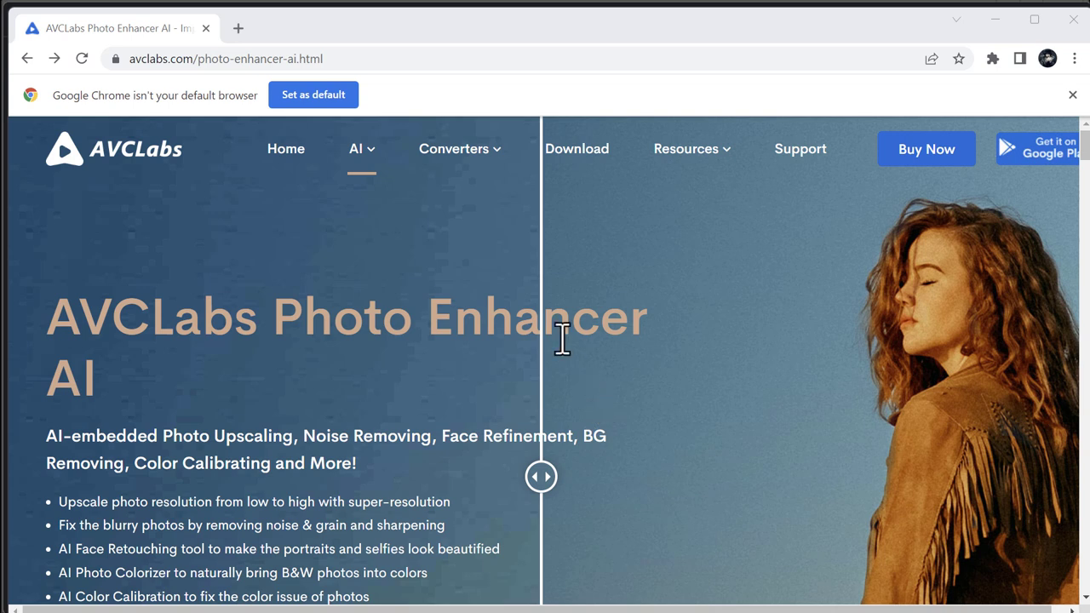
Go from the AVCLabs product page to the online store purchase page via Buy Now.
scroll(562, 338, "down", 1)
scroll(675, 356, "up", 1)
scroll(686, 300, "down", 1)
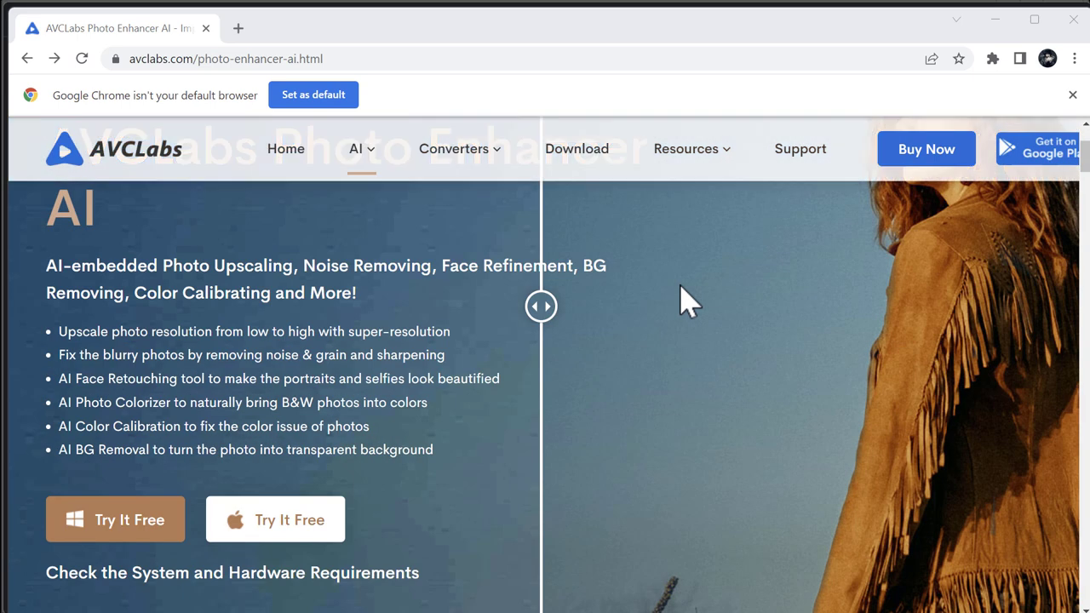
scroll(685, 299, "up", 1)
scroll(686, 300, "down", 1)
scroll(686, 300, "up", 1)
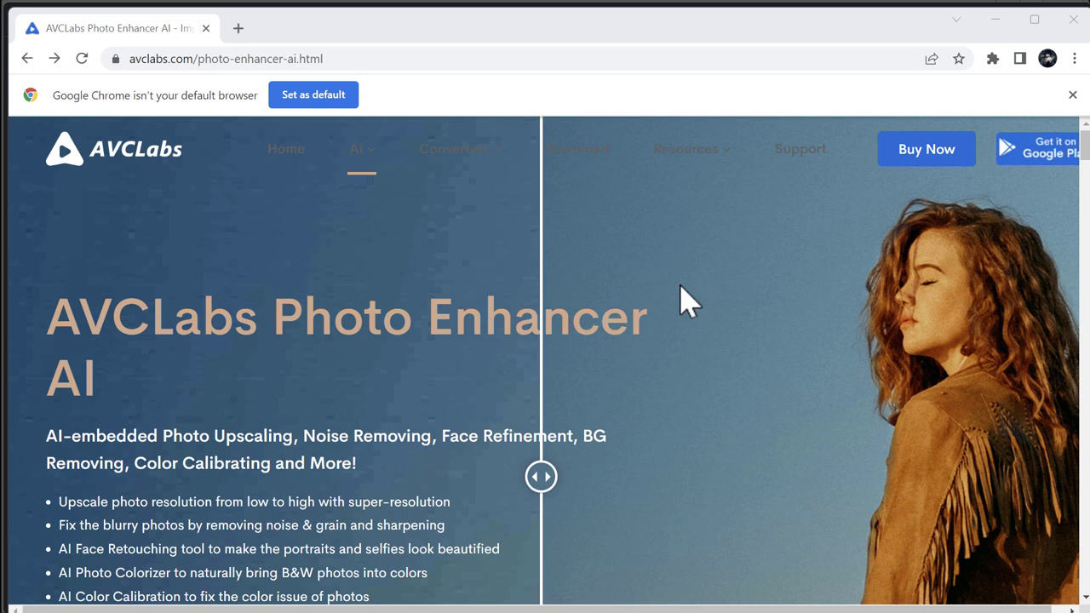
left_click(928, 155)
Highlight the Photo Enhancer AI price of $19.95/month on the store page.
scroll(587, 354, "down", 4)
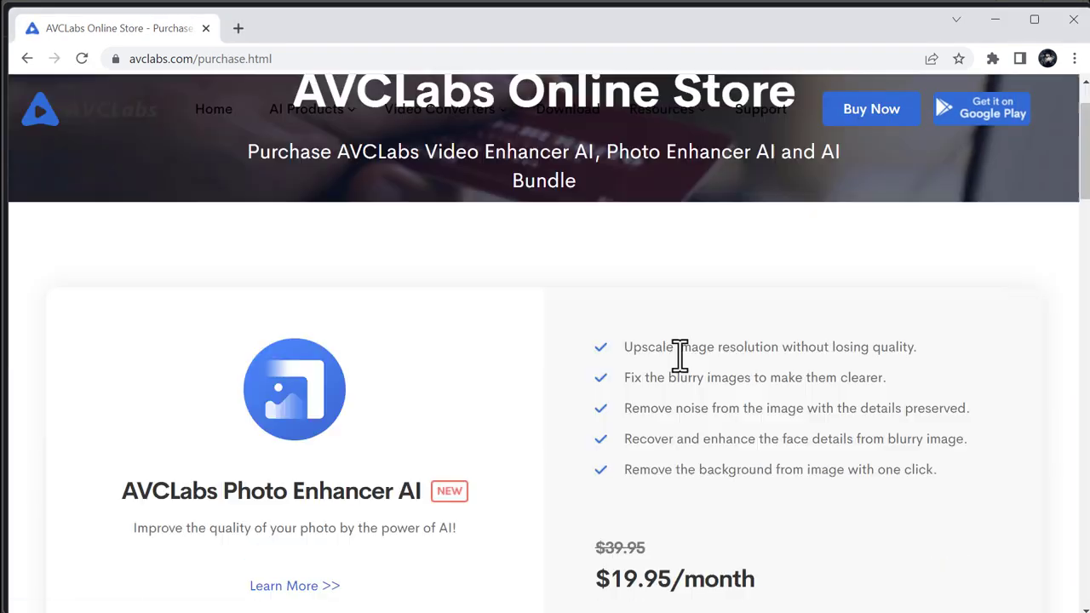
left_click_drag(798, 438, 545, 433)
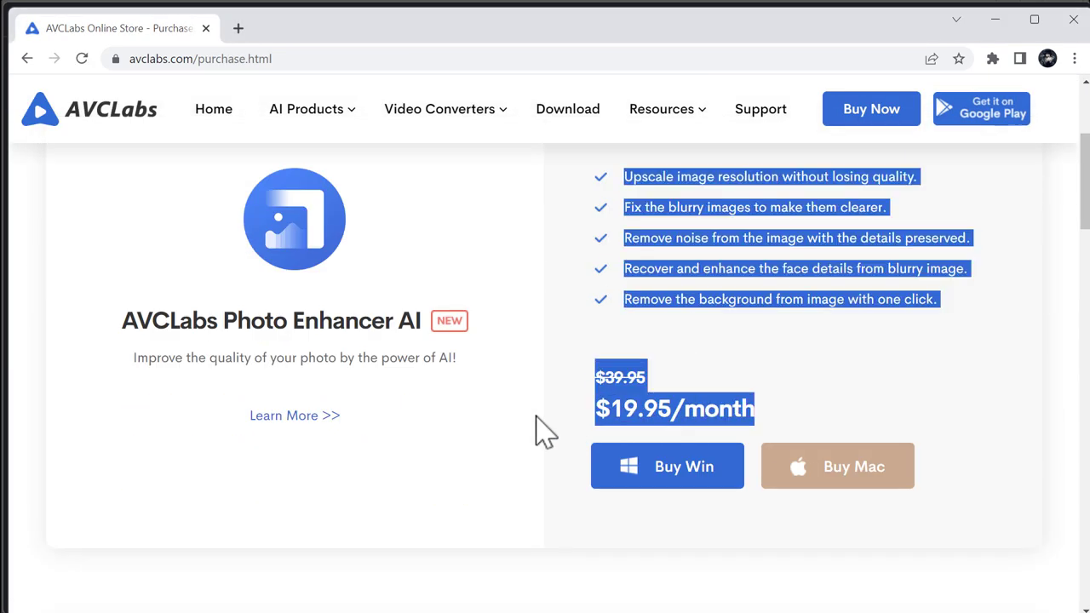
left_click(795, 385)
scroll(795, 397, "up", 1)
left_click_drag(787, 503, 596, 506)
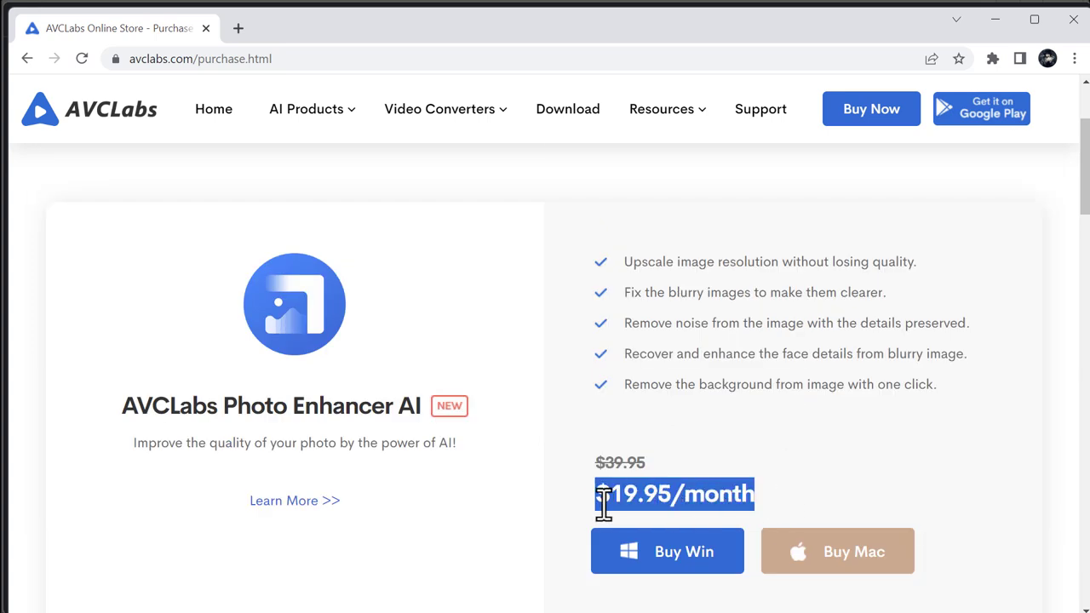
left_click(821, 481)
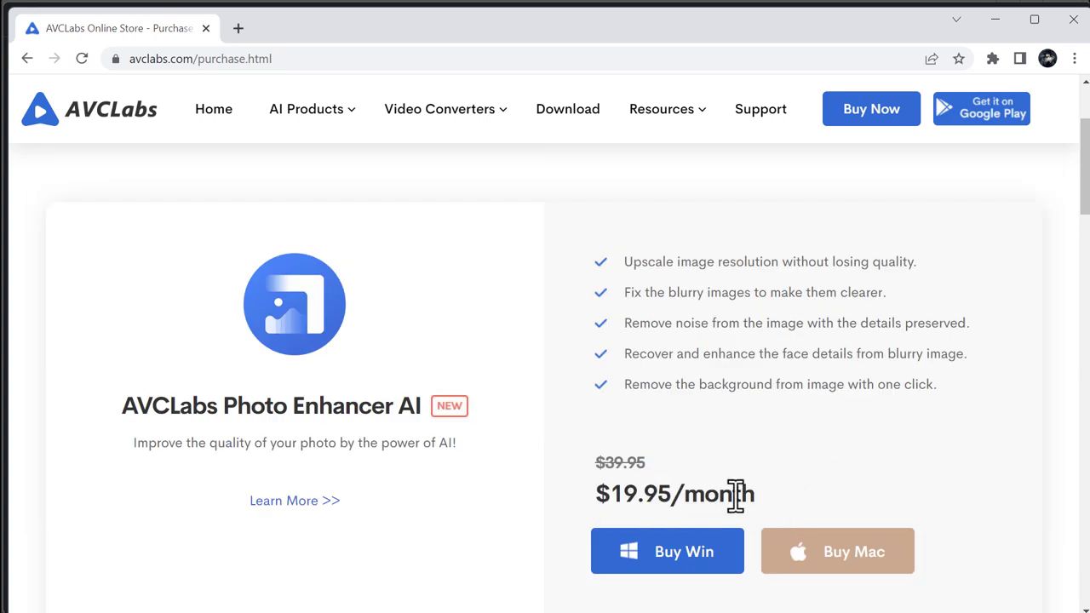
left_click_drag(737, 500, 596, 499)
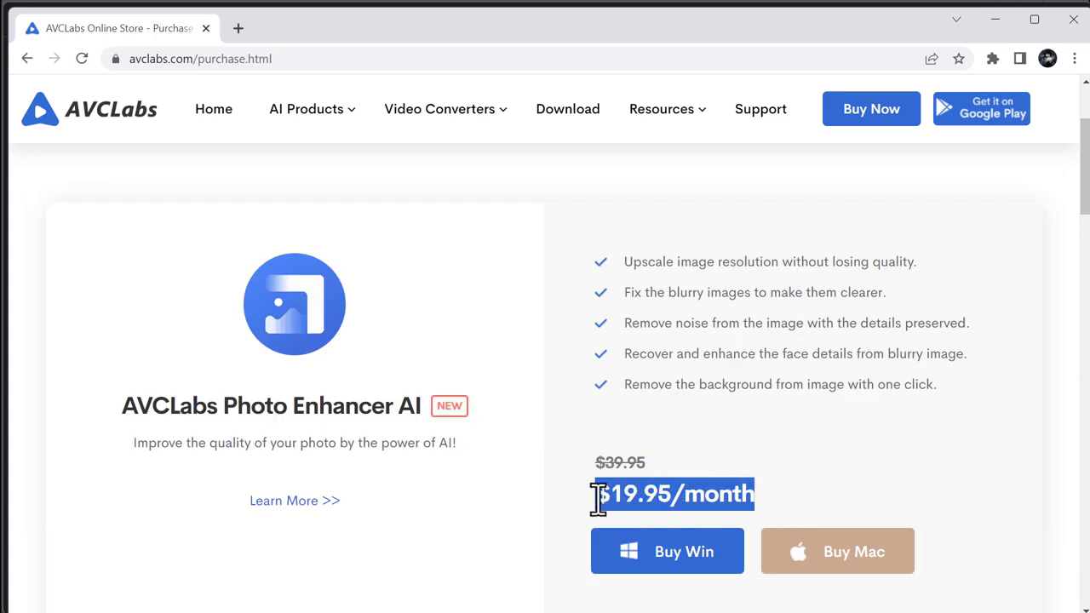
left_click(843, 490)
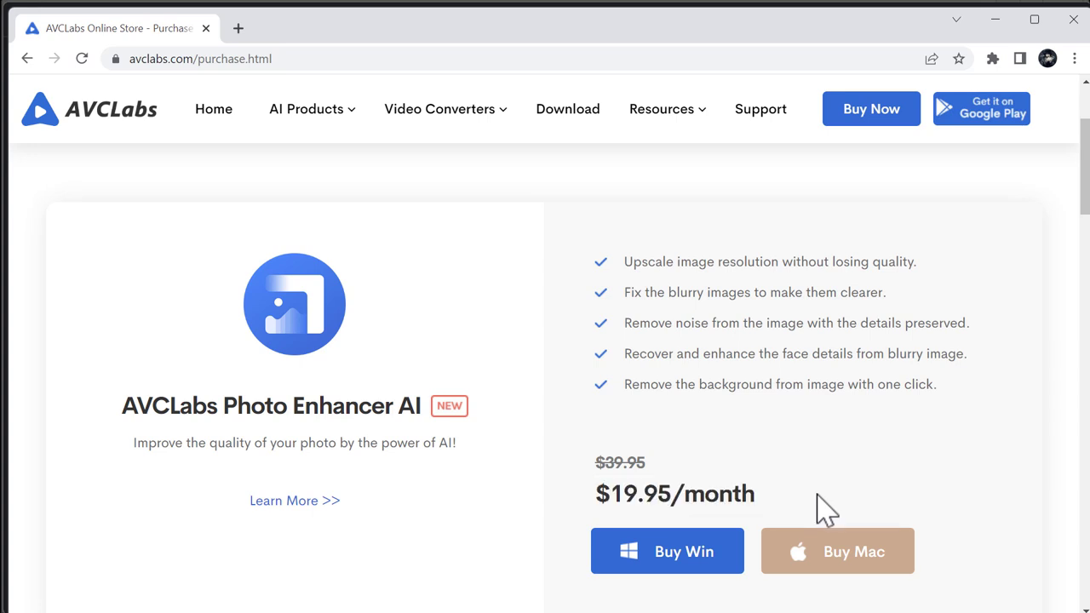
left_click_drag(808, 508, 584, 511)
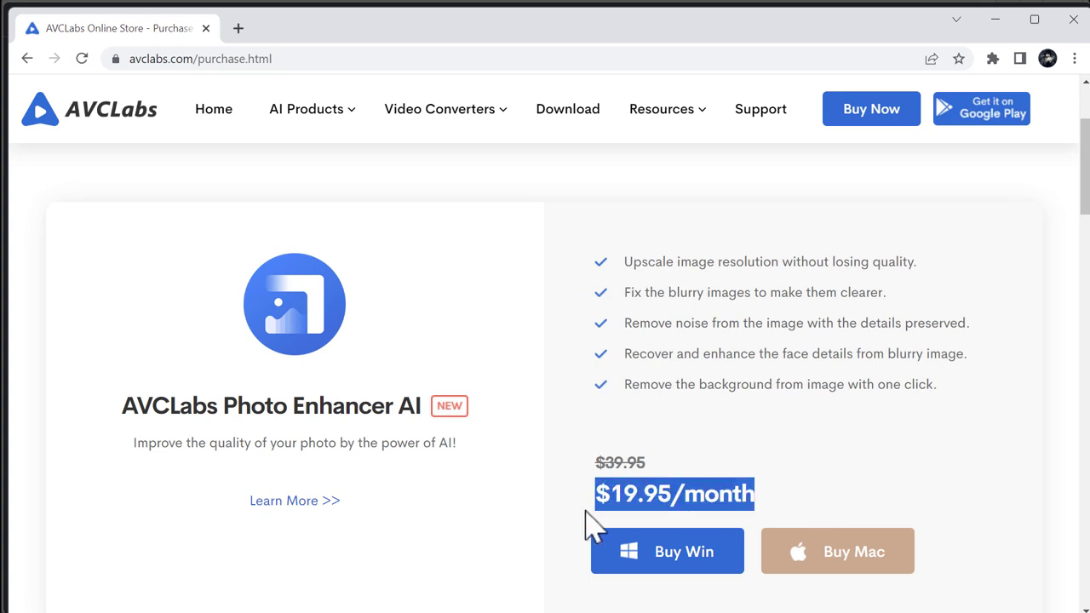
left_click(777, 507)
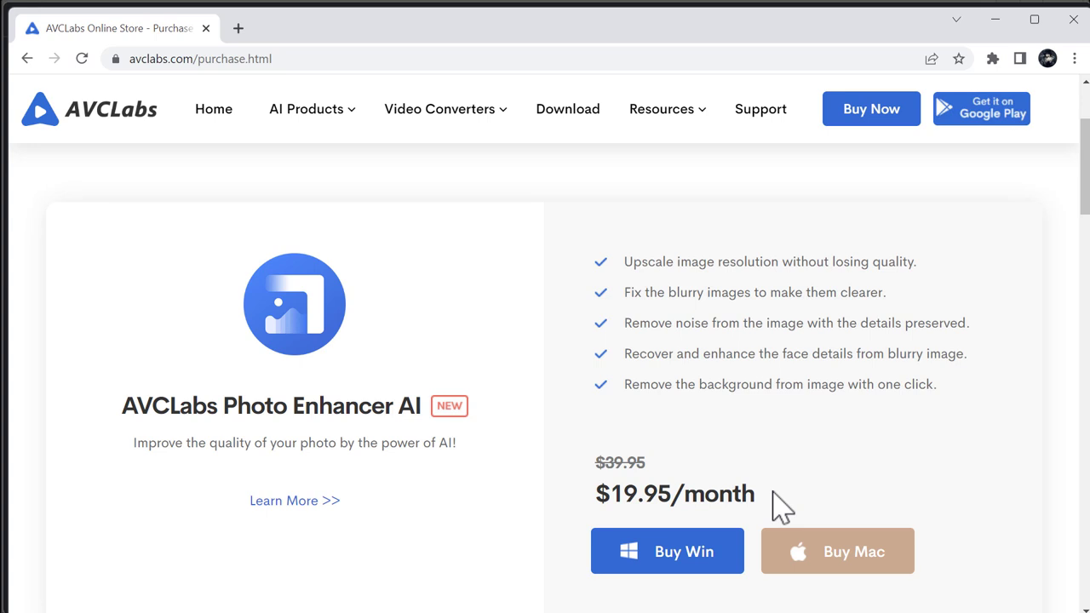
scroll(706, 401, "down", 4)
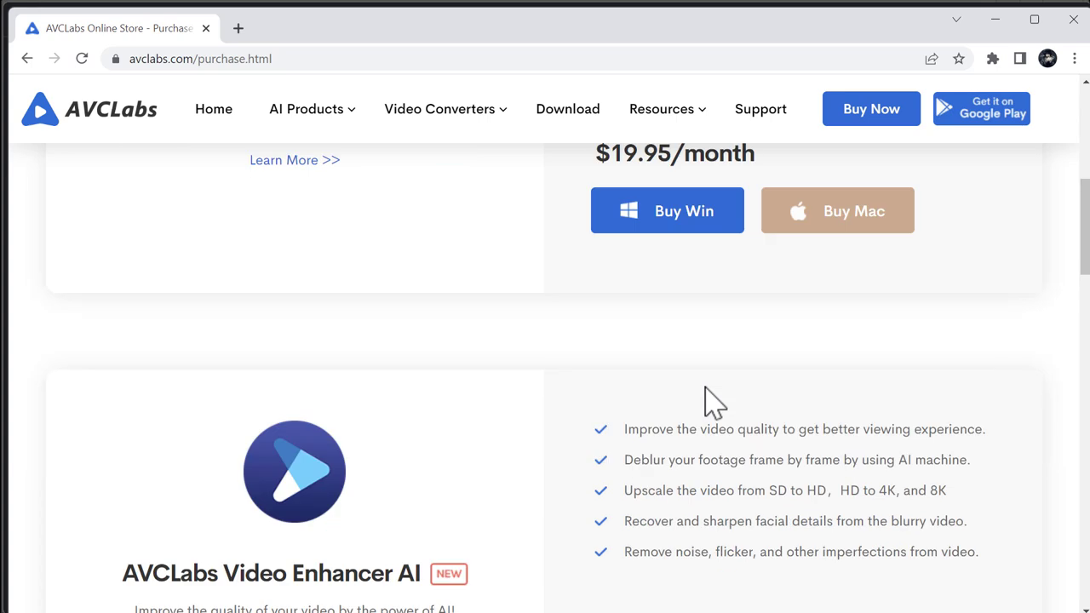
Scroll back up the AVCLabs store page before leaving Chrome.
scroll(706, 401, "up", 4)
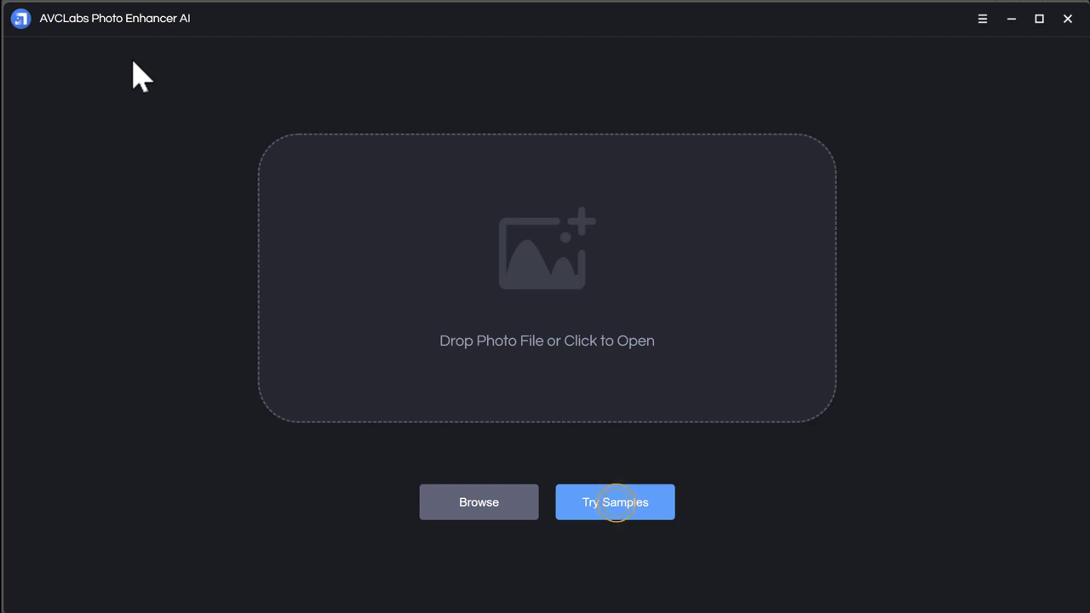
left_click(982, 18)
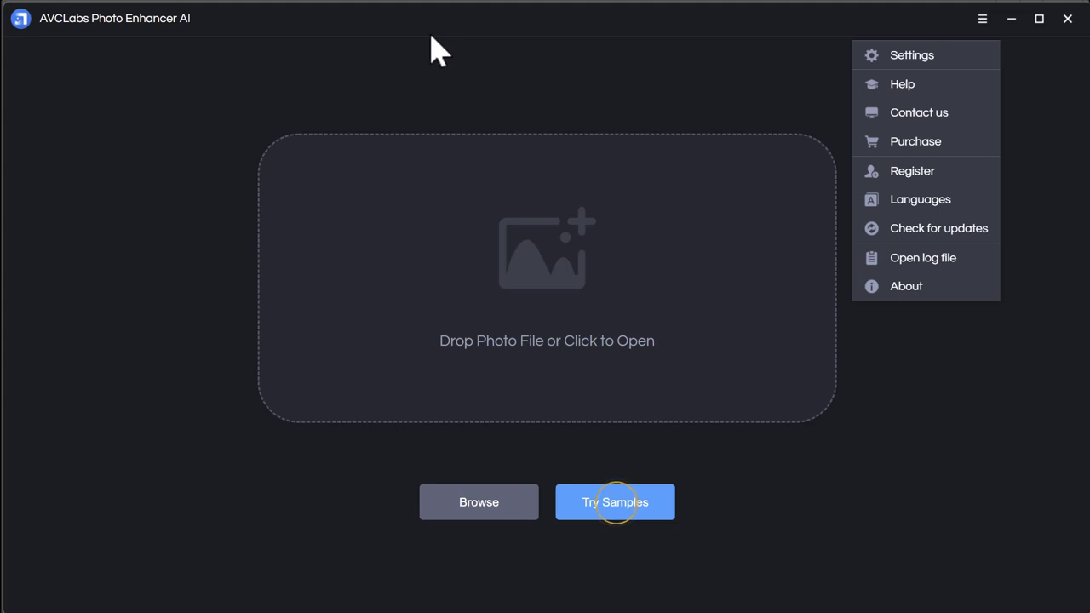
left_click(741, 85)
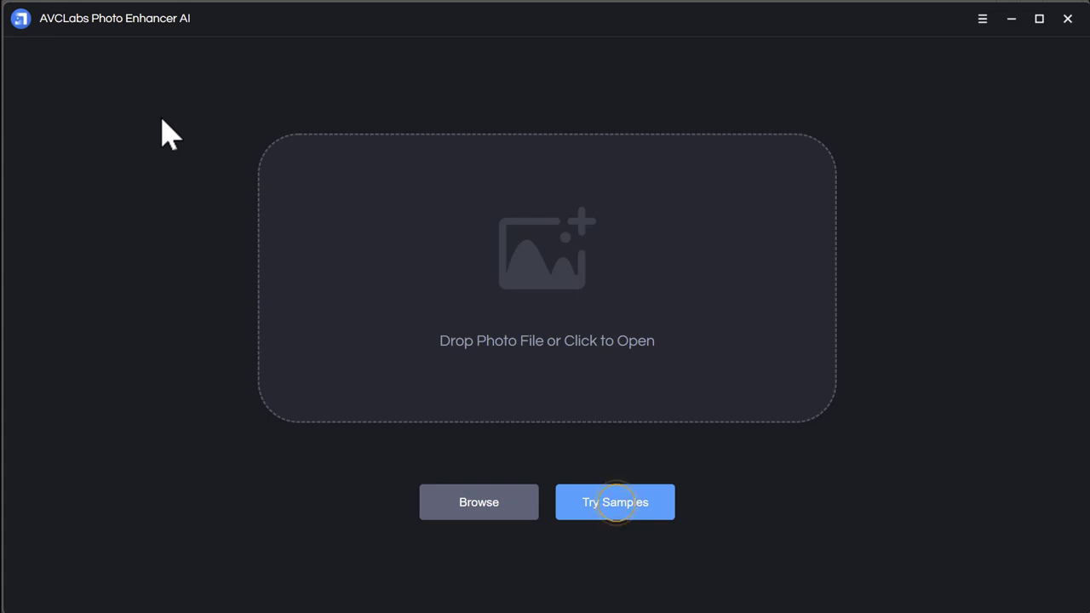
Load the bundled sample photo denoise-test.jpg from Try Samples into the editor.
left_click(632, 514)
left_click(615, 503)
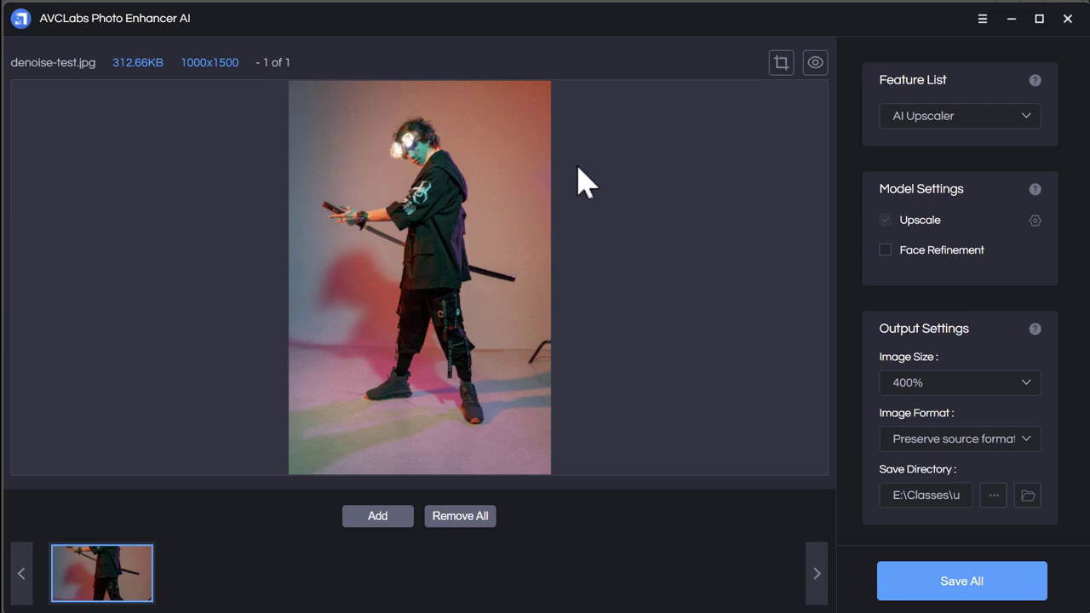
mouse_move(740, 243)
mouse_move(596, 479)
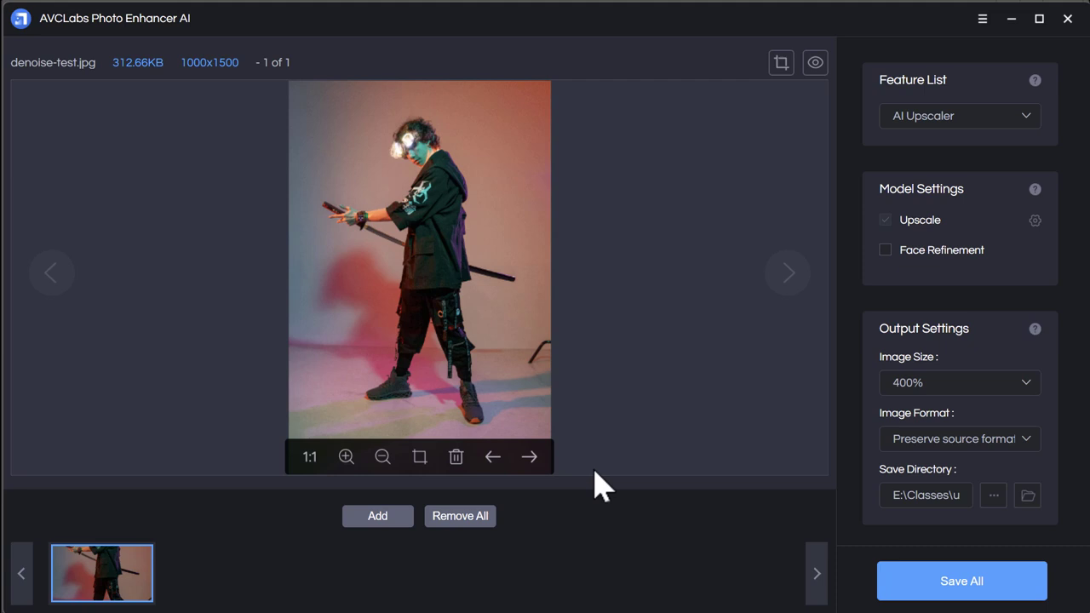
left_click(1027, 117)
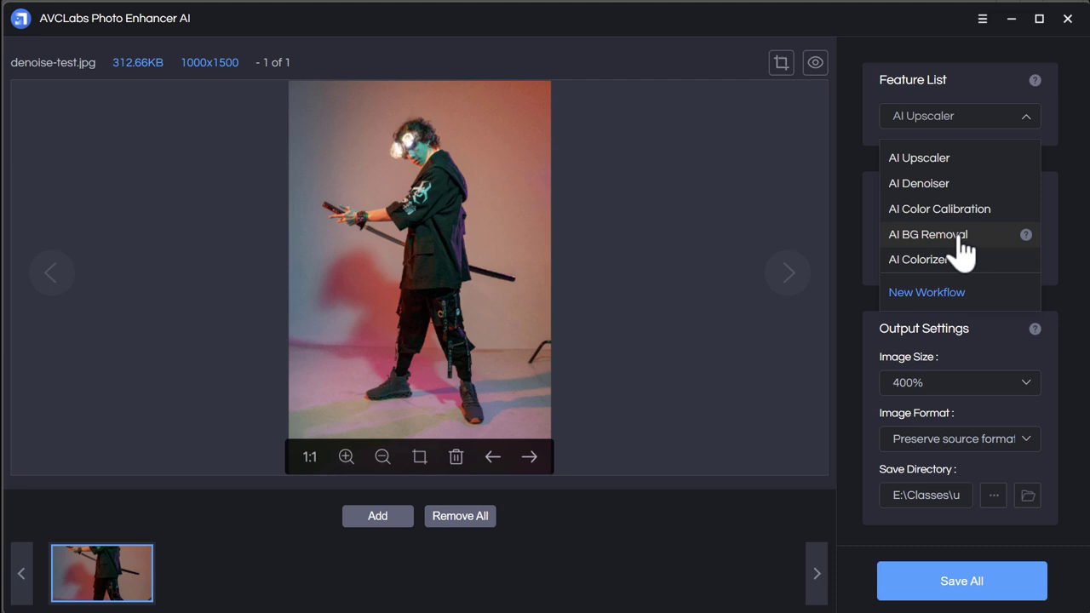
left_click(1086, 171)
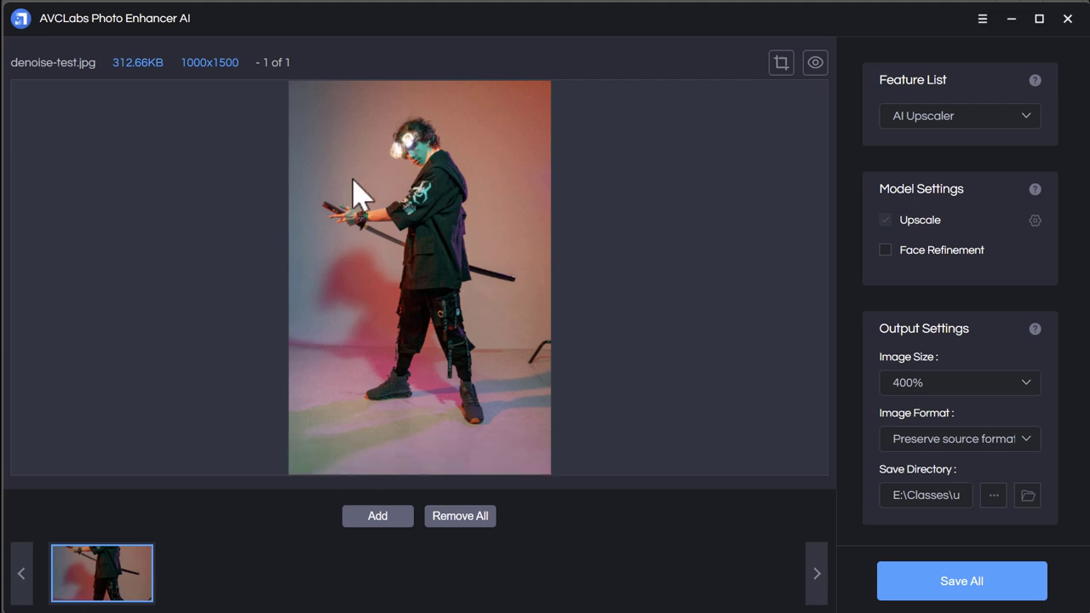
Bring up the zoom toolbar on the denoise-test.jpg preview.
mouse_move(351, 460)
mouse_move(433, 397)
Zoom the preview to 100% on the face and generate the AI Upscaler comparison preview.
left_click(346, 457)
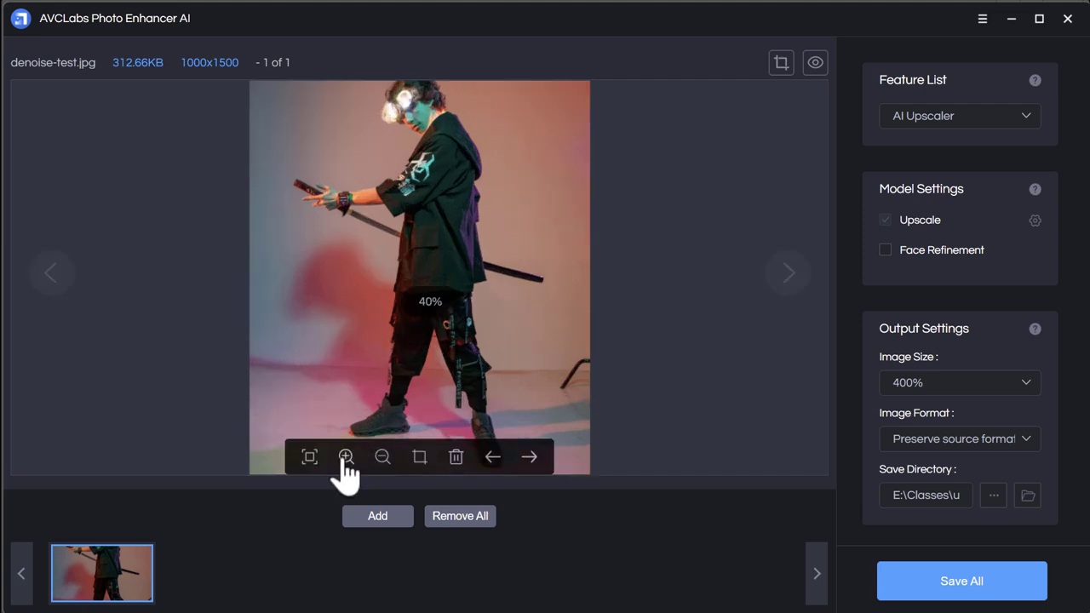
left_click(346, 457)
left_click(345, 458)
left_click(345, 457)
left_click(346, 458)
left_click(346, 457)
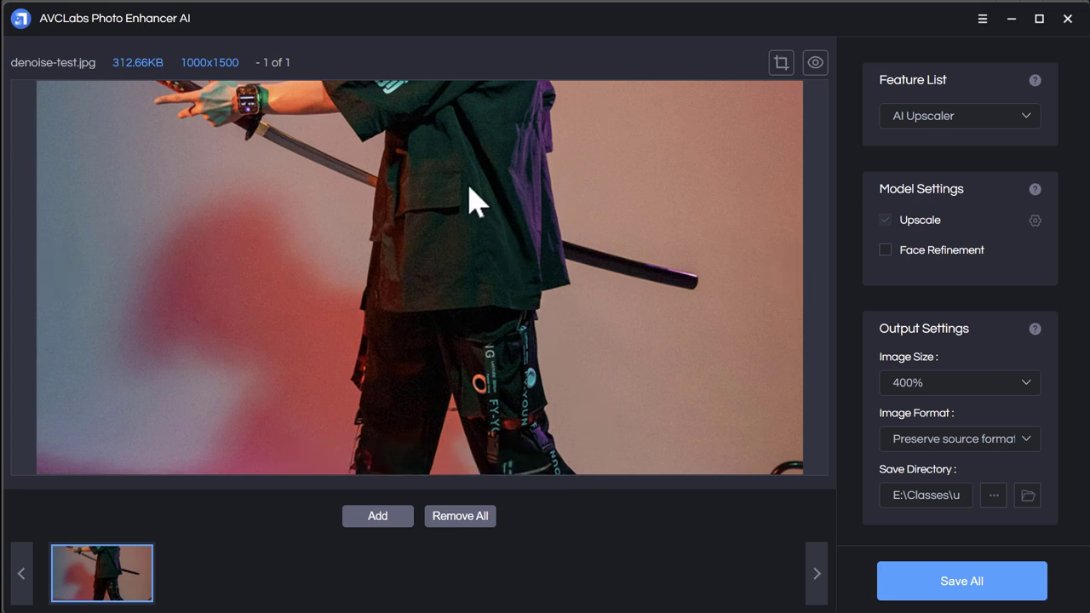
left_click_drag(469, 187, 493, 397)
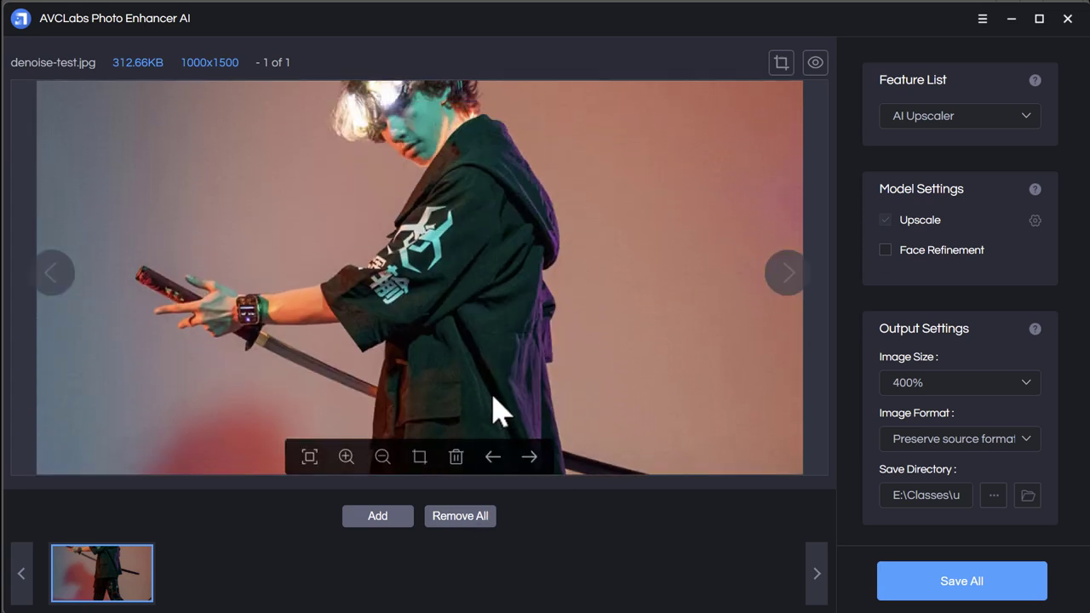
left_click(346, 458)
left_click_drag(454, 181, 462, 348)
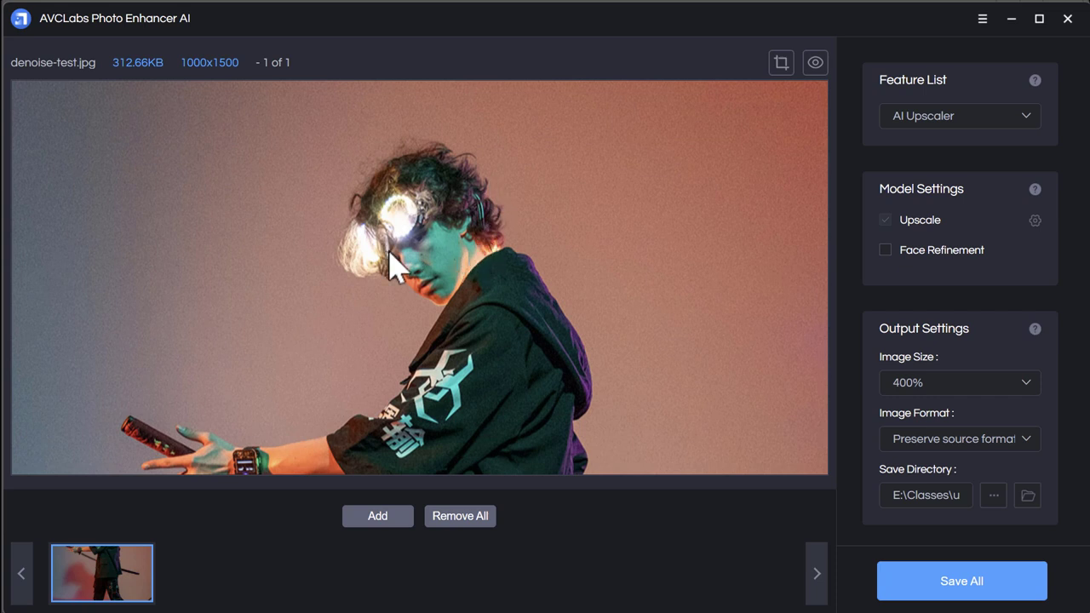
mouse_move(390, 266)
left_mouse_down()
mouse_move(409, 341)
mouse_move(414, 292)
mouse_move(396, 269)
left_mouse_up()
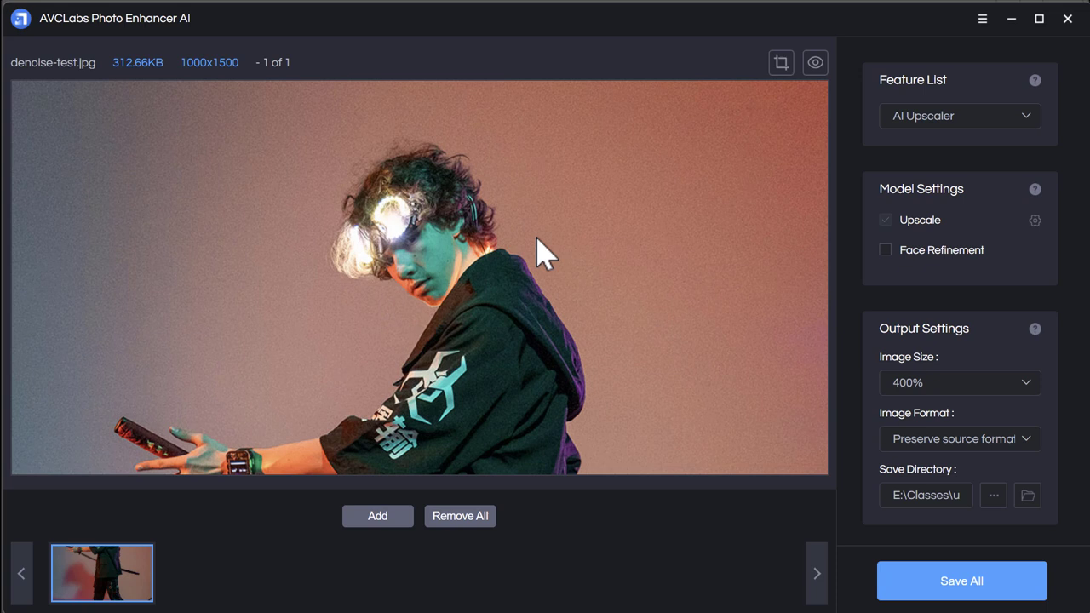
left_click(817, 66)
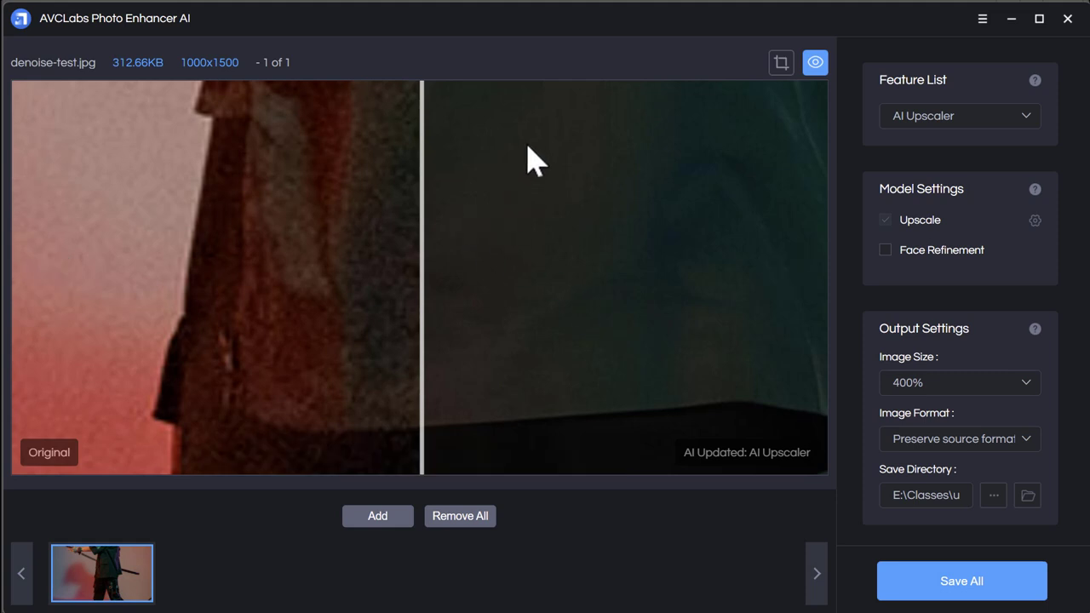
Compare upscaled and original detail on the stick and clothing at close zoom.
left_click_drag(509, 195, 621, 401)
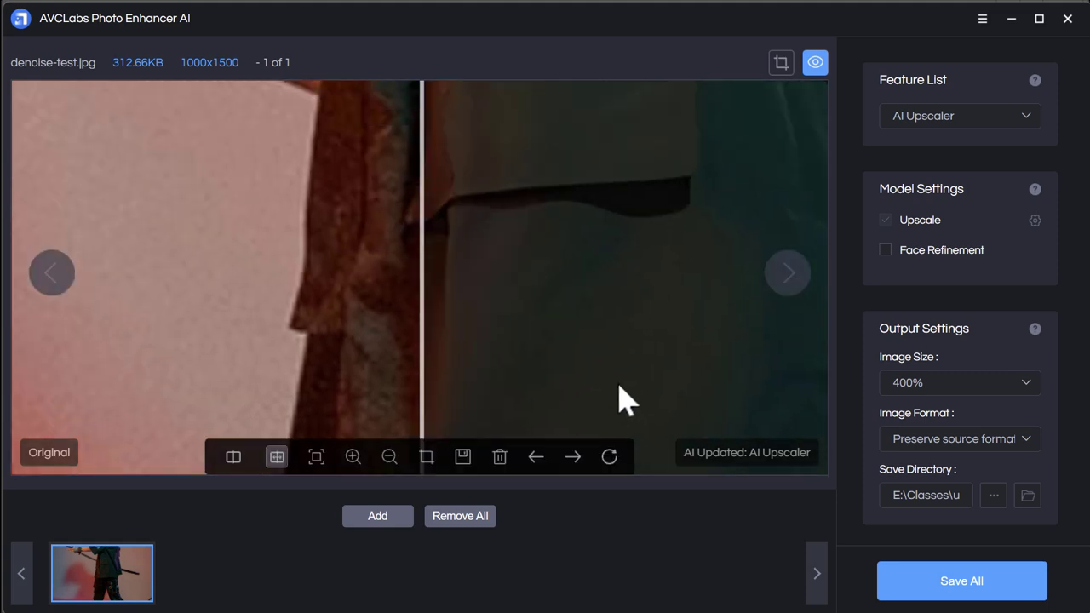
left_click_drag(621, 511, 547, 190)
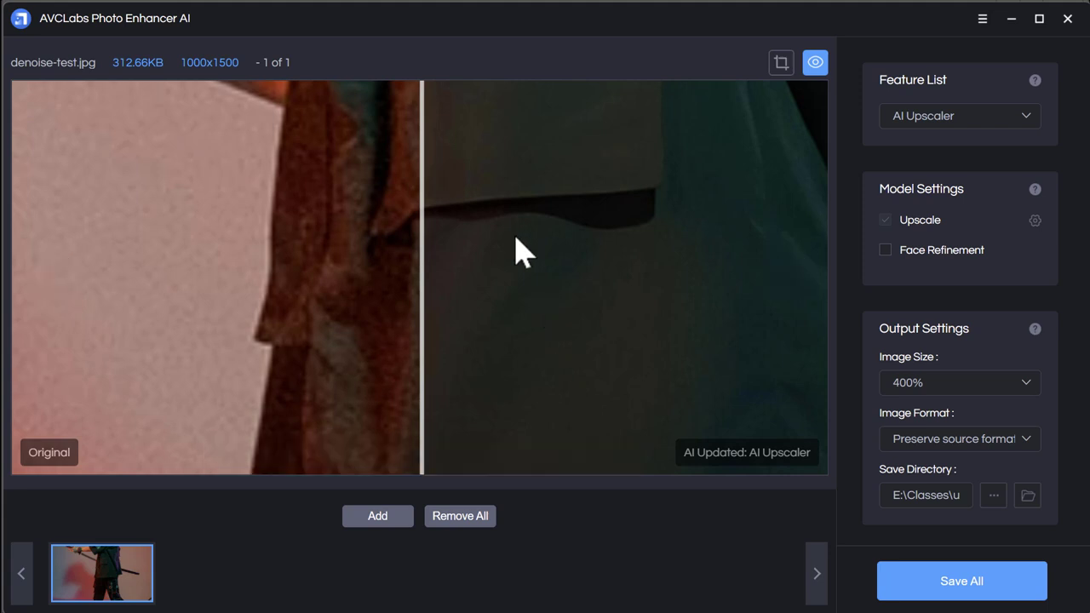
left_click_drag(416, 263, 194, 288)
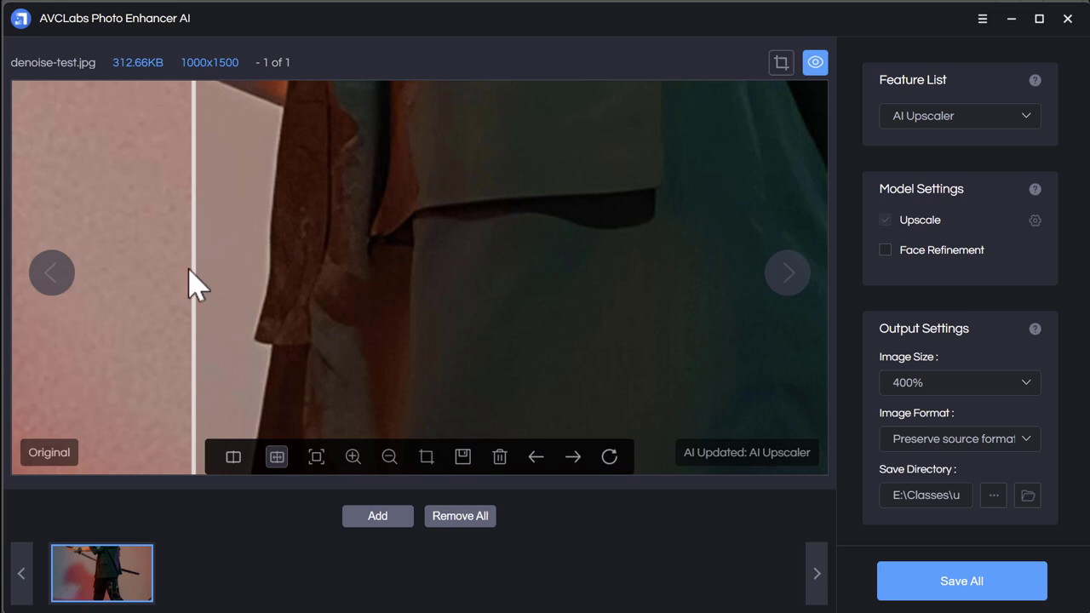
left_click_drag(165, 284, 366, 348)
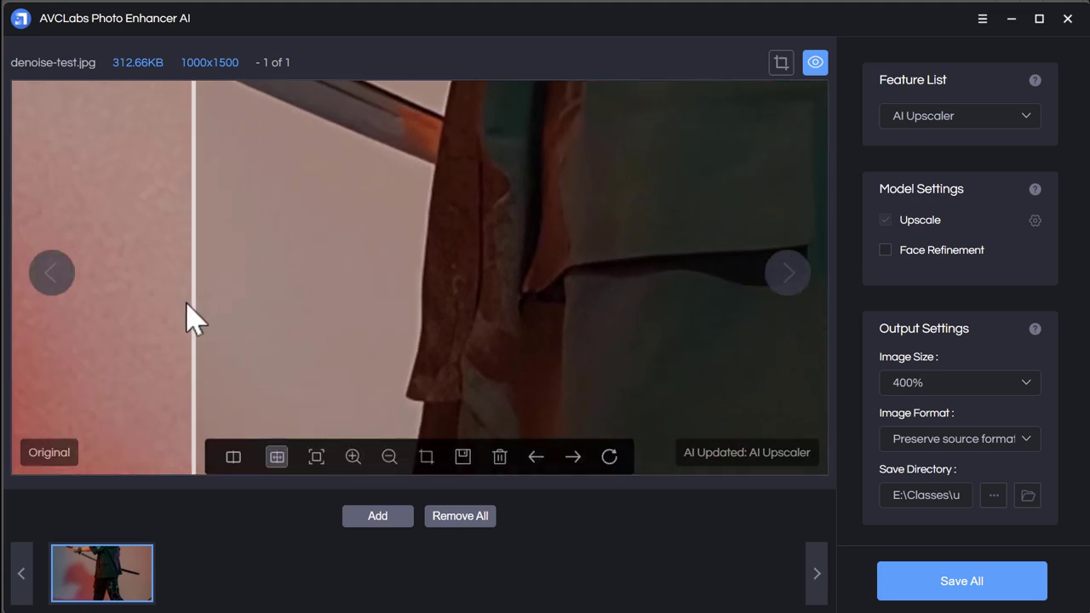
left_click_drag(190, 304, 435, 301)
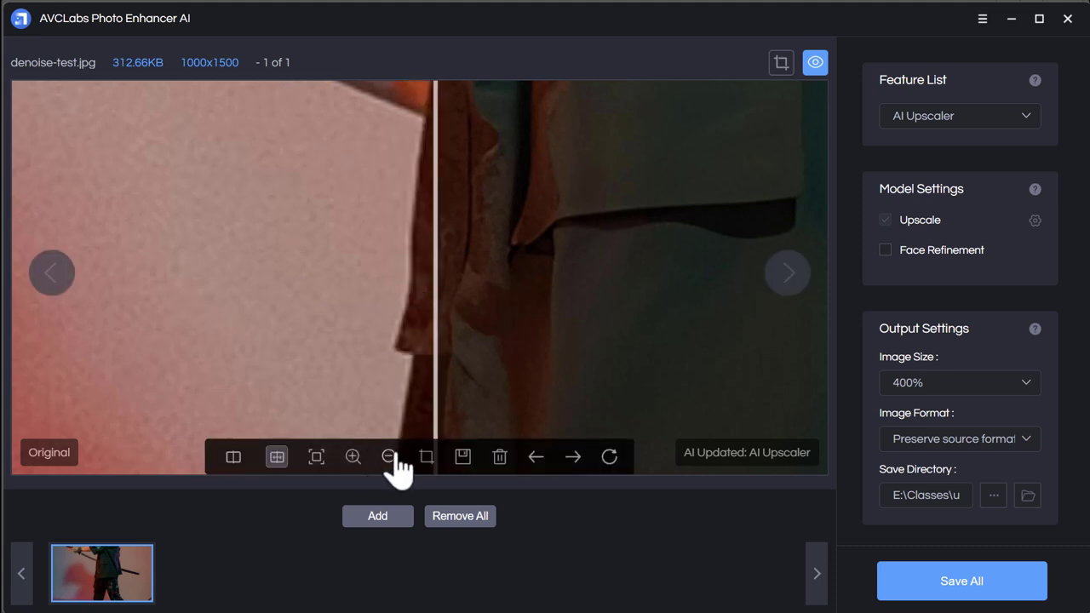
Zoom out and sweep the before/after divider across the torso, sleeve and arm.
left_click(389, 457)
left_click(389, 458)
left_click(389, 458)
left_click(390, 458)
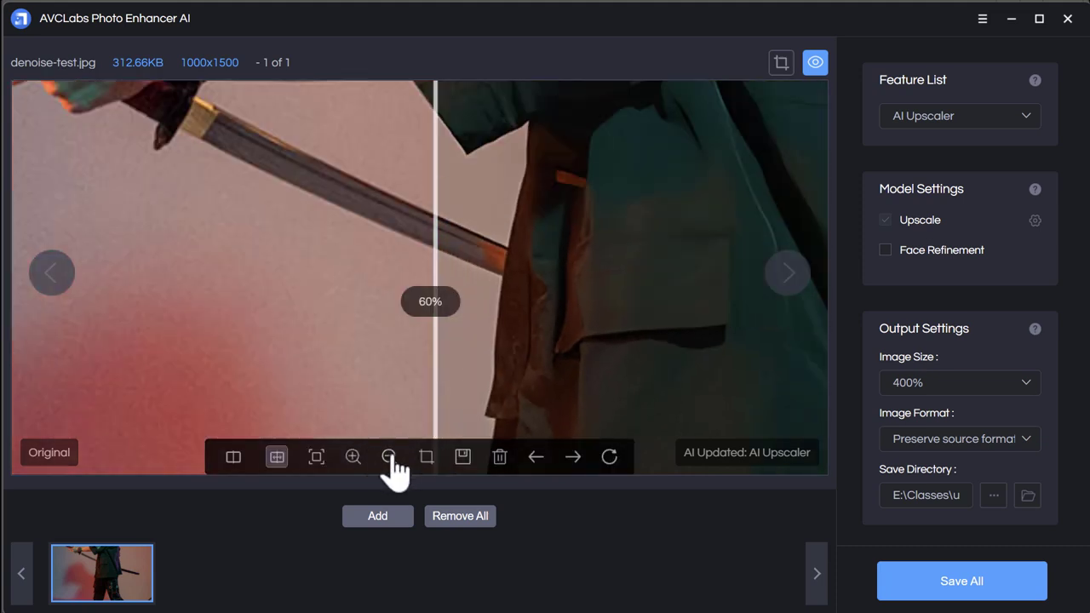
left_click(391, 459)
left_click(390, 458)
left_click_drag(681, 214, 506, 292)
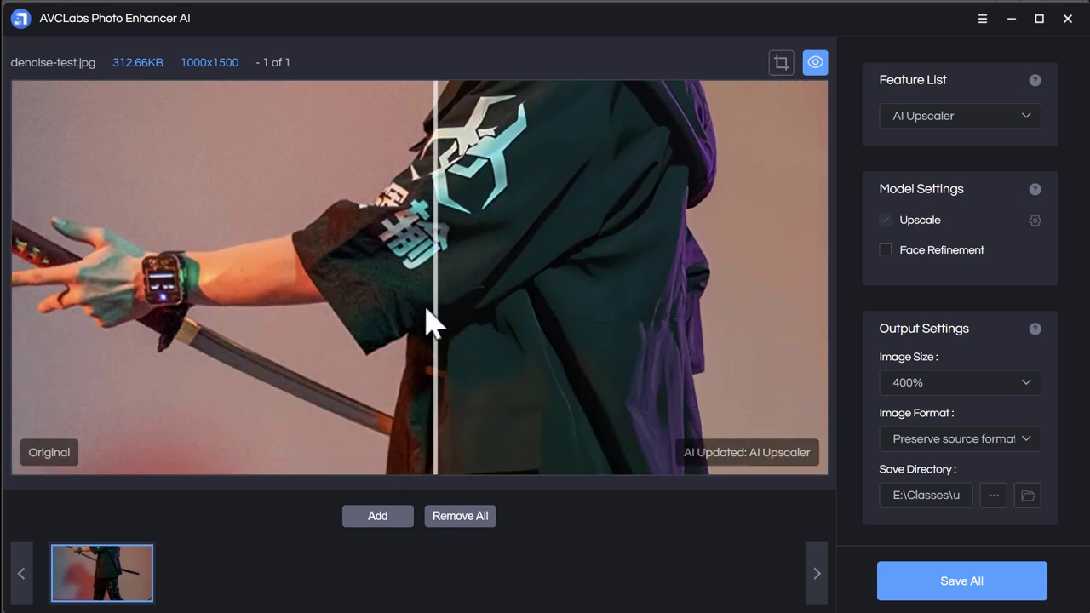
left_click_drag(435, 305, 507, 294)
left_click_drag(669, 293, 474, 335)
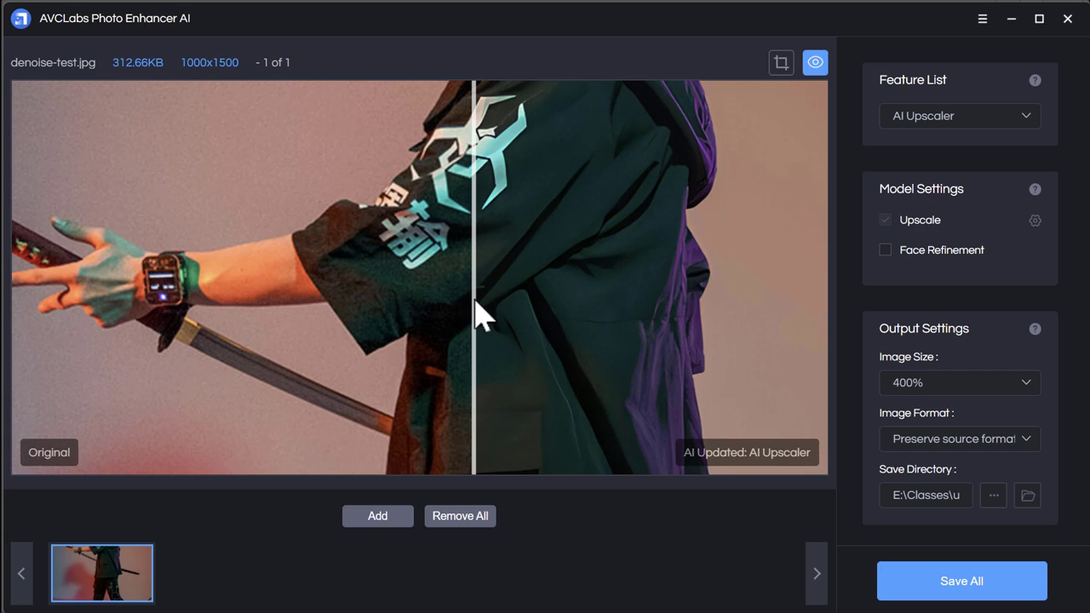
left_click_drag(474, 302, 292, 286)
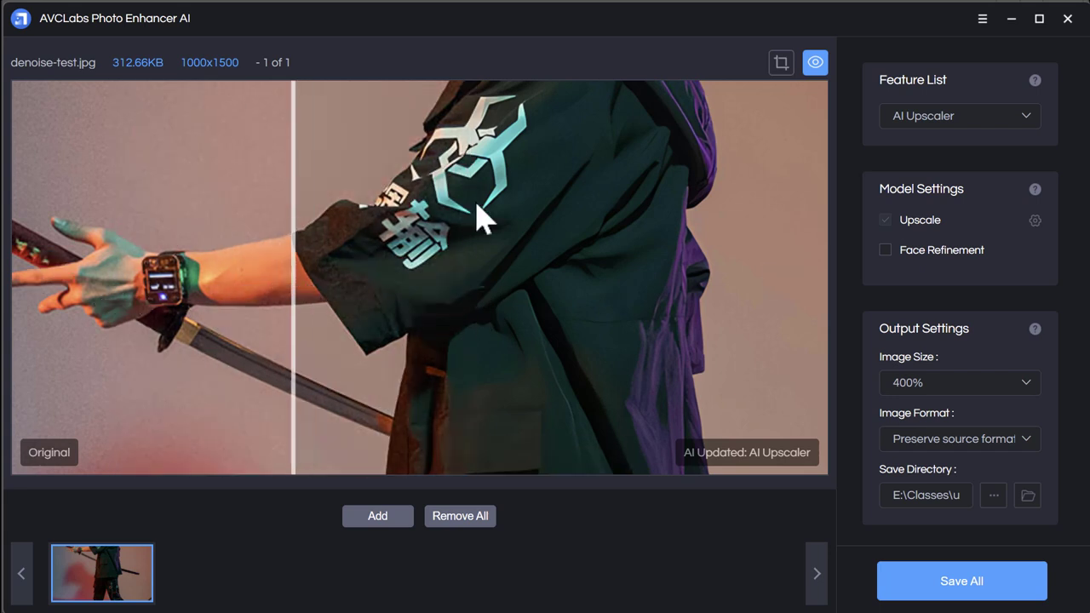
Zoom the preview to 80% and frame the young man's head and face.
scroll(477, 217, "up", 5)
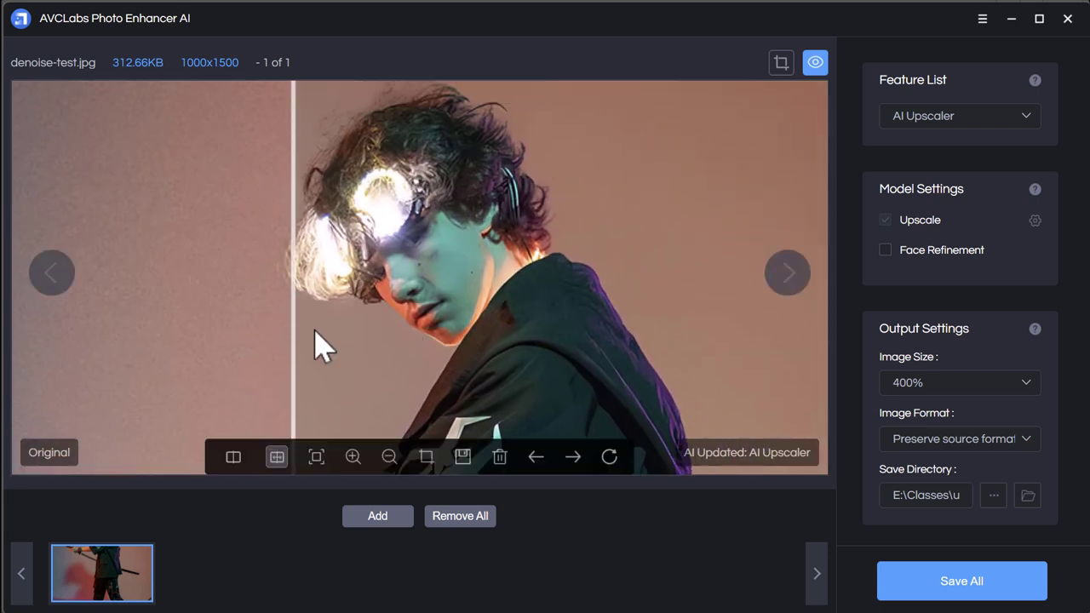
left_click_drag(292, 346, 259, 307)
left_click_drag(357, 126, 354, 175)
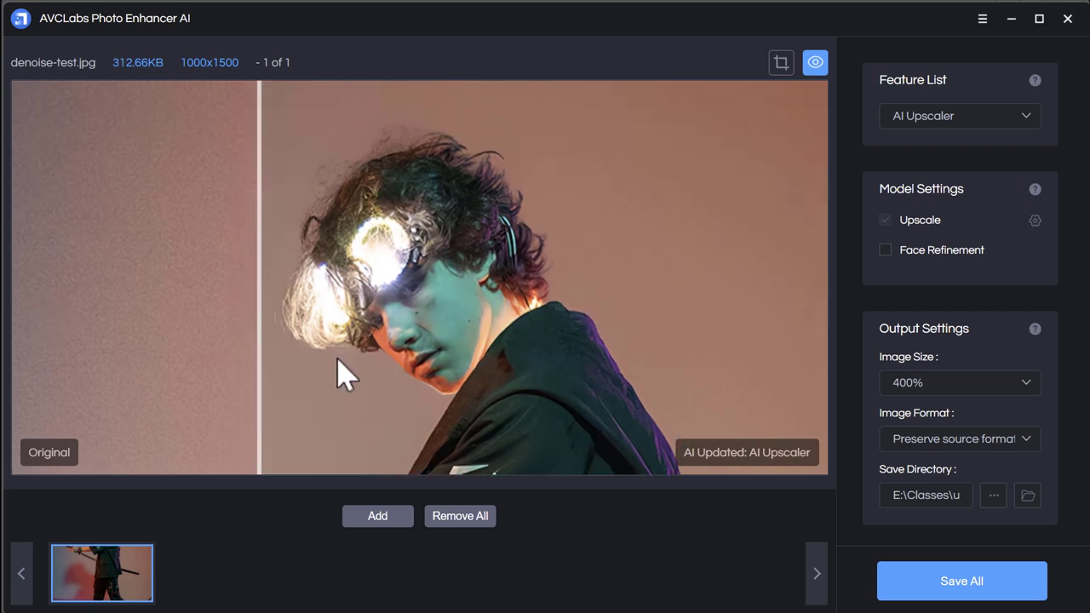
left_click(351, 457)
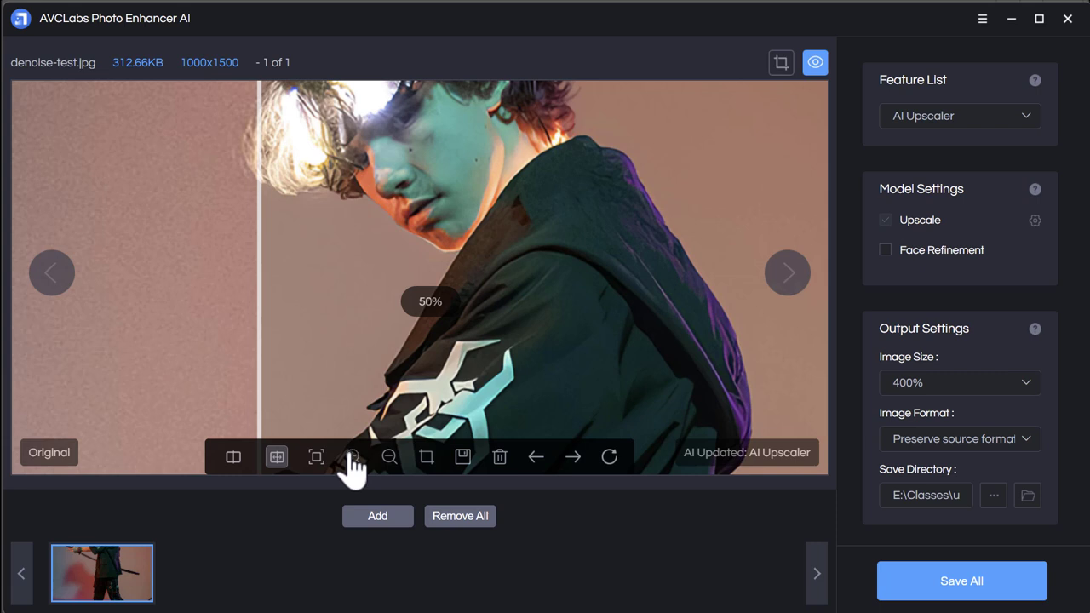
left_click(351, 458)
left_click_drag(426, 358, 464, 204)
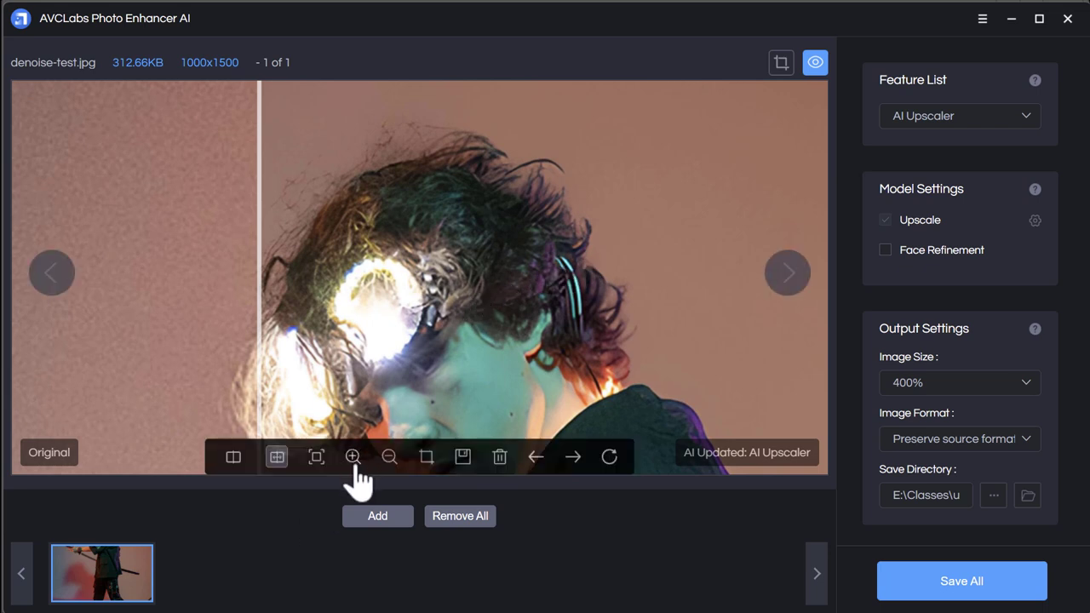
left_click(353, 458)
left_click_drag(426, 226, 460, 328)
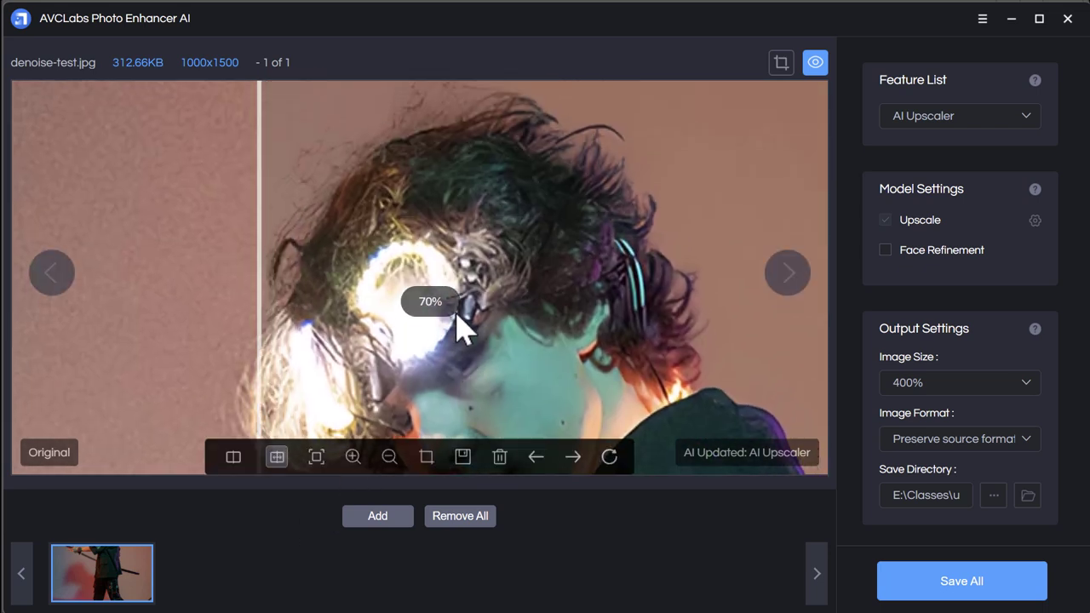
left_click(354, 457)
left_click_drag(486, 182, 481, 400)
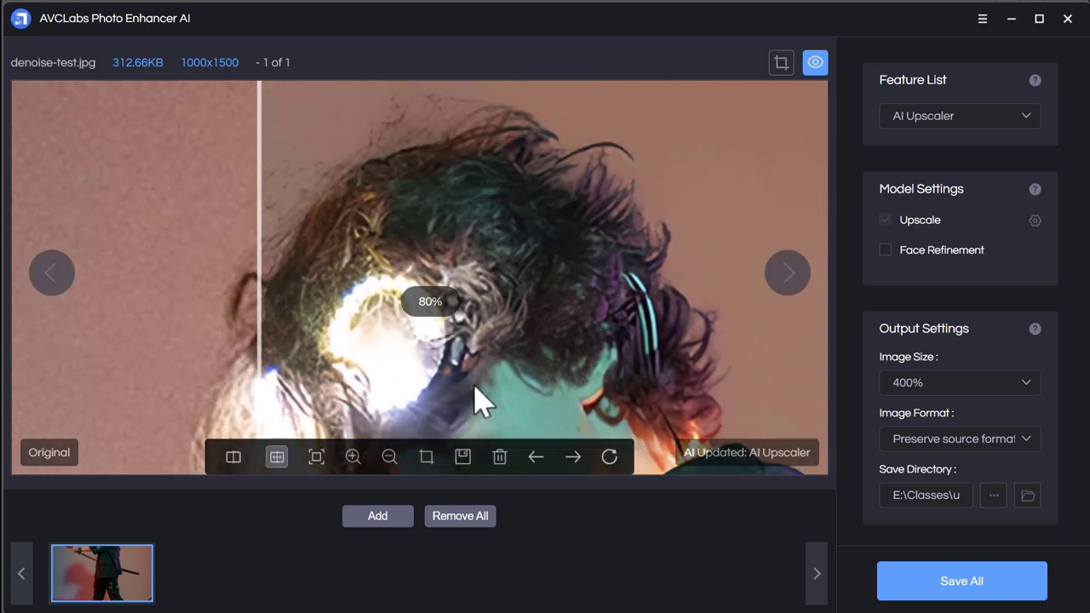
left_click_drag(474, 214, 545, 158)
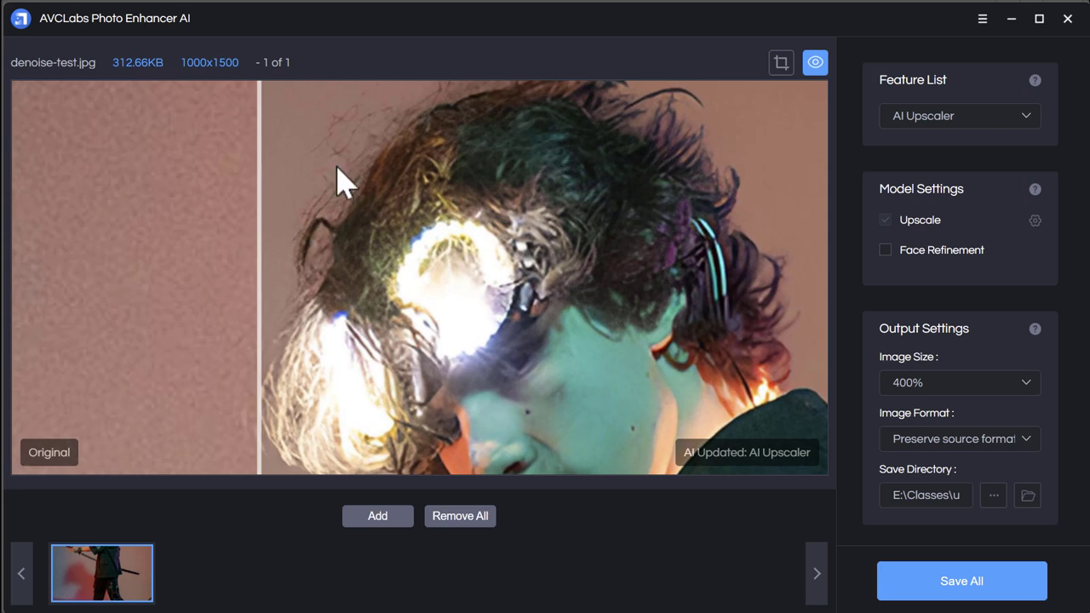
Drag the divider across the hair and face to compare upscaled detail with the original.
left_click_drag(257, 262, 201, 324)
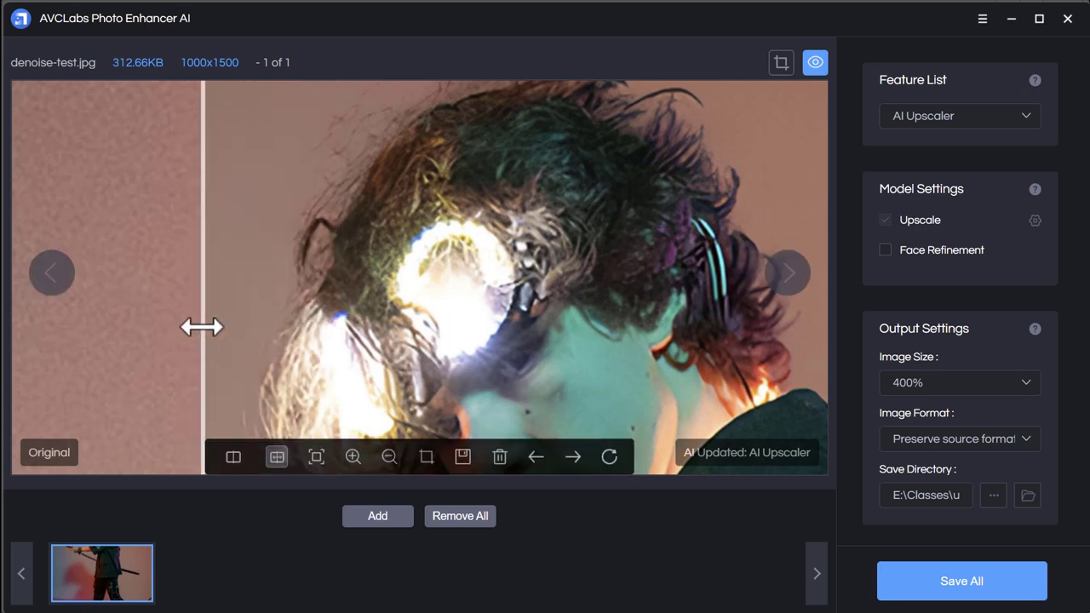
left_click_drag(470, 304, 448, 187)
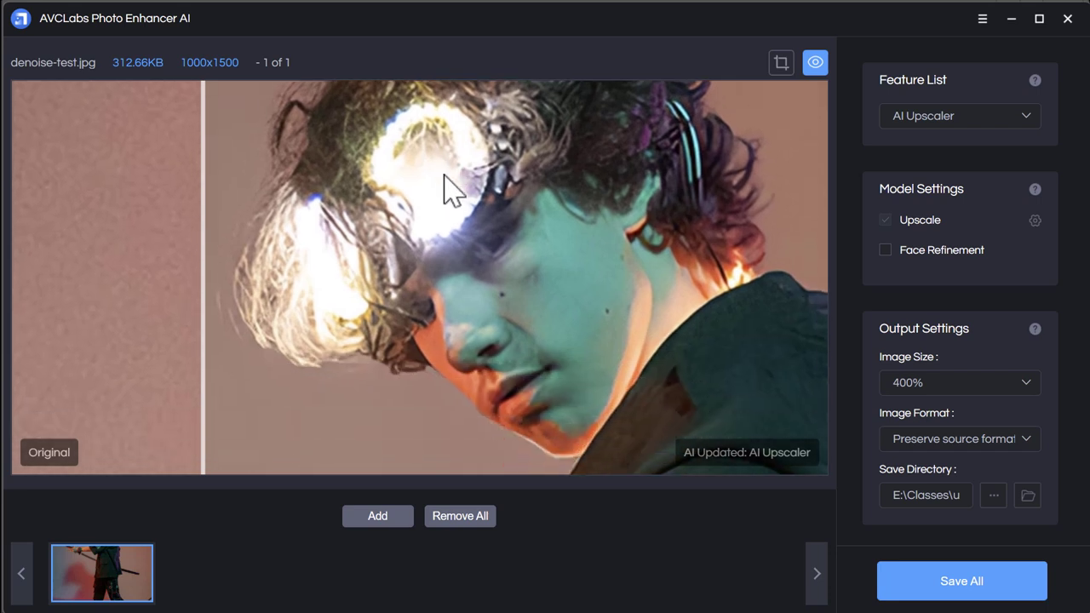
left_click_drag(205, 261, 285, 282)
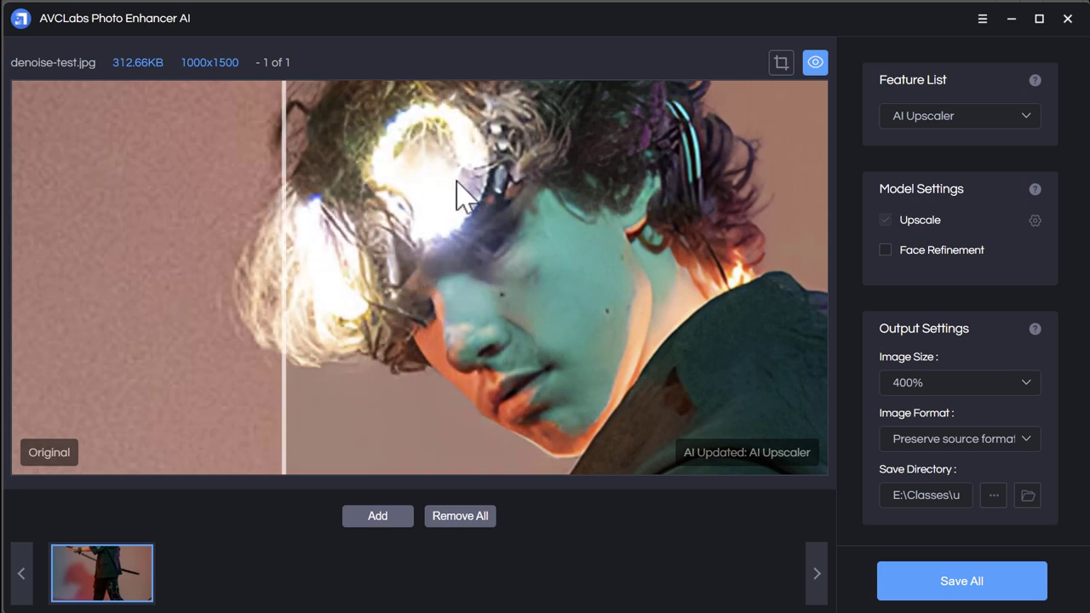
left_click_drag(463, 190, 501, 300)
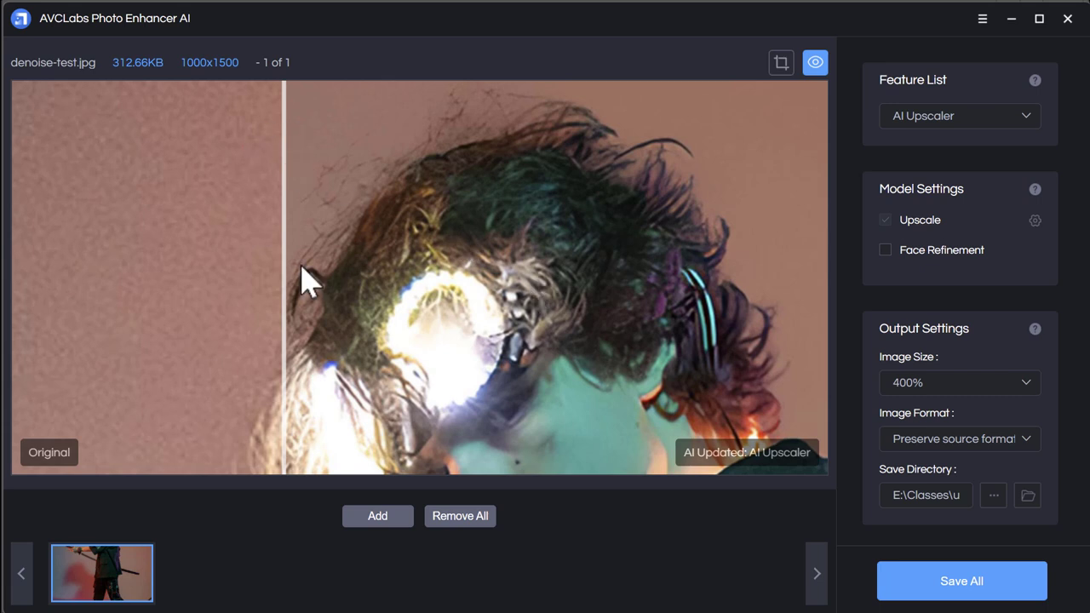
left_click_drag(280, 294, 650, 260)
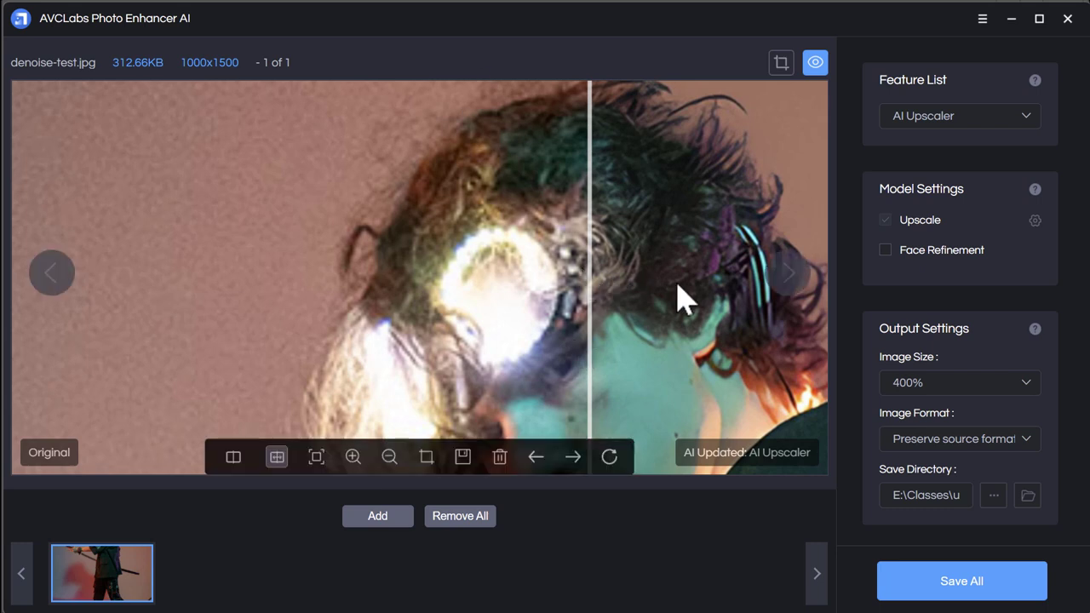
left_click_drag(681, 298, 645, 145)
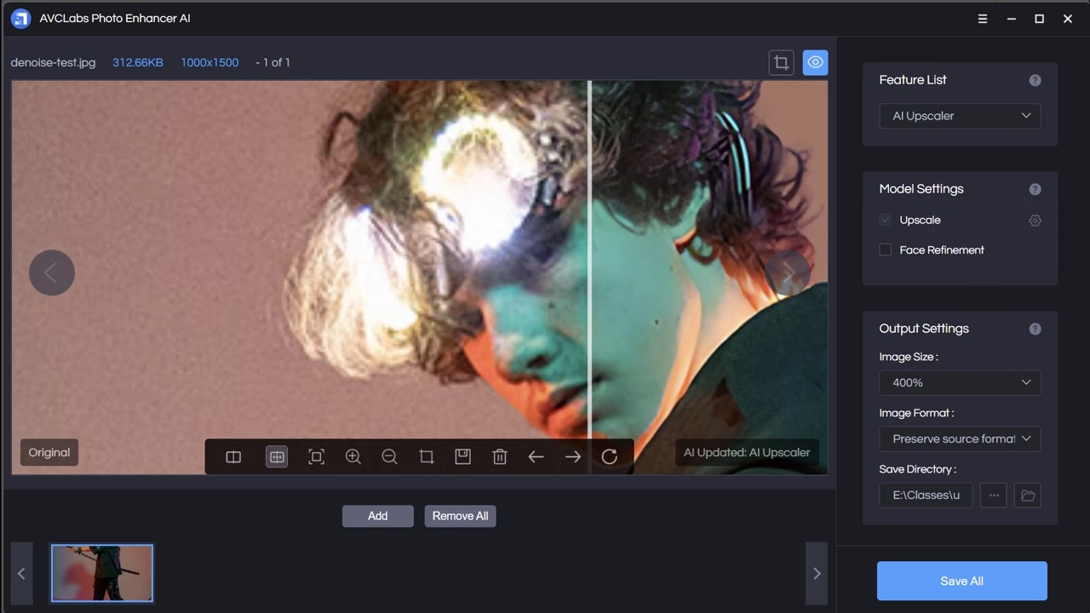
Keep Standard as the Upscale model, check Face Refinement and compare the refined face.
left_click(1035, 220)
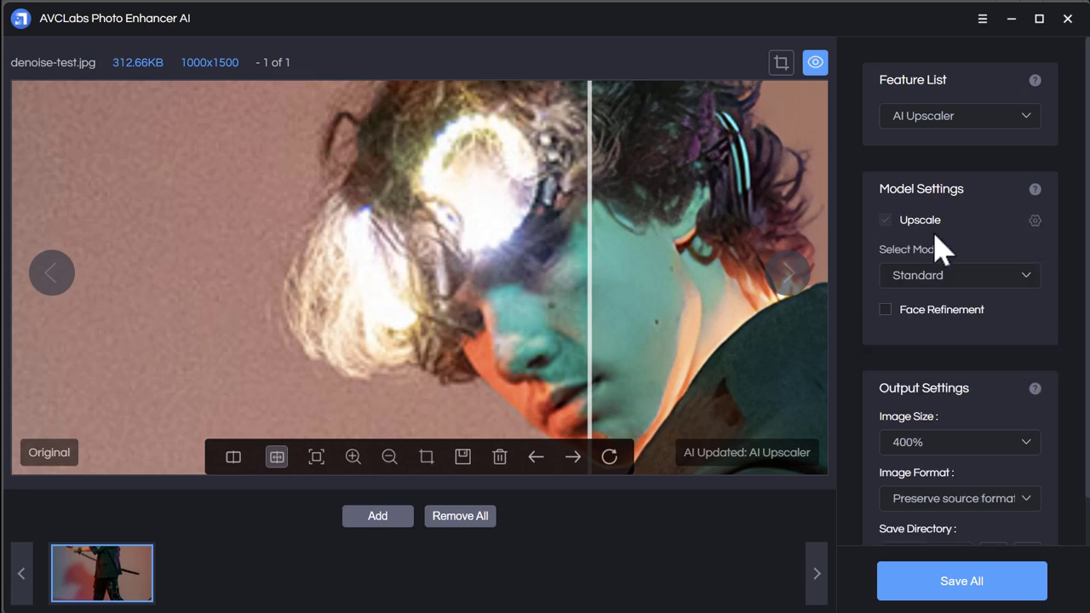
left_click(1025, 276)
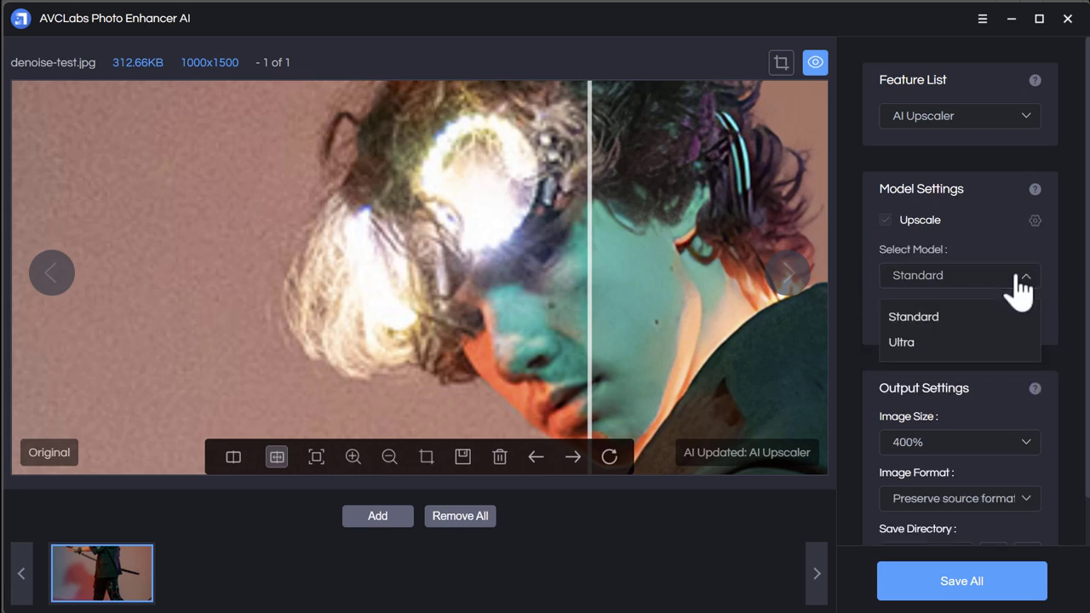
left_click(1061, 257)
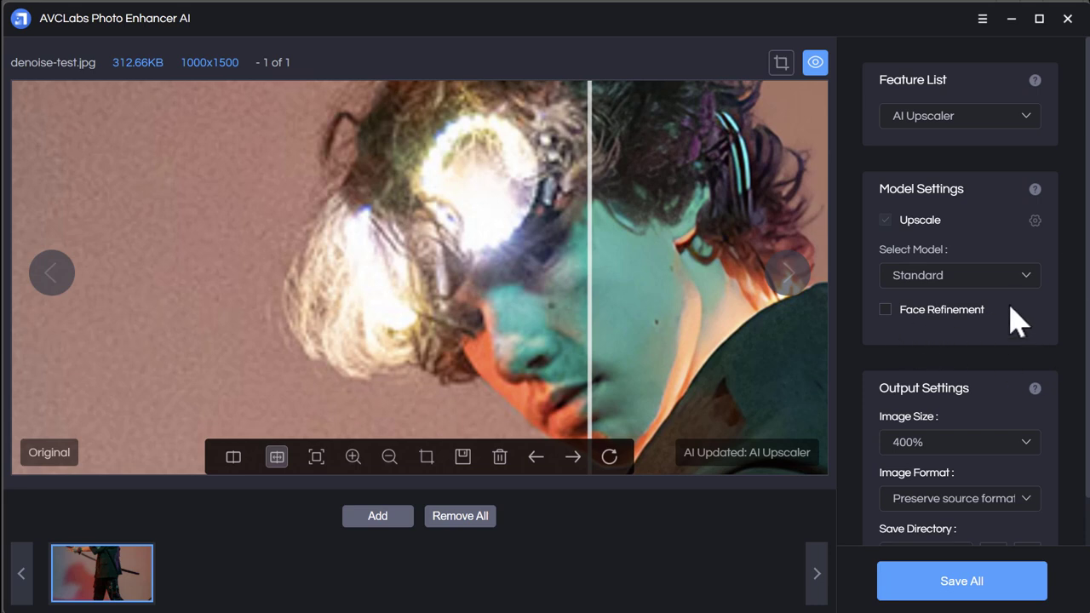
left_click_drag(657, 328, 830, 213)
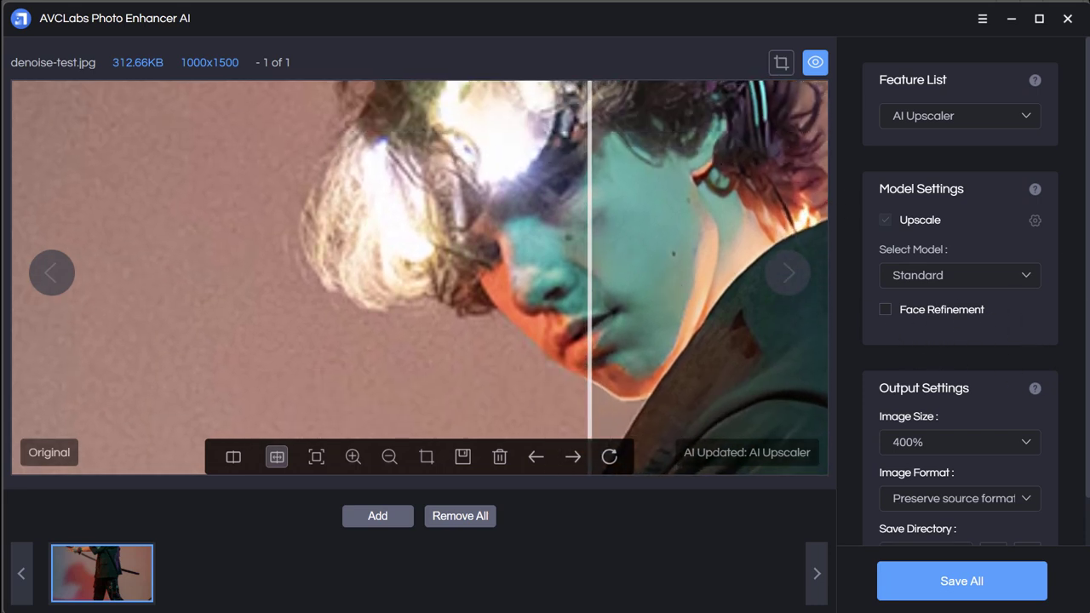
left_click(885, 309)
left_click_drag(591, 285, 483, 272)
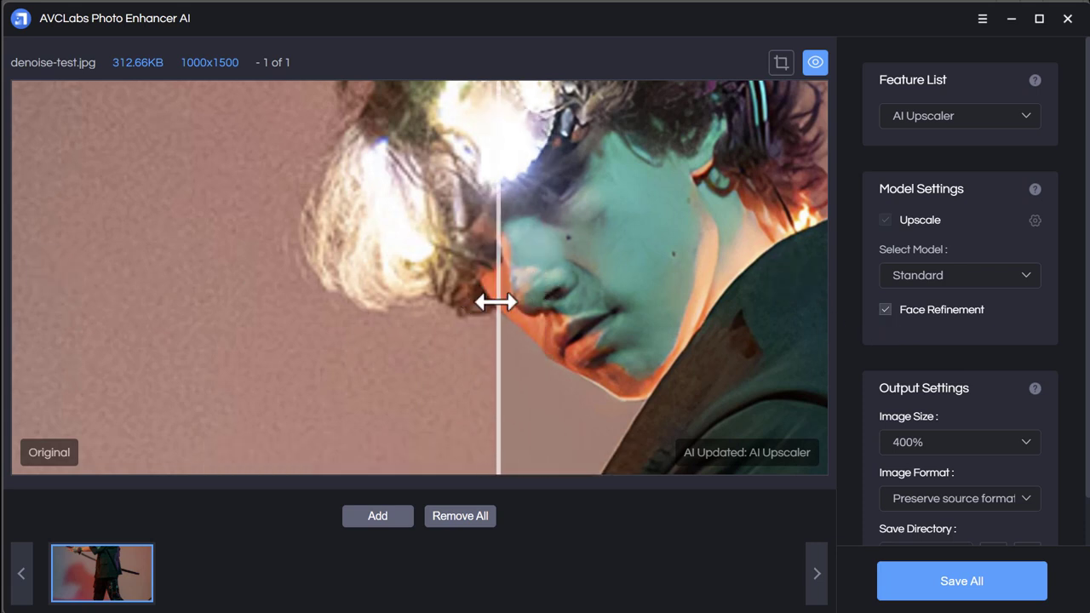
Toggle the eye preview, zoom in and examine the sword and the arm with the watch.
left_click(816, 67)
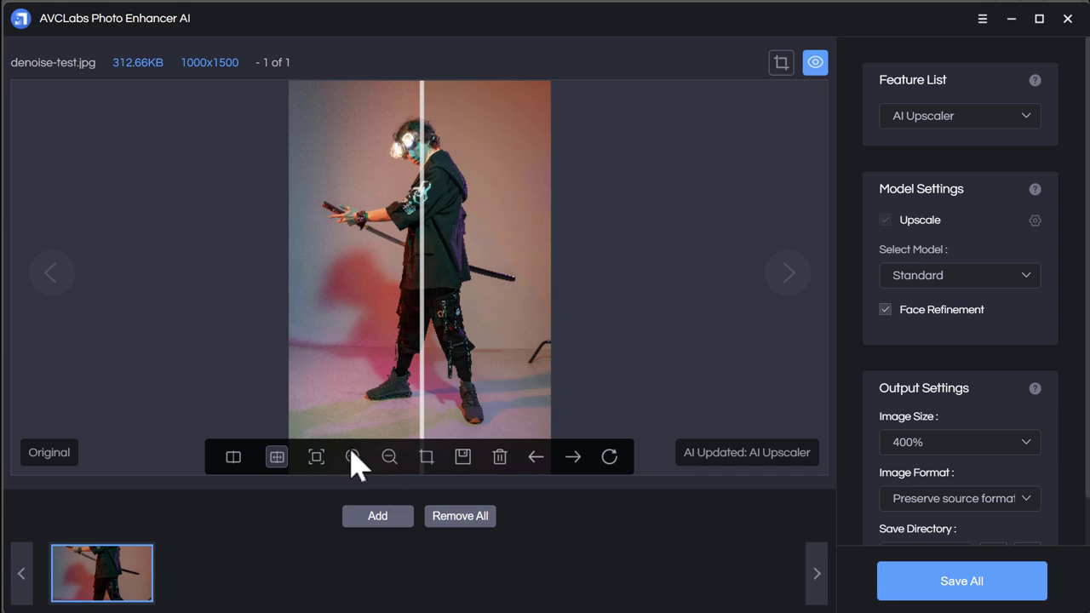
left_click(353, 458)
left_click(353, 458)
left_click(352, 458)
left_click(353, 458)
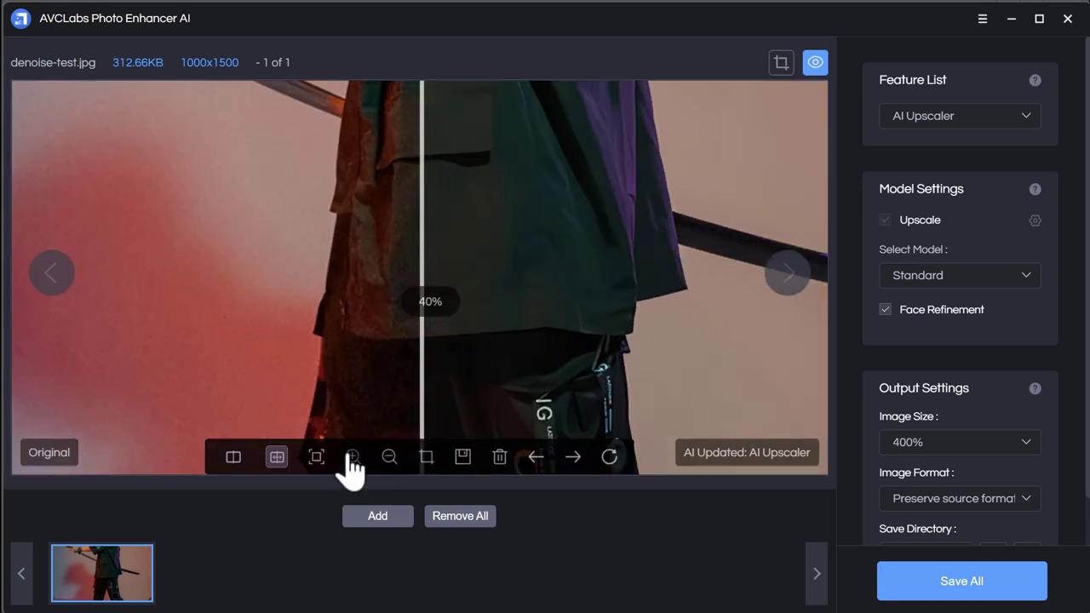
left_click(353, 458)
left_click_drag(616, 170, 595, 340)
left_click_drag(519, 159, 518, 418)
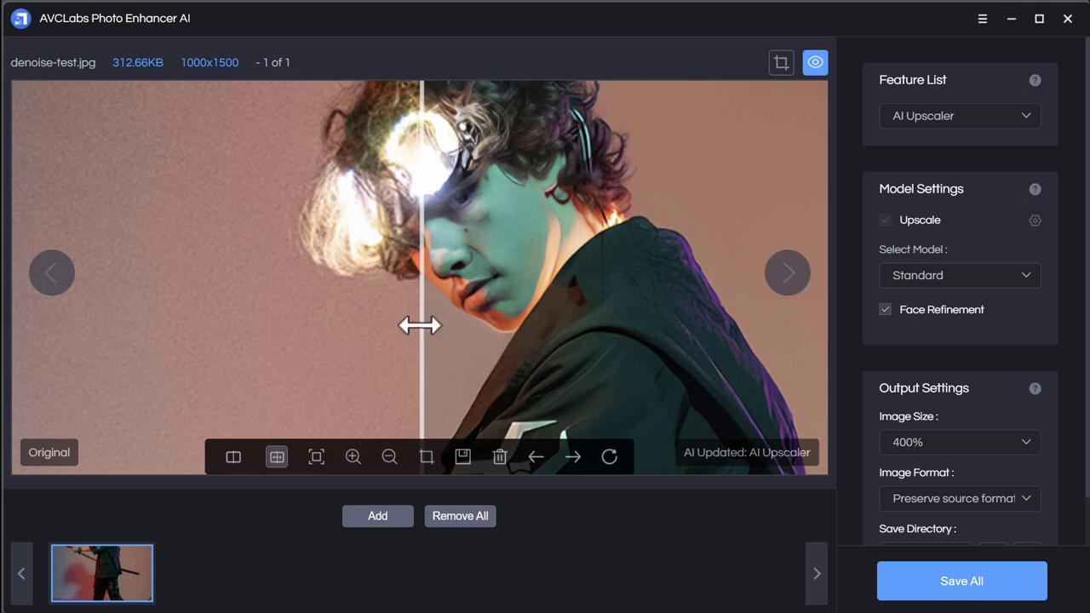
left_click_drag(418, 324, 268, 302)
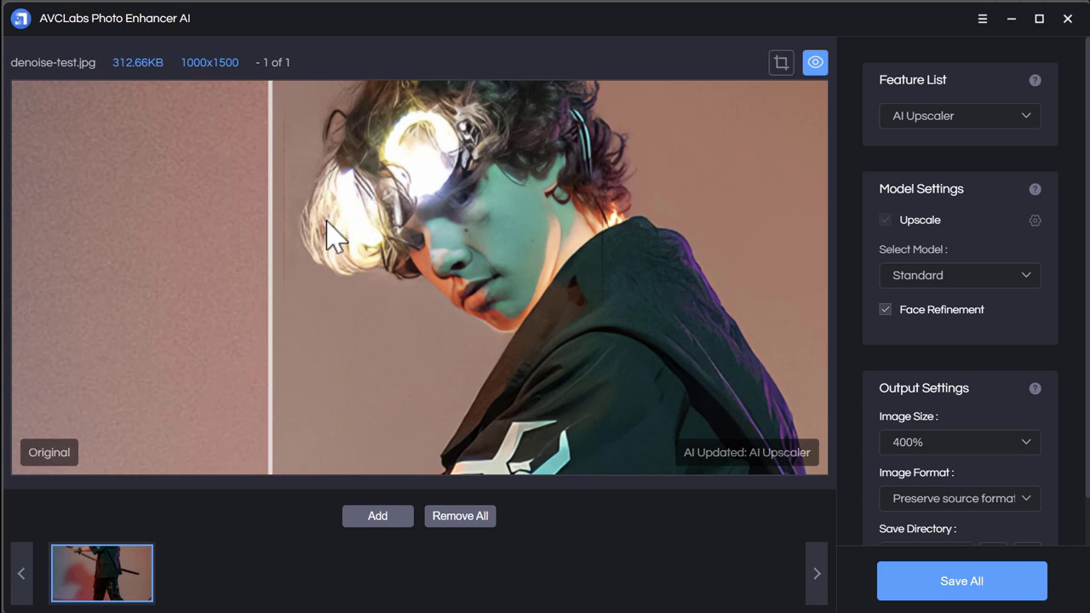
Zoom to 70% and inspect the jacket lettering and the face.
left_click(352, 457)
left_click(353, 458)
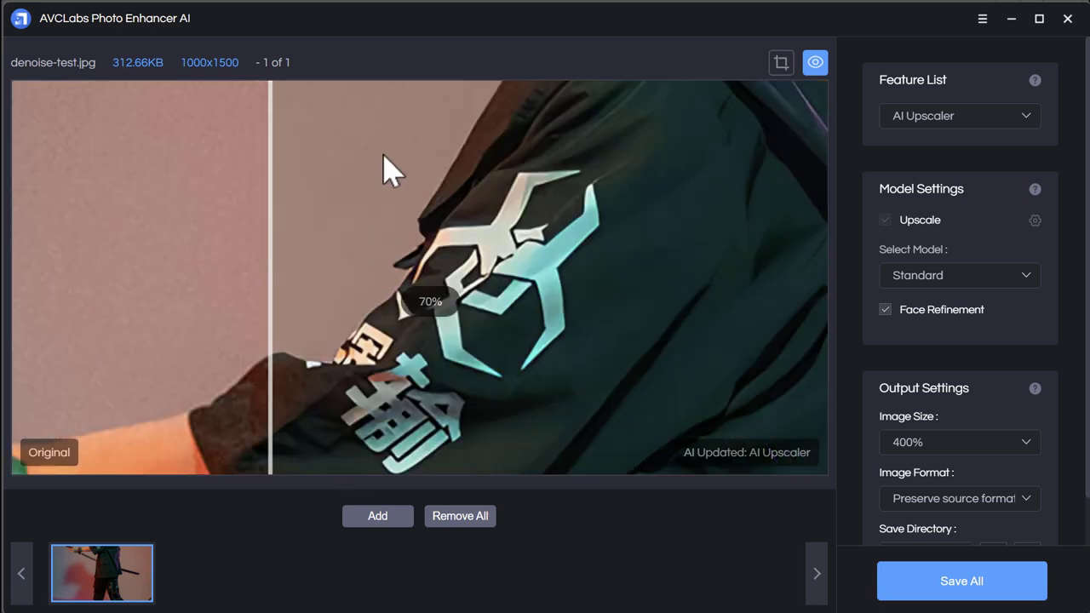
left_click_drag(384, 171, 545, 609)
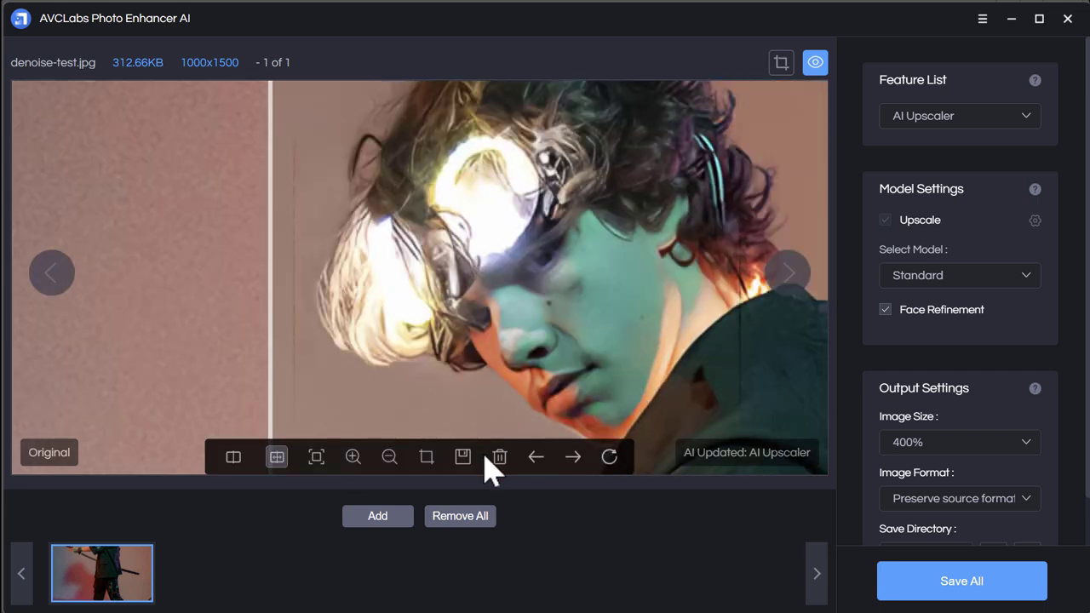
left_click_drag(485, 336, 494, 392)
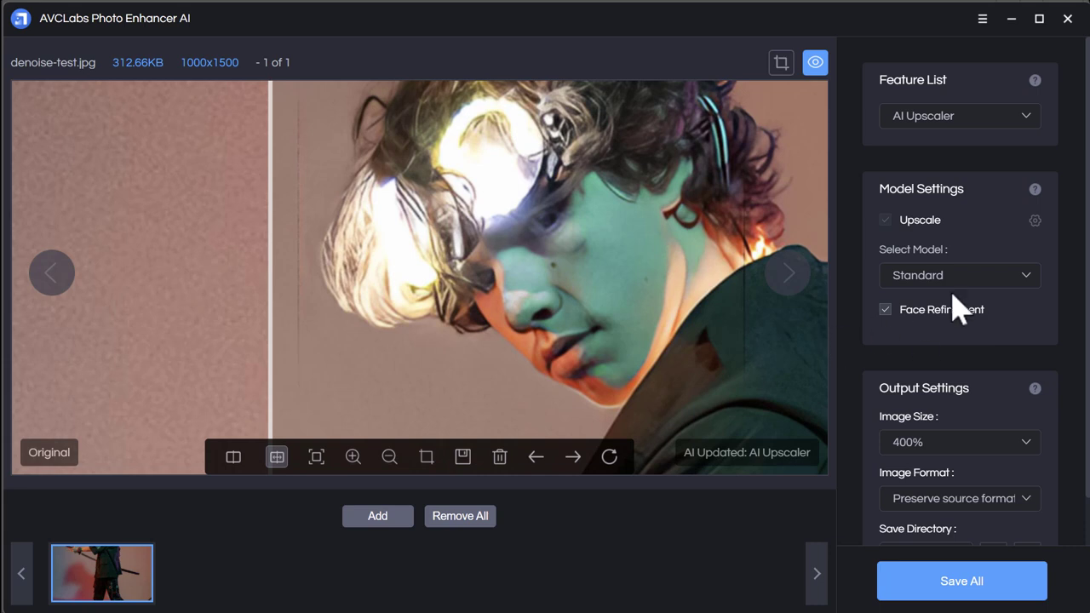
Turn Face Refinement off and restore the full-photo before/after comparison.
left_click(886, 310)
left_click(816, 64)
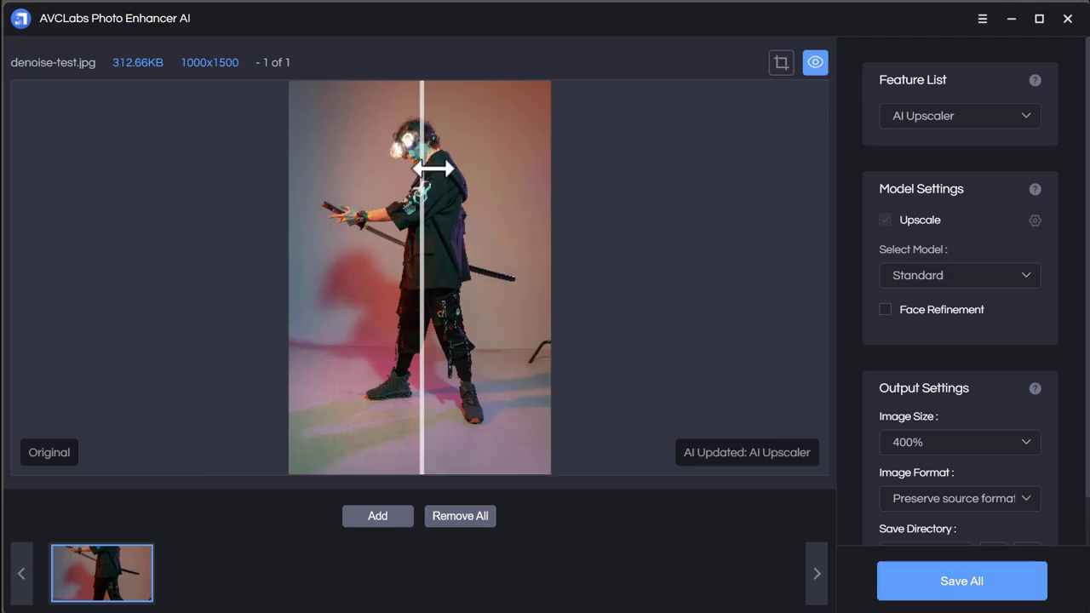
left_click_drag(419, 201, 375, 248)
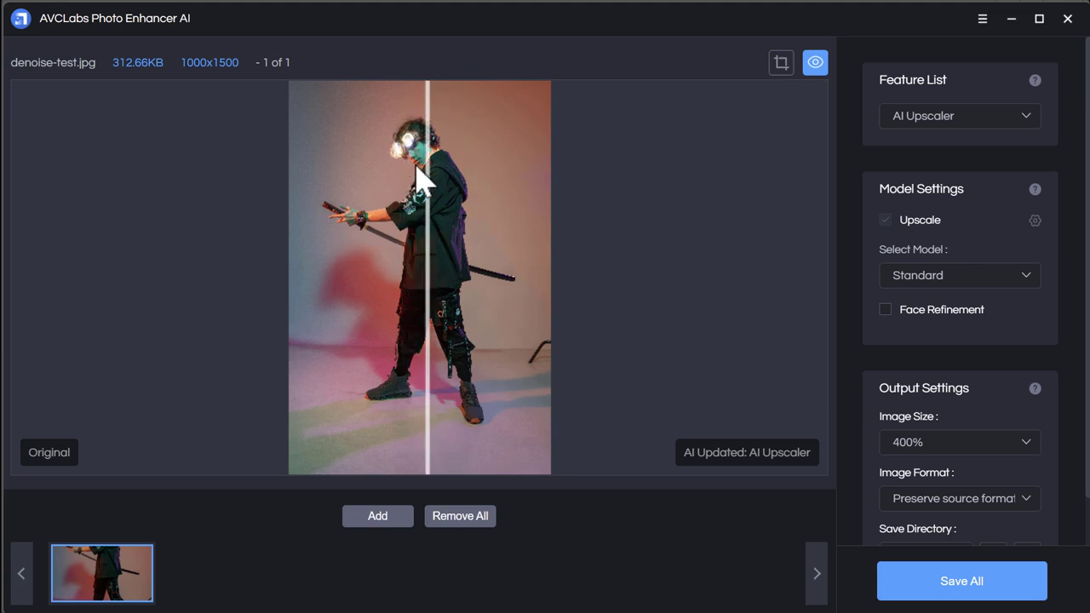
Pick AI Denoiser, then AI Color Calibration, from the Feature List dropdown.
left_click(1032, 119)
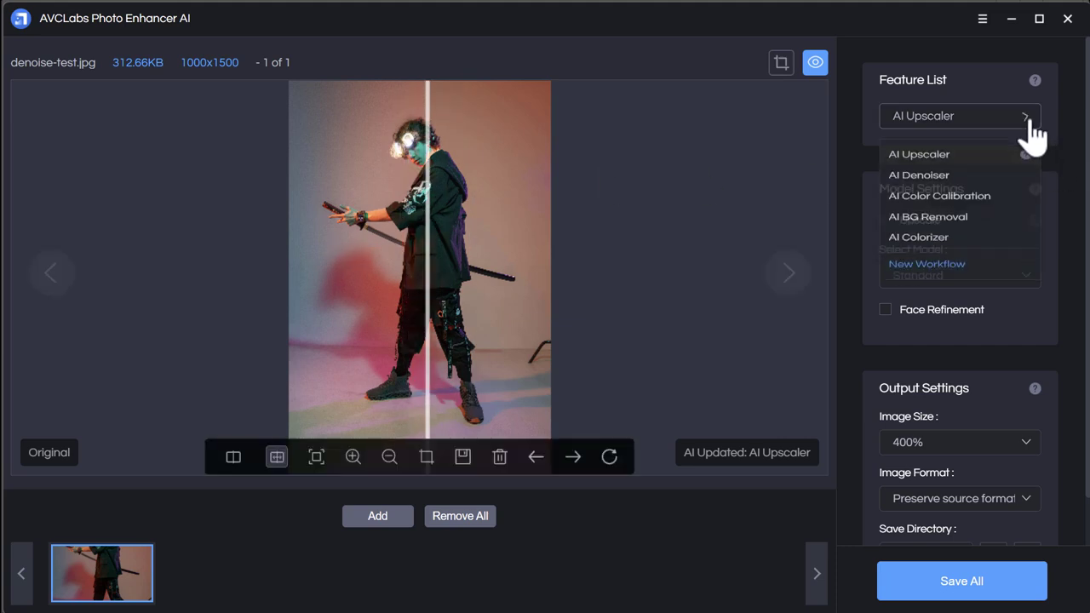
left_click(950, 183)
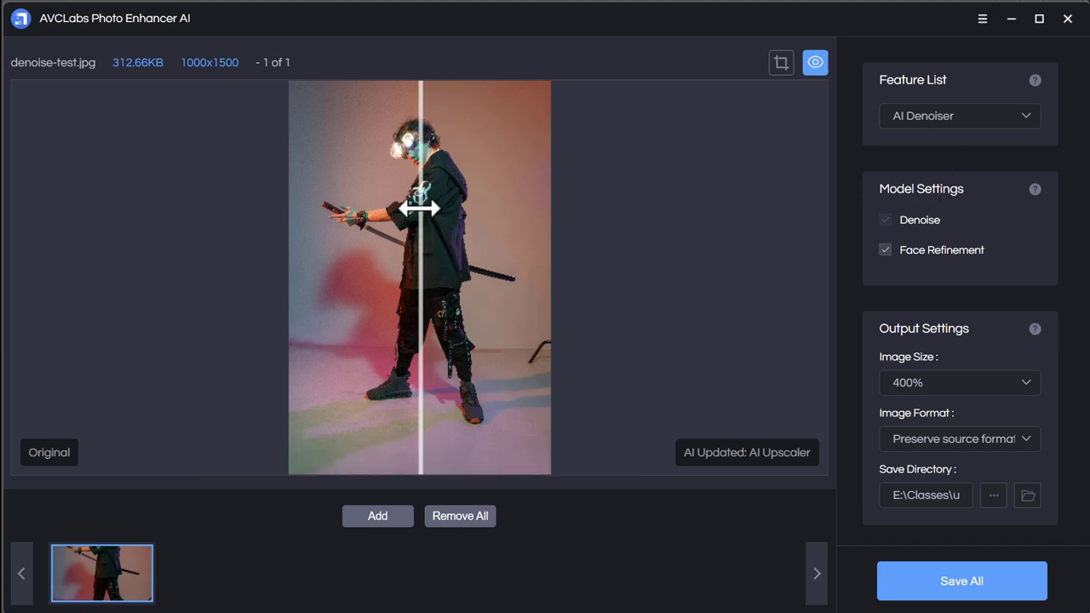
left_click(960, 126)
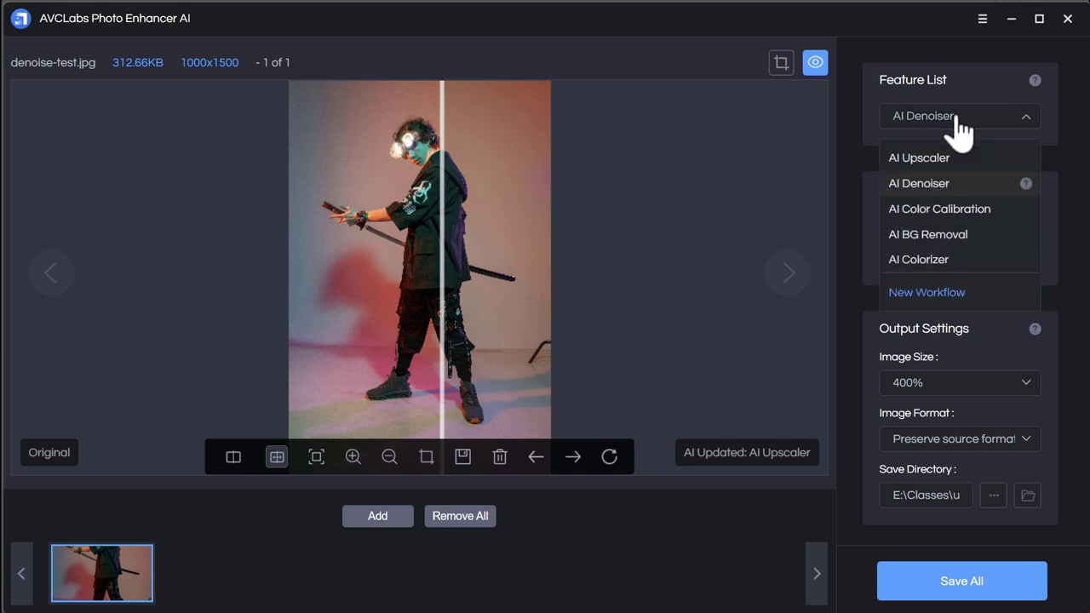
left_click(973, 211)
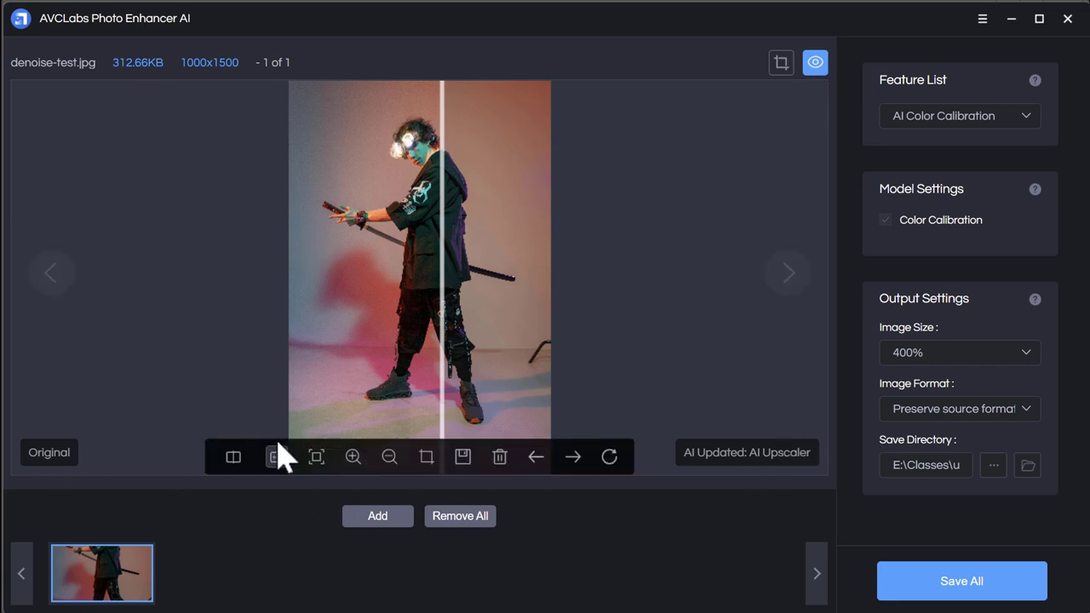
Toggle the dancer photo between side-by-side and slider comparison views, moving the divider.
left_click(238, 460)
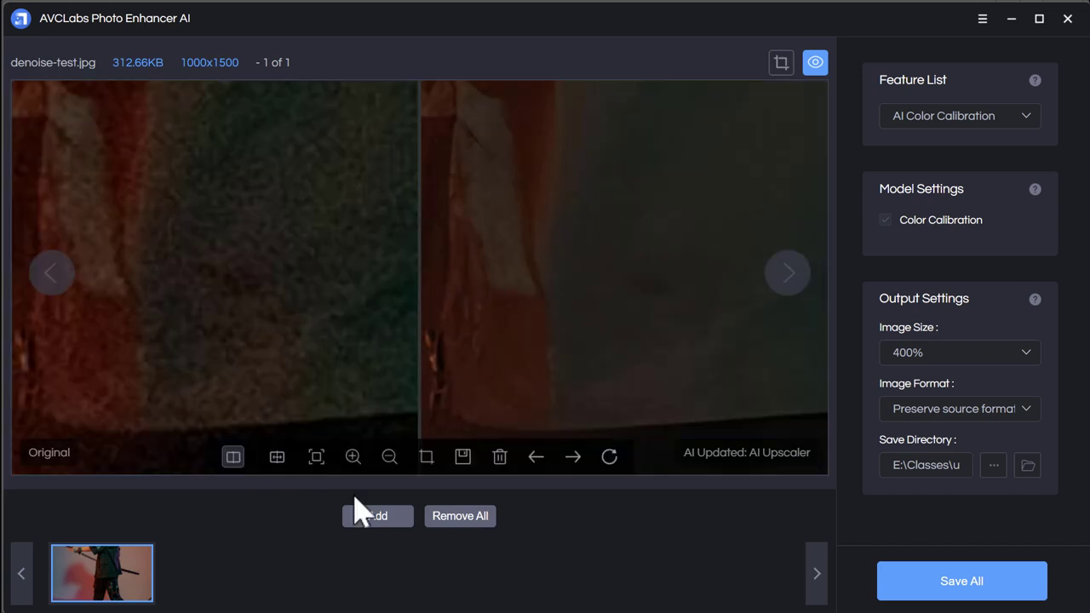
left_click(277, 457)
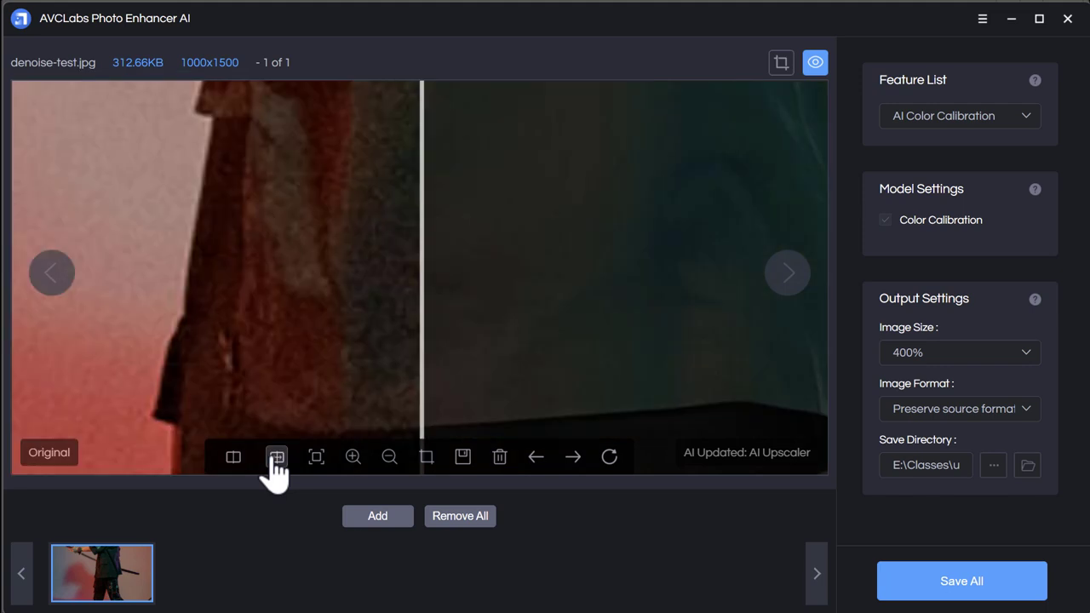
left_click_drag(425, 316, 468, 315)
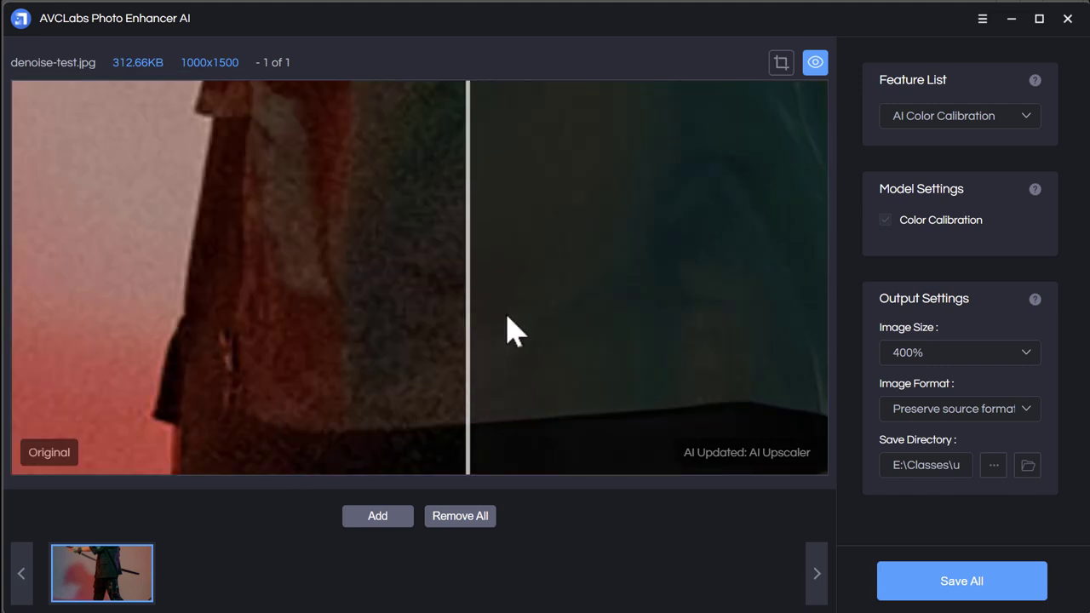
left_click_drag(596, 201, 561, 341)
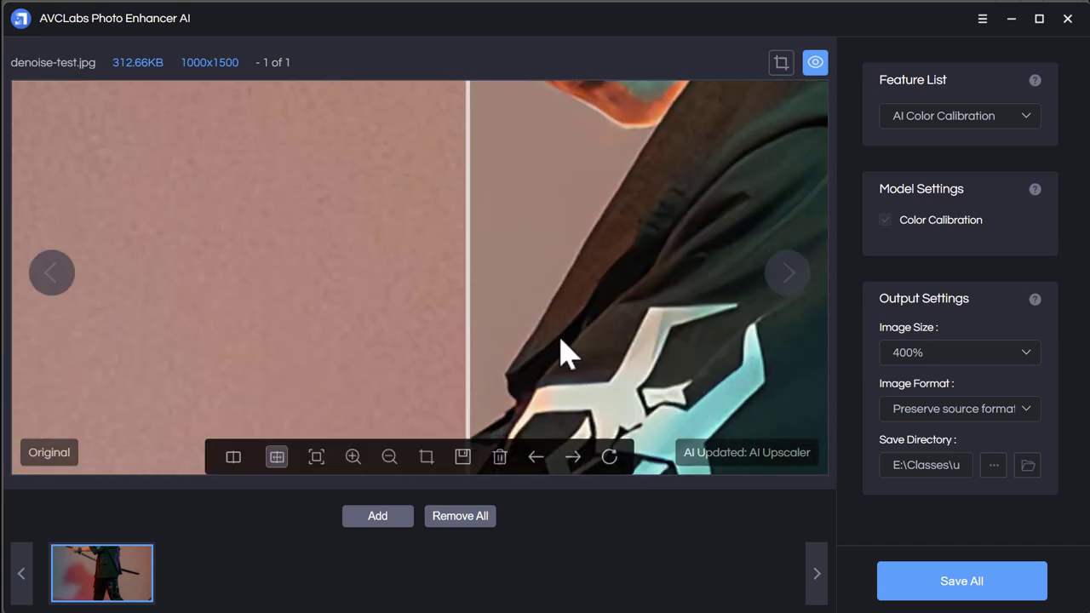
Run AI Color Calibration, zoom out to the whole photo and compare calibrated against original.
left_click(610, 460)
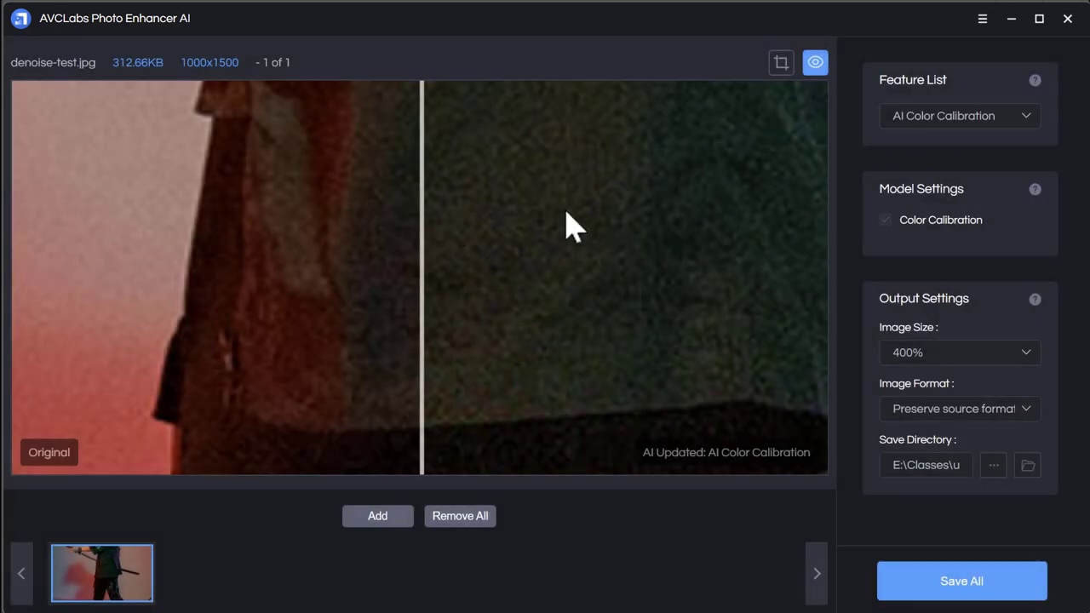
left_click_drag(567, 226, 711, 179)
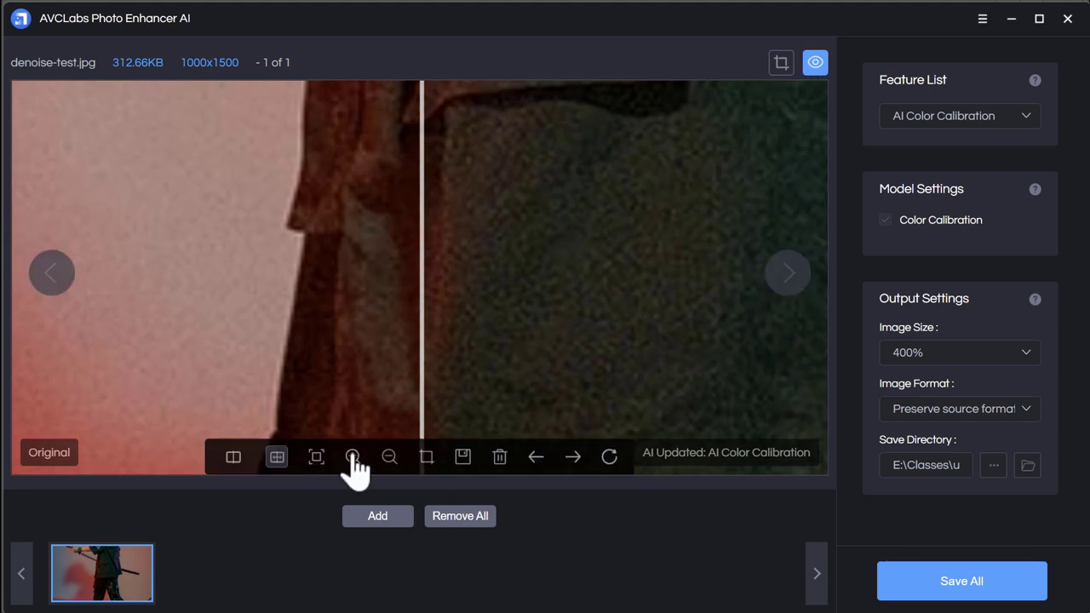
left_click(389, 457)
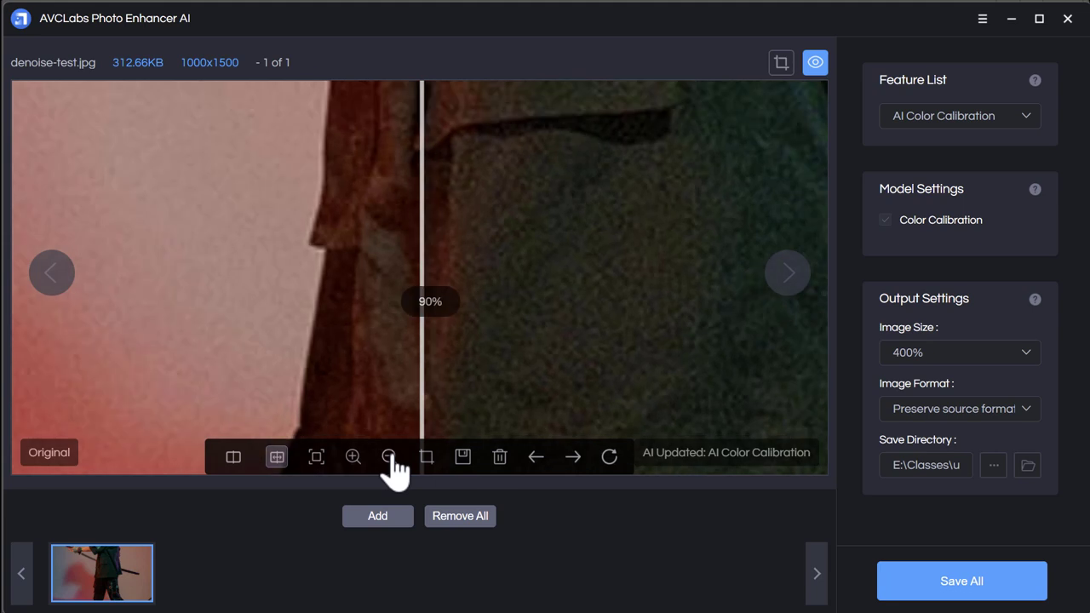
left_click(389, 457)
left_click(389, 457)
left_click(389, 457)
left_click(389, 457)
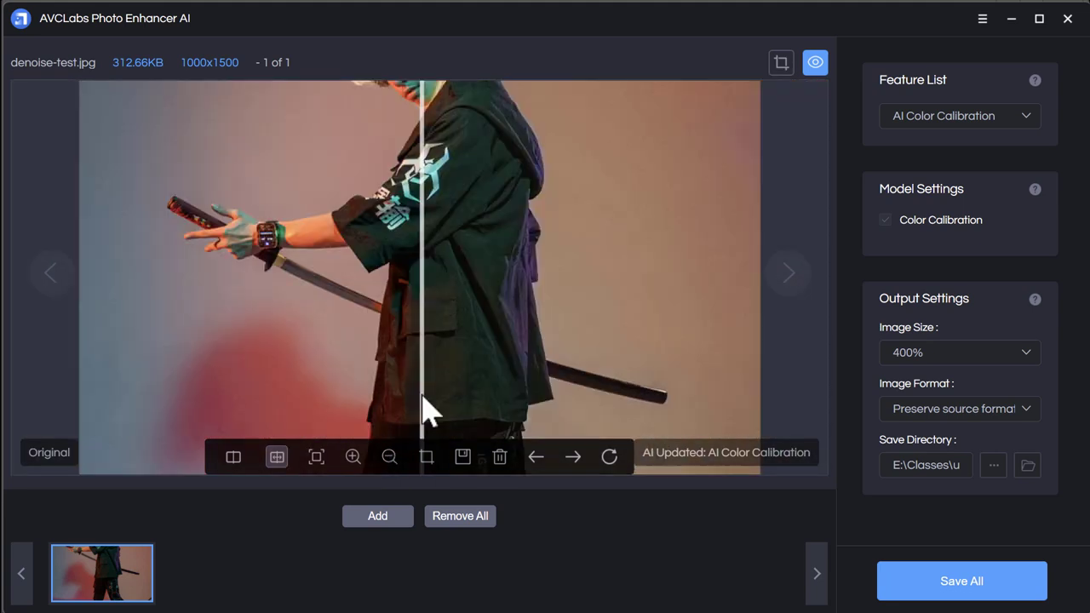
scroll(511, 358, "down", 2)
left_click_drag(421, 287, 273, 285)
scroll(511, 230, "down", 2)
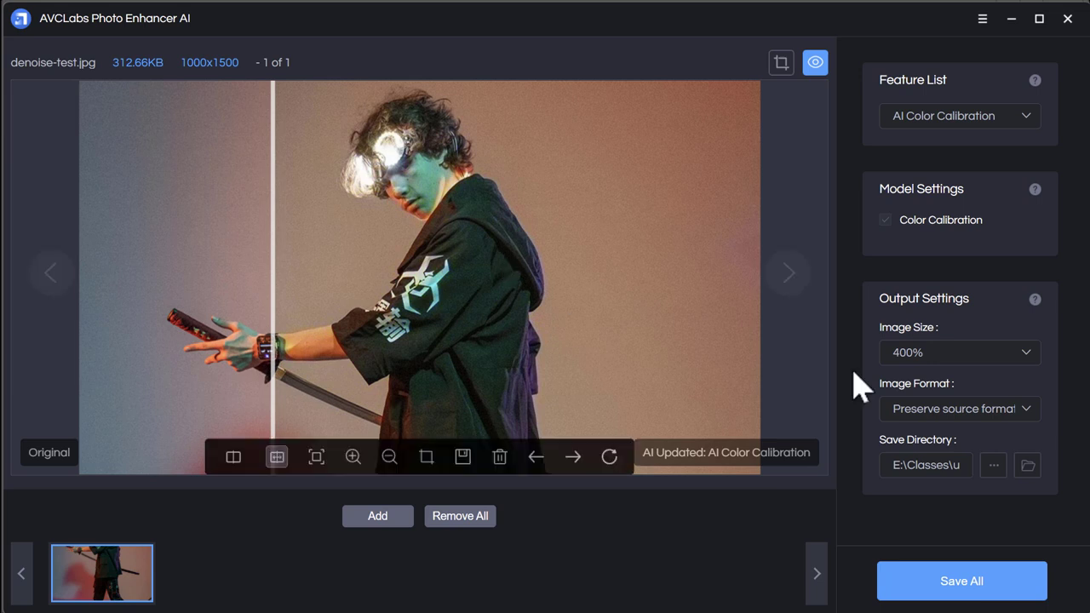
Set the output image size to 200%.
left_click(1009, 410)
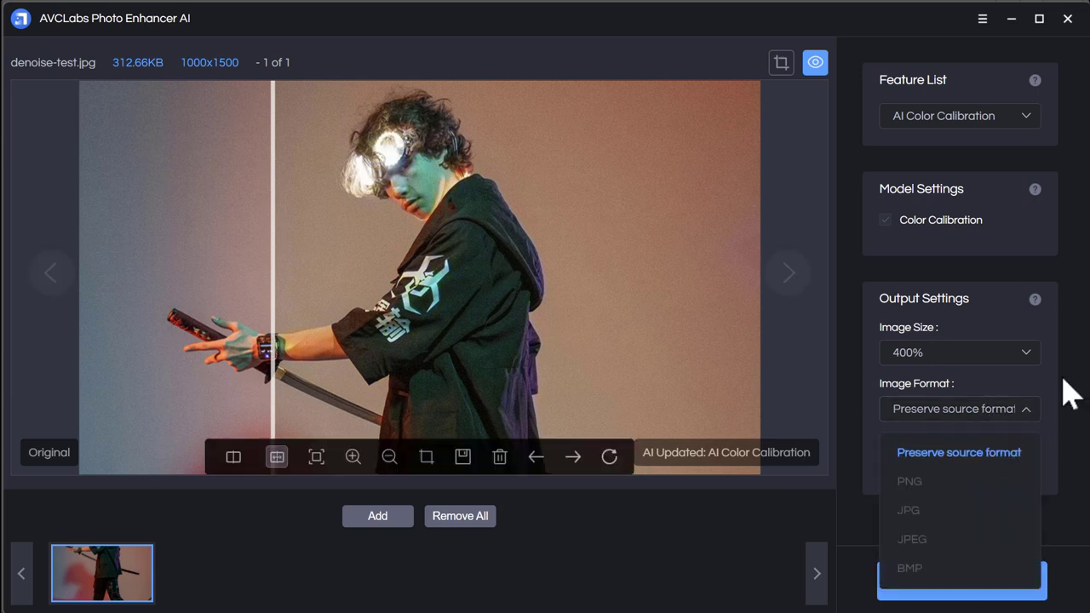
left_click(1014, 358)
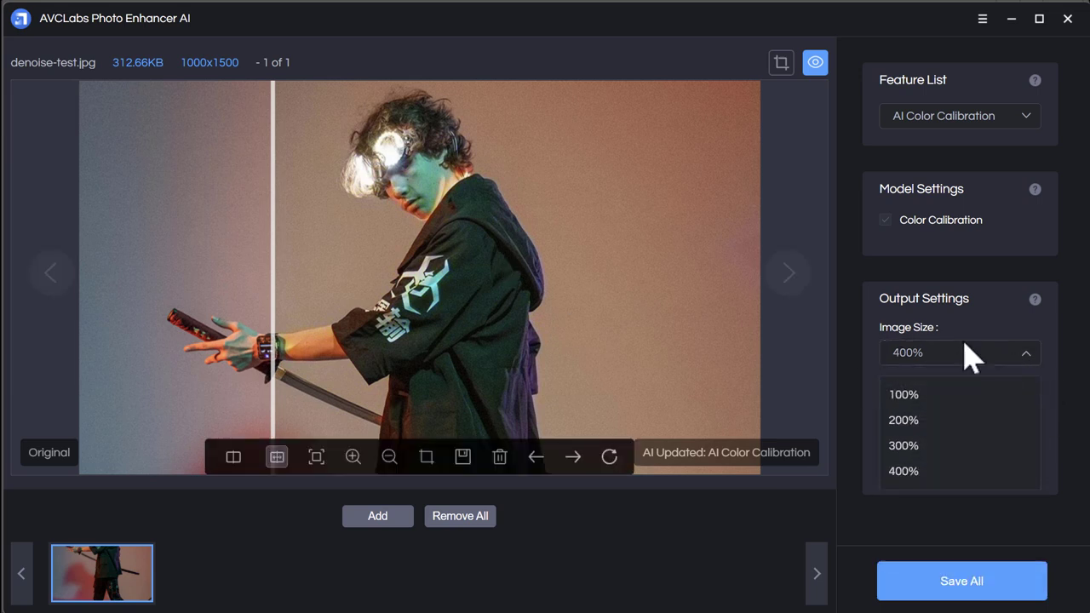
left_click(930, 421)
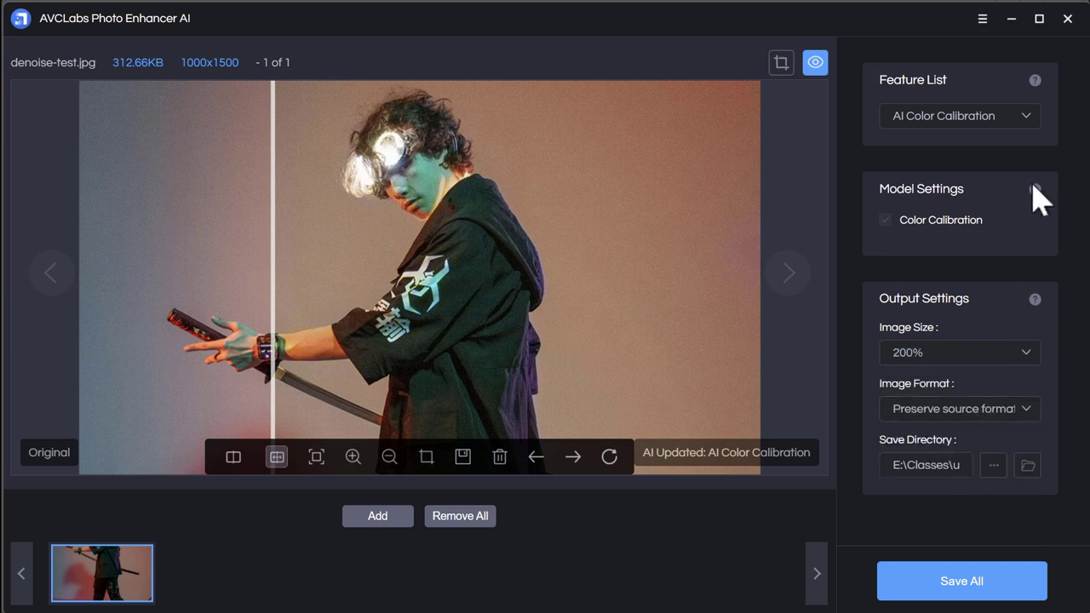
Process the dancer photo with the AI BG Removal feature.
left_click(1000, 119)
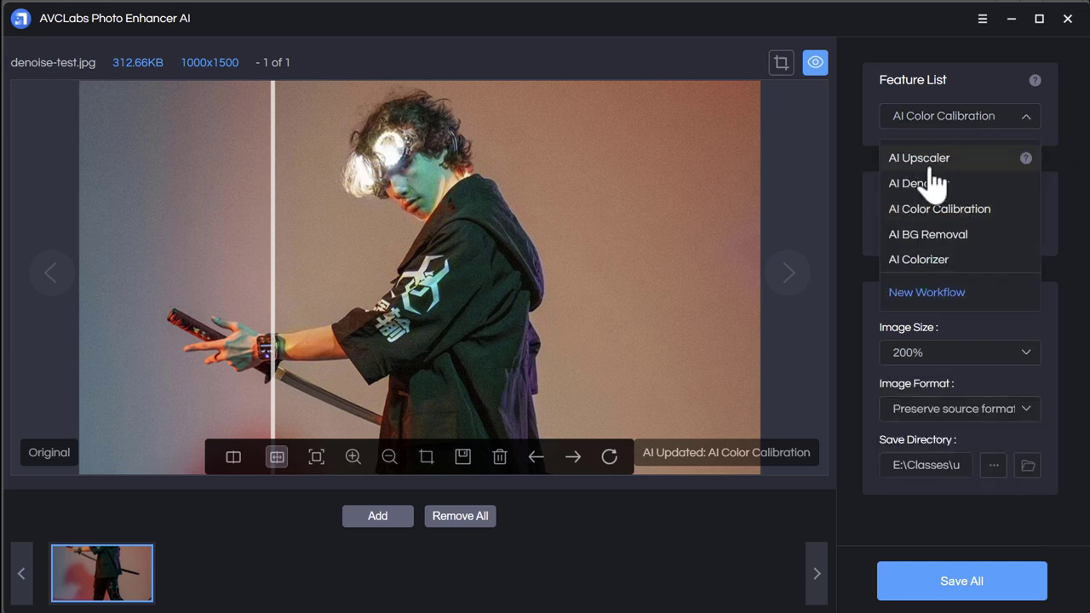
left_click(941, 239)
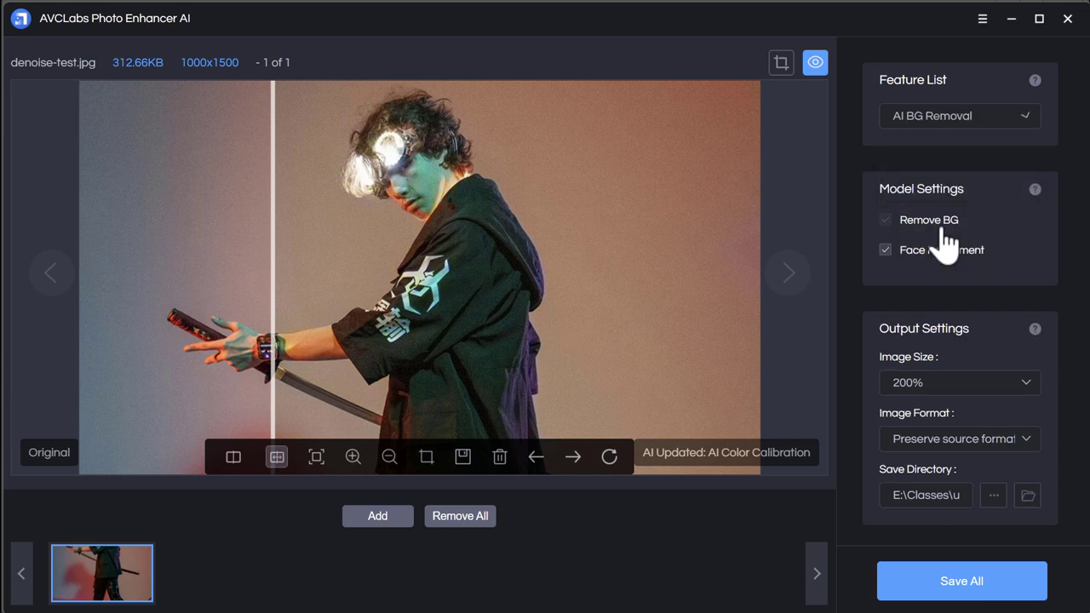
left_click(608, 456)
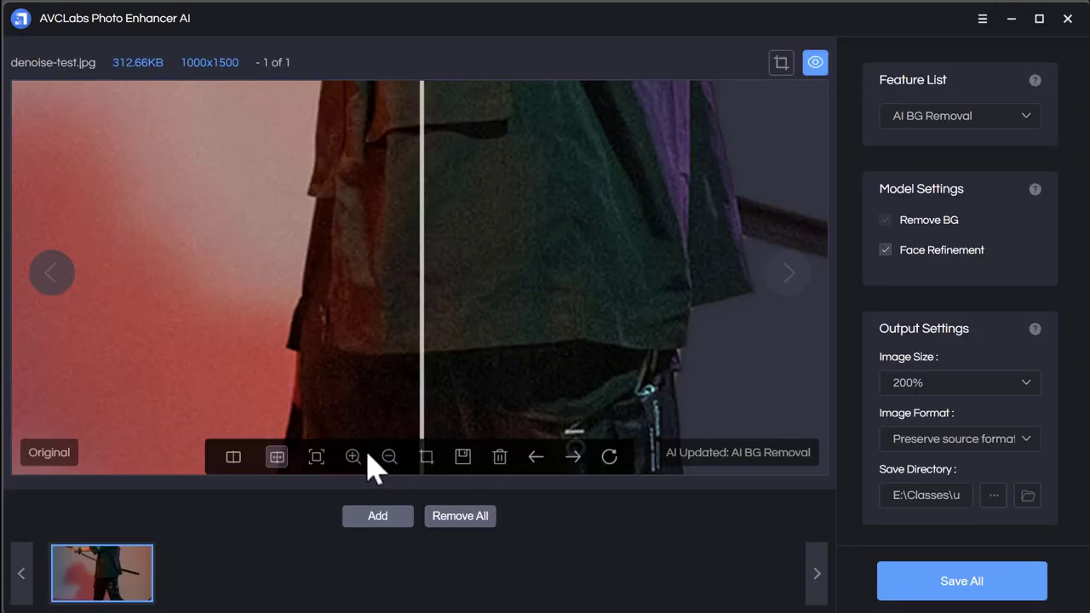
Zoom the preview to 20% and sweep the divider to compare the background-removed result.
left_click(389, 457)
left_click(389, 458)
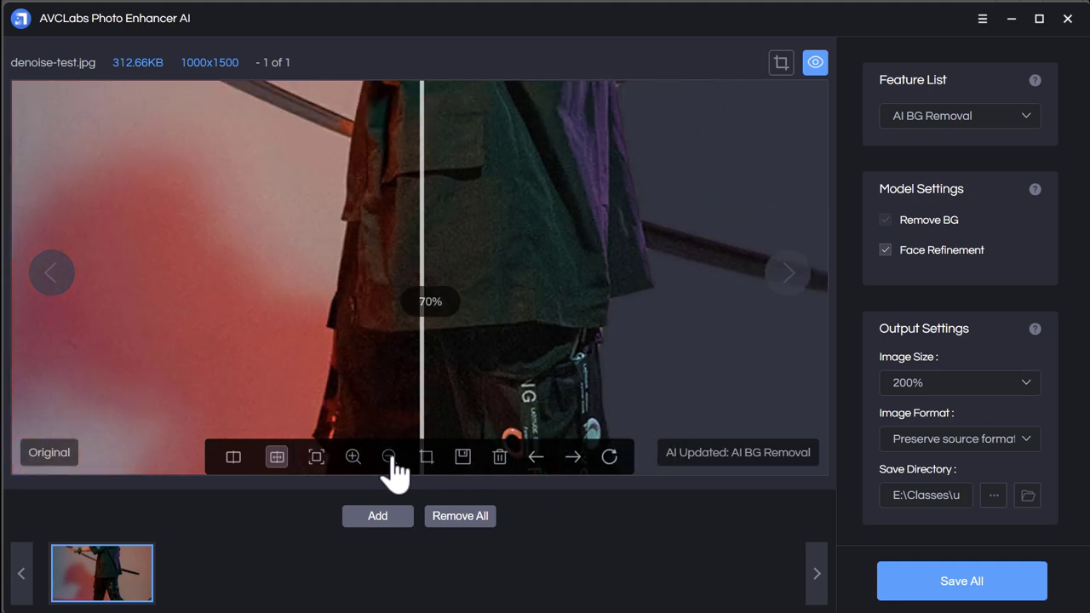
left_click(389, 457)
left_click(390, 457)
left_click(389, 457)
left_click(389, 457)
left_click(389, 457)
left_click(390, 457)
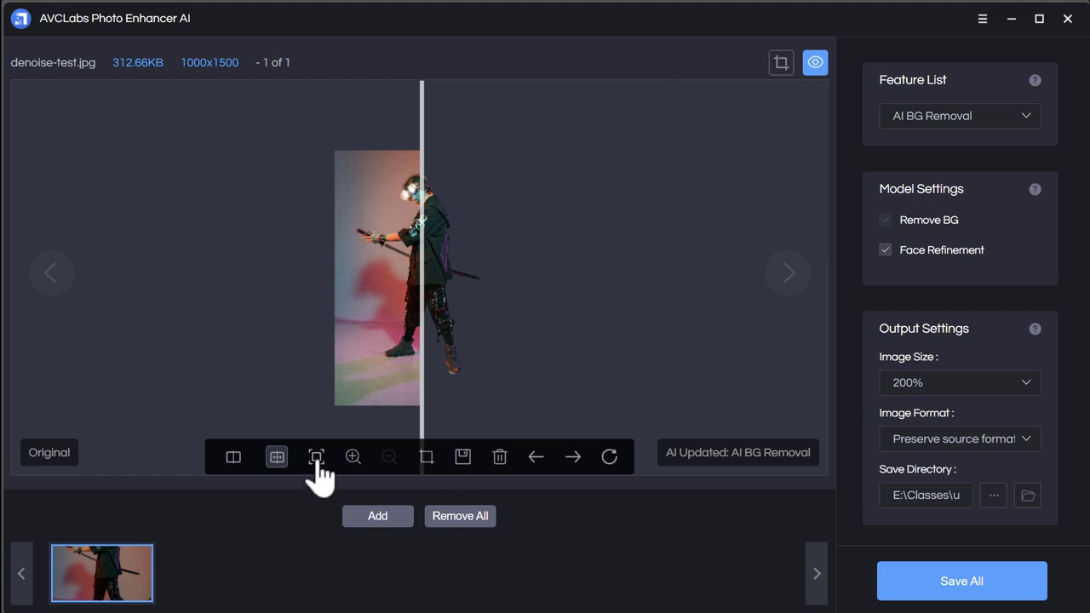
left_click(353, 457)
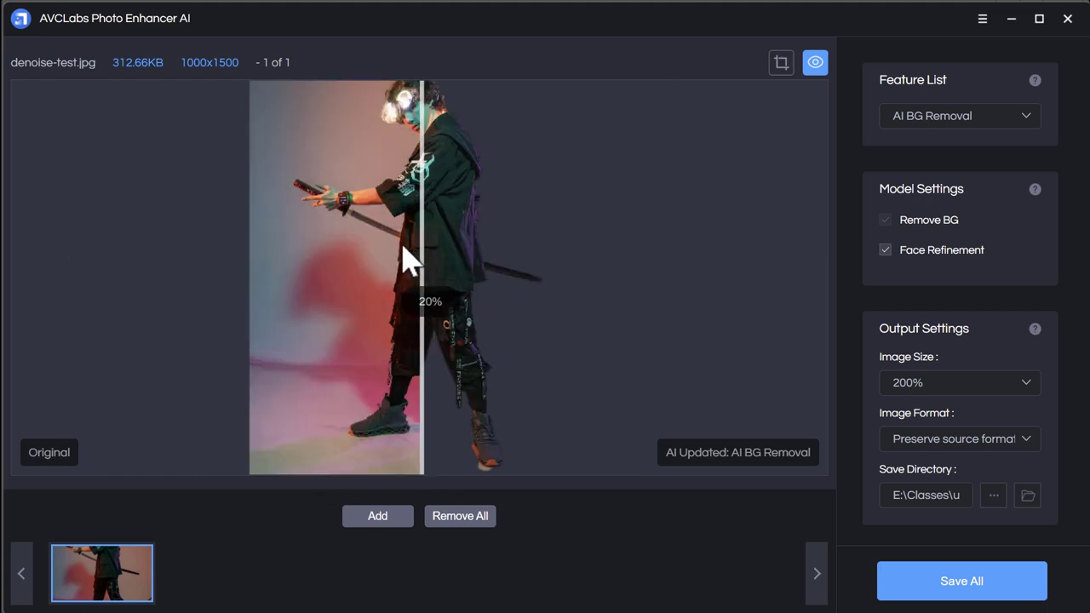
left_click_drag(421, 238, 428, 276)
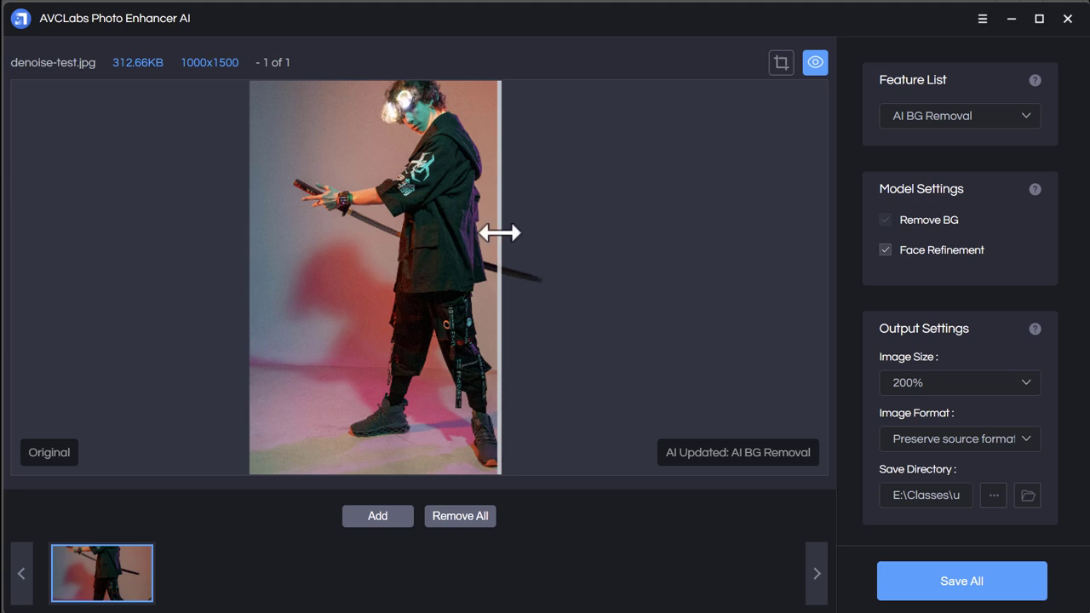
left_click_drag(499, 231, 308, 255)
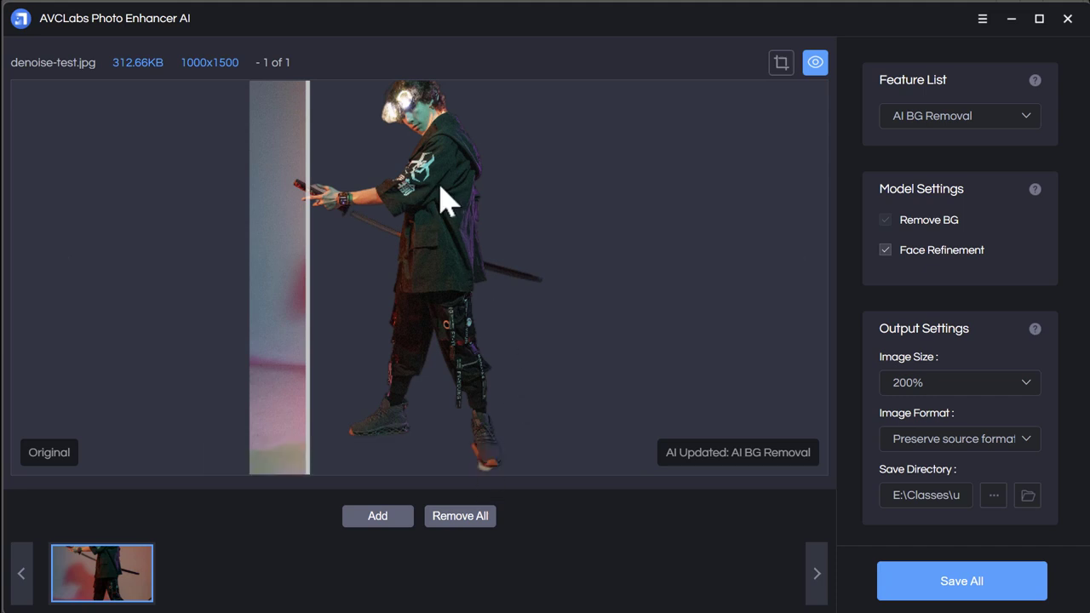
left_click_drag(441, 195, 441, 288)
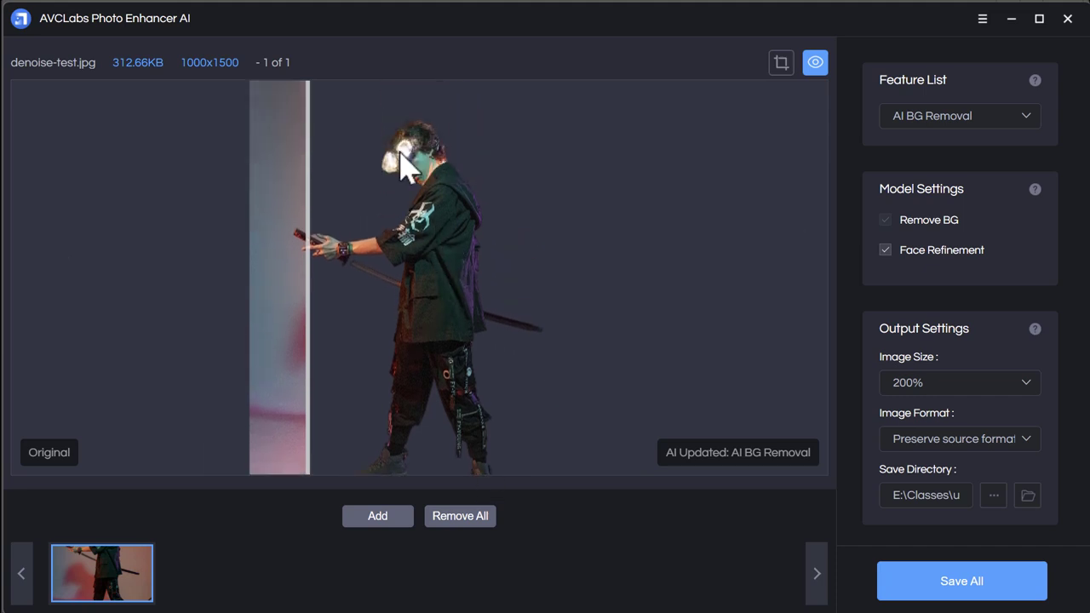
left_click(352, 460)
left_click(351, 460)
left_click(351, 460)
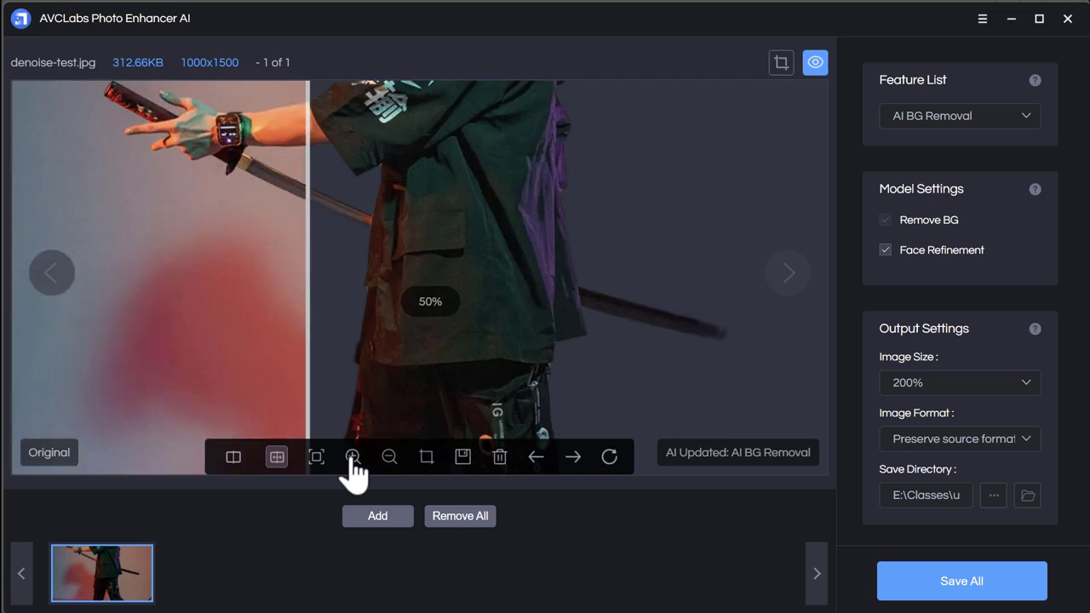
left_click(352, 460)
left_click(351, 460)
left_click(351, 459)
left_click(352, 460)
left_click(352, 460)
left_click(351, 460)
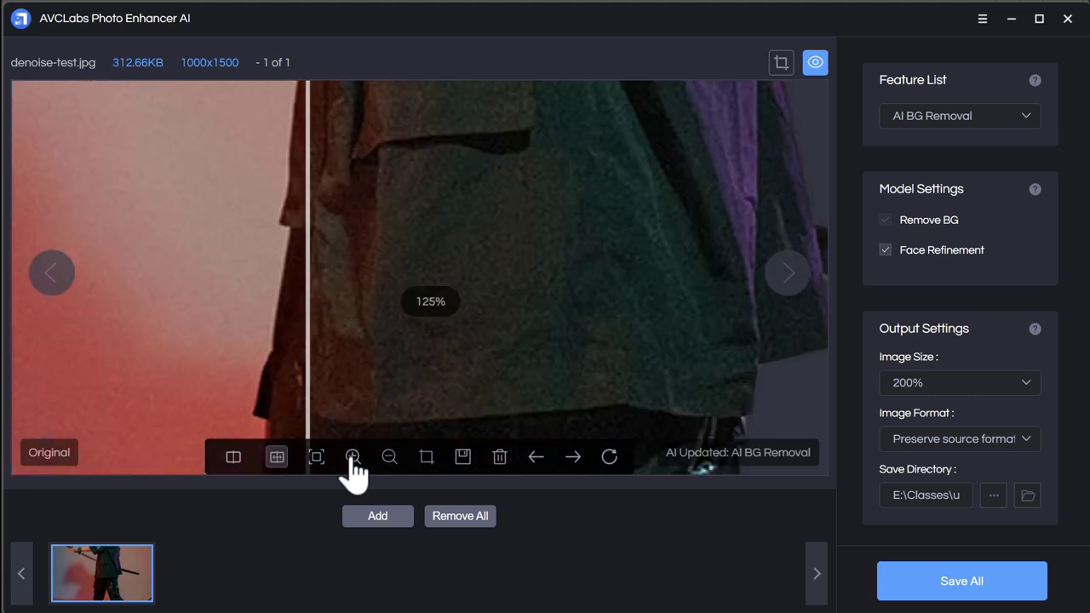
left_click(352, 459)
left_click(352, 460)
left_click(351, 460)
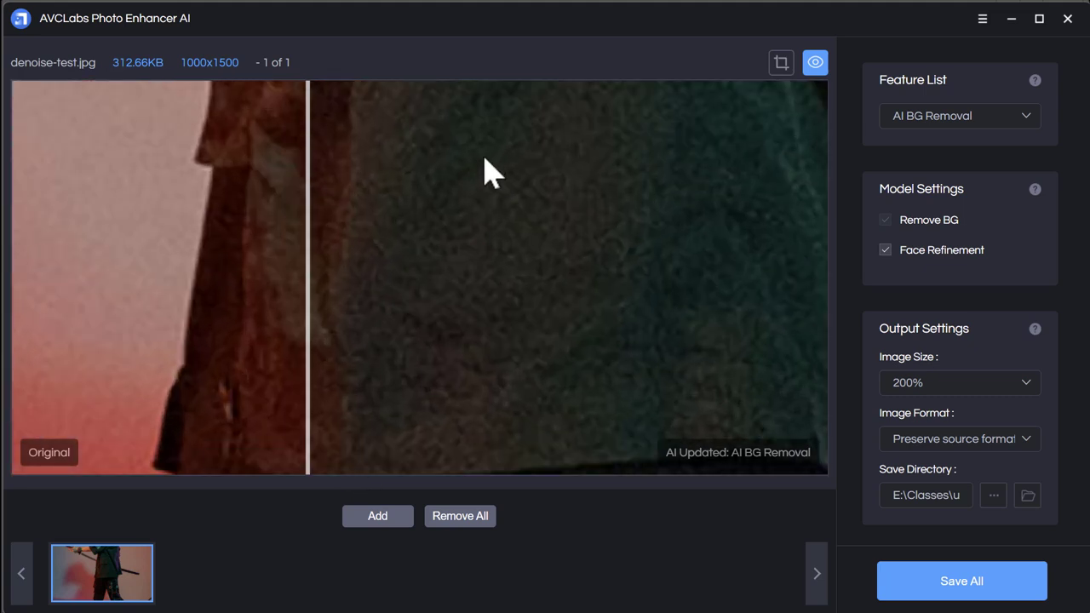
left_click_drag(484, 170, 516, 287)
left_click_drag(511, 127, 536, 287)
left_click_drag(502, 114, 457, 424)
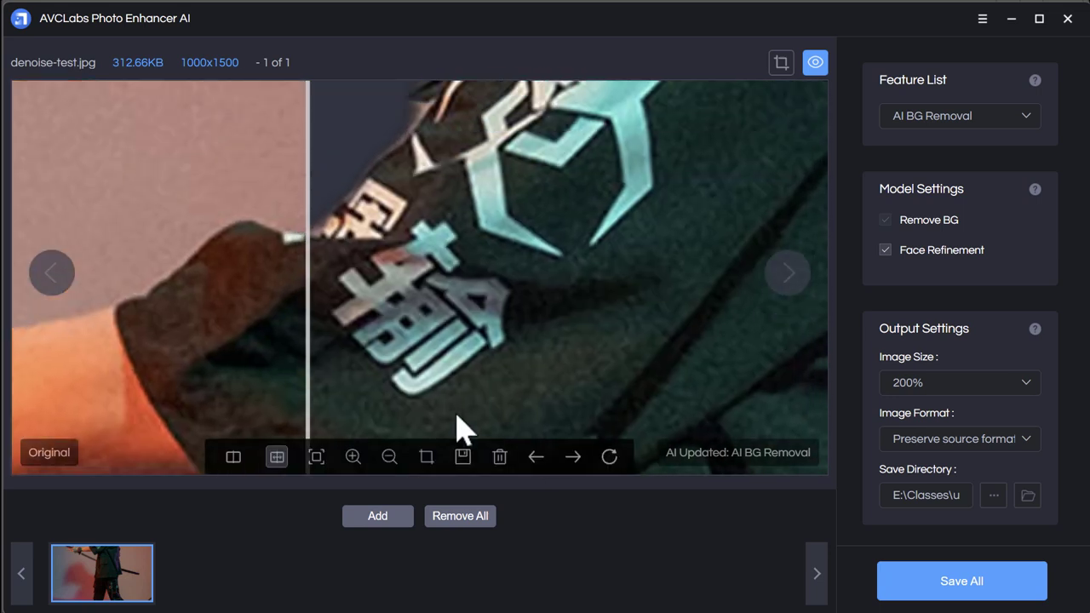
left_click_drag(537, 155, 518, 384)
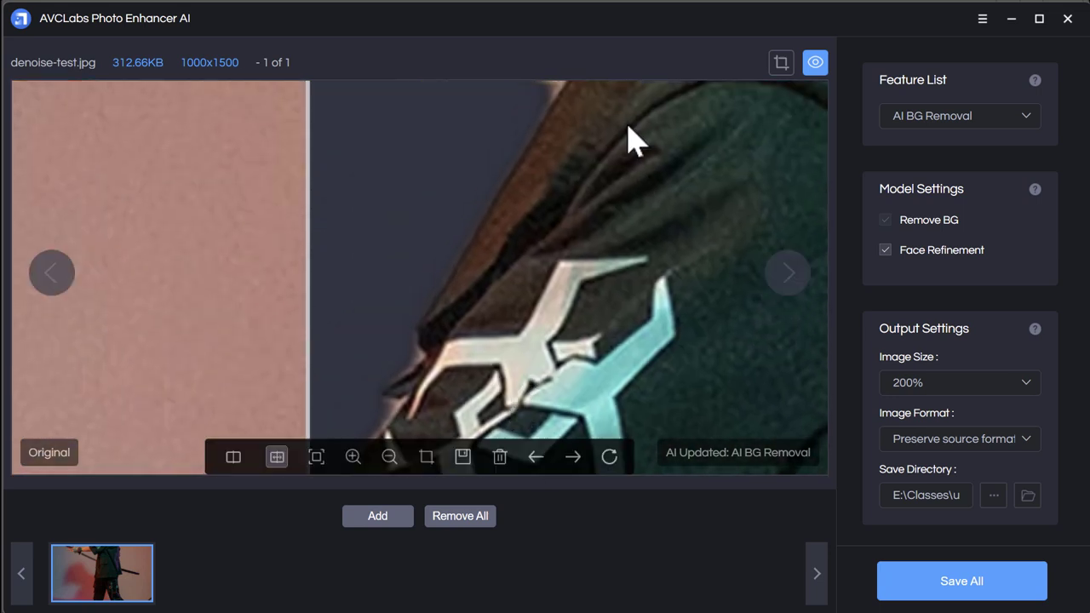
left_click_drag(628, 126, 613, 408)
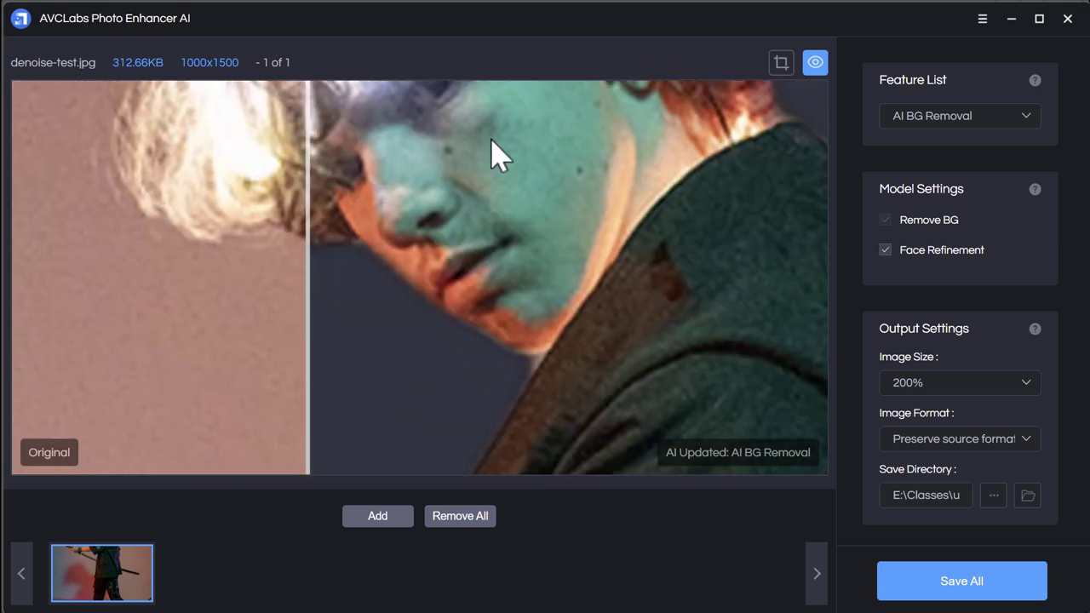
left_click_drag(492, 149, 485, 414)
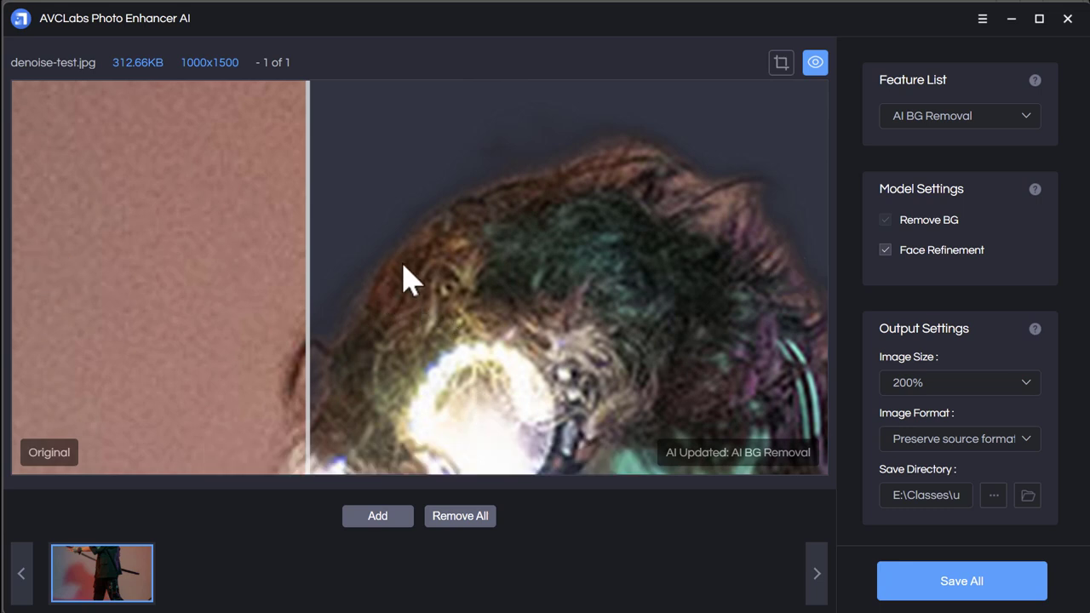
mouse_move(379, 370)
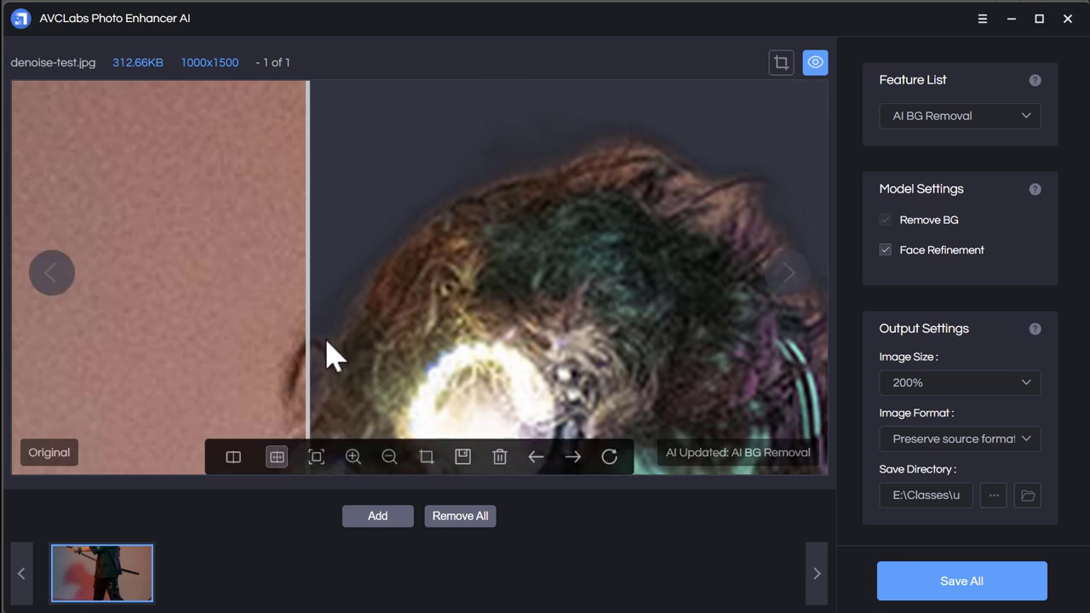
left_click_drag(306, 339, 228, 333)
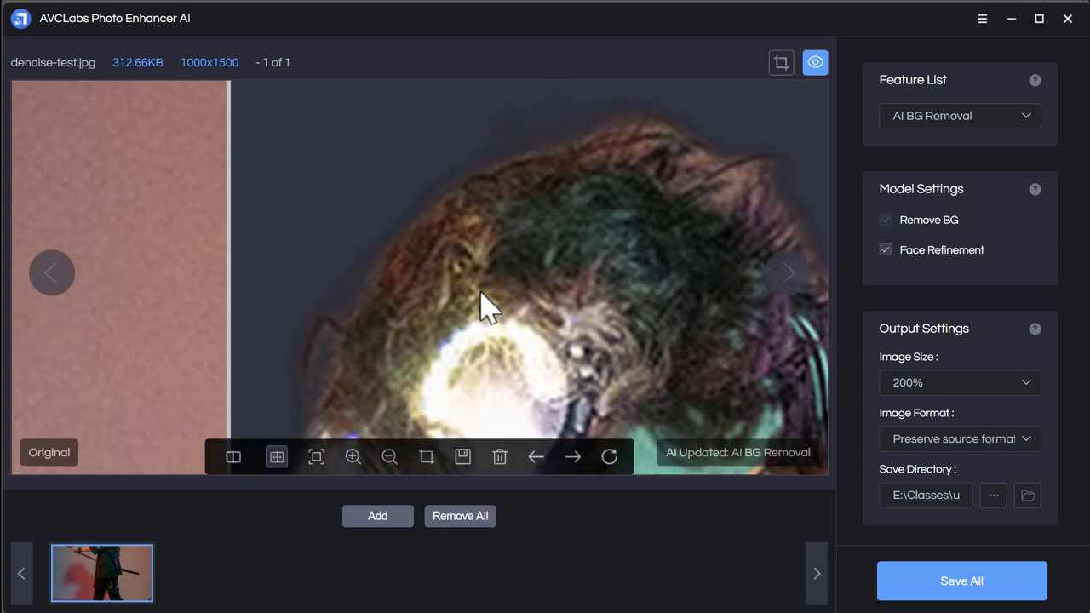
left_click_drag(482, 304, 409, 236)
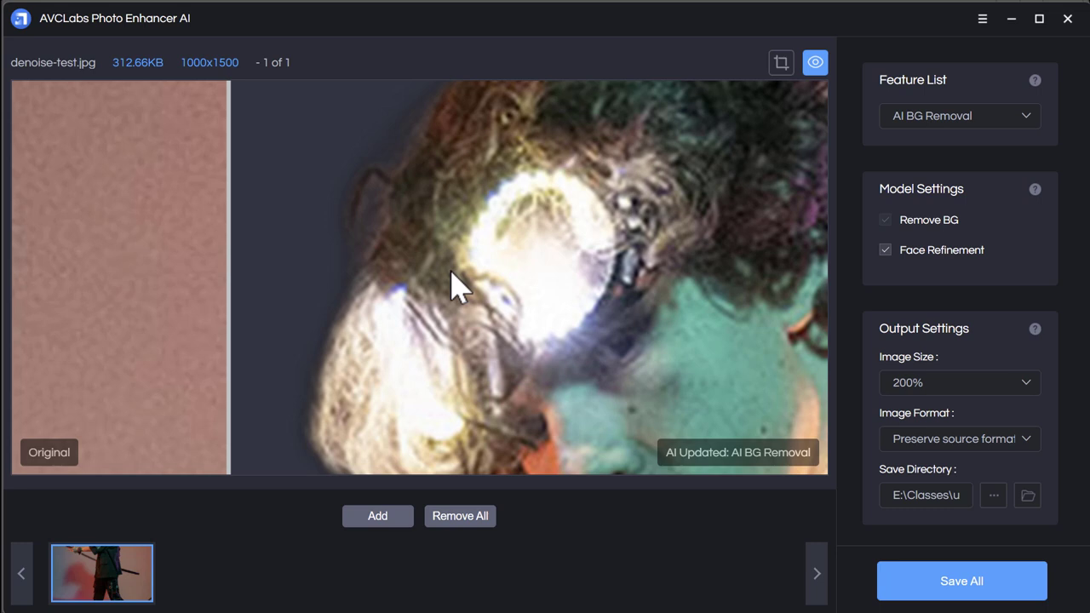
left_click_drag(461, 164, 418, 377)
left_click_drag(449, 312, 417, 273)
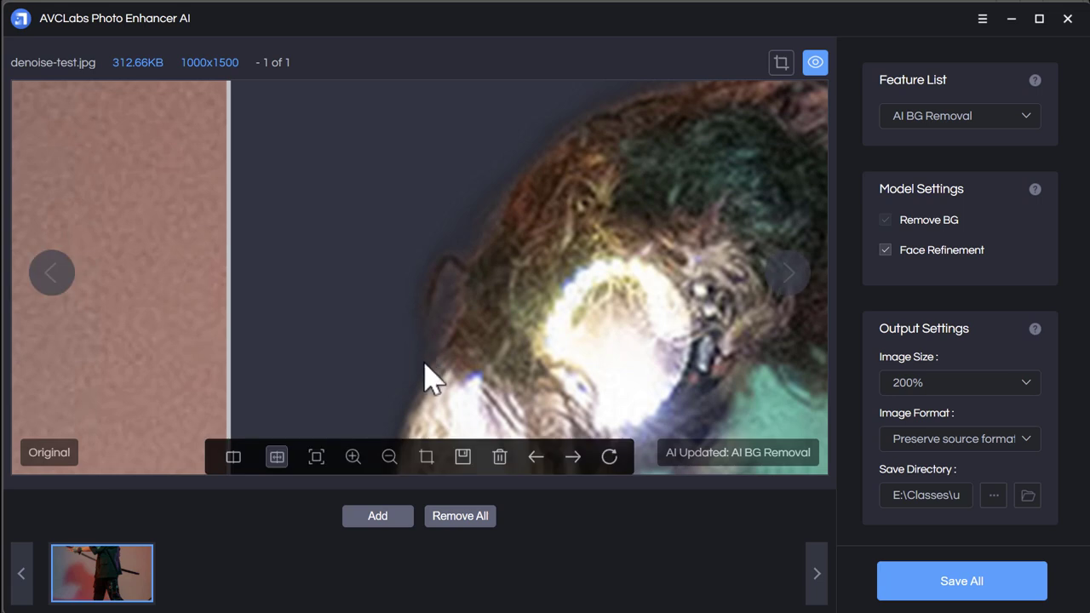
left_click_drag(621, 298, 431, 425)
left_click_drag(570, 296, 608, 310)
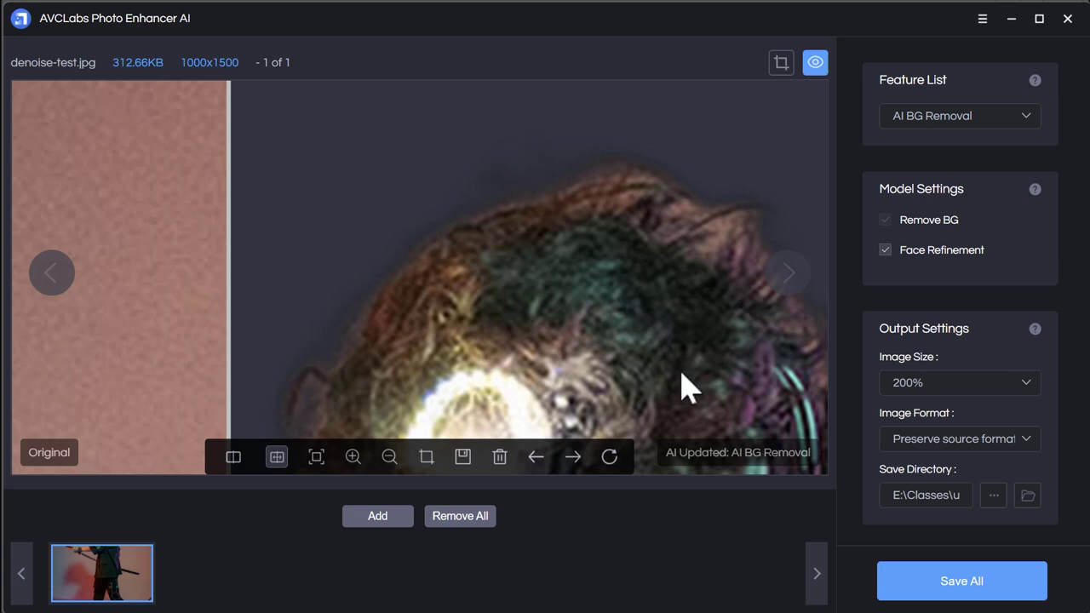
left_click_drag(688, 388, 584, 275)
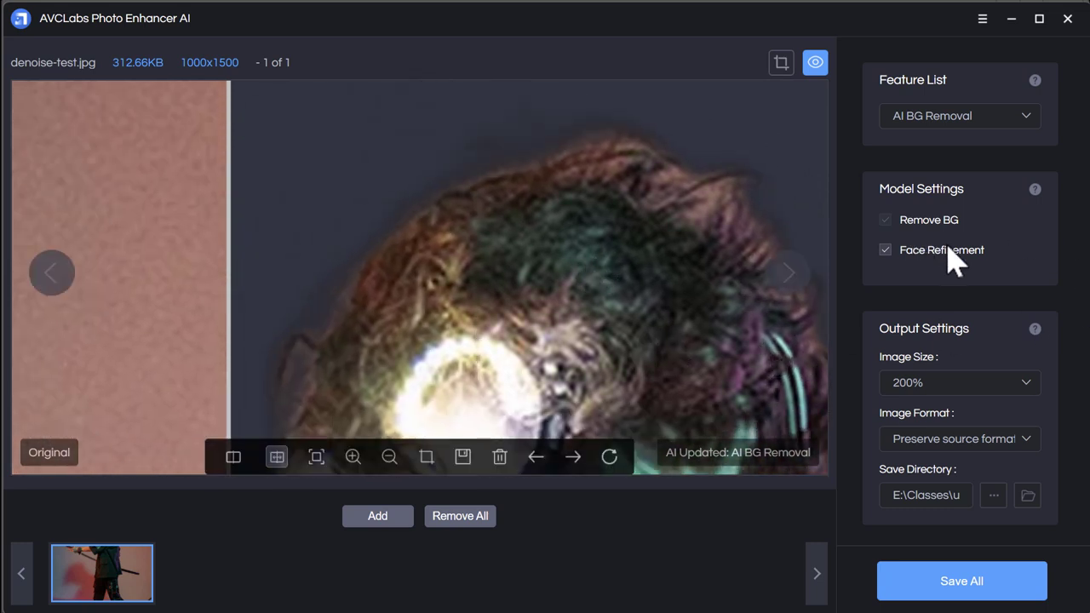
Reprocess background removal with Face Refinement off and compare it with the original across the arm.
left_click(886, 250)
left_click(610, 457)
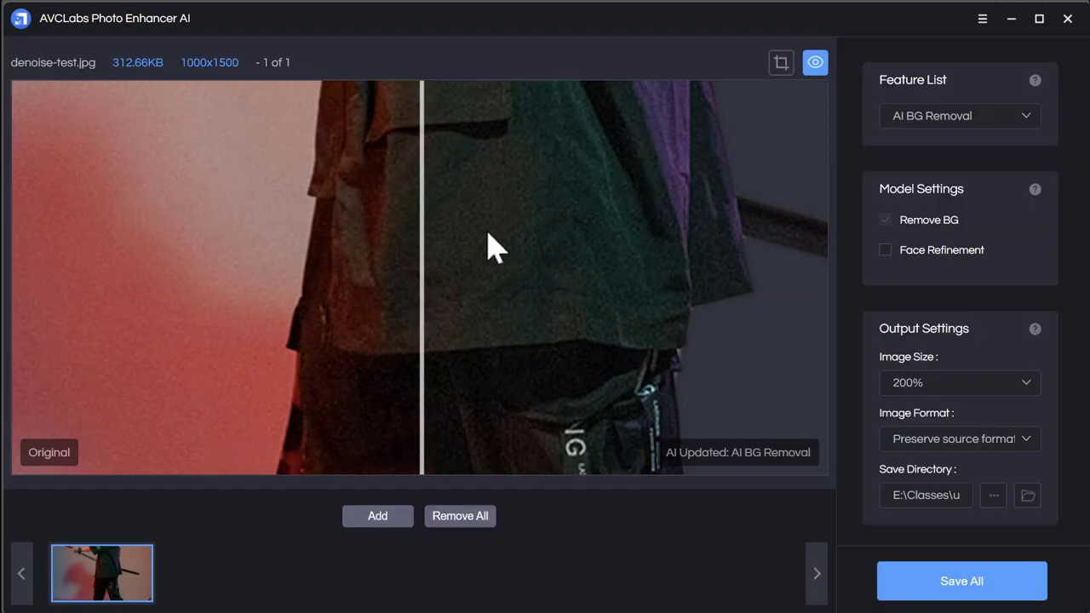
left_click_drag(494, 244, 630, 230)
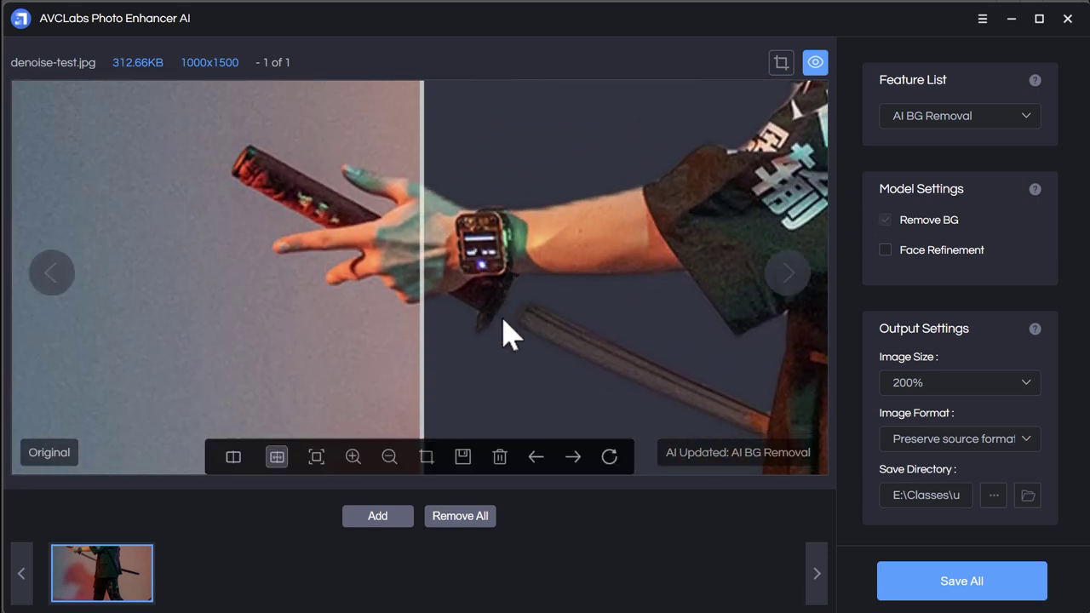
left_click_drag(579, 264, 747, 229)
left_click_drag(423, 344, 216, 322)
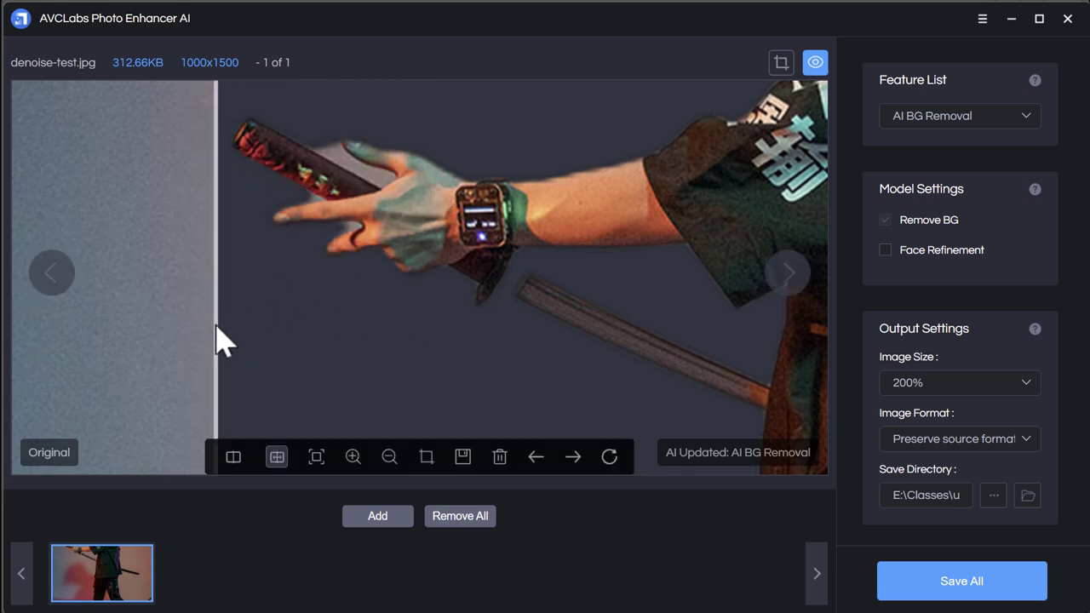
left_click_drag(214, 327, 323, 163)
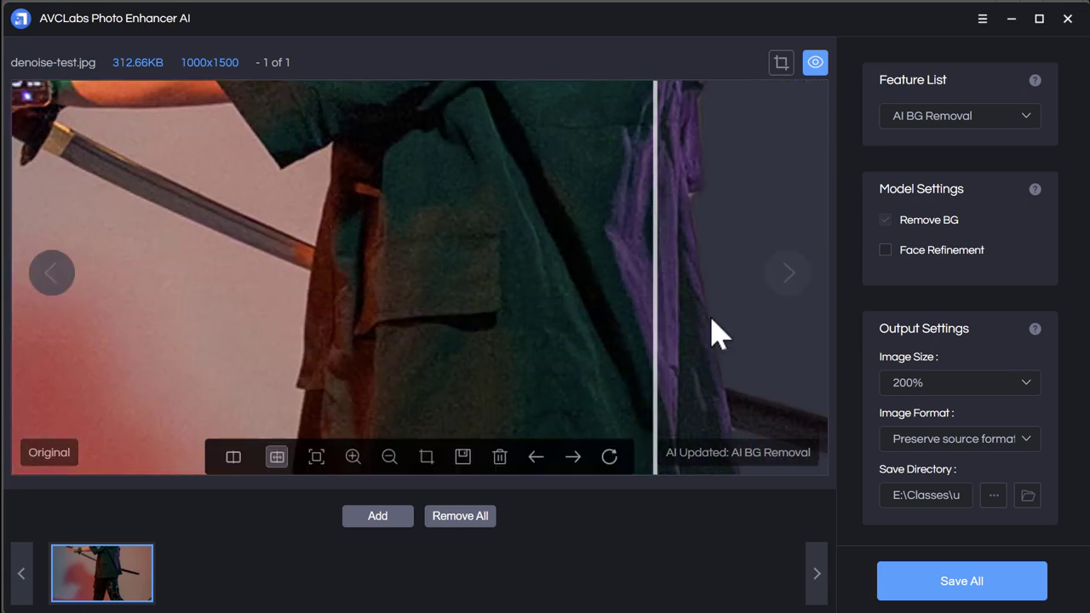
Pan over the katana, shirt, torso, trousers and legs to inspect the cut-out edges.
left_click_drag(721, 333, 650, 191)
left_click_drag(696, 333, 653, 292)
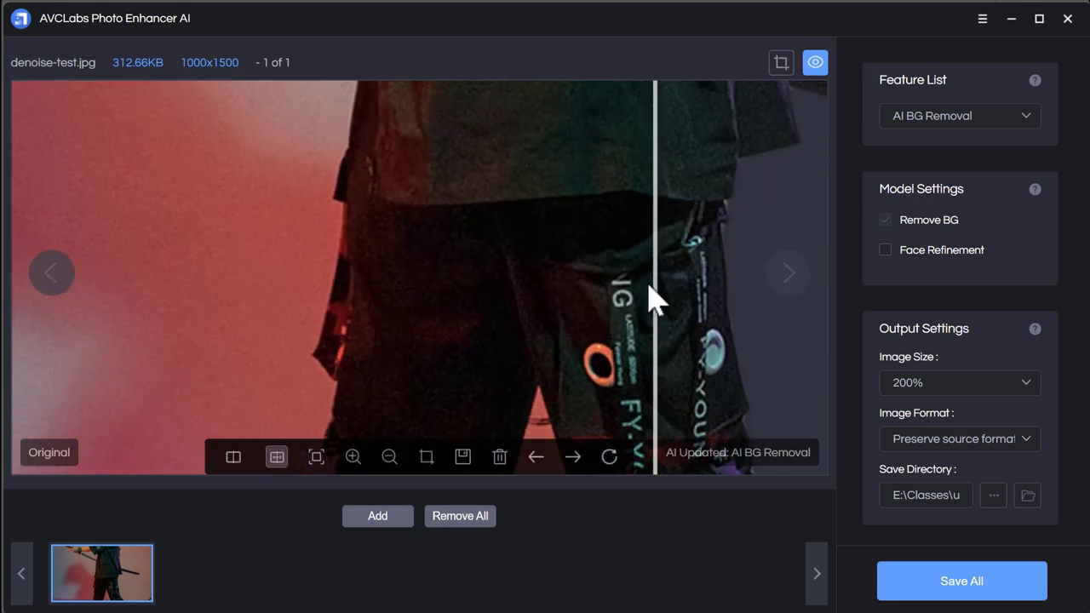
left_click_drag(710, 333, 702, 407)
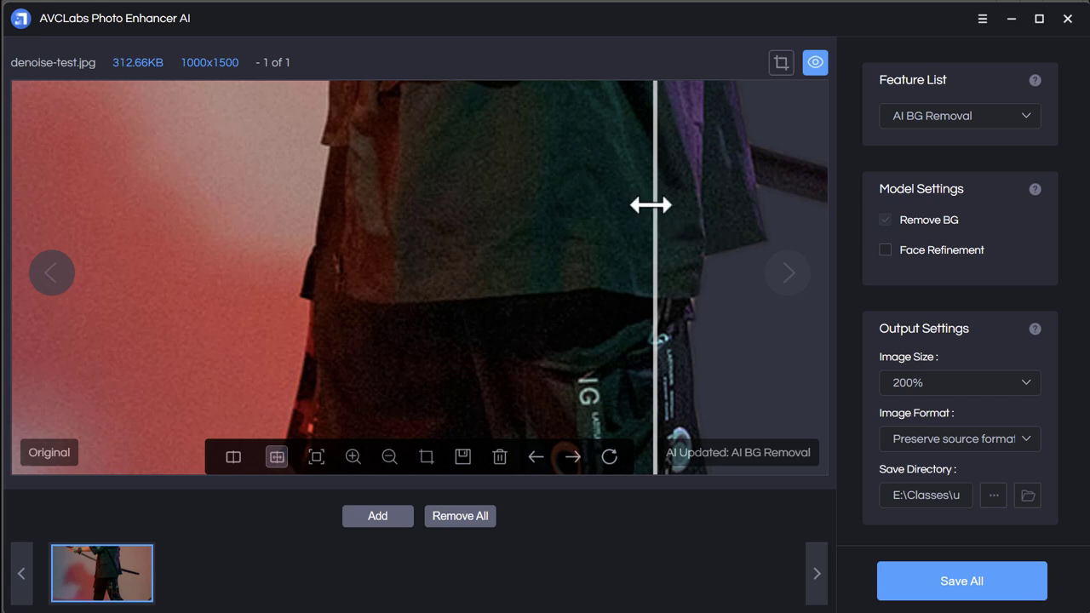
left_click_drag(688, 223, 738, 407)
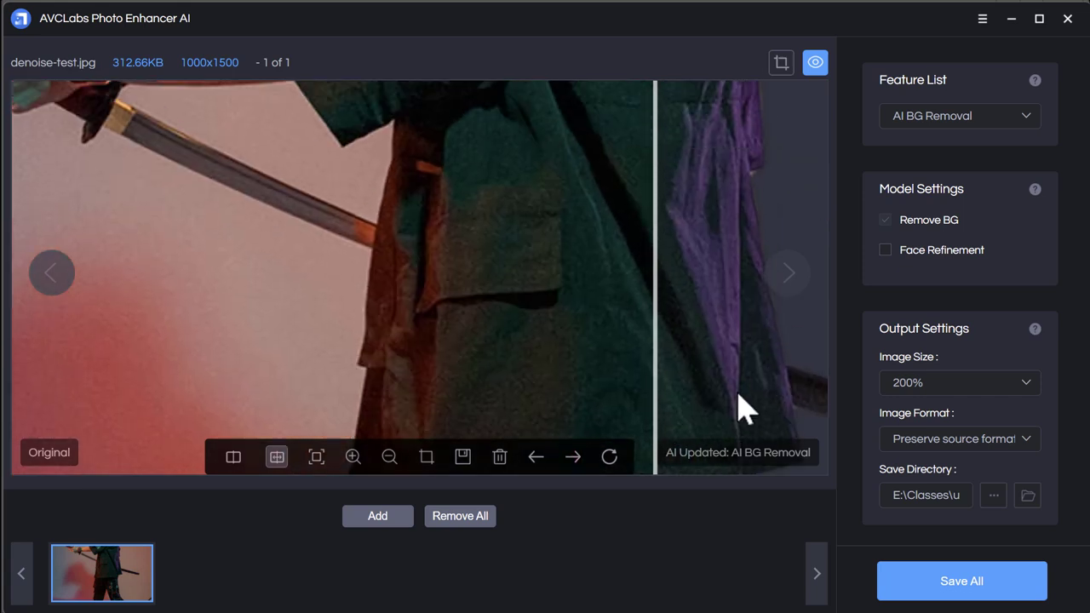
left_click_drag(695, 245, 730, 210)
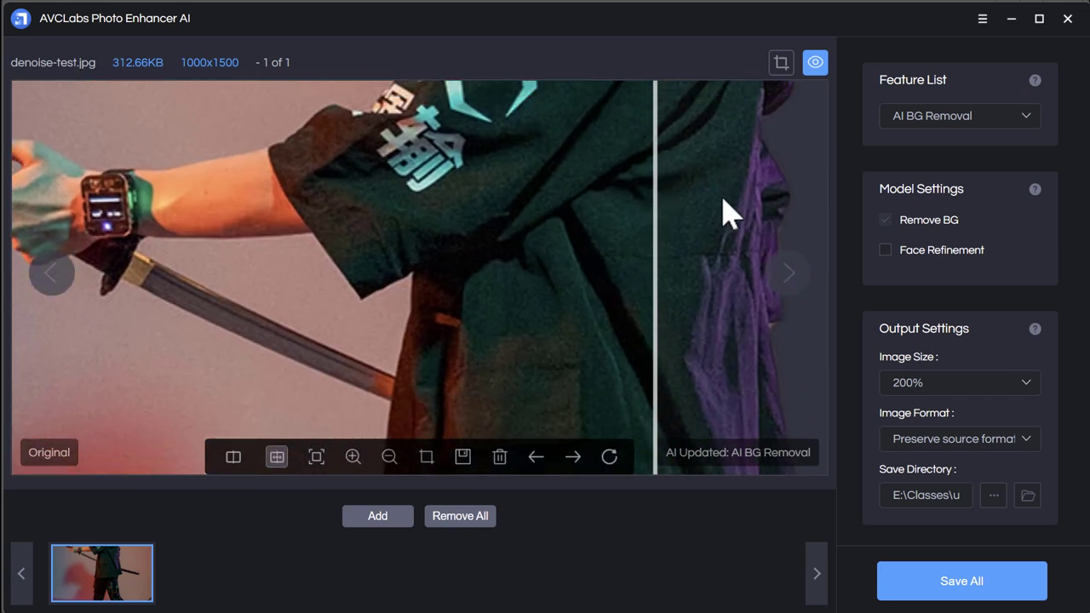
left_click_drag(711, 350, 709, 136)
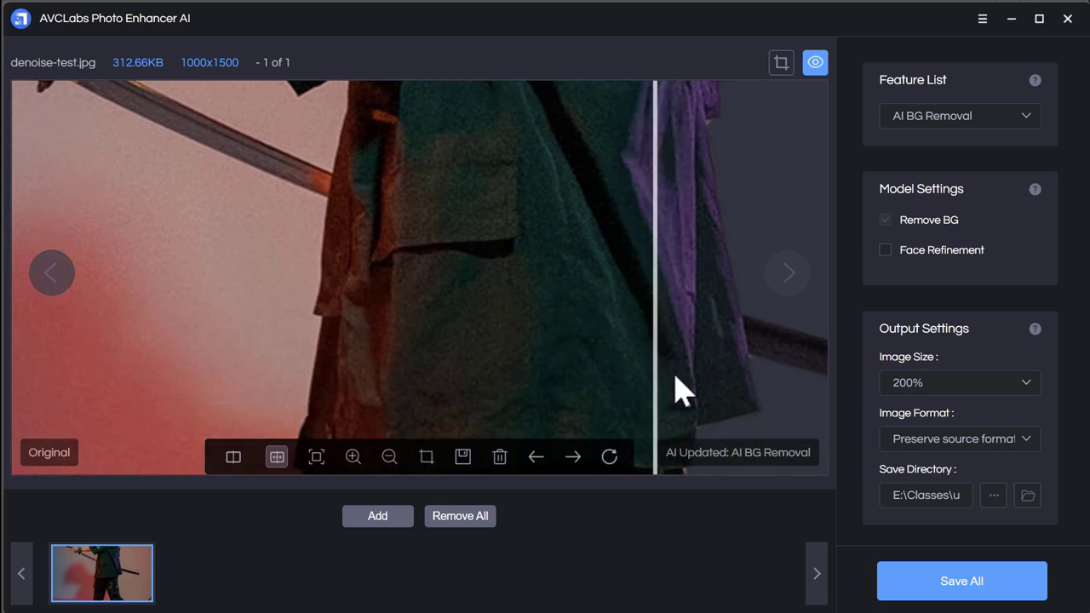
left_click_drag(679, 390, 760, 135)
left_click_drag(731, 374, 727, 180)
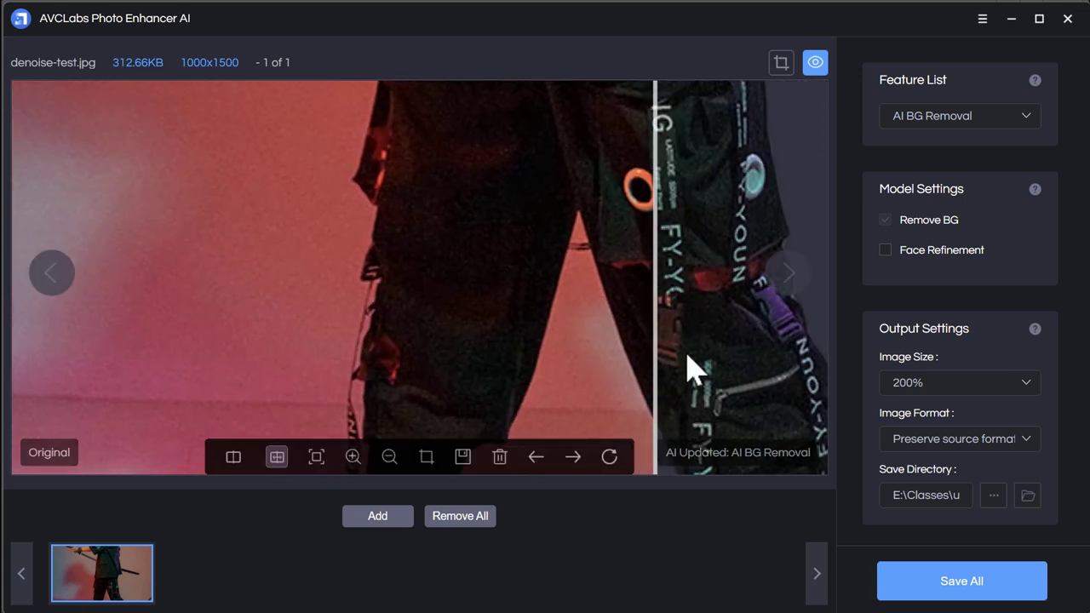
Zoom in on the shirt logo, then reveal more of the background-removed result.
scroll(750, 368, "up", 8)
scroll(715, 387, "up", 6)
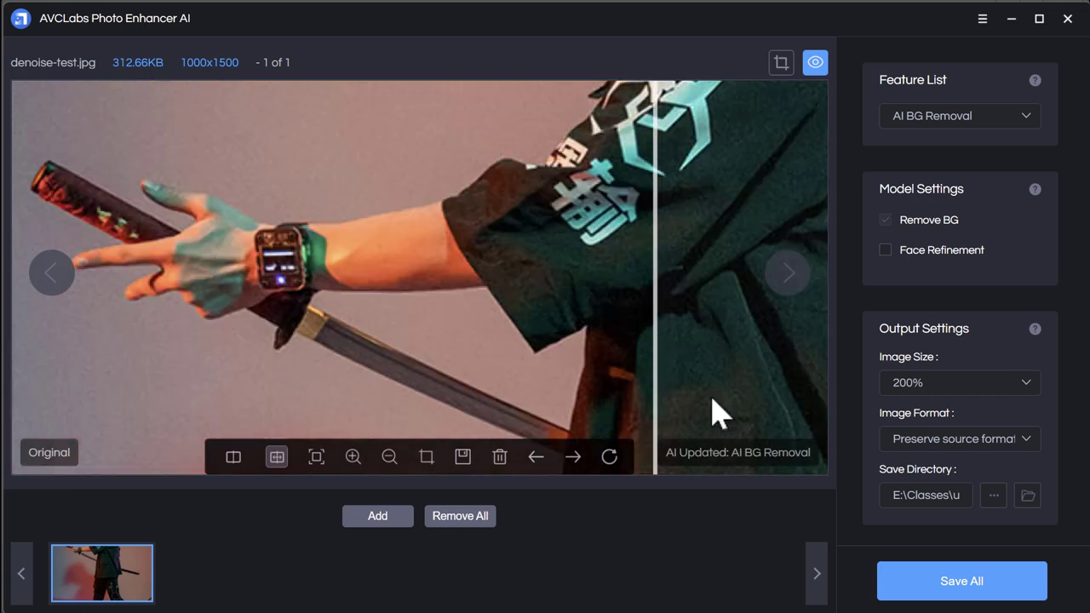
left_click_drag(694, 223, 508, 175)
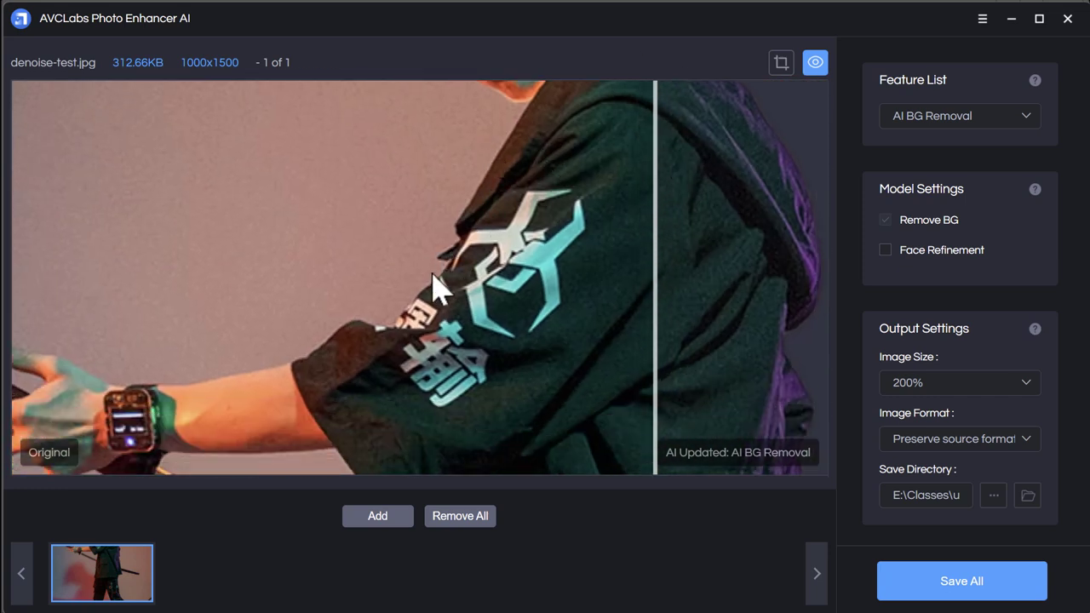
scroll(652, 310, "up", 5)
scroll(716, 280, "up", 3)
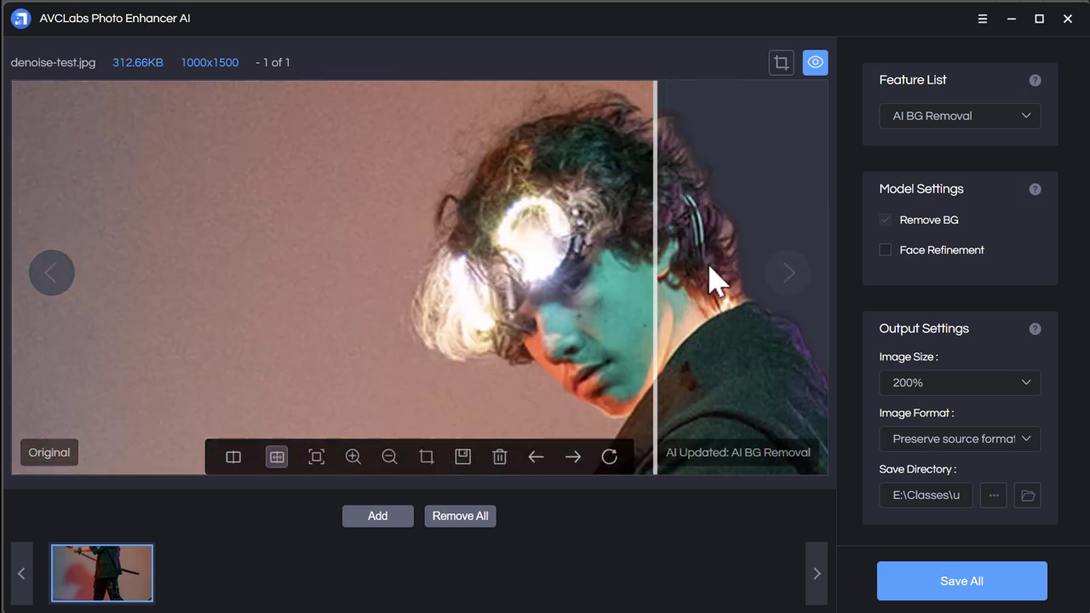
scroll(700, 211, "up", 2)
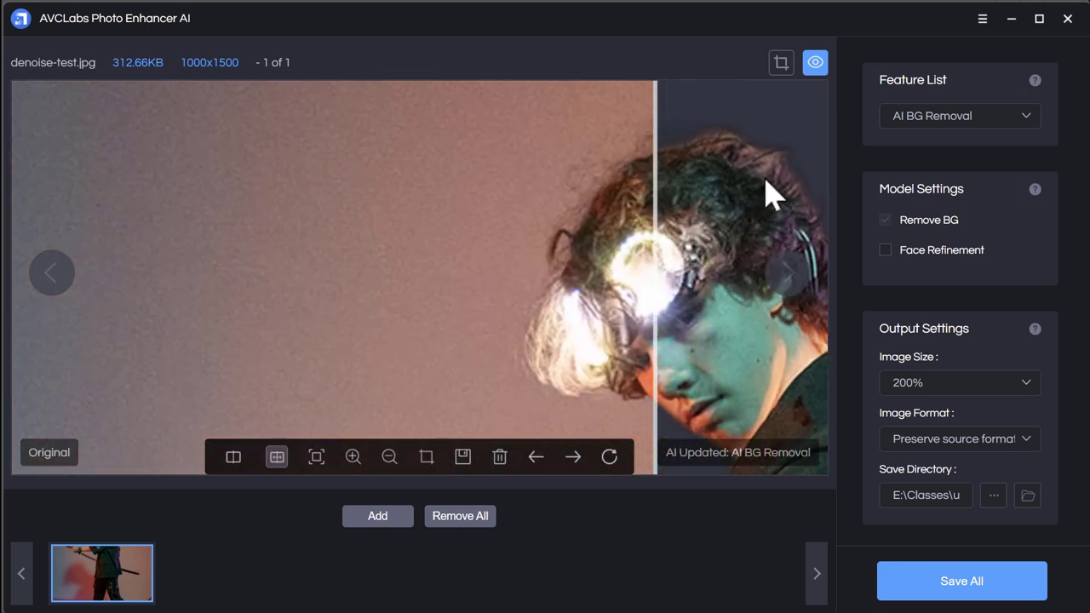
scroll(681, 145, "down", 2)
scroll(704, 179, "down", 3)
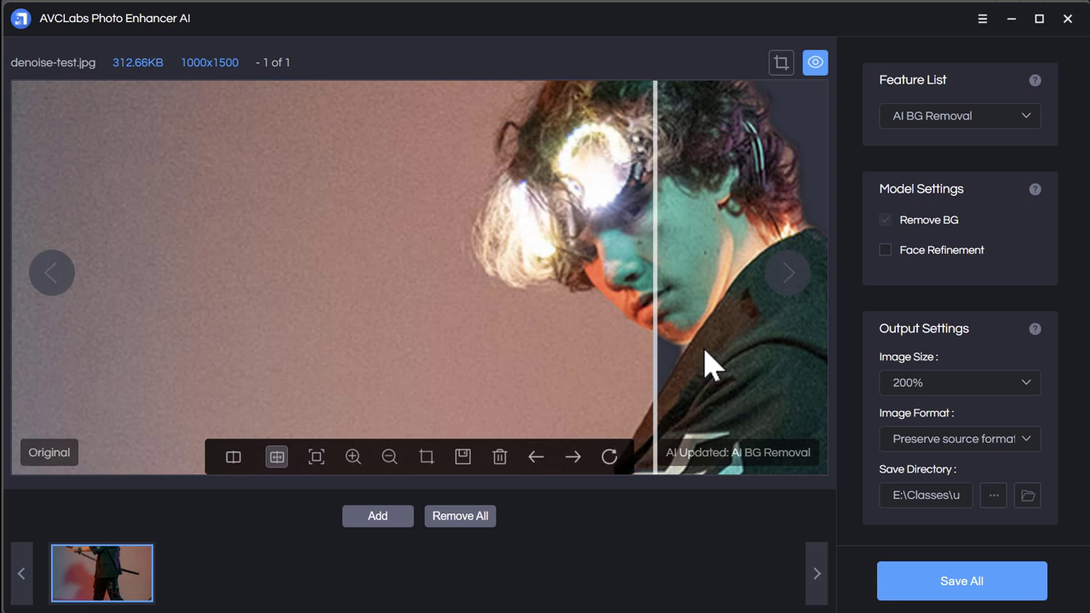
left_click_drag(657, 346, 439, 329)
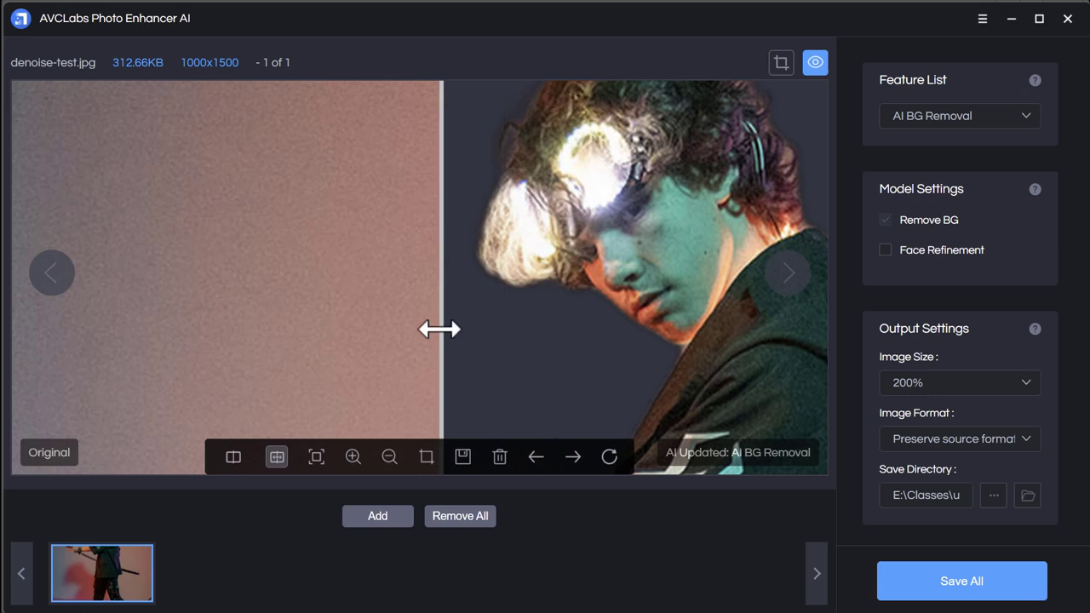
Process the dancer photo with the AI Colorizer feature.
left_click(1015, 116)
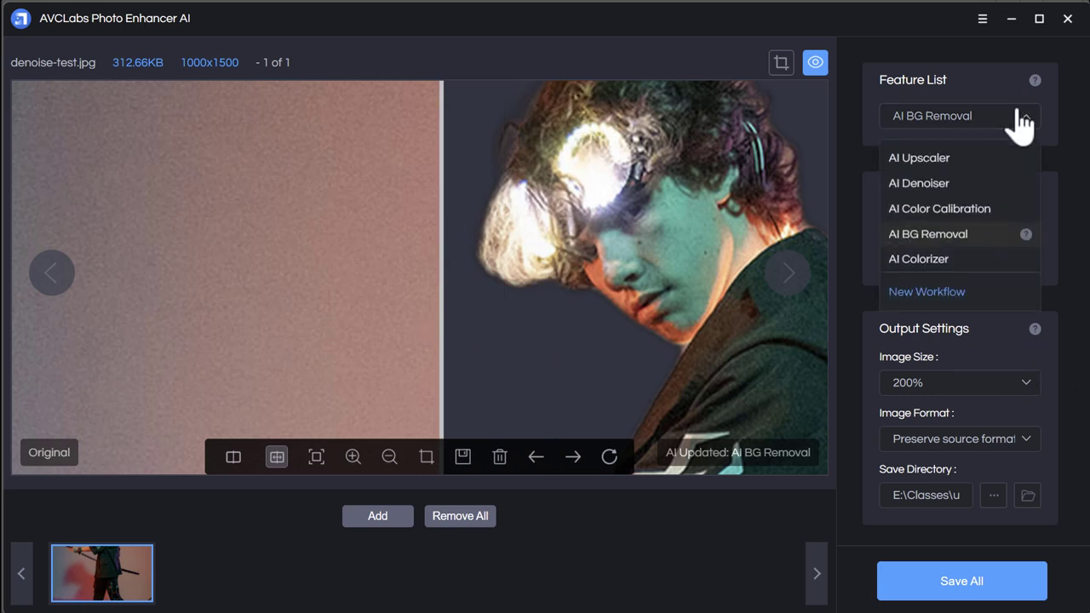
left_click(941, 260)
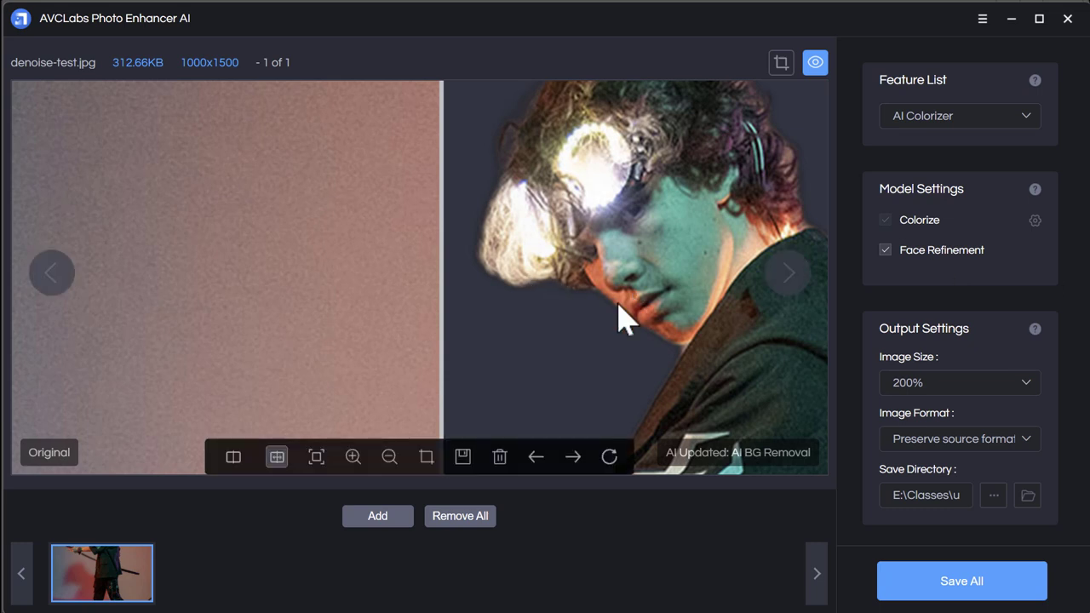
left_click(609, 457)
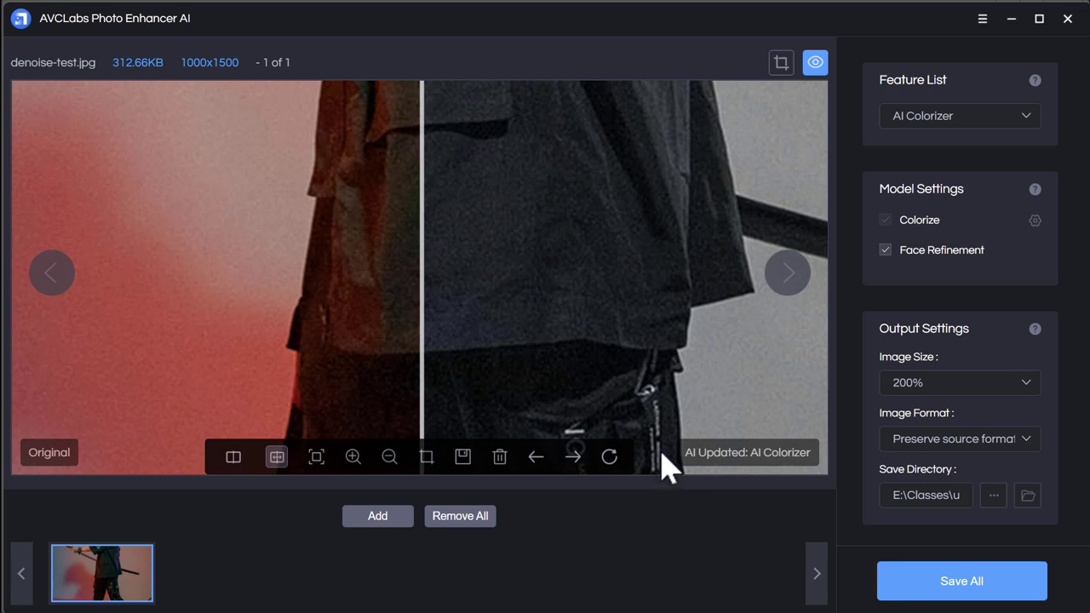
Zoom from 150% out to the whole figure and compare original against colorized.
left_click(353, 457)
left_click(352, 457)
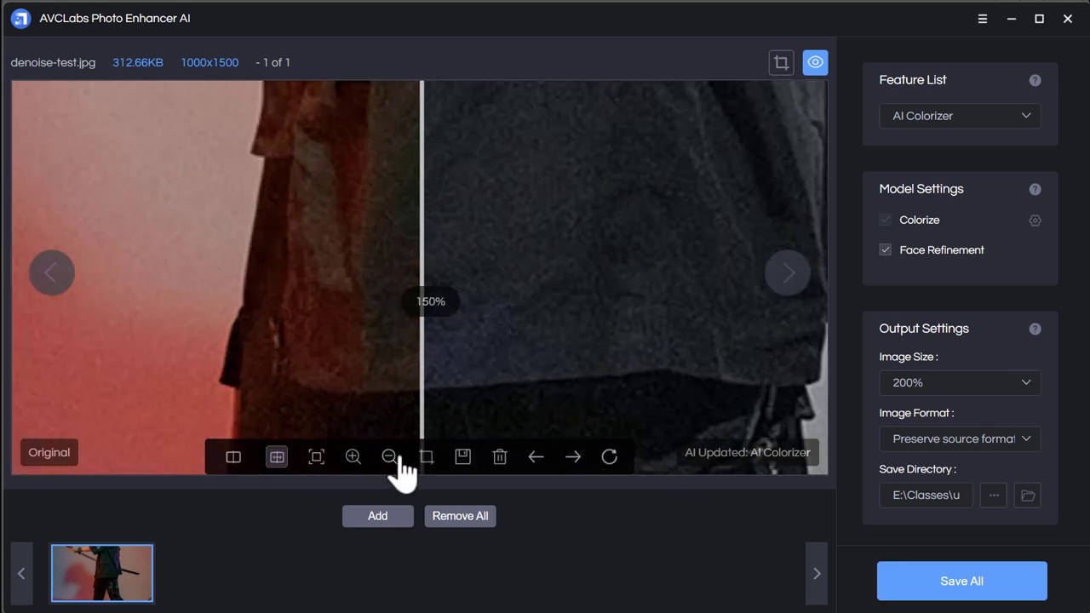
left_click(389, 458)
left_click(390, 459)
left_click(389, 458)
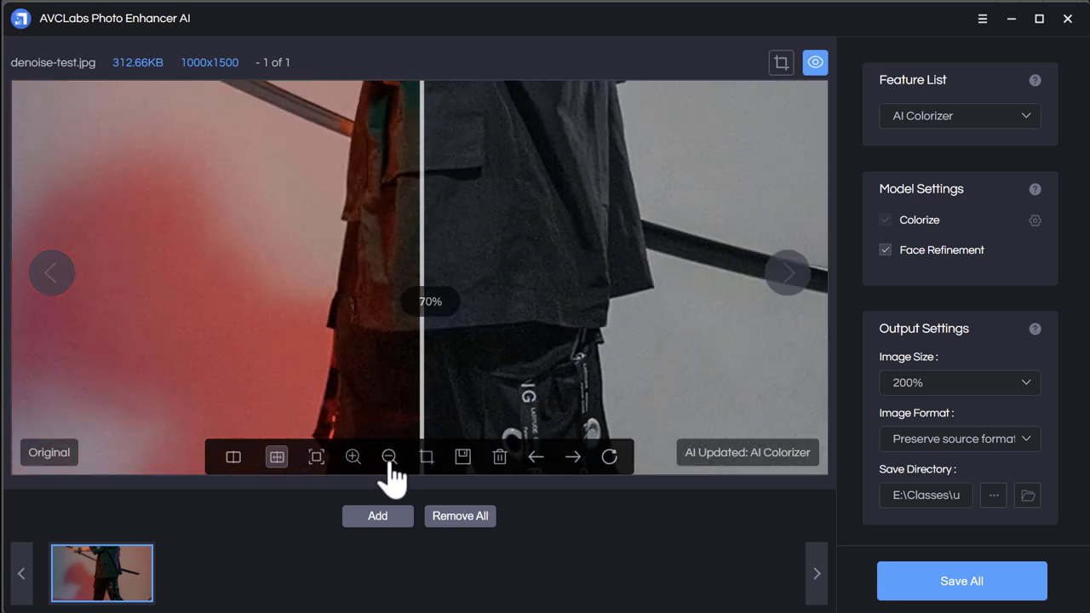
left_click(389, 458)
left_click(389, 458)
left_click(389, 459)
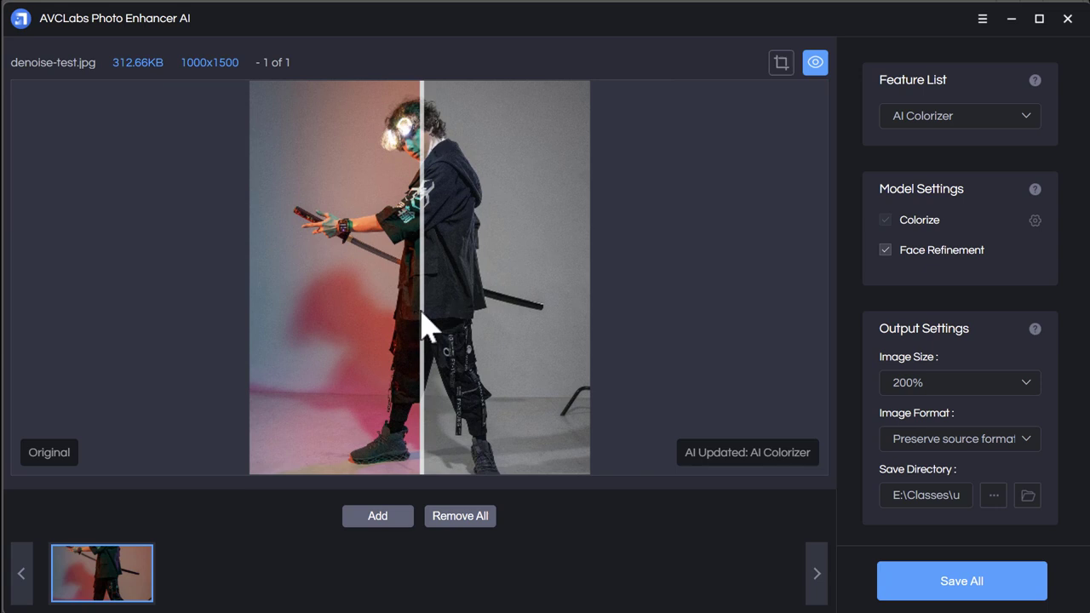
left_click_drag(424, 326, 239, 326)
Zoom in on the head and sweep the before/after divider across the colorized figure.
scroll(510, 255, "up", 2)
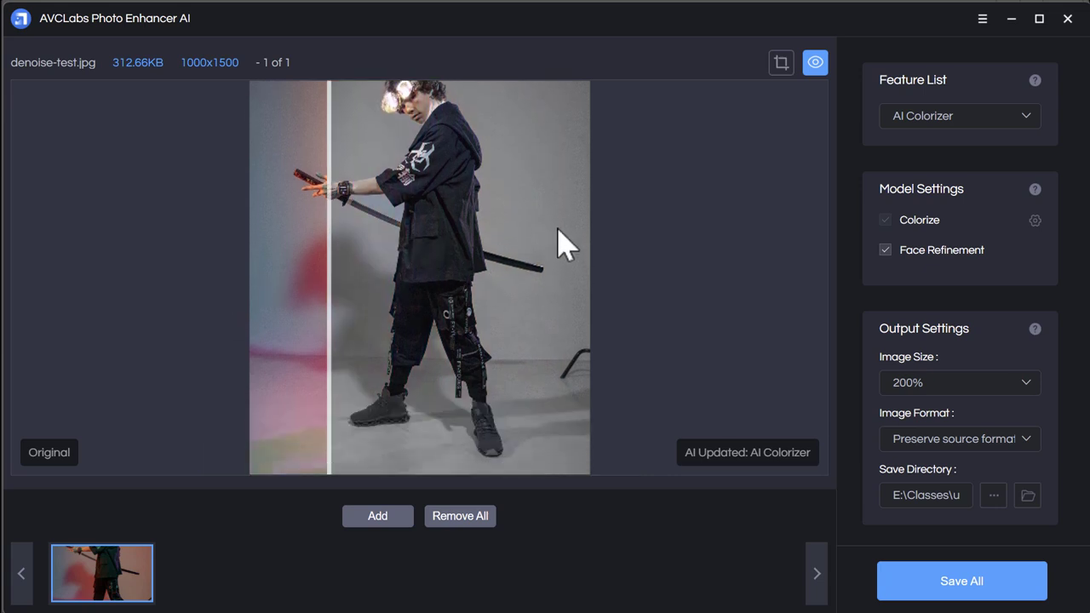
left_click_drag(541, 170, 529, 302)
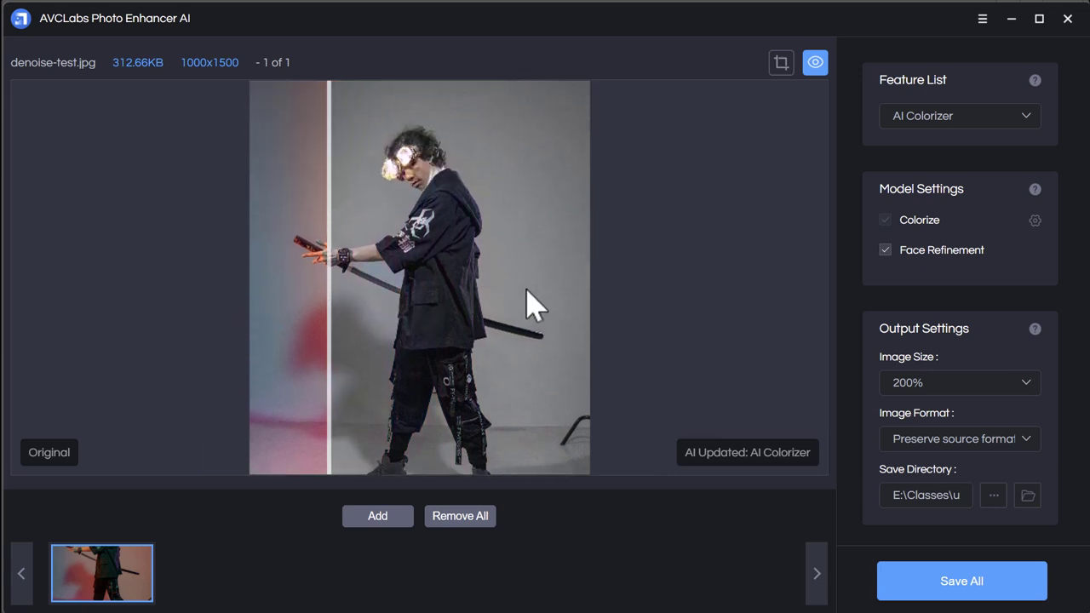
mouse_move(315, 358)
left_click_drag(329, 336, 283, 347)
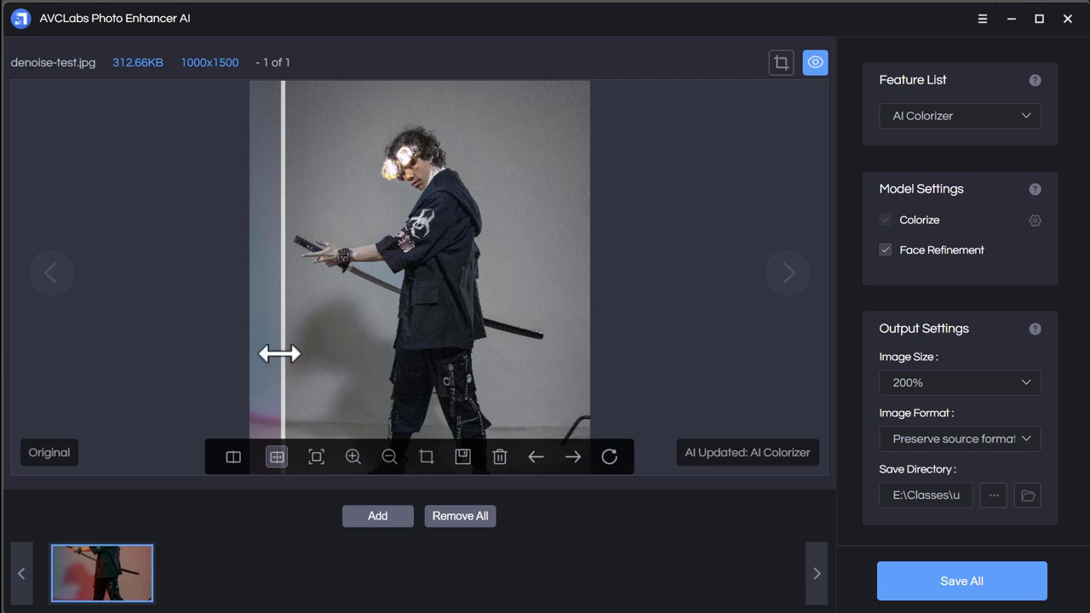
left_click_drag(284, 358, 446, 324)
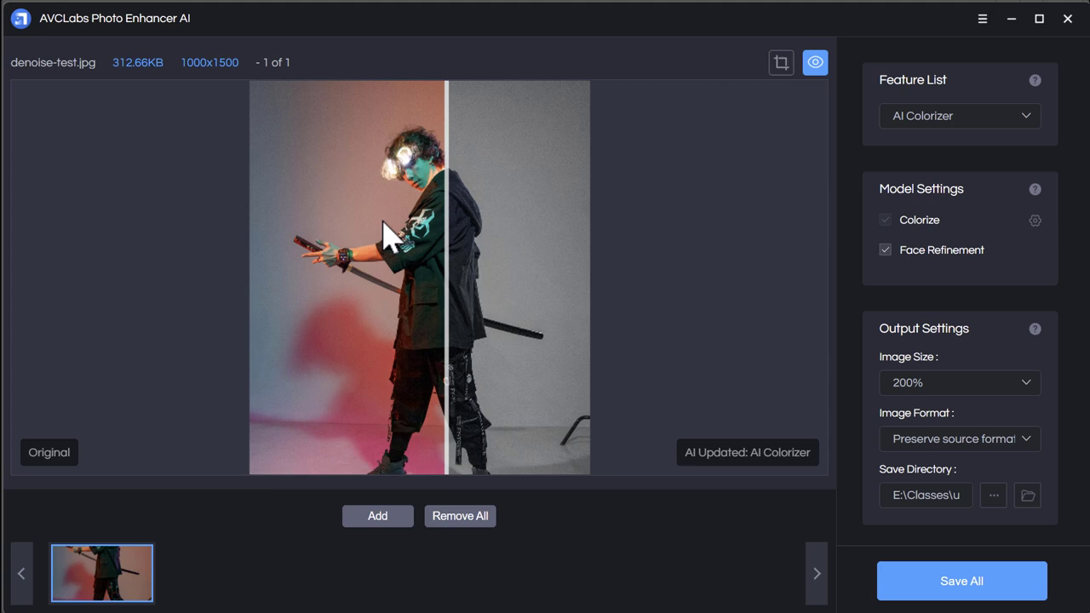
left_click(991, 114)
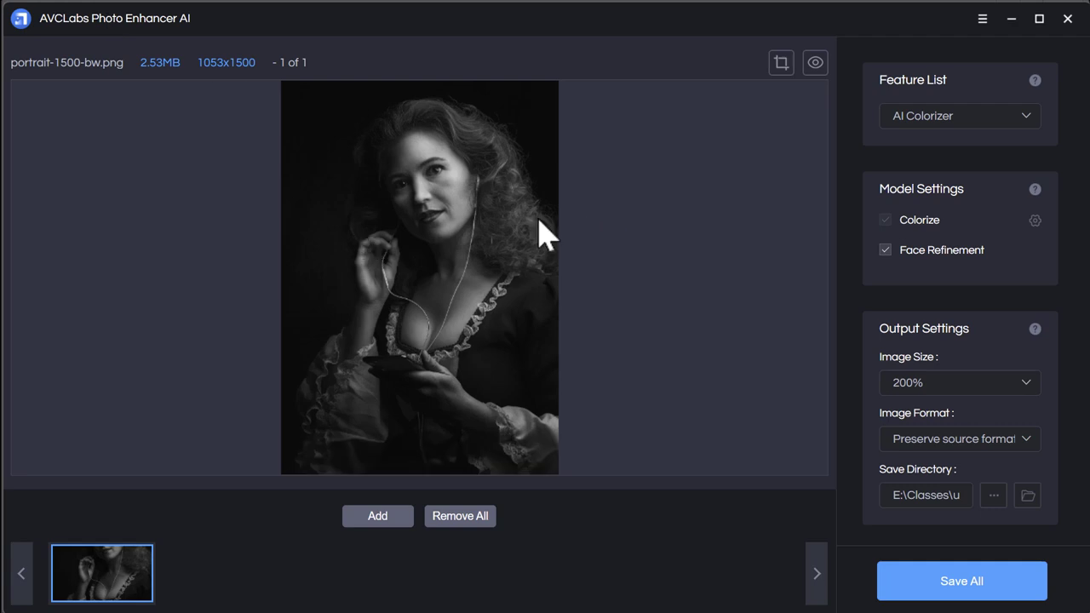
Keep AI Colorizer for the portrait, generate its comparison and zoom out to the whole portrait.
left_click(1020, 123)
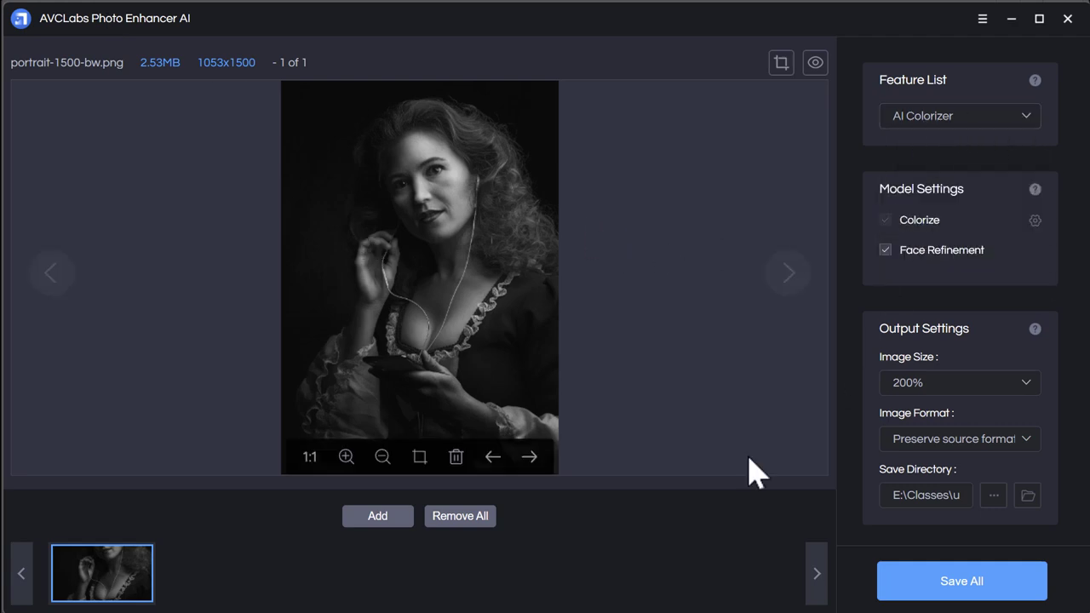
left_click(953, 126)
left_click(944, 263)
left_click(815, 62)
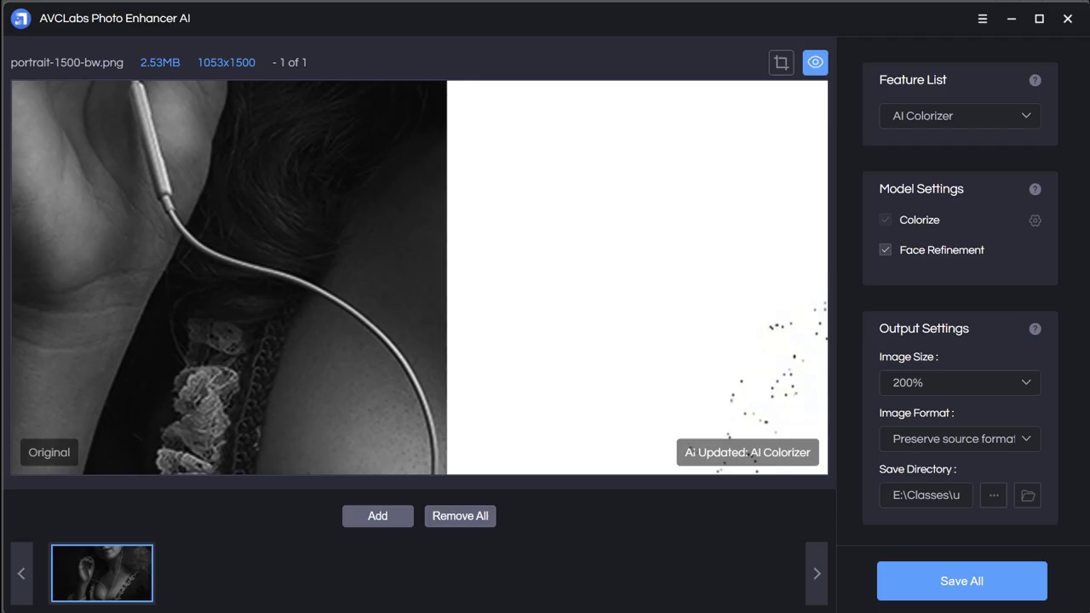
left_click_drag(449, 266, 469, 251)
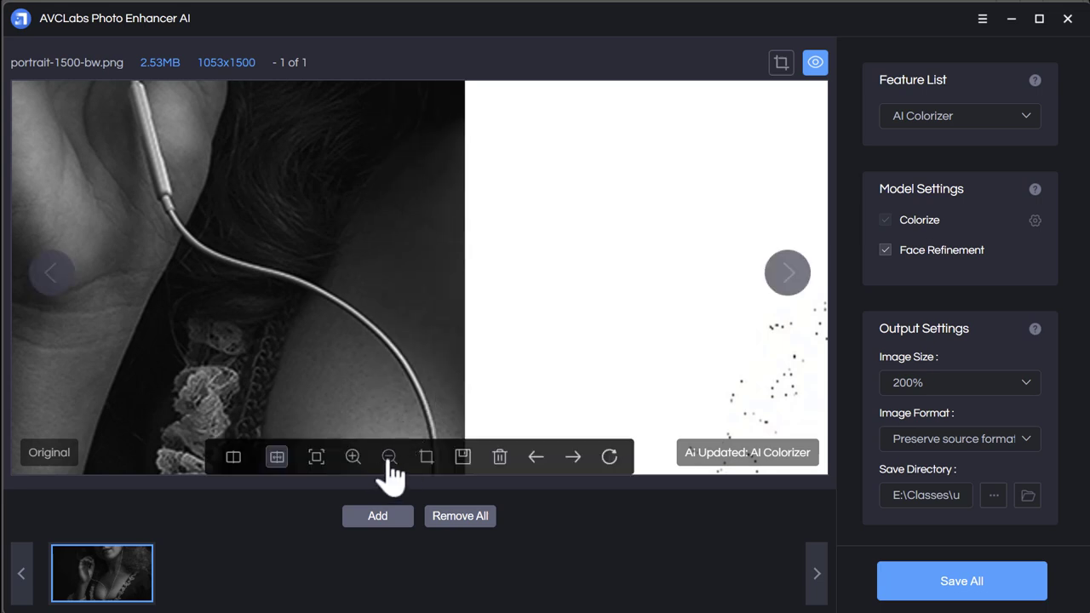
left_click(389, 457)
left_click(389, 457)
left_click(389, 457)
left_click(389, 457)
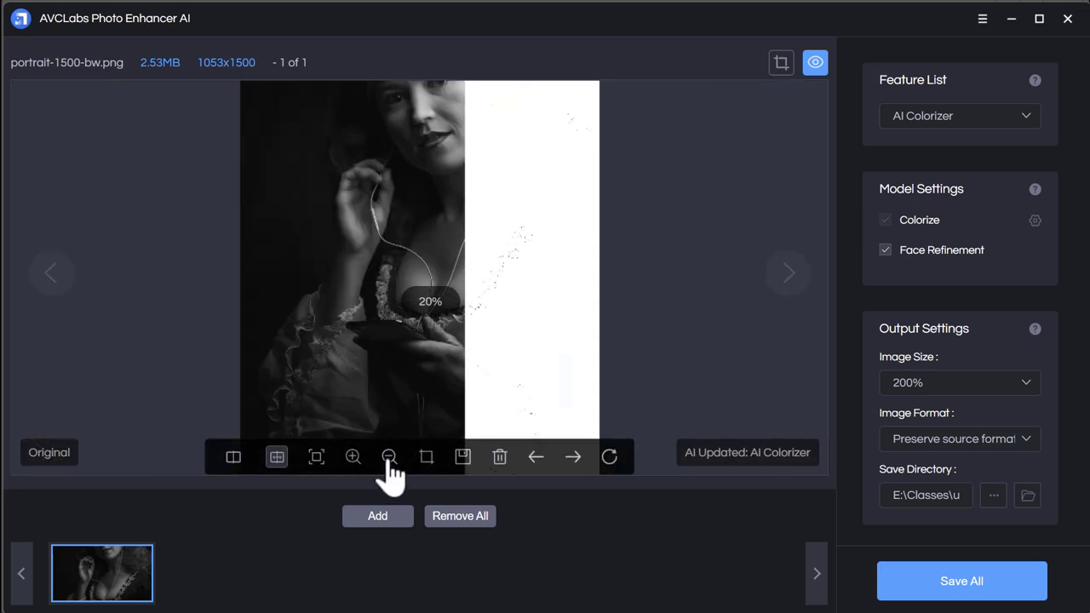
left_click_drag(468, 263, 407, 250)
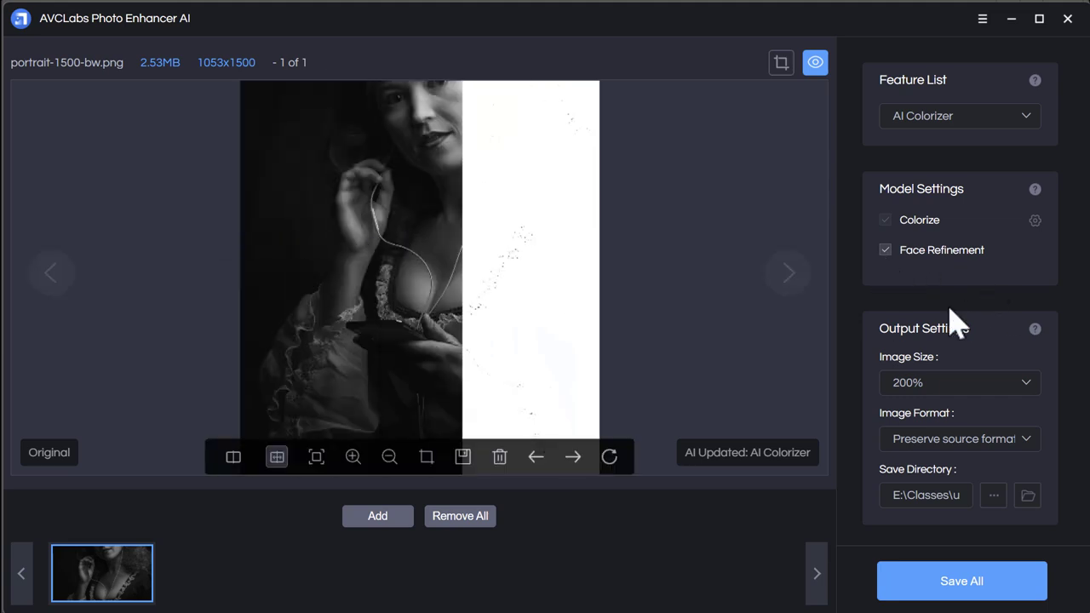
Reprocess the portrait with Face Refinement off and compare the colorized halves.
left_click(956, 244)
left_click(606, 458)
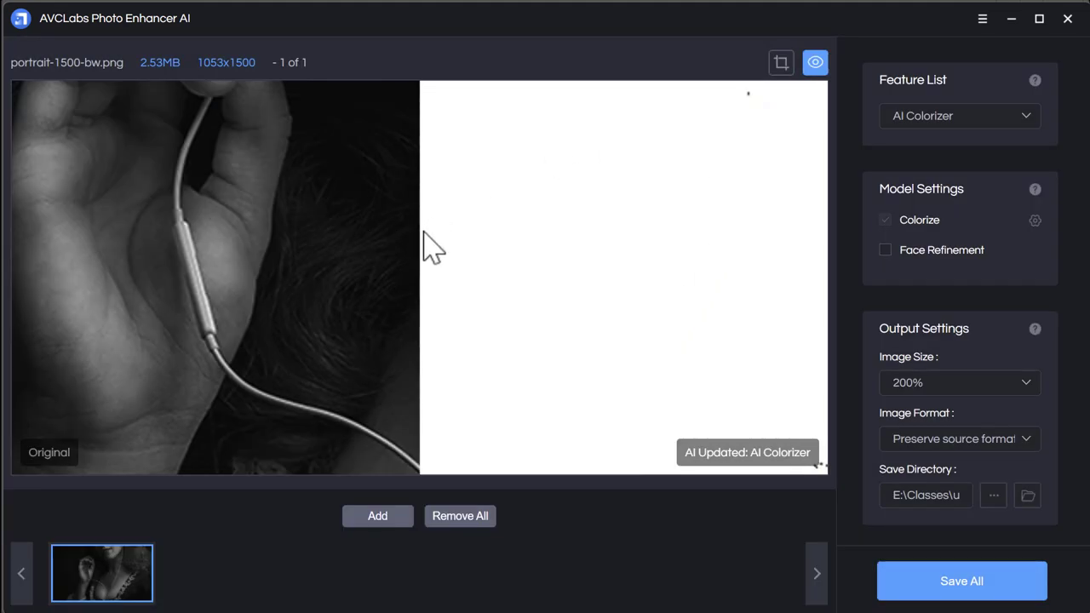
mouse_move(421, 239)
left_mouse_down()
mouse_move(25, 231)
mouse_move(601, 221)
mouse_move(72, 245)
mouse_move(698, 224)
mouse_move(431, 238)
mouse_move(421, 227)
left_mouse_up()
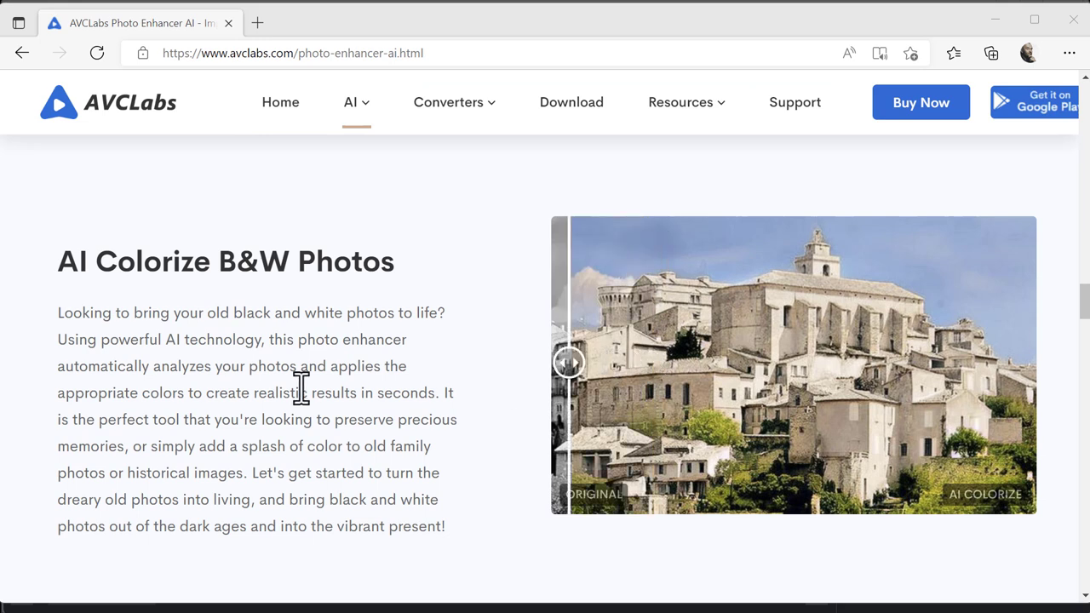
Select the AI Colorize B&W Photos heading and slide the sample's before/after split across the village.
left_click_drag(52, 274, 425, 260)
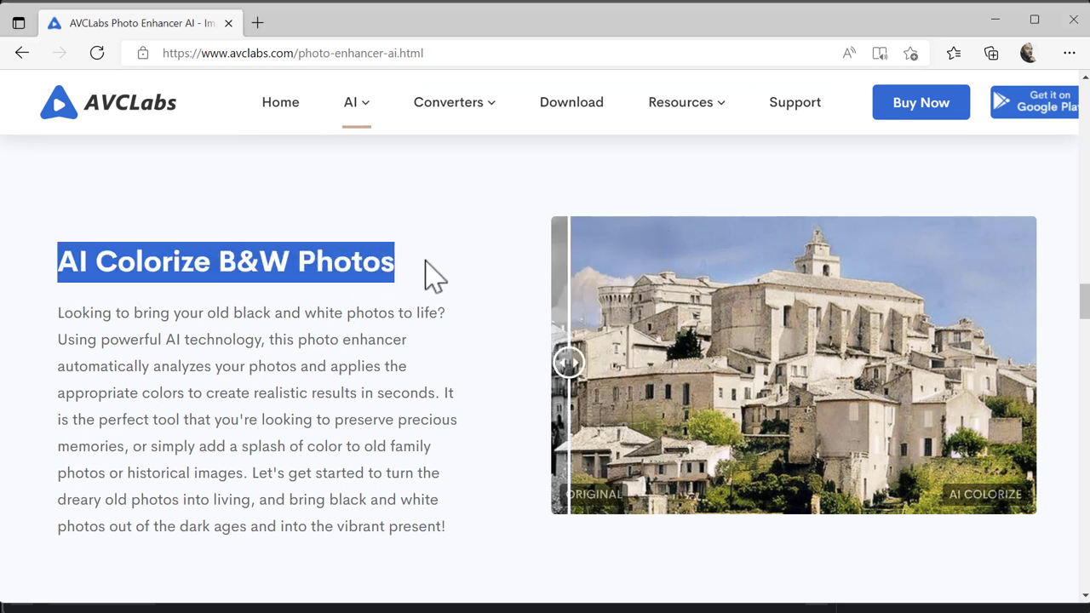
left_click(575, 373)
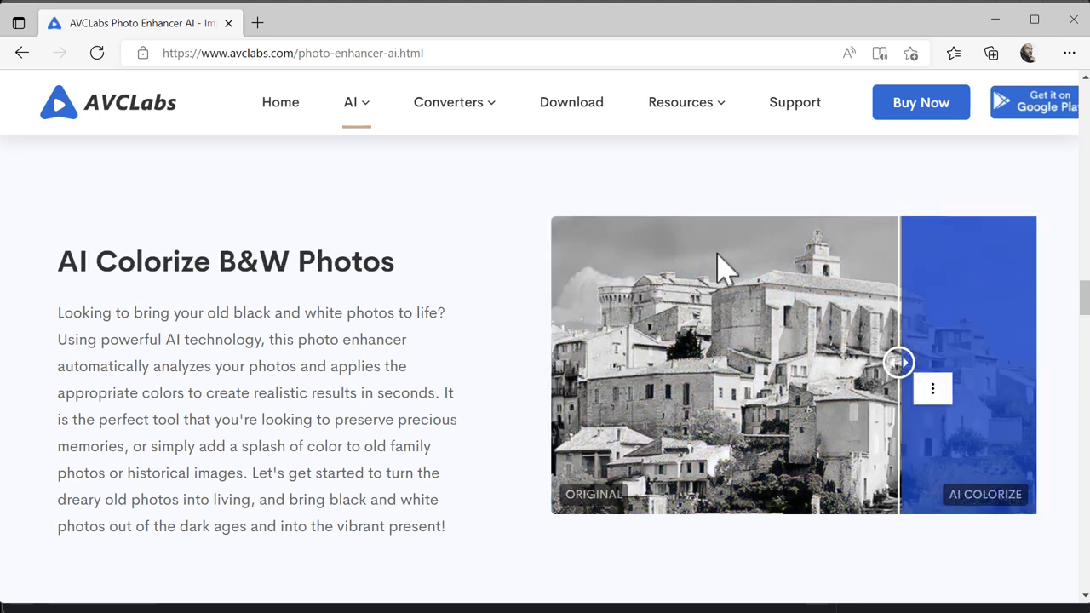
Back in the enhancer, remove all loaded photos and load landscape-bw.jpg instead.
left_click(997, 21)
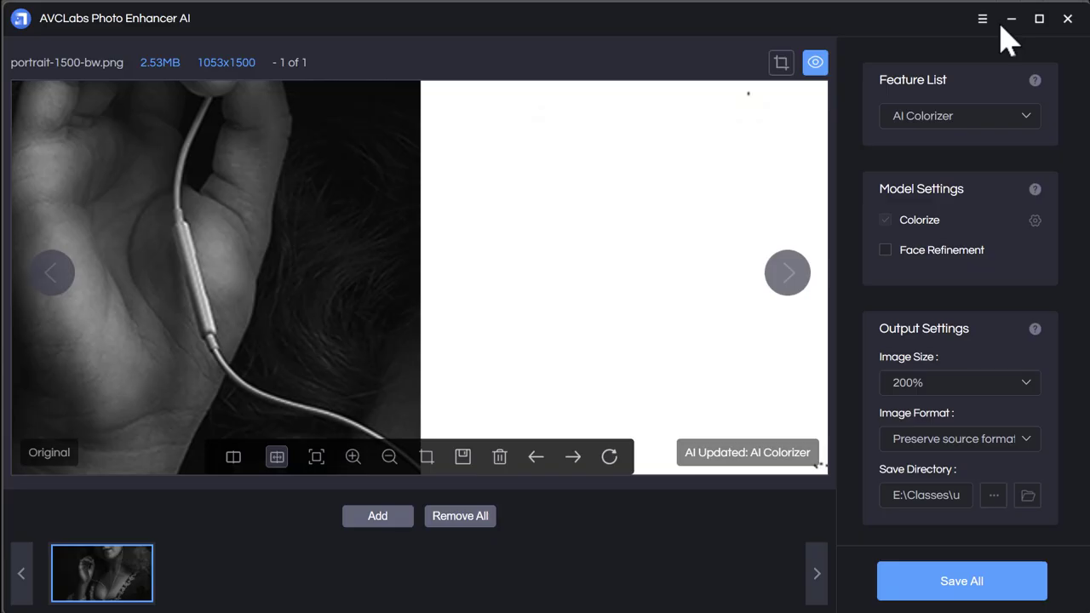
left_click_drag(420, 306, 471, 289)
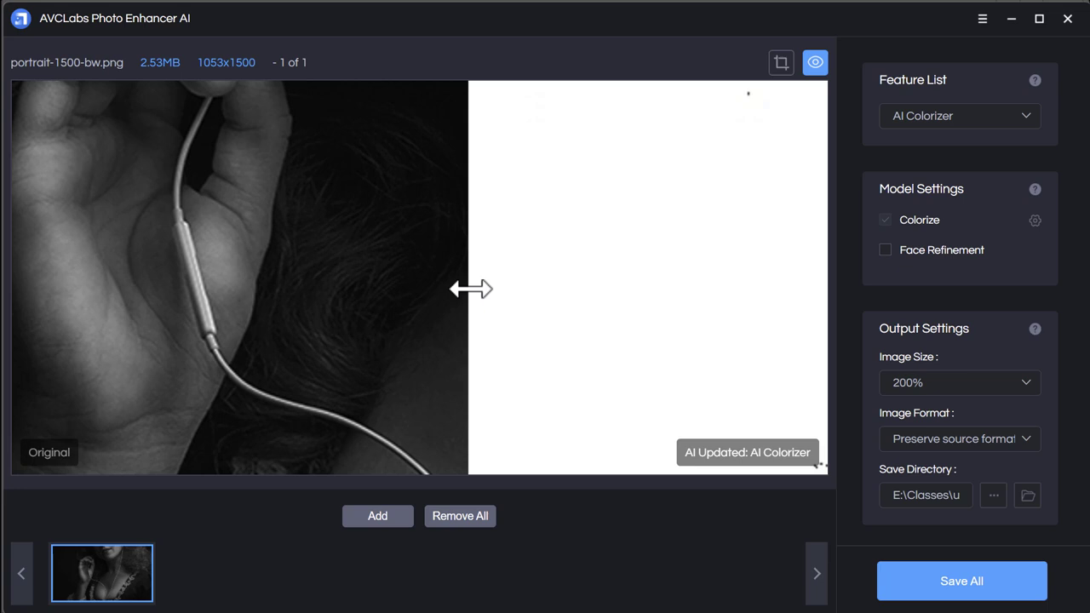
mouse_move(351, 415)
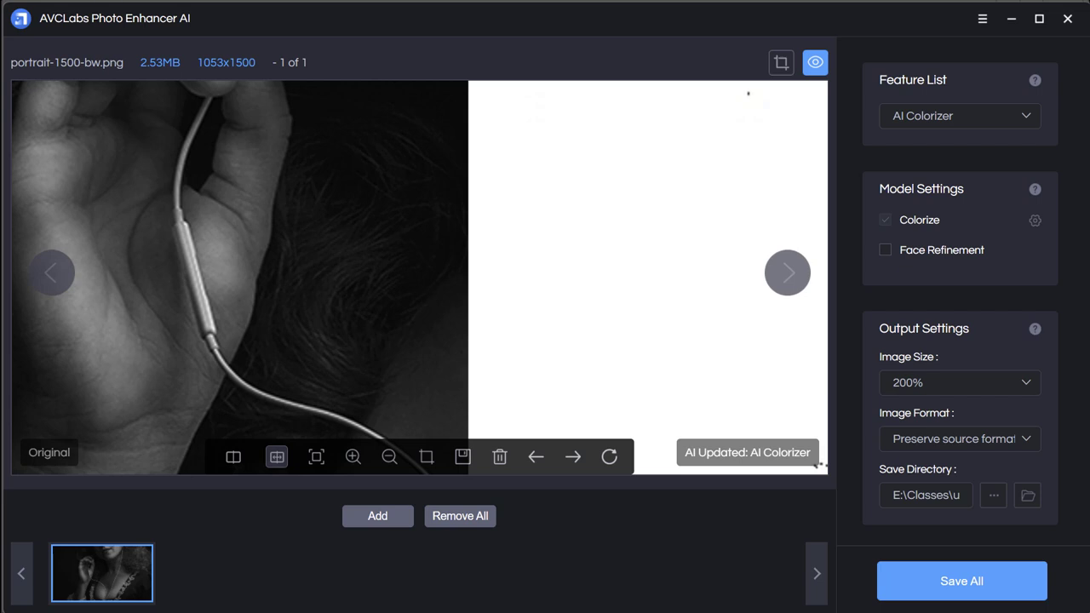
left_click(458, 516)
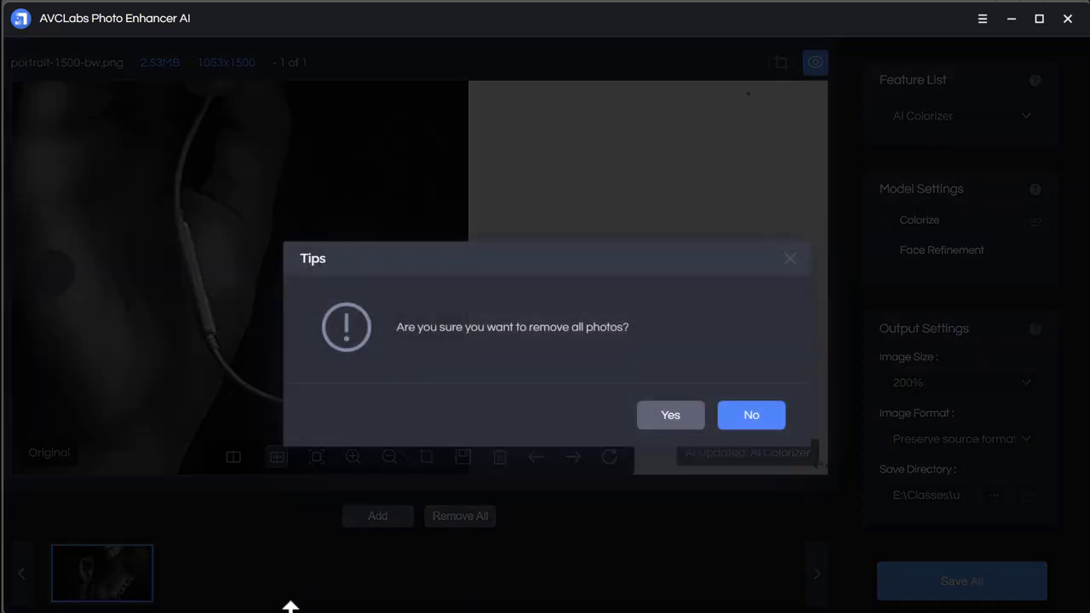
left_click(677, 417)
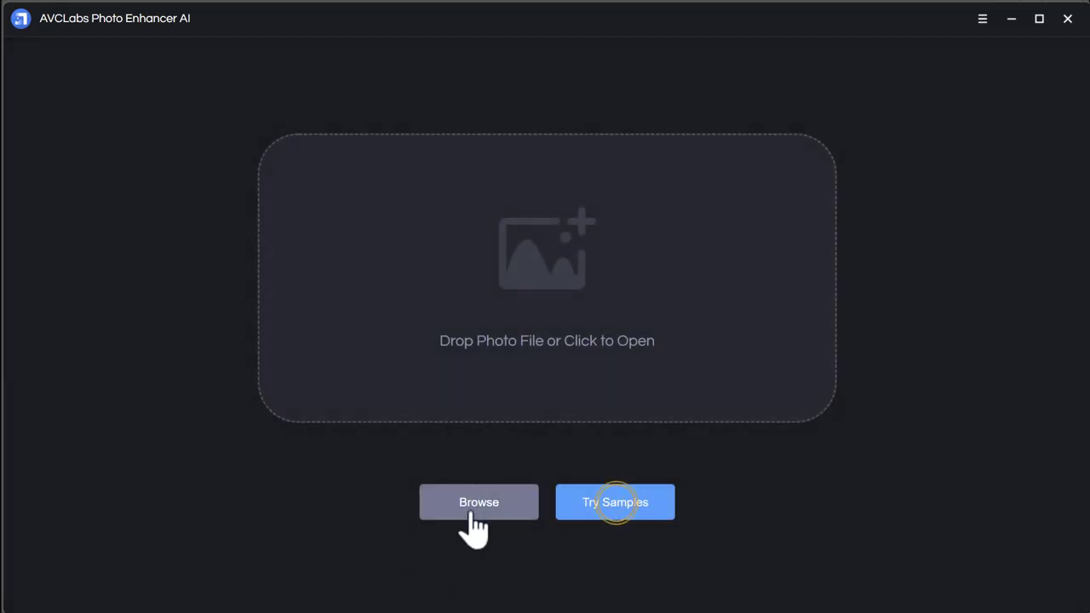
left_click(470, 514)
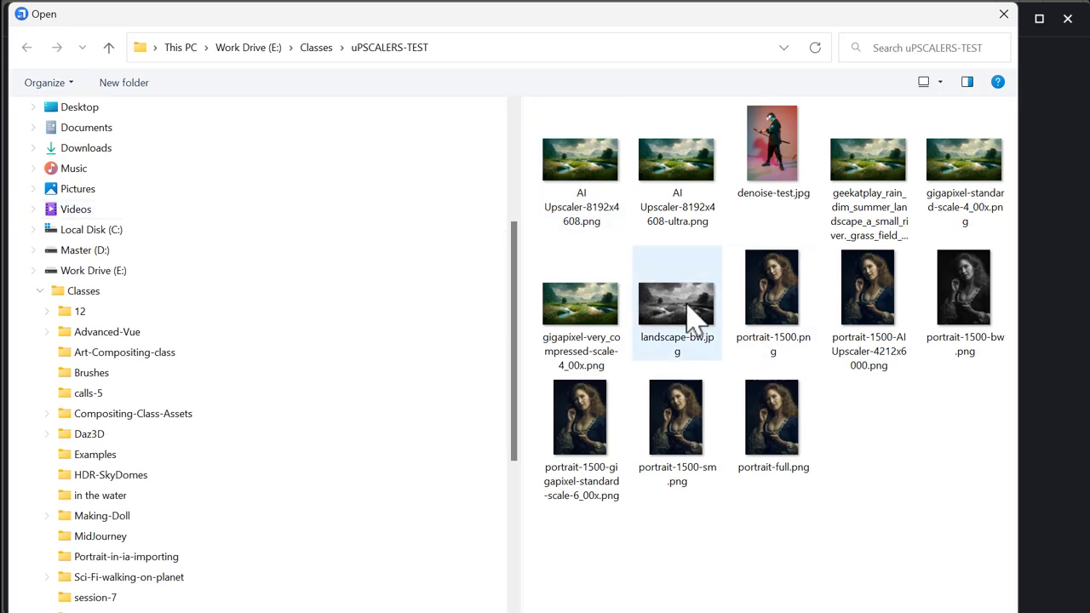
left_click(691, 317)
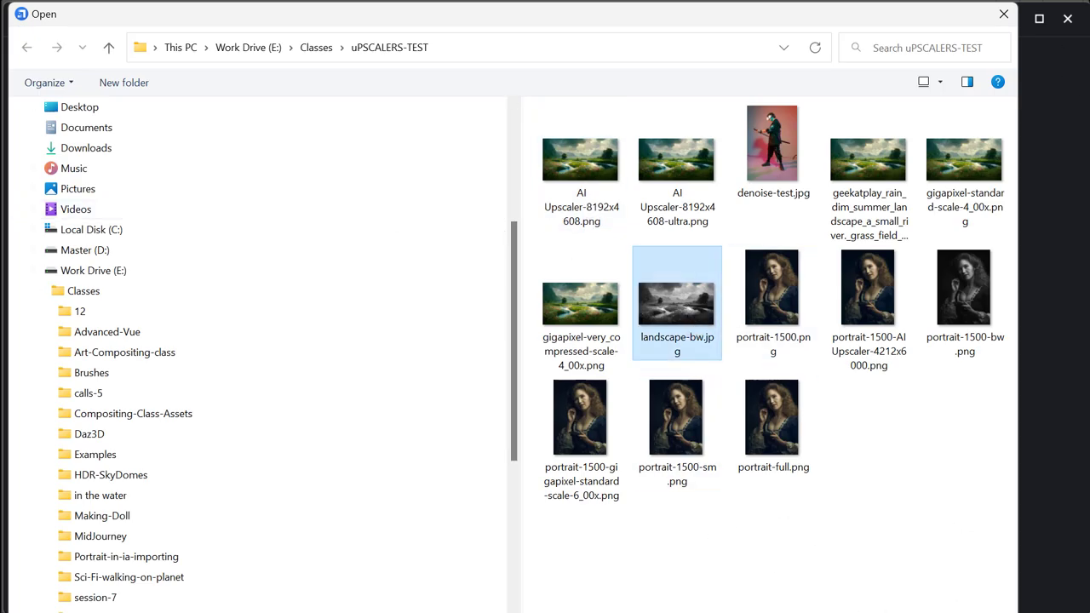
key("Return")
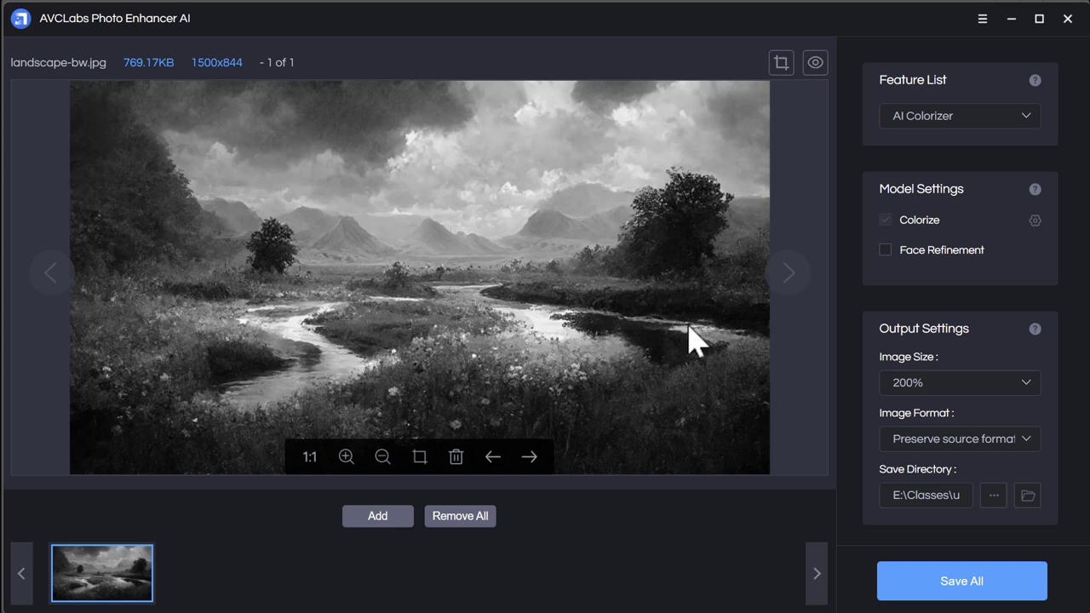
Generate the colorized landscape preview and zoom so the whole landscape fills the view.
left_click(815, 62)
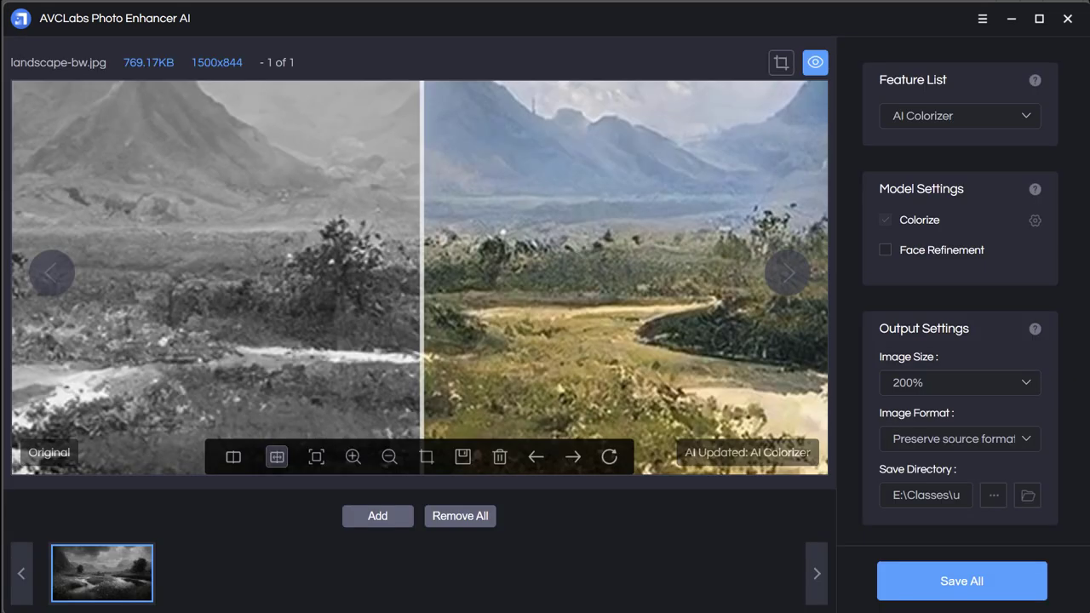
left_click_drag(423, 356, 478, 341)
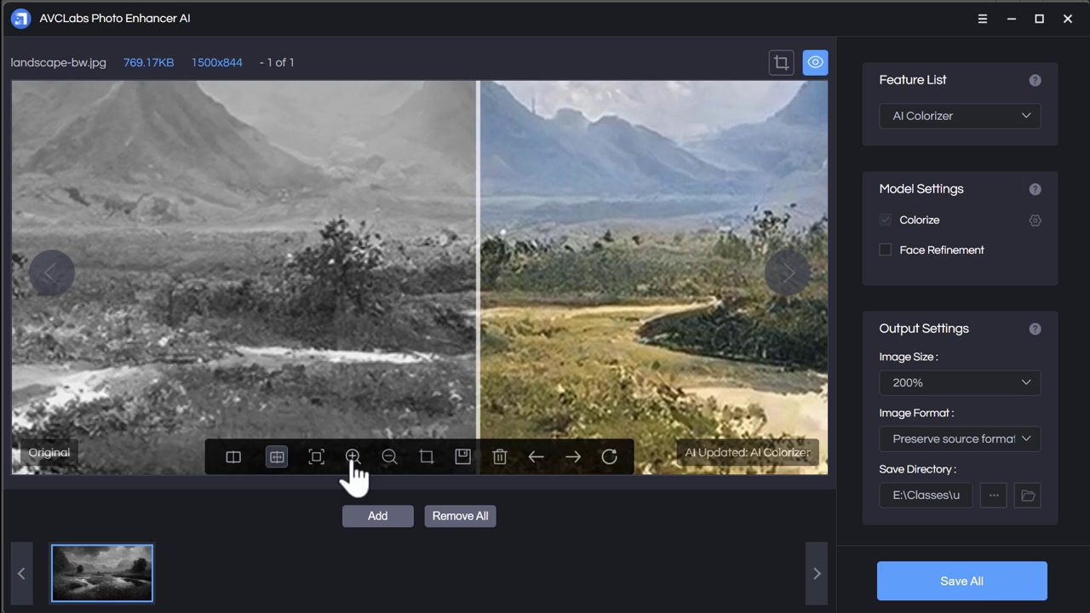
left_click(387, 458)
left_click(387, 458)
left_click(388, 458)
left_click(387, 458)
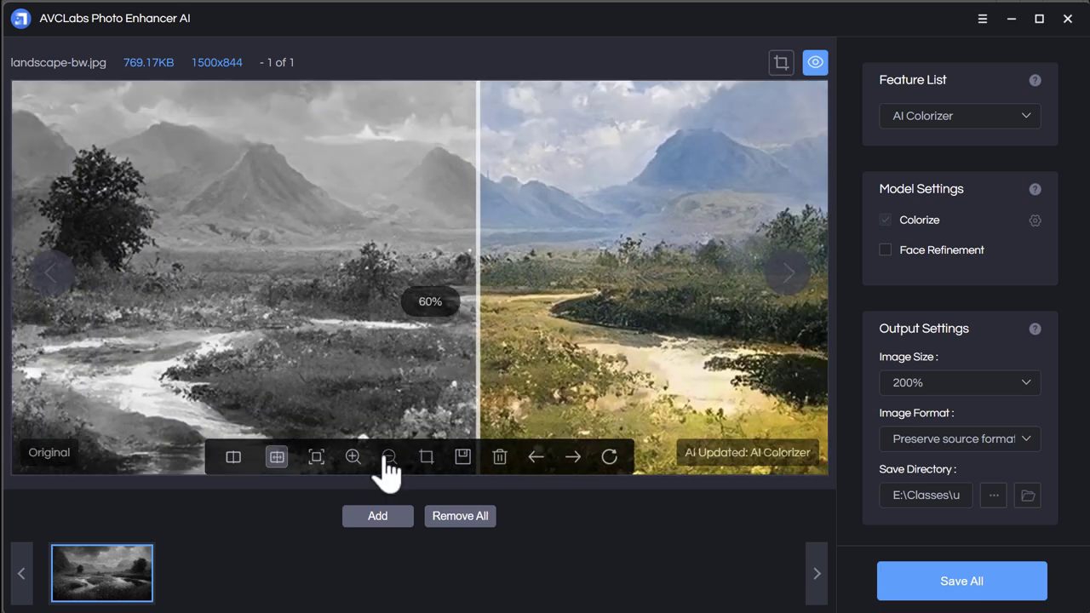
left_click(387, 458)
left_click(388, 458)
left_click(387, 458)
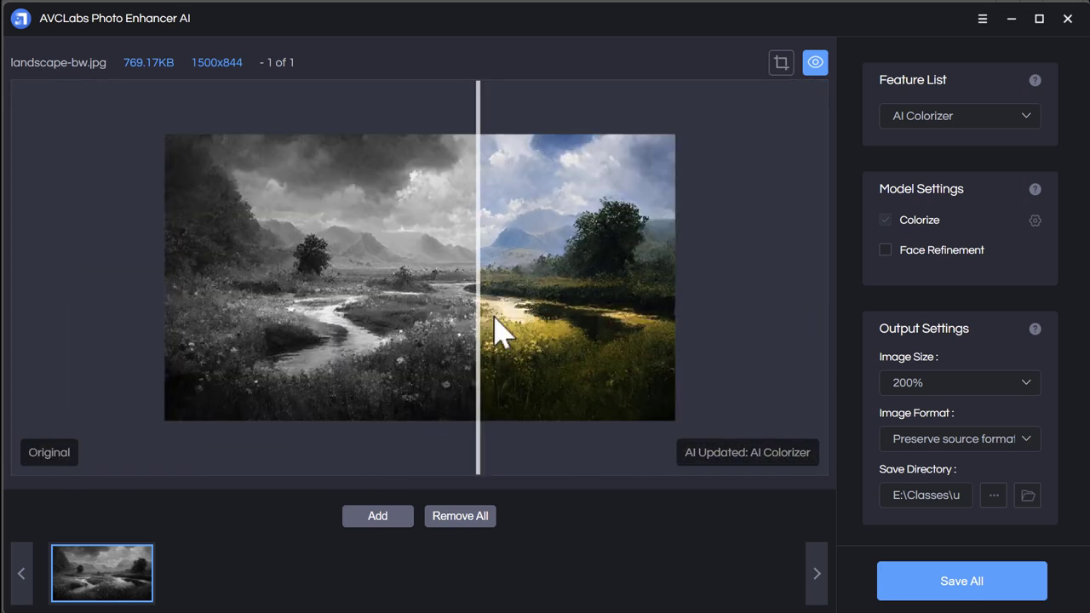
left_click(353, 457)
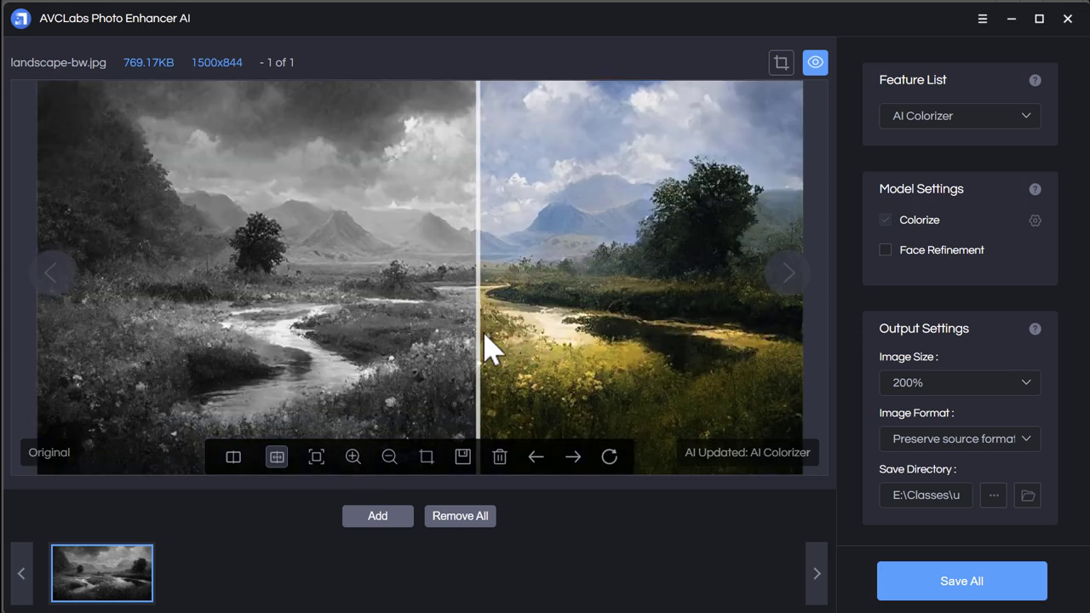
Sweep the split back and forth comparing the colorized landscape with the black-and-white original.
left_click_drag(477, 342, 42, 308)
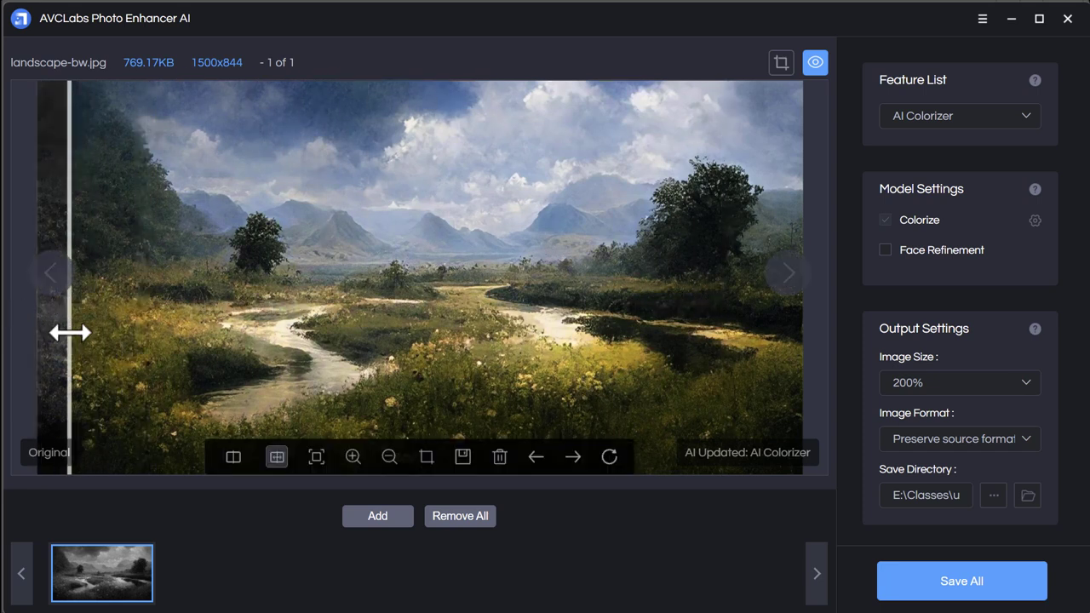
left_click_drag(72, 347, 178, 350)
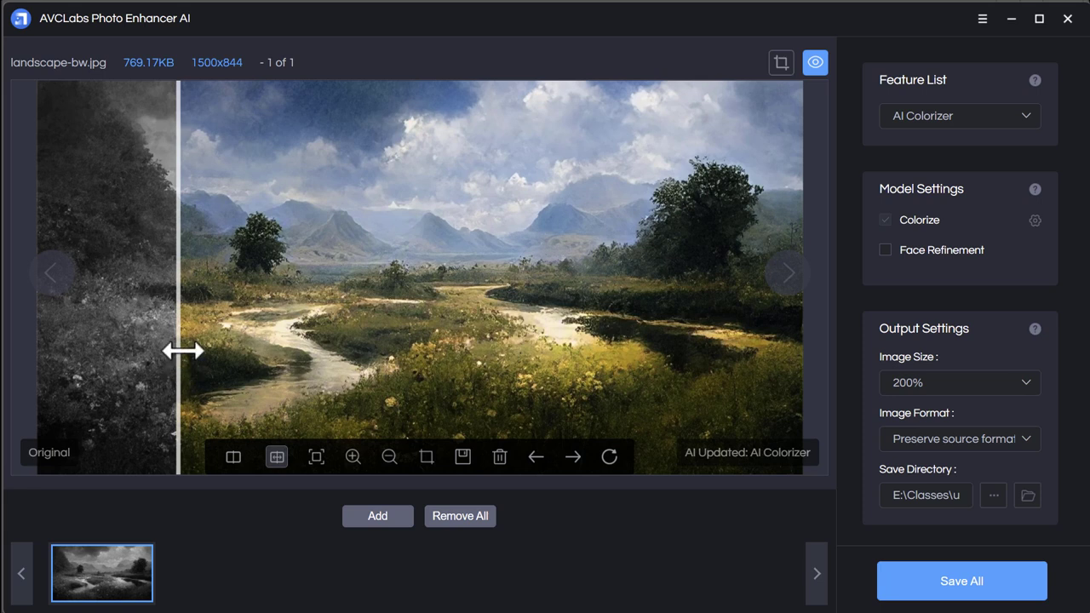
scroll(97, 370, "up", 2)
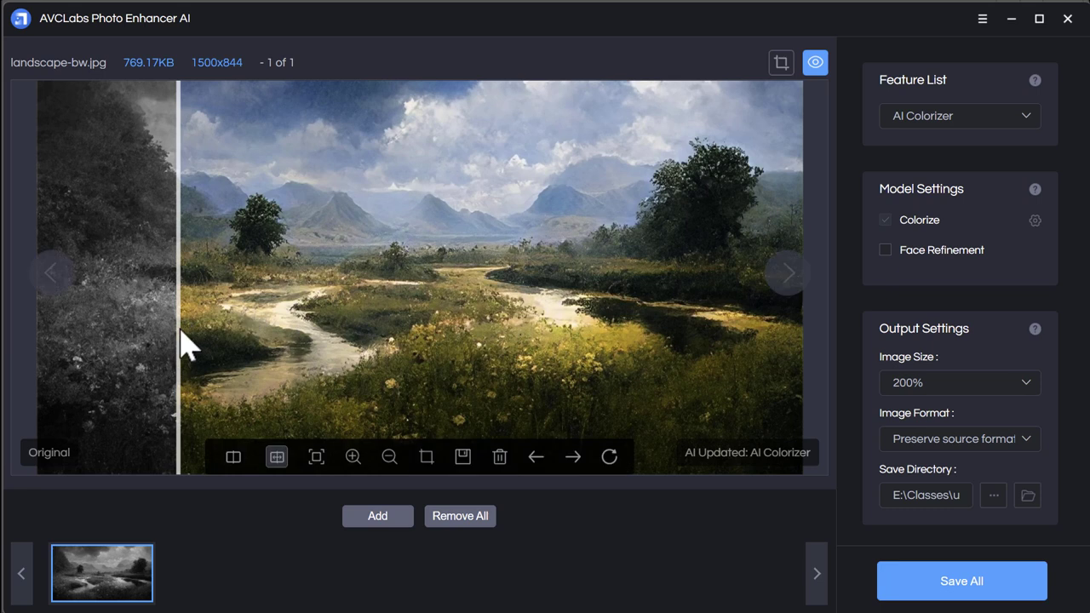
left_click_drag(181, 337, 436, 324)
scroll(489, 250, "up", 1)
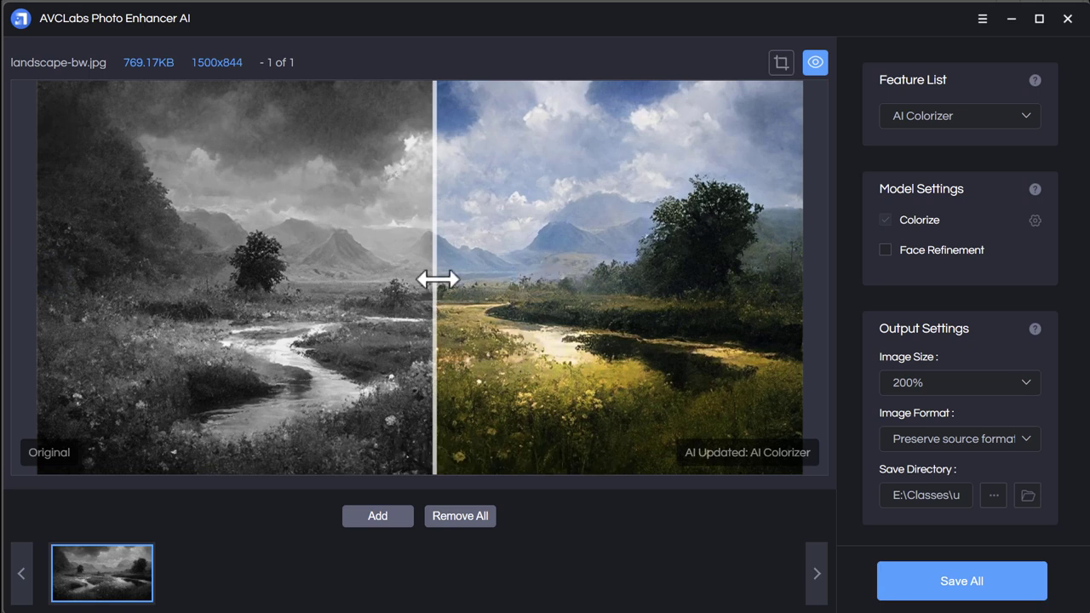
left_click_drag(438, 285, 491, 287)
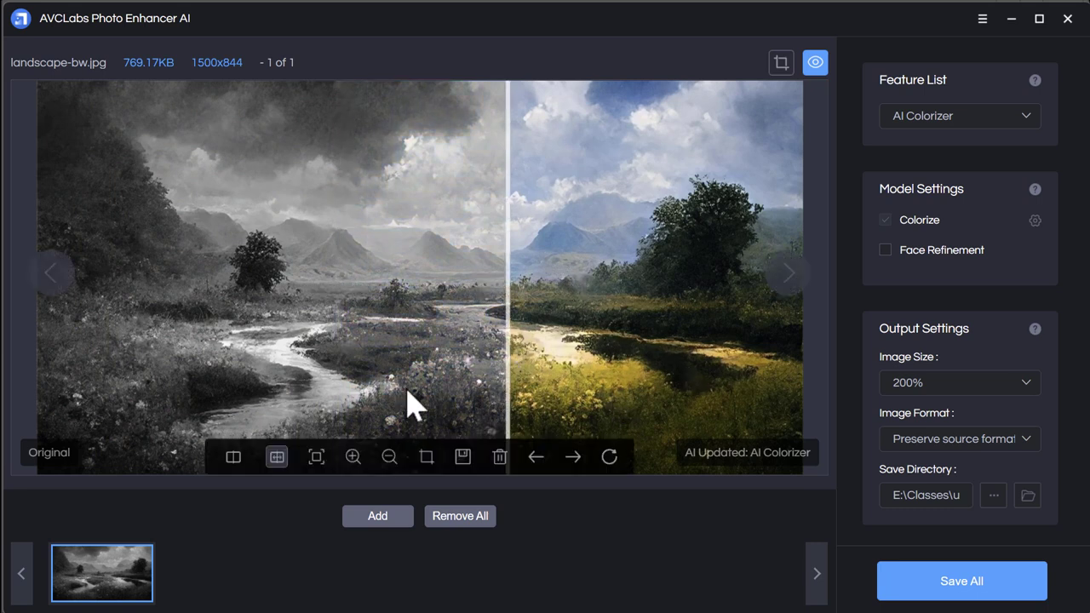
left_click_drag(506, 275, 419, 272)
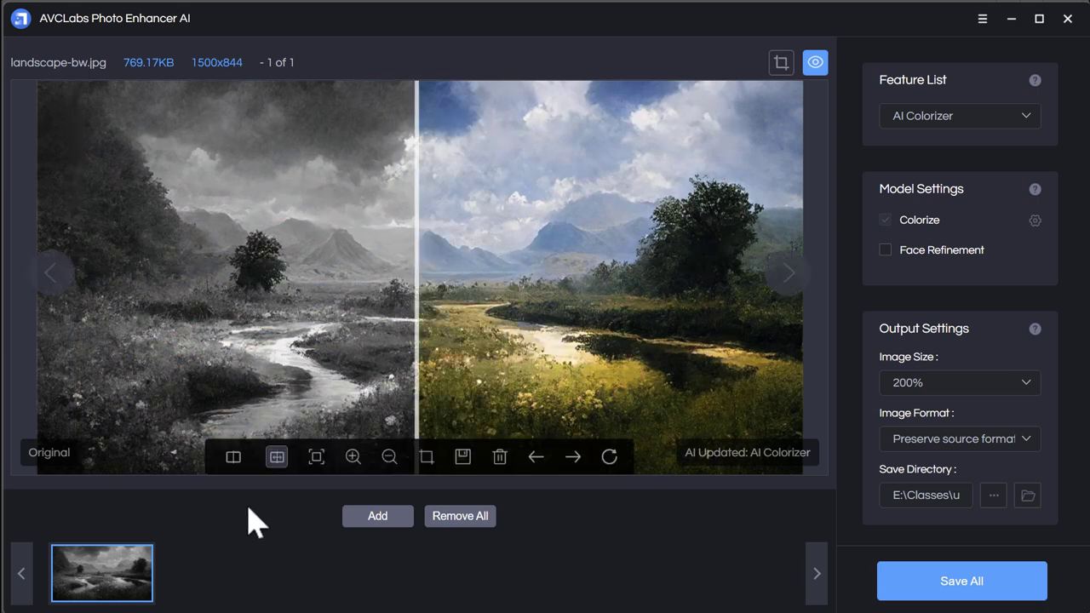
left_click(374, 517)
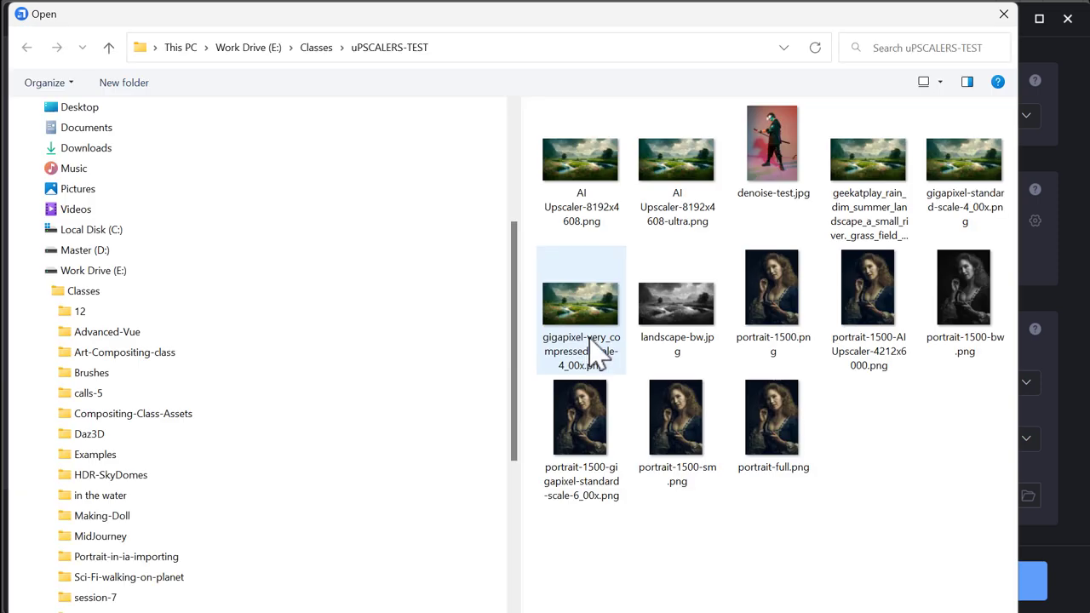
Load portrait-1500-bw.png as a second photo and regenerate its colorized comparison.
left_click(980, 315)
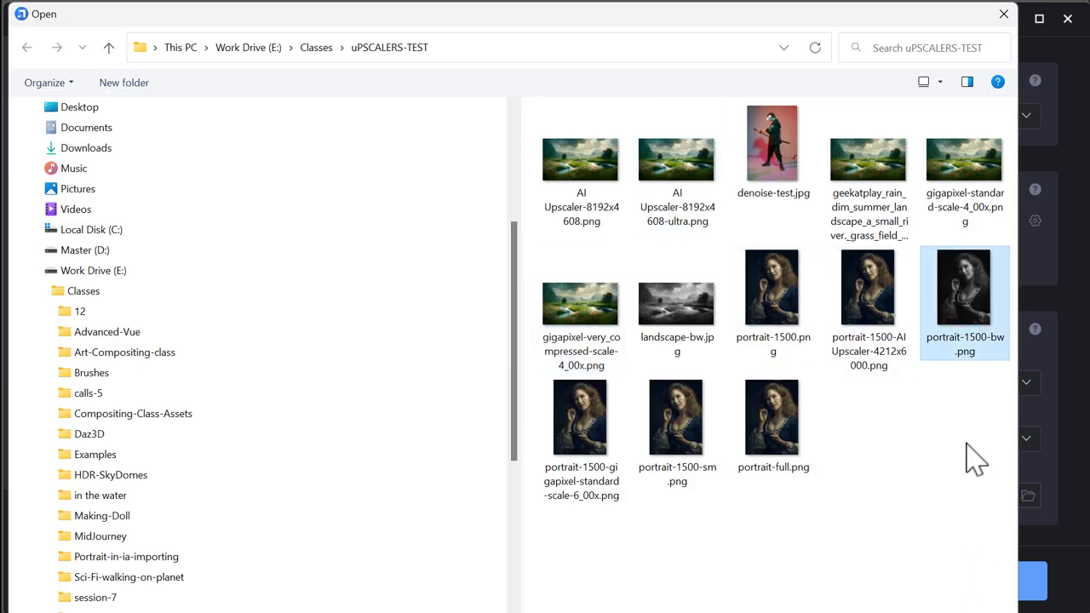
key("Return")
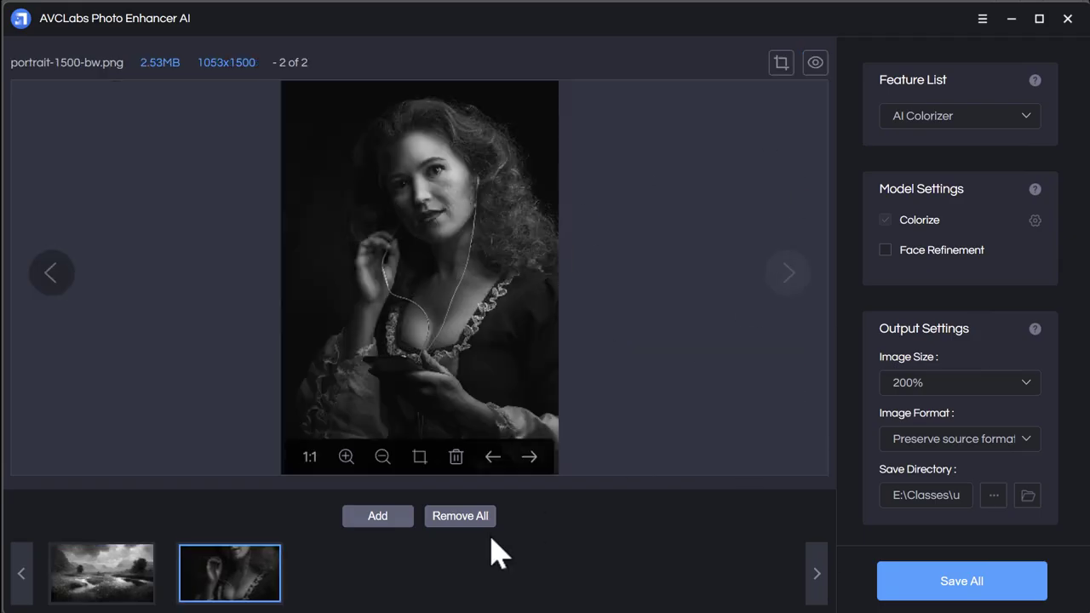
left_click(815, 63)
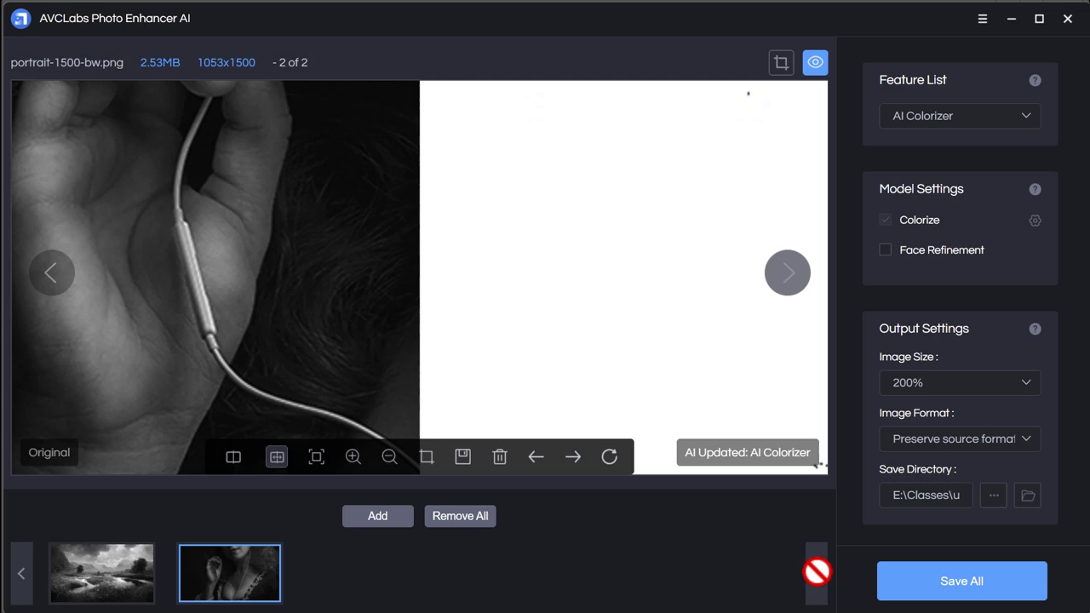
left_click(609, 460)
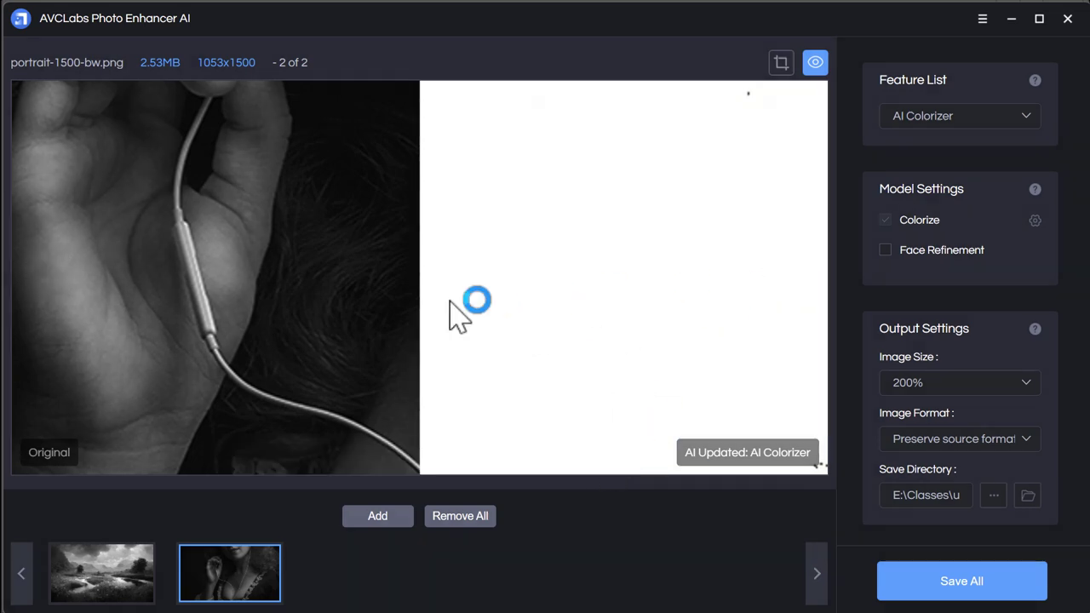
Zoom out the portrait, then switch to landscape-bw.jpg and show its before/after comparison.
mouse_move(34, 287)
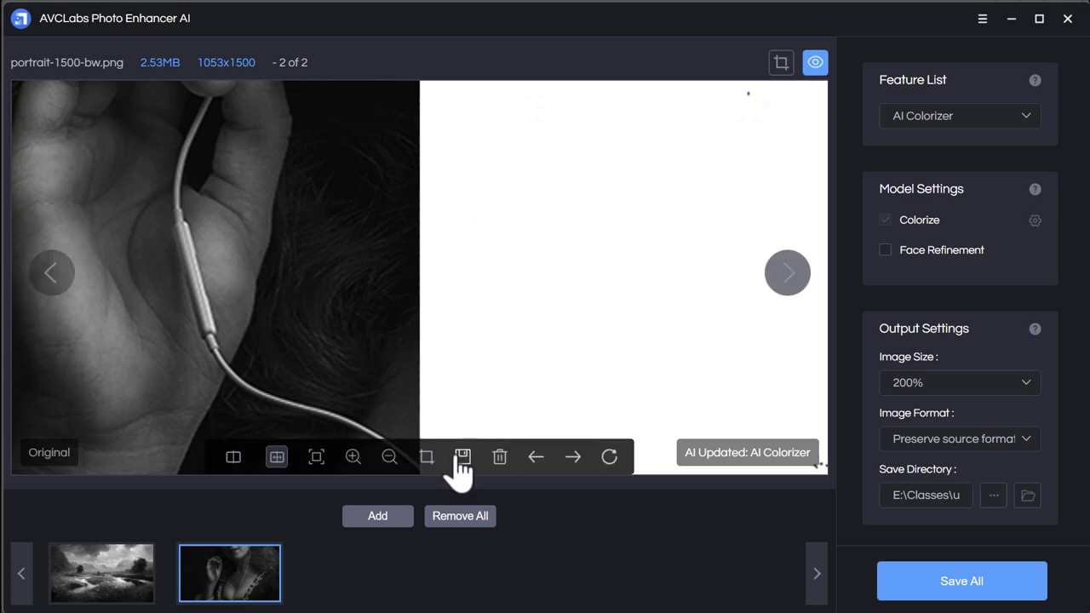
left_click(390, 457)
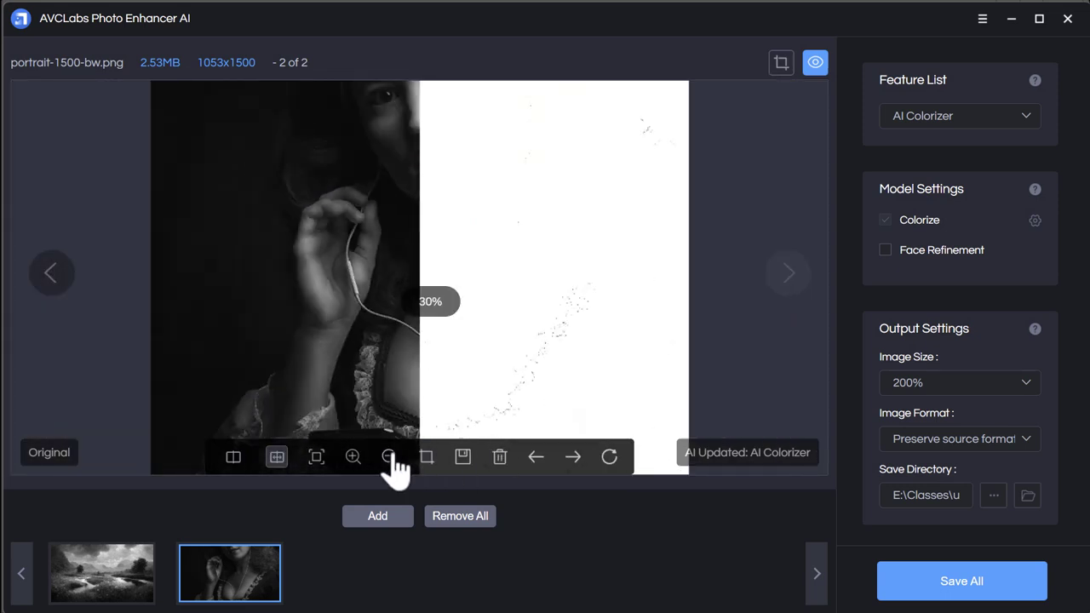
left_click(389, 457)
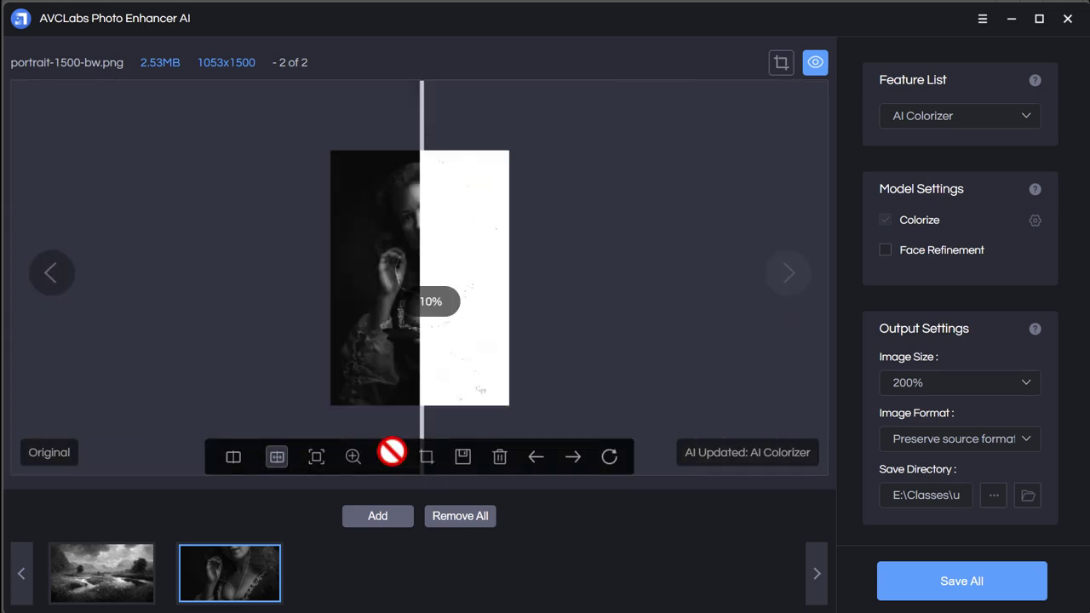
left_click(90, 586)
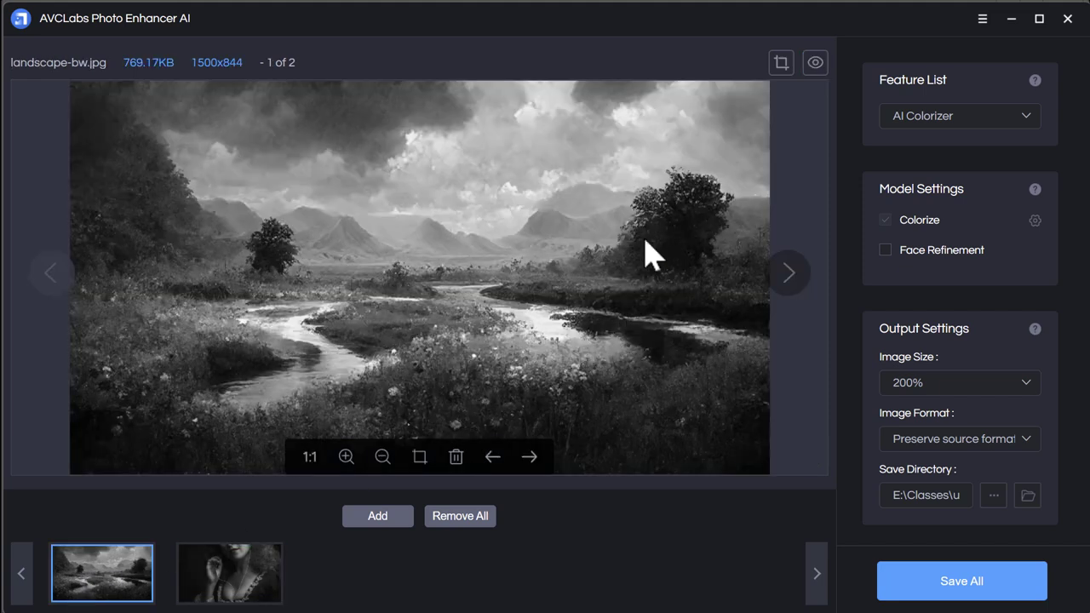
left_click(811, 66)
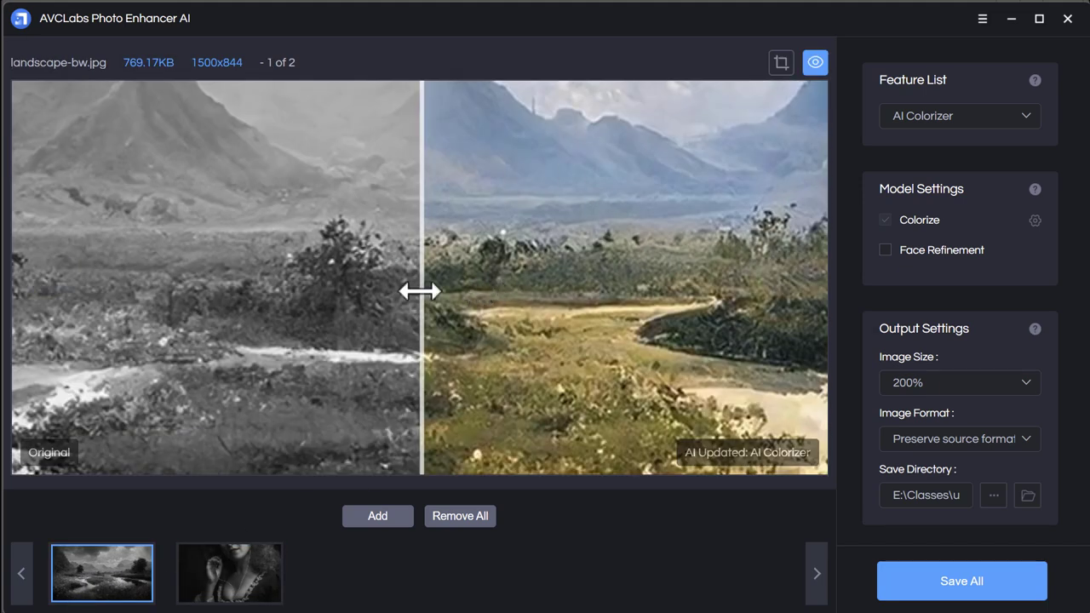
Zoom out to fit the whole landscape and sweep the split between colorized and original.
left_click_drag(418, 289, 323, 305)
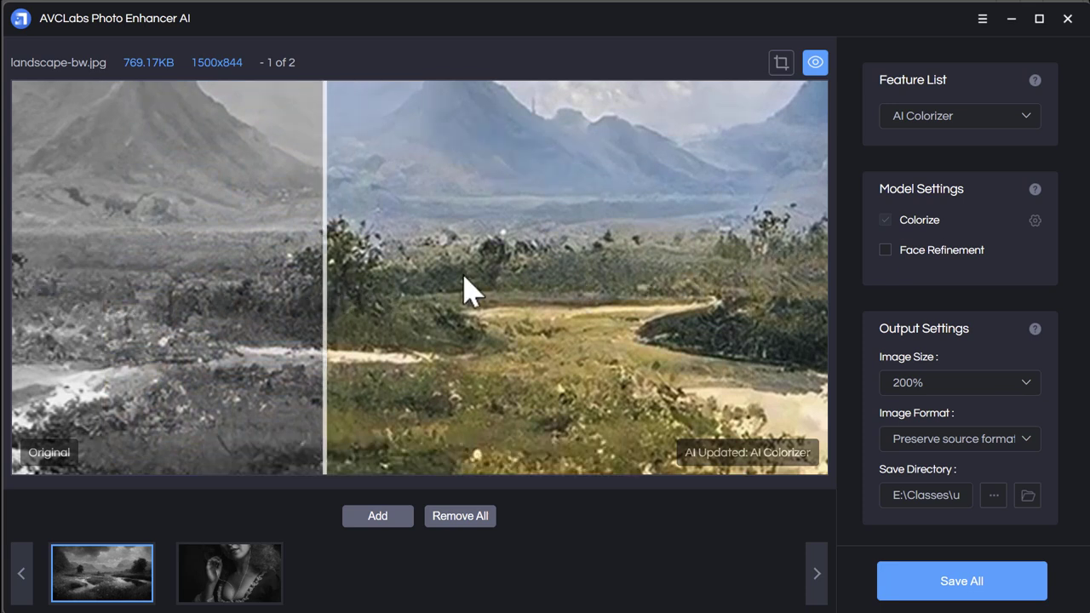
left_click(389, 457)
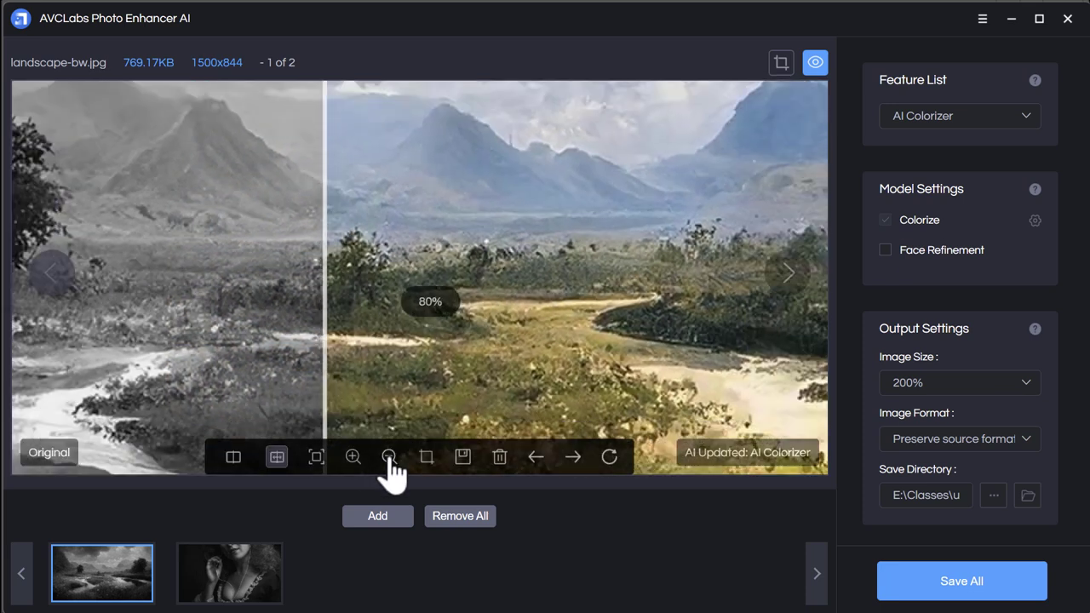
left_click(389, 457)
left_click(389, 457)
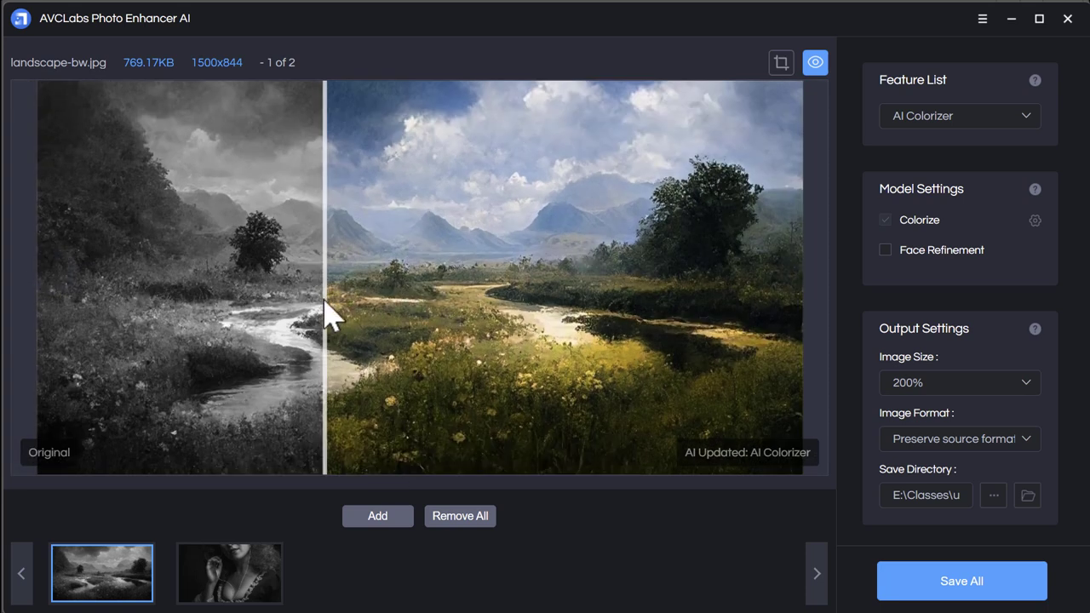
left_click_drag(325, 301, 446, 271)
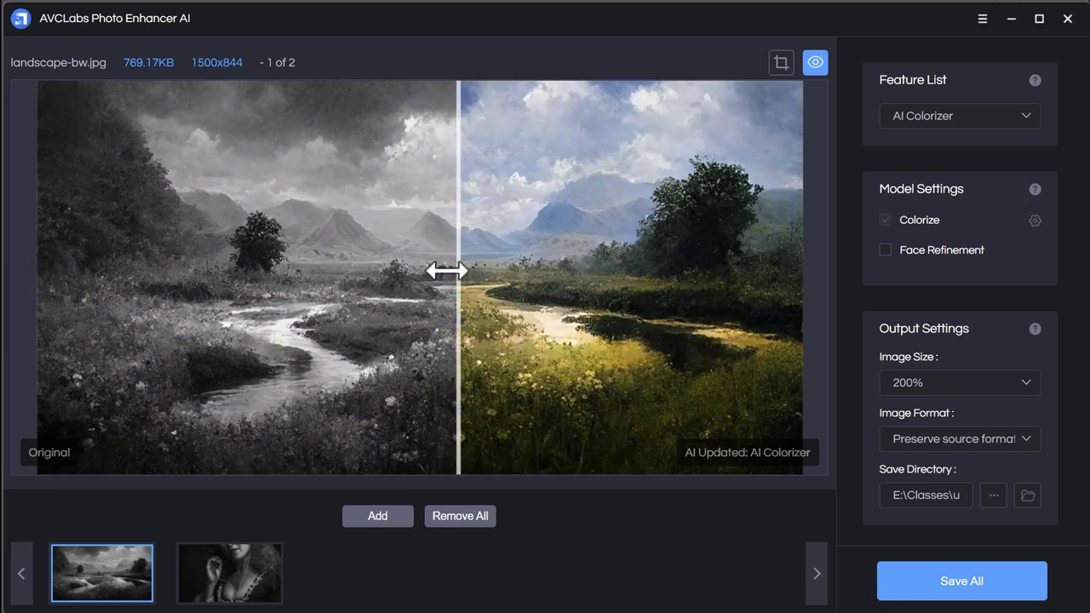
left_click(1022, 117)
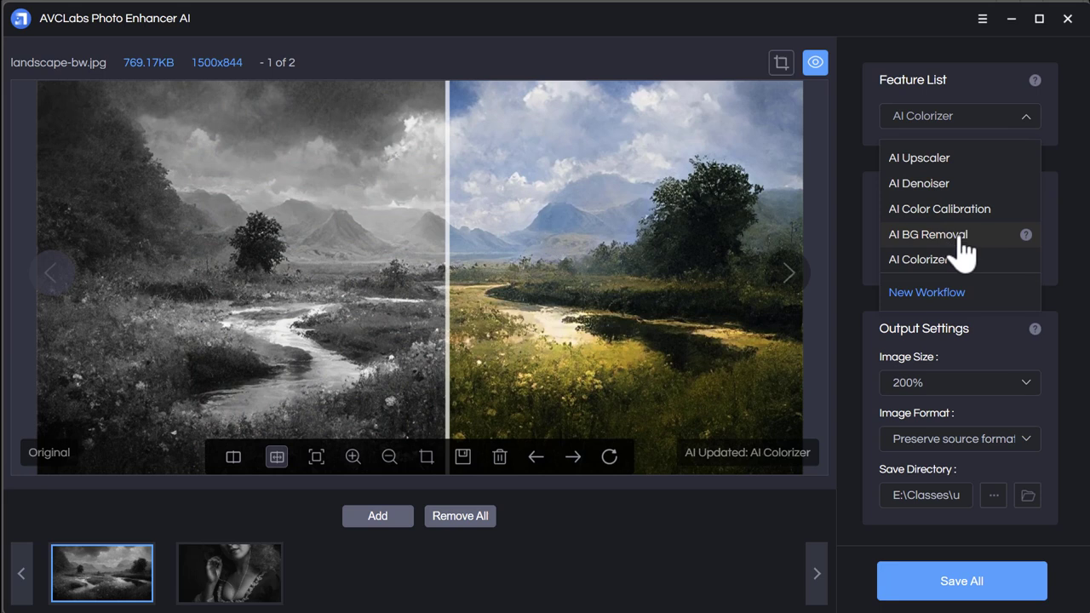
Run AI BG Removal on the landscape and zoom out to see the near-blank result.
left_click(963, 242)
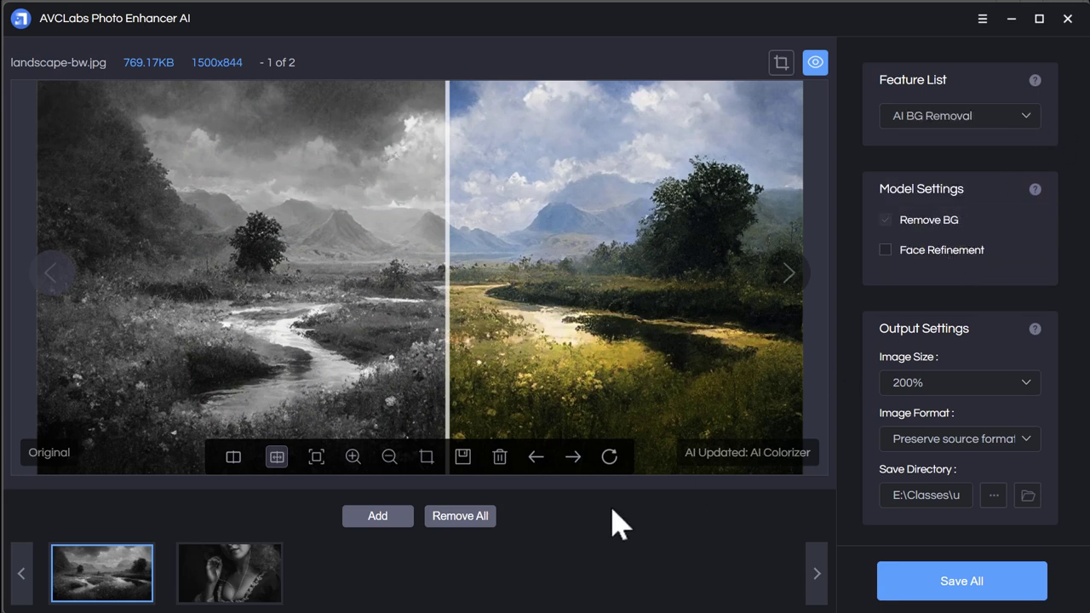
left_click(610, 460)
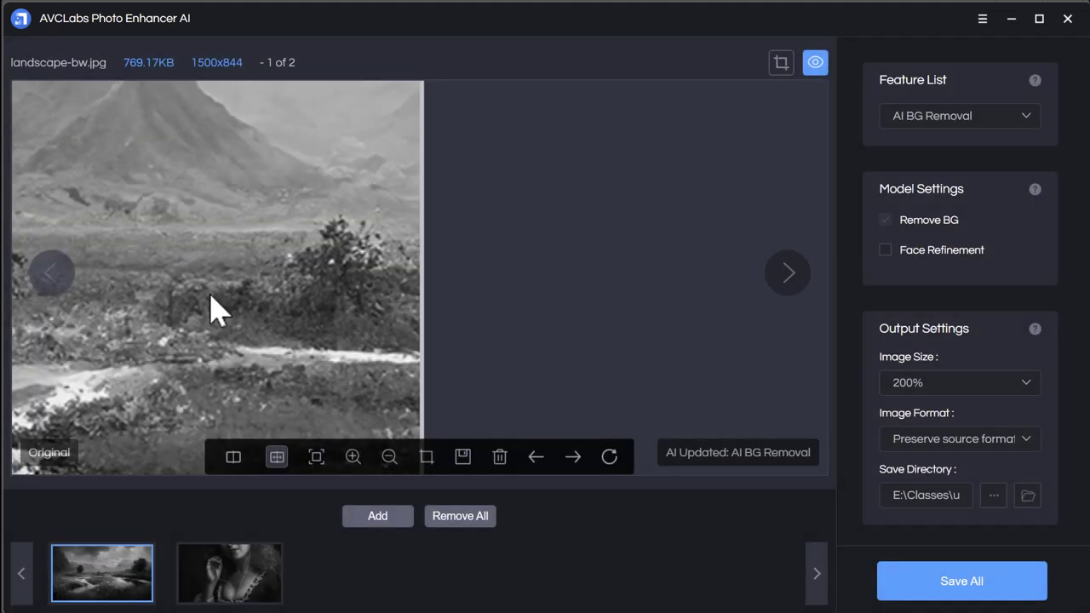
left_click(388, 460)
left_click(387, 459)
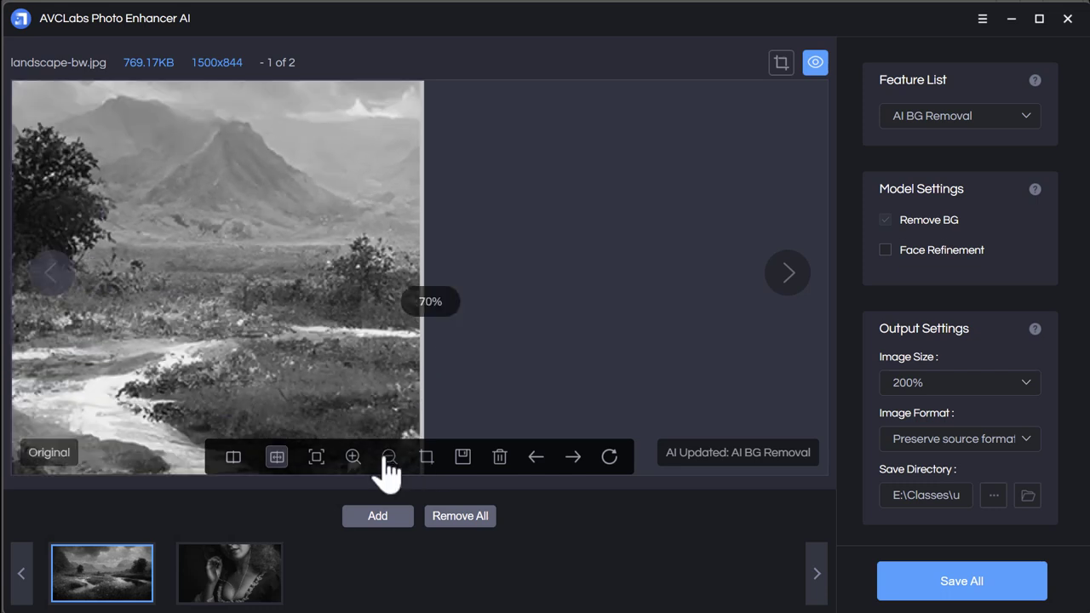
left_click(388, 460)
left_click(387, 460)
left_click(388, 460)
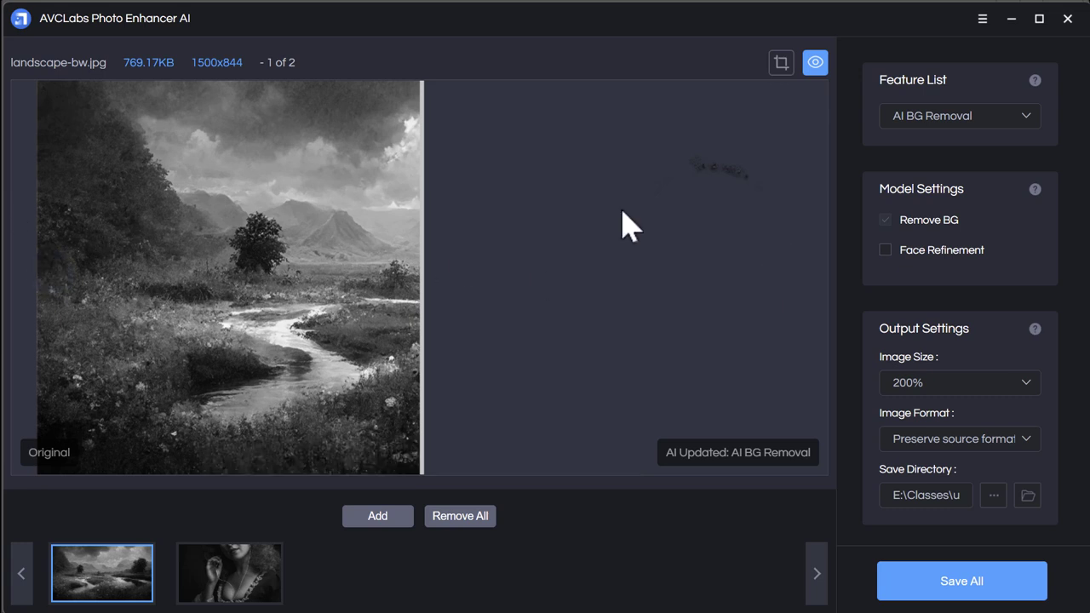
mouse_move(734, 243)
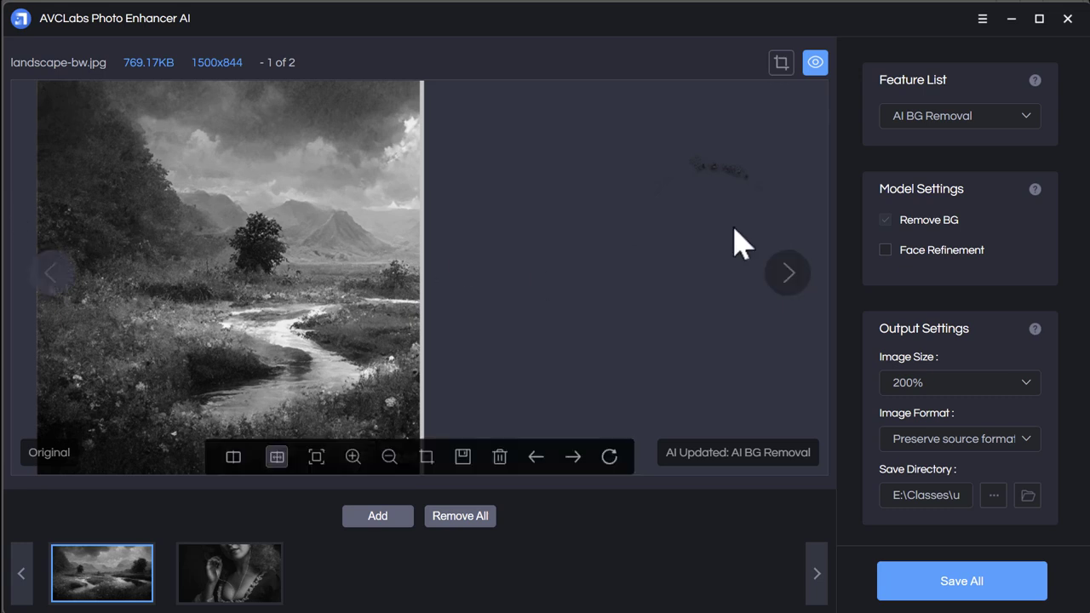
left_click(1027, 128)
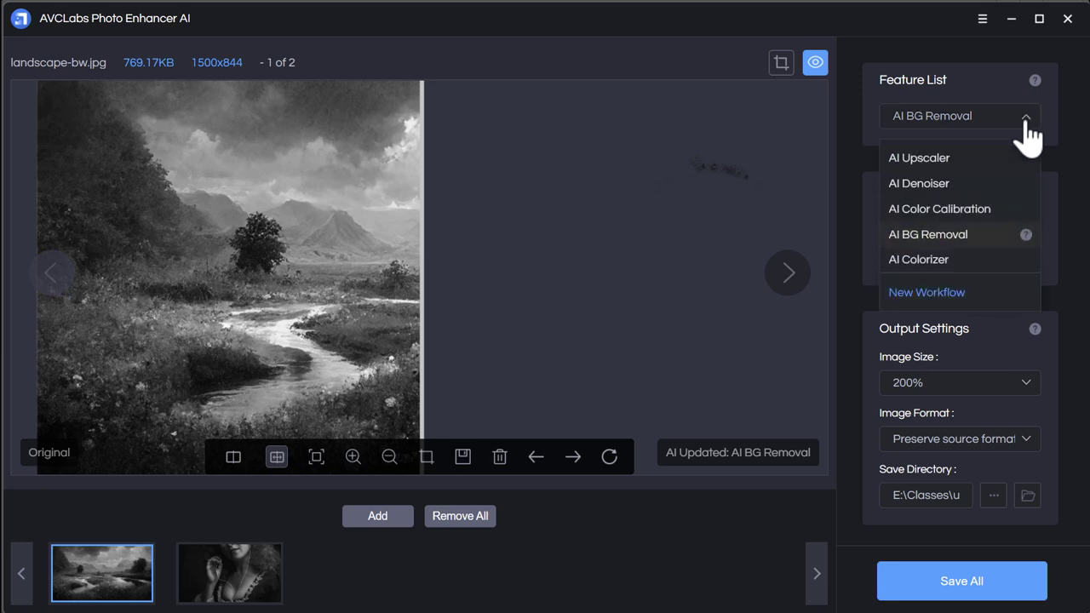
Process the landscape with AI Color Calibration, then adjust the divider and zoom out to compare.
left_click(954, 210)
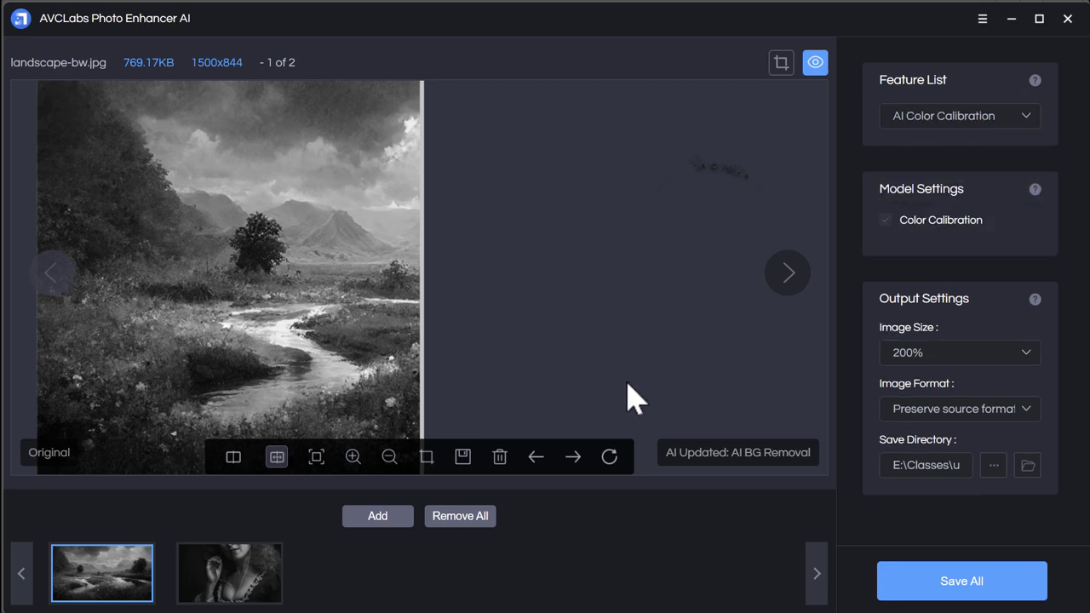
left_click(608, 458)
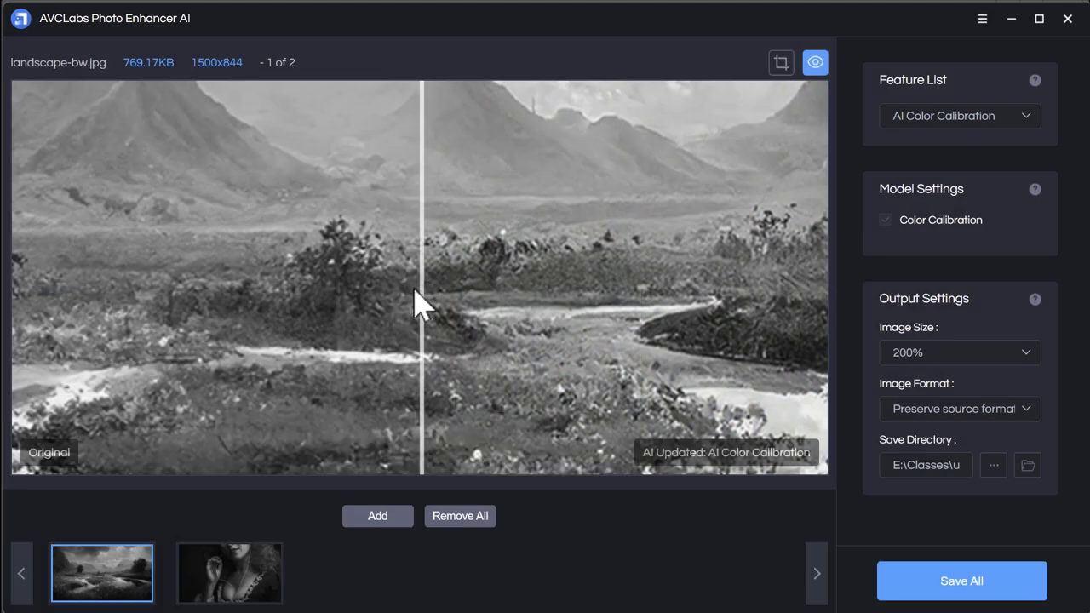
left_click_drag(414, 284, 447, 341)
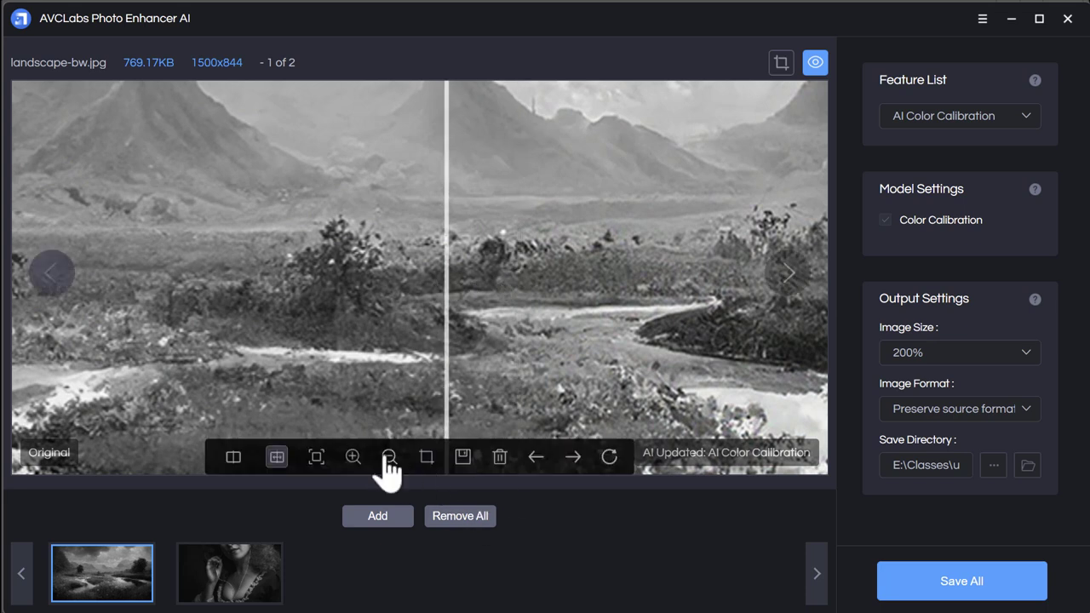
left_click(389, 458)
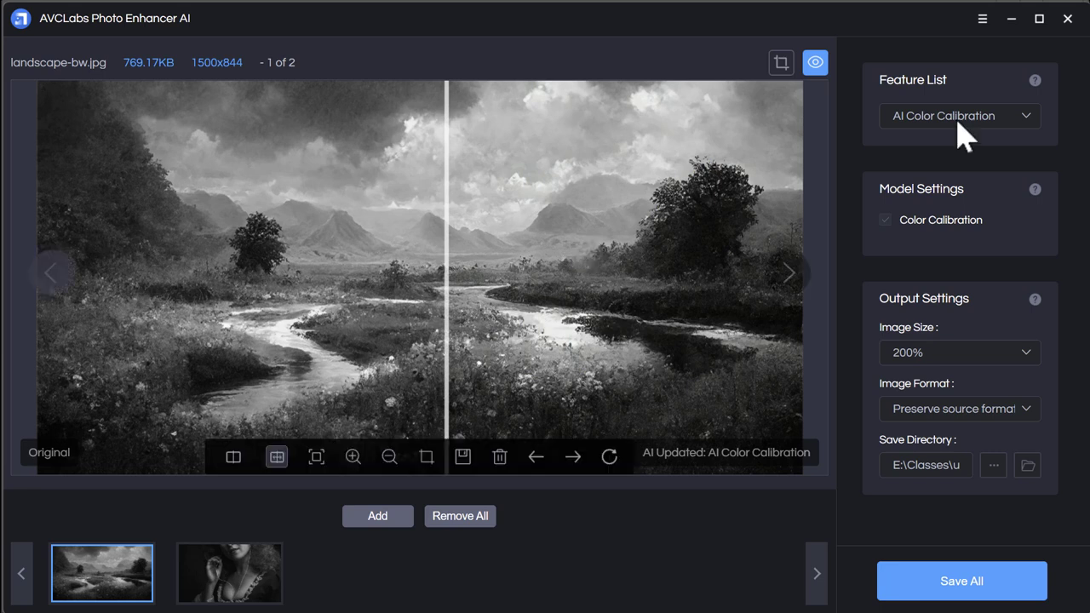
left_click(1034, 122)
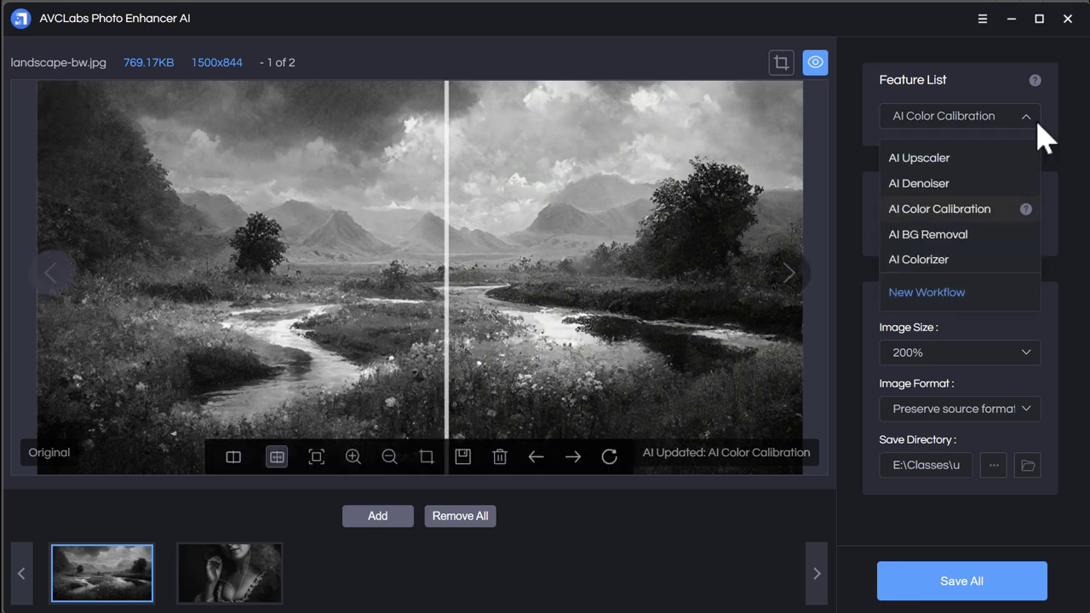
Process the landscape with AI Denoiser and shift the divider to reveal the denoised side.
left_click(924, 186)
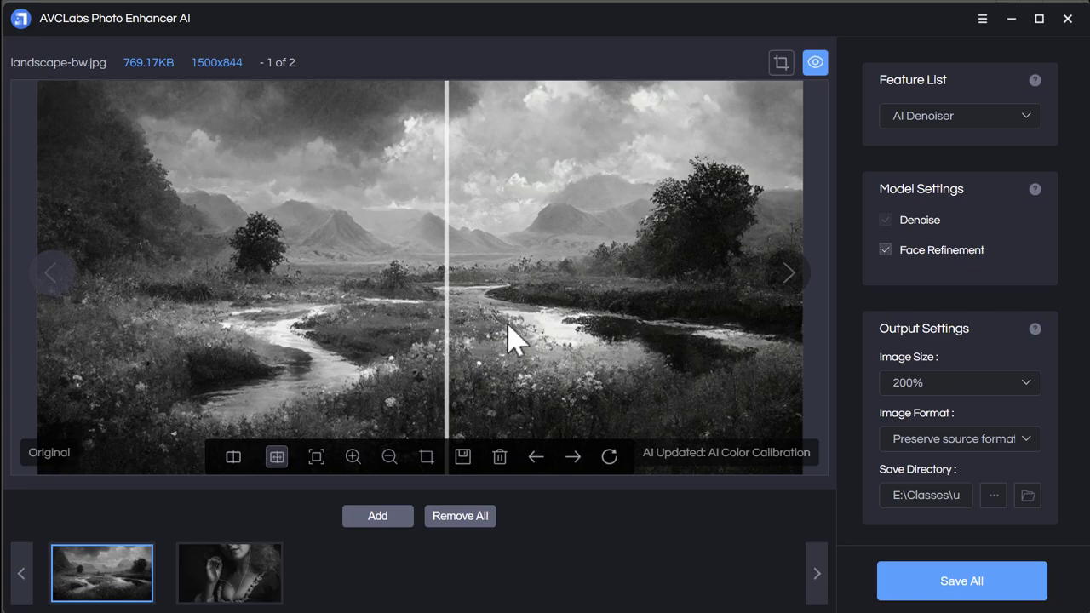
left_click(609, 457)
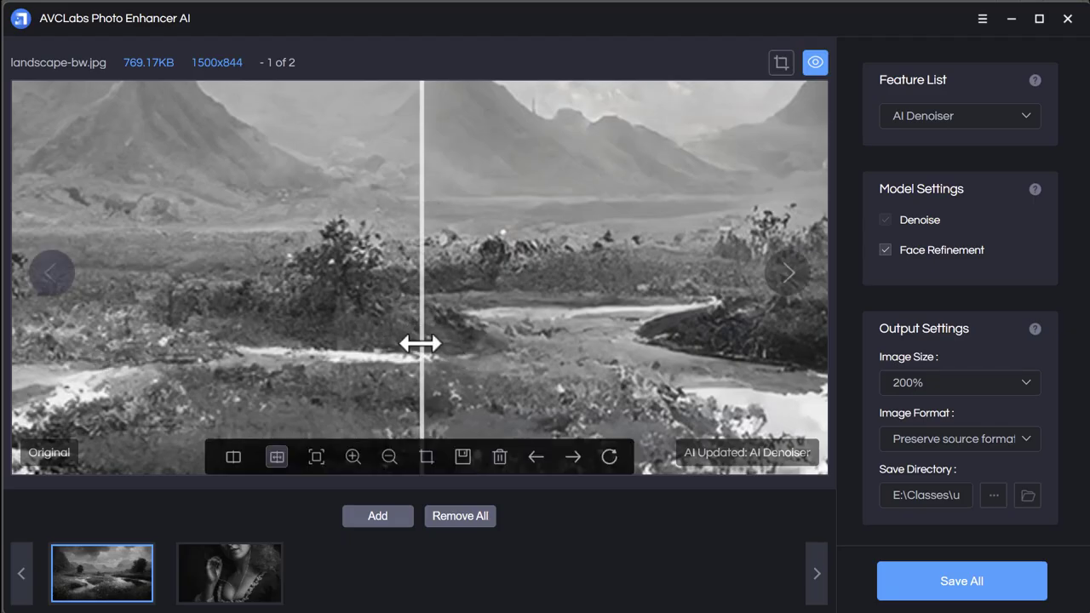
left_click_drag(419, 345, 456, 340)
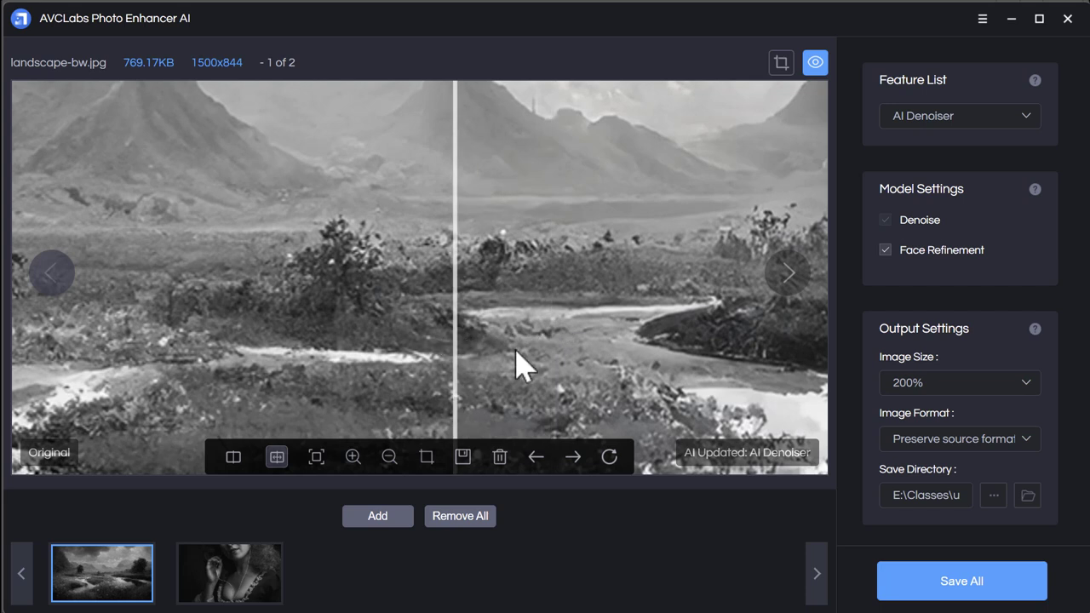
left_click(940, 124)
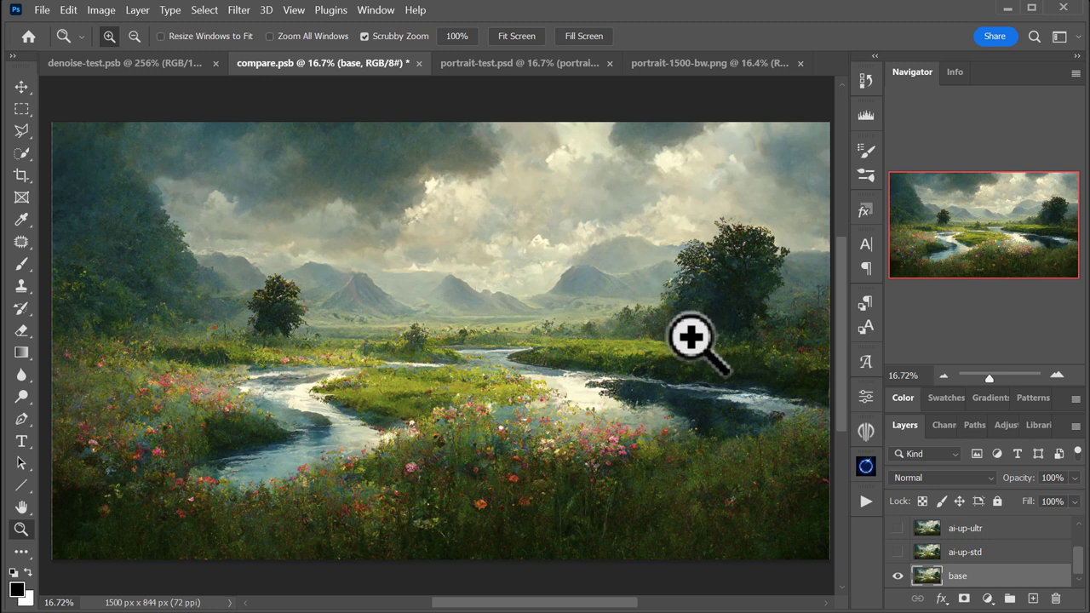
View compare.psb at 100% and pan to the riverbank and flowers.
scroll(618, 462, "down", 1)
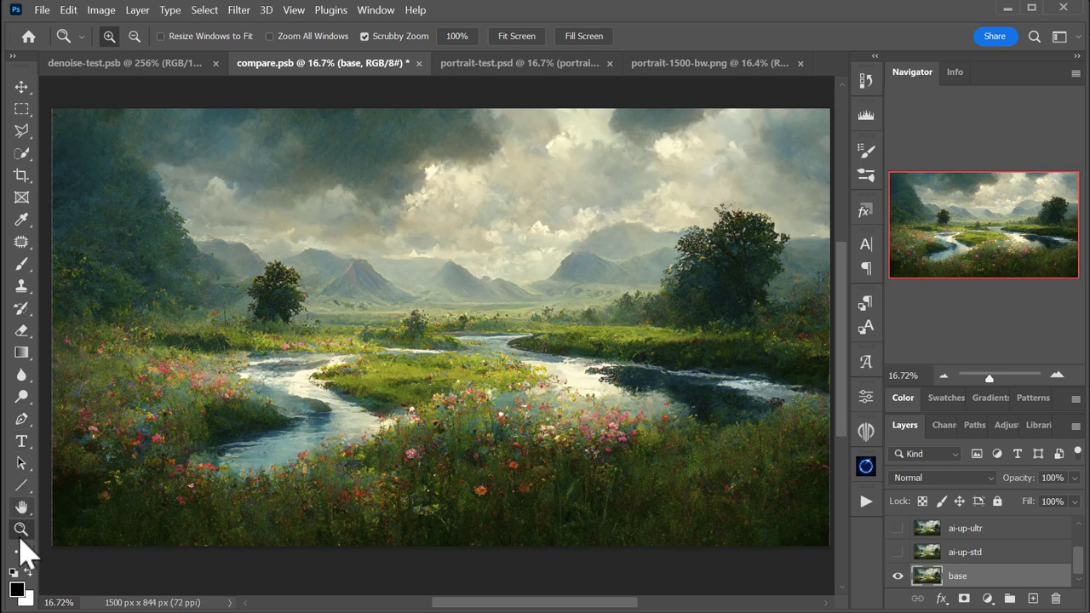
double_click(20, 529)
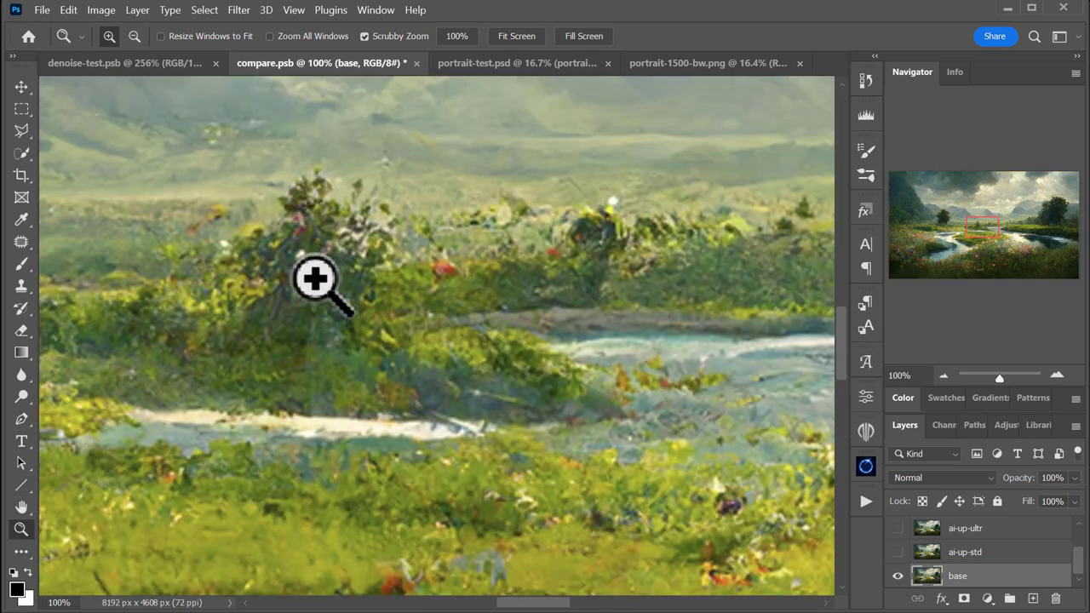
left_click_drag(315, 280, 468, 345)
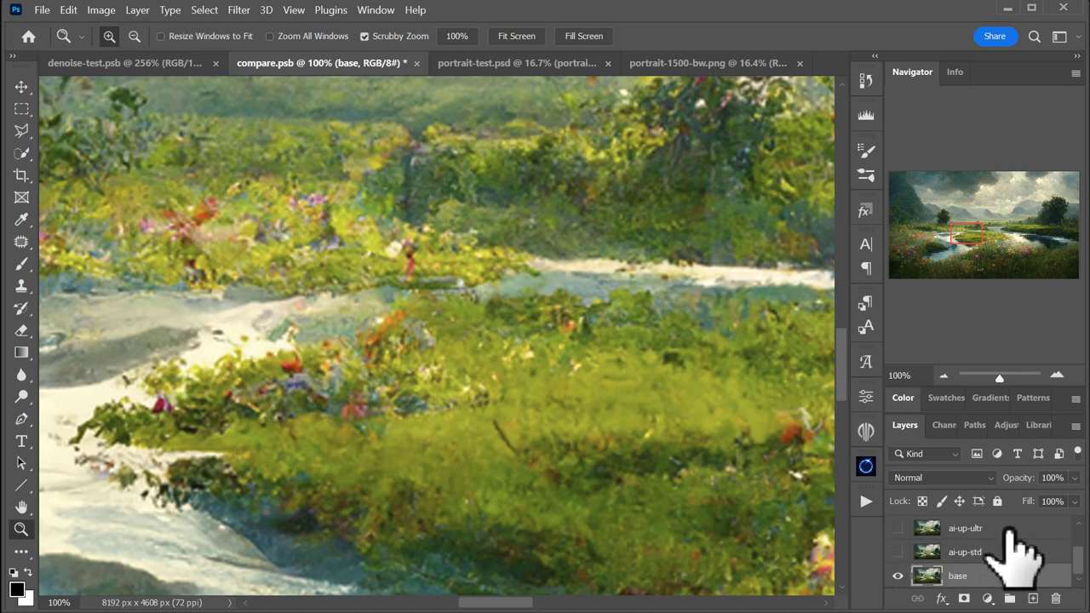
scroll(1007, 551, "up", 1)
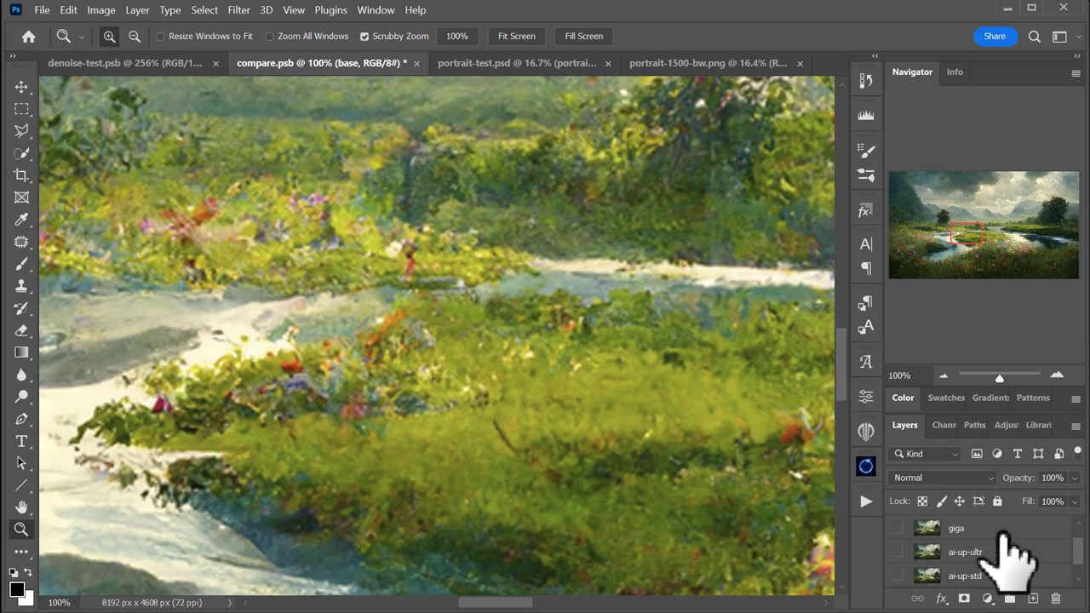
scroll(1007, 552, "up", 1)
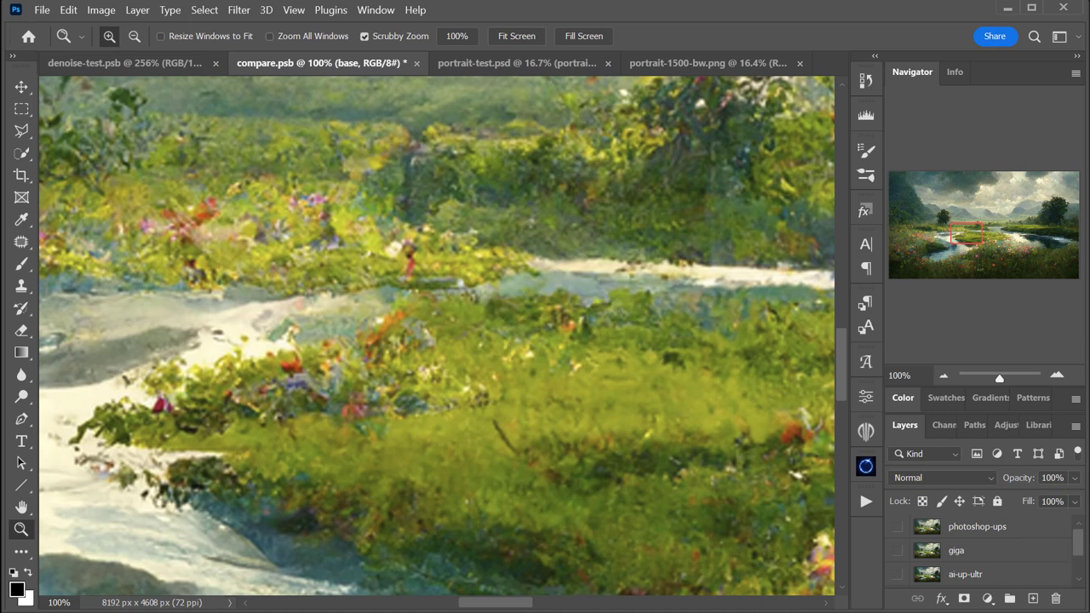
Check the Image Size dialog showing 8192 × 4608 px and close it unchanged.
left_click(69, 10)
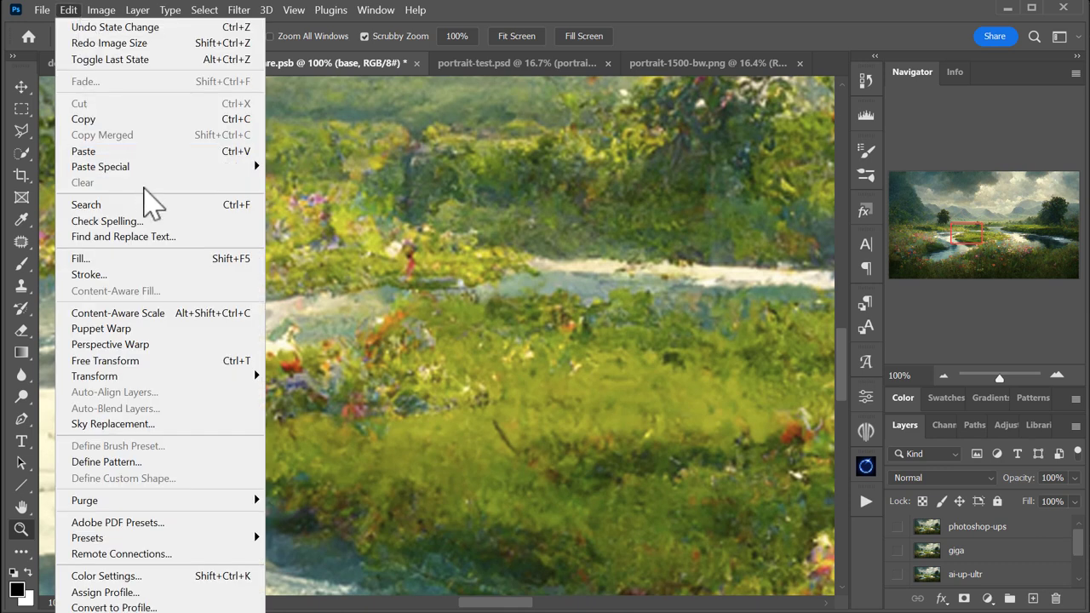
mouse_move(103, 12)
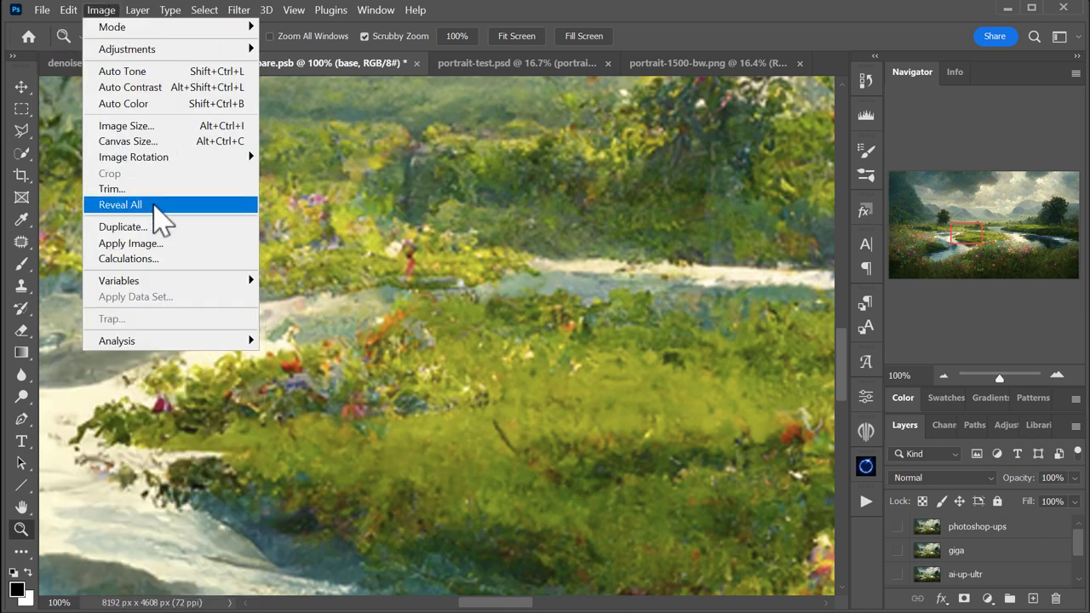
left_click(167, 128)
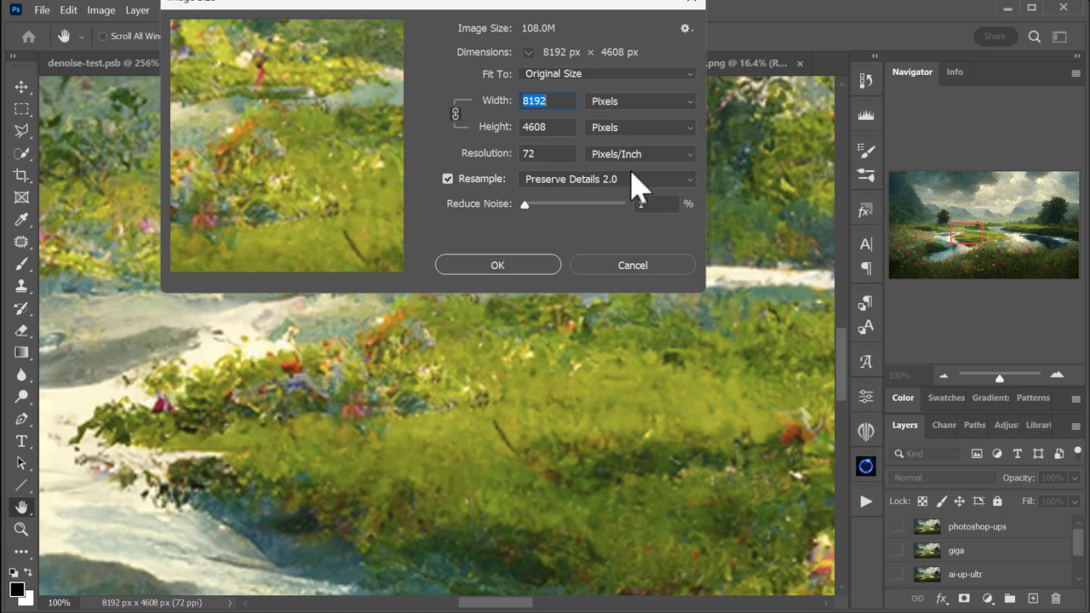
left_click(700, 3)
key("z")
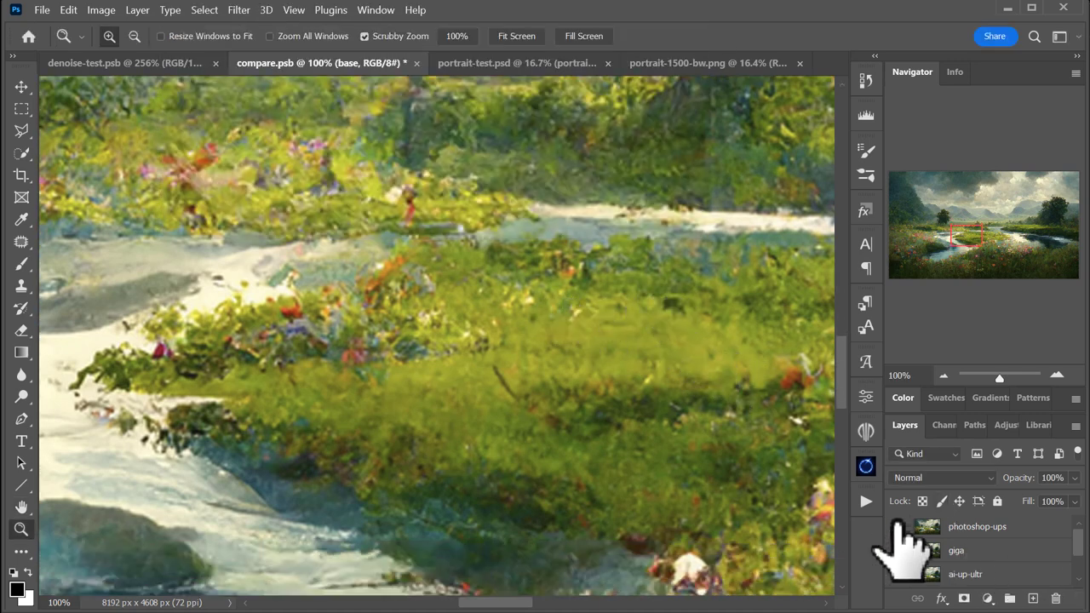
View at 100%, show ai-up-std over base, and pan to a grassy area.
mouse_move(577, 336)
left_mouse_down()
mouse_move(642, 401)
mouse_move(528, 285)
mouse_move(570, 316)
left_mouse_up()
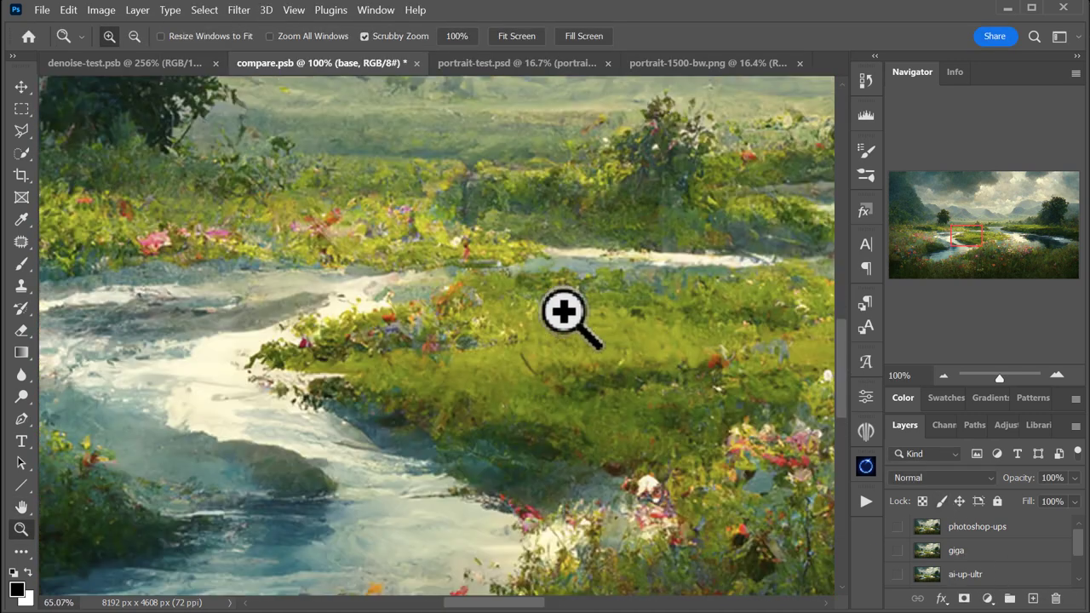
double_click(21, 530)
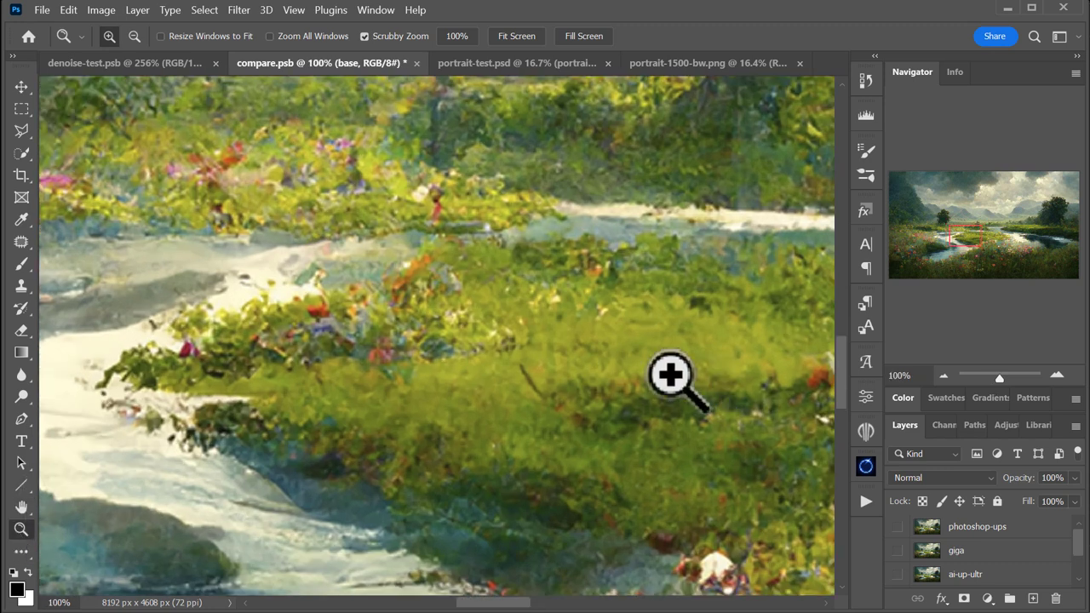
scroll(992, 569, "down", 2)
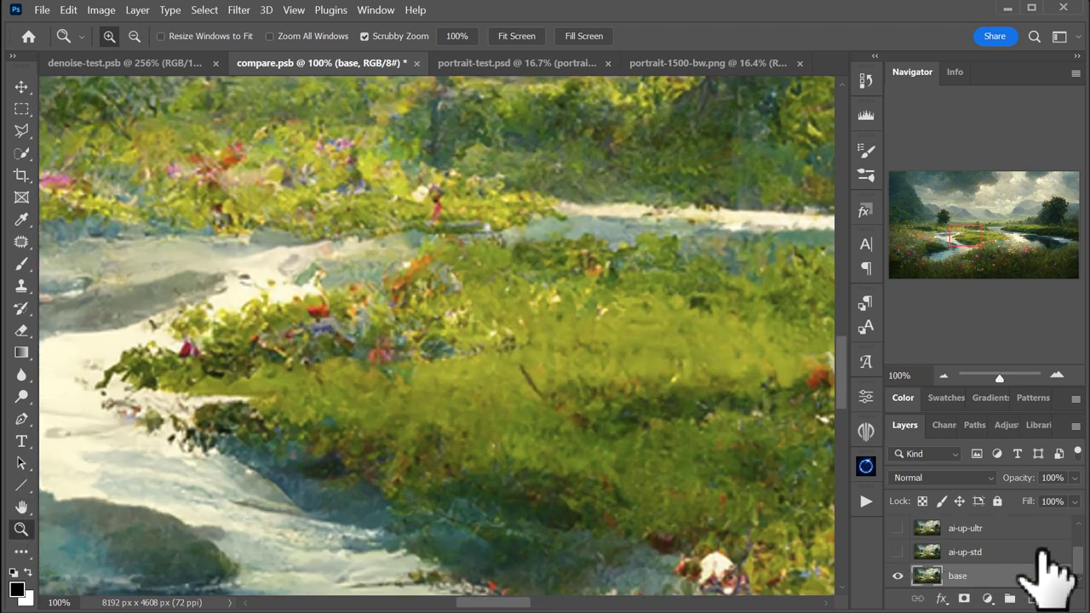
left_click(900, 551)
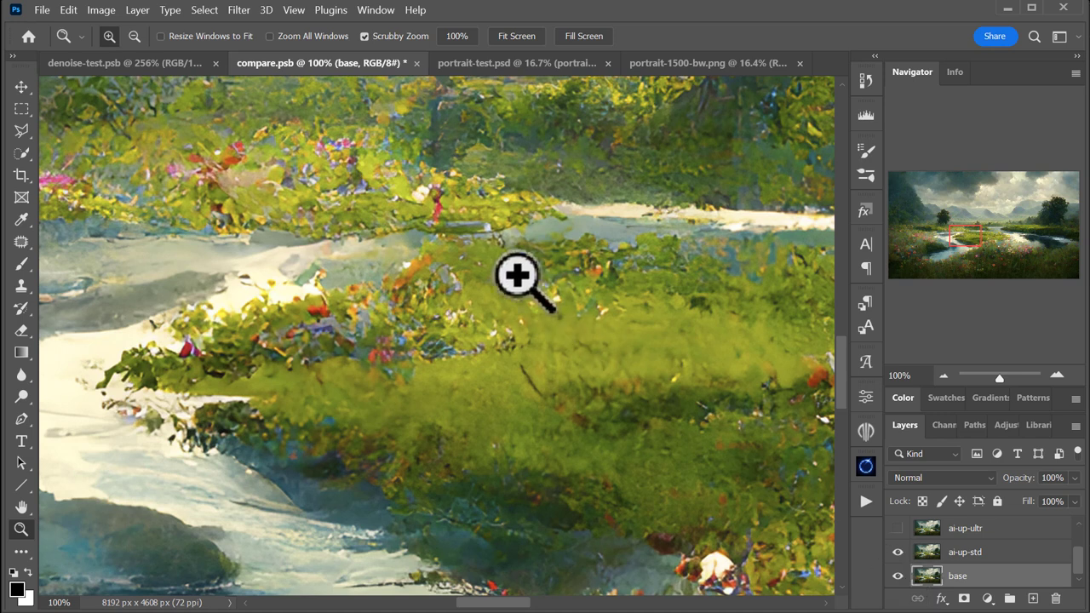
left_click(21, 86)
left_click_drag(318, 122, 780, 354)
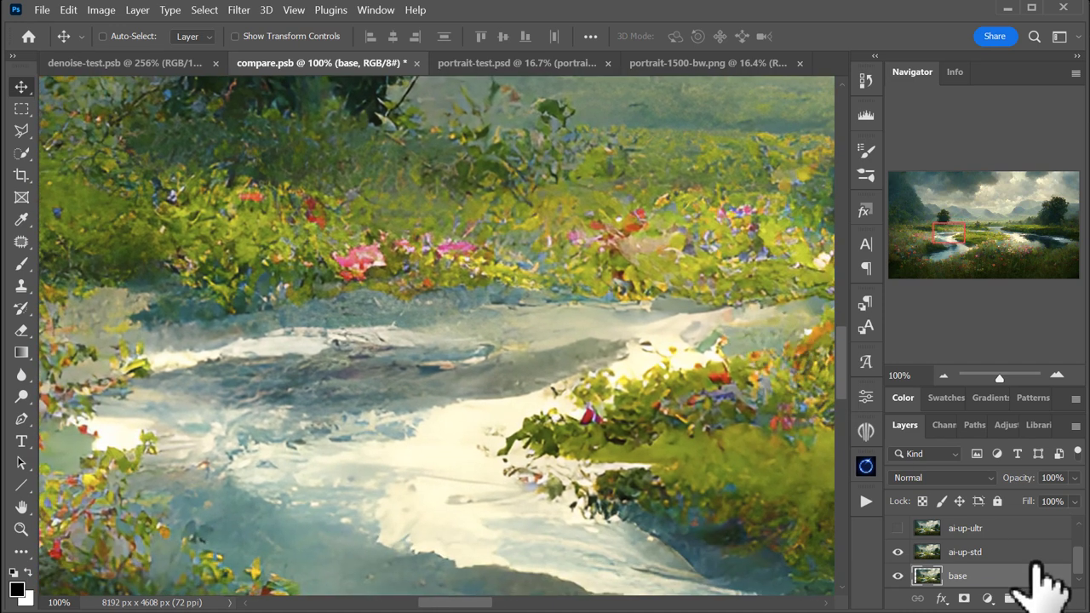
key("ctrl")
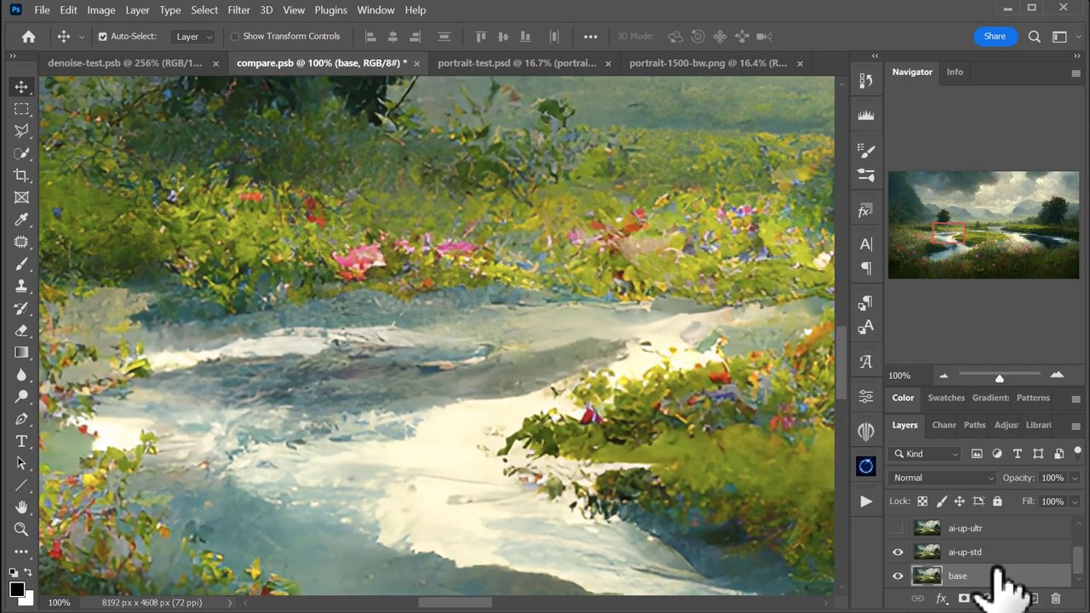
left_click_drag(536, 292, 589, 422)
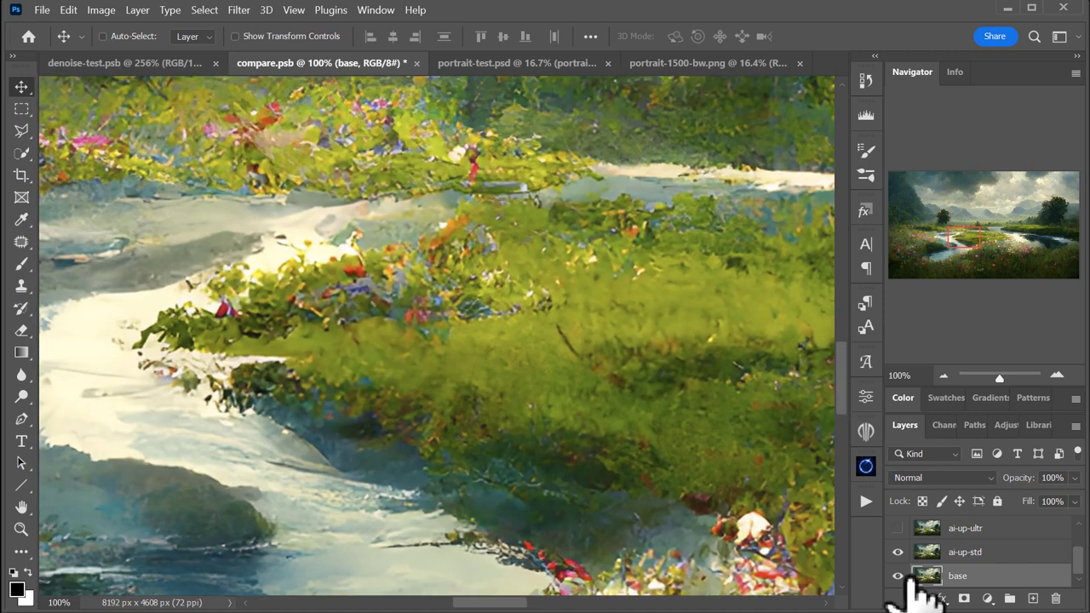
Toggle ai-up-std against base across the meadow, stream and tree bank.
left_click(897, 552)
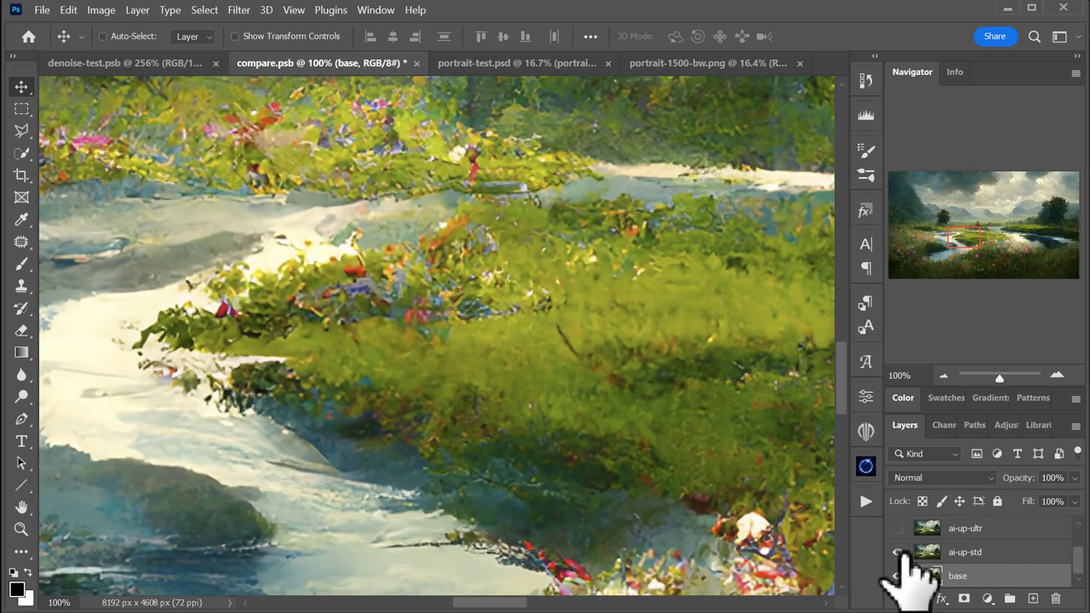
left_click(897, 552)
left_click(898, 552)
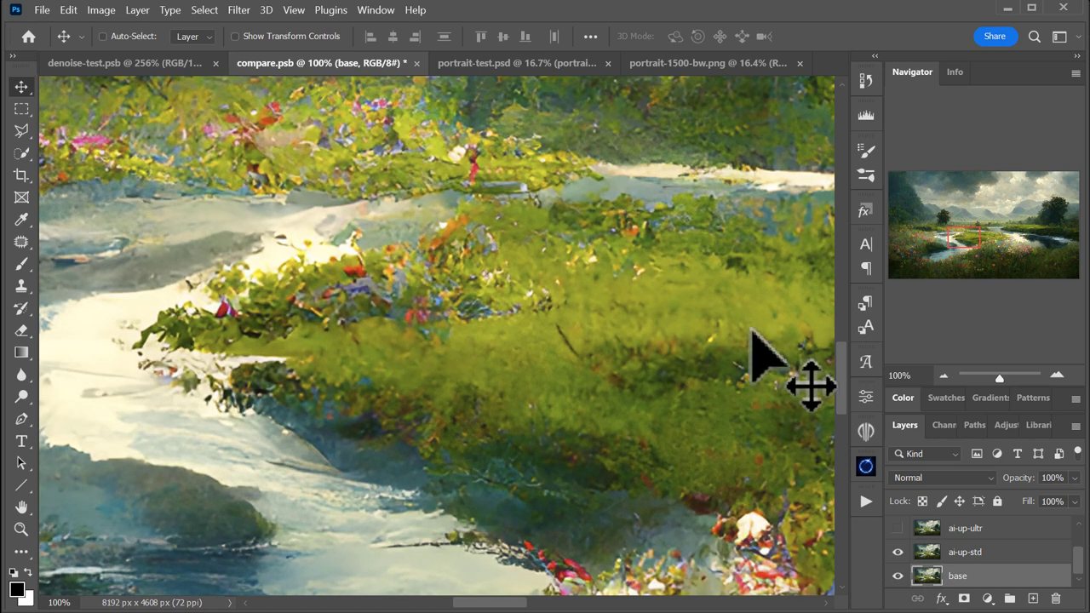
left_click_drag(720, 309, 590, 336)
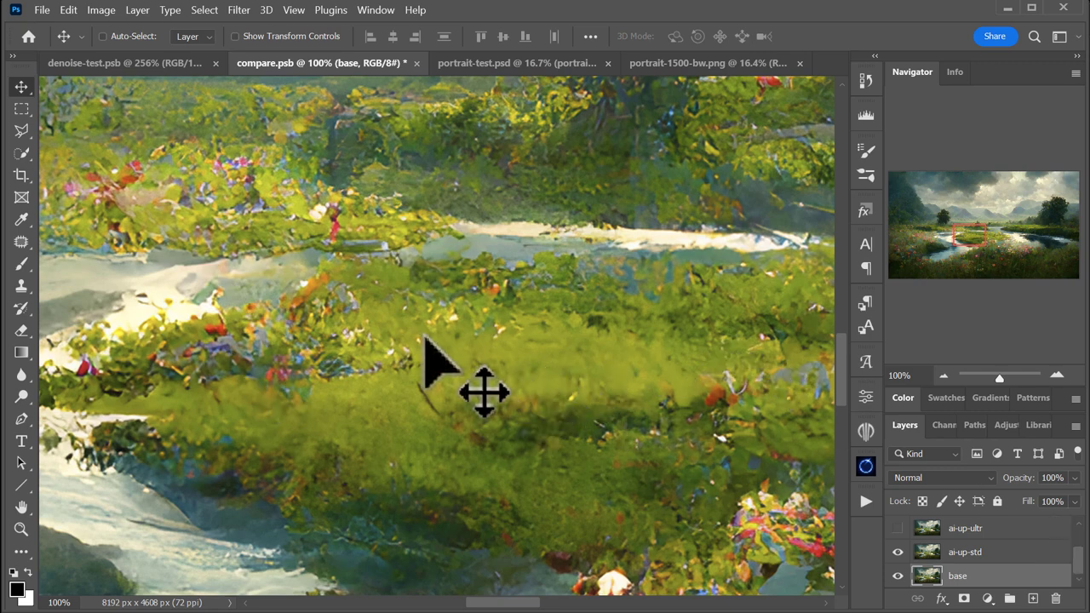
left_click_drag(425, 338, 743, 308)
left_click_drag(762, 316, 418, 335)
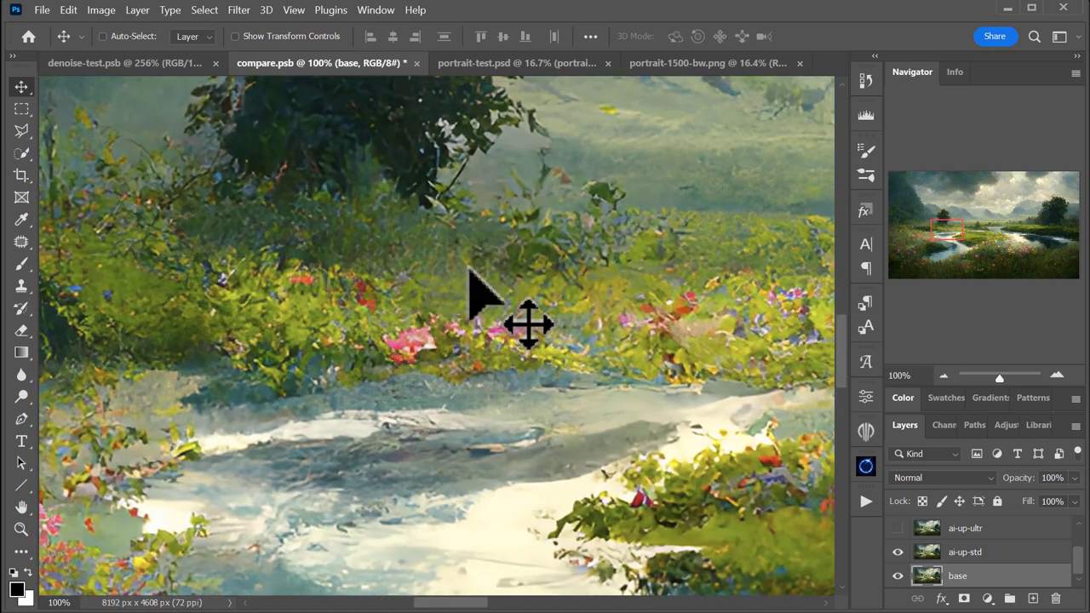
left_click(908, 550)
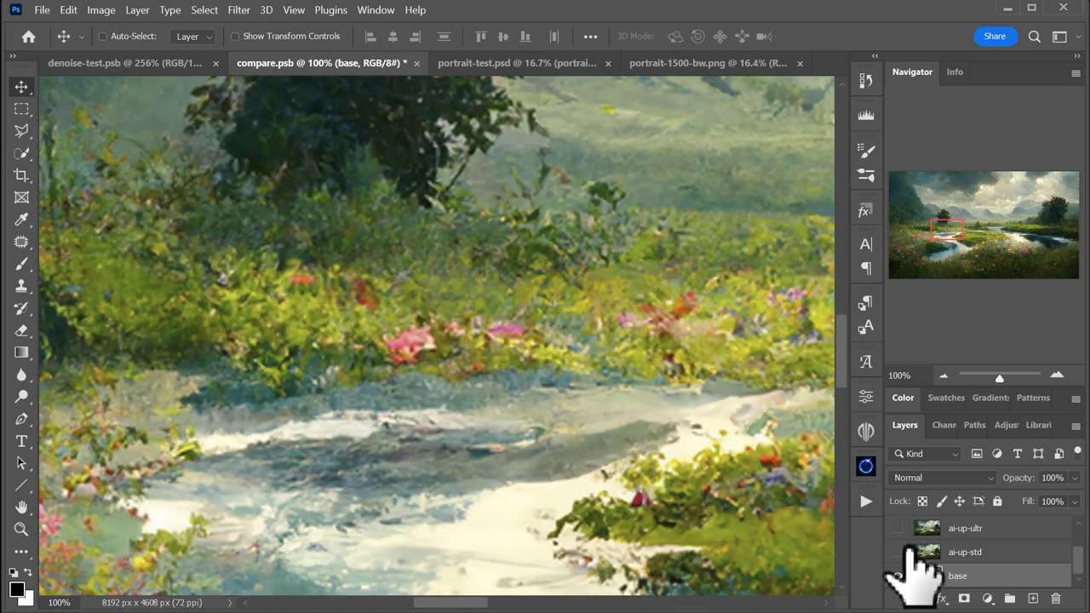
left_click(908, 550)
left_click(908, 550)
left_click(908, 551)
scroll(498, 353, "down", 1)
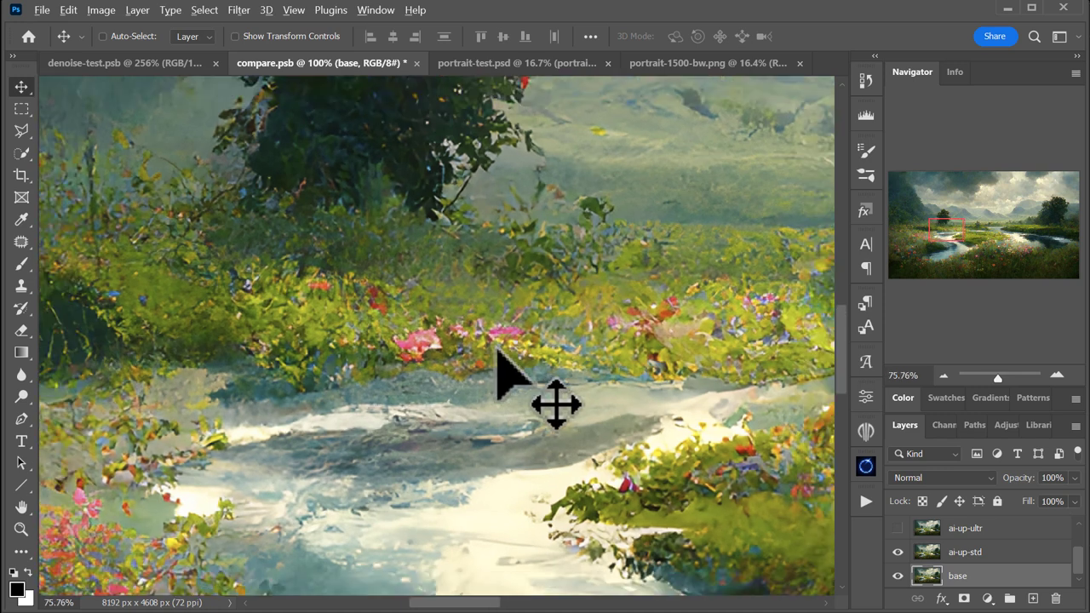
scroll(503, 349, "down", 2)
scroll(459, 322, "up", 2)
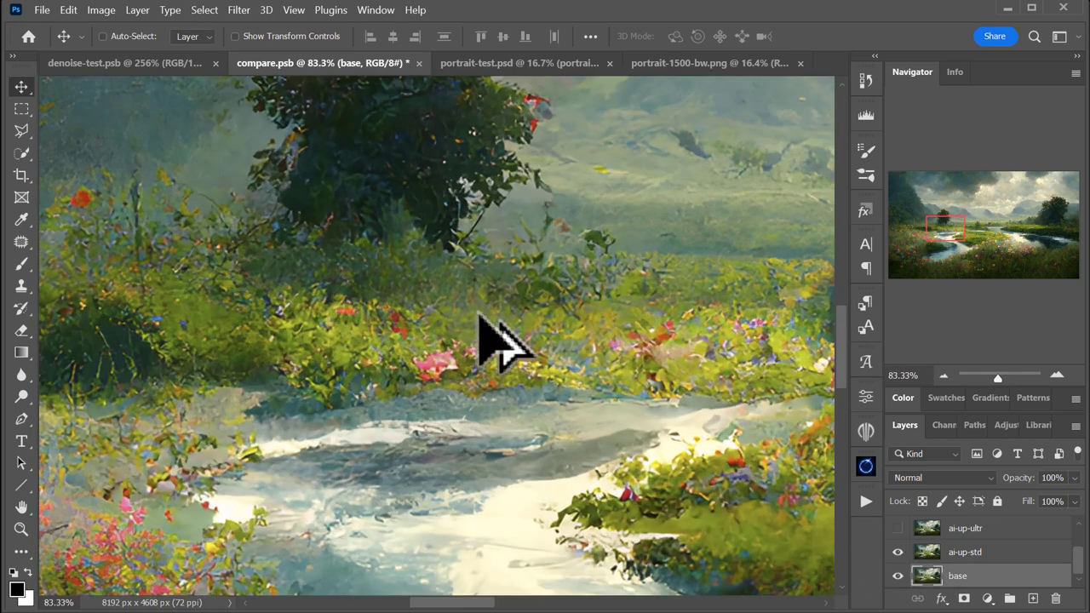
Zoom to 100% on the flowers and toggle ai-up-std and ai-up-ultr to compare.
left_click(21, 529)
left_click(402, 393)
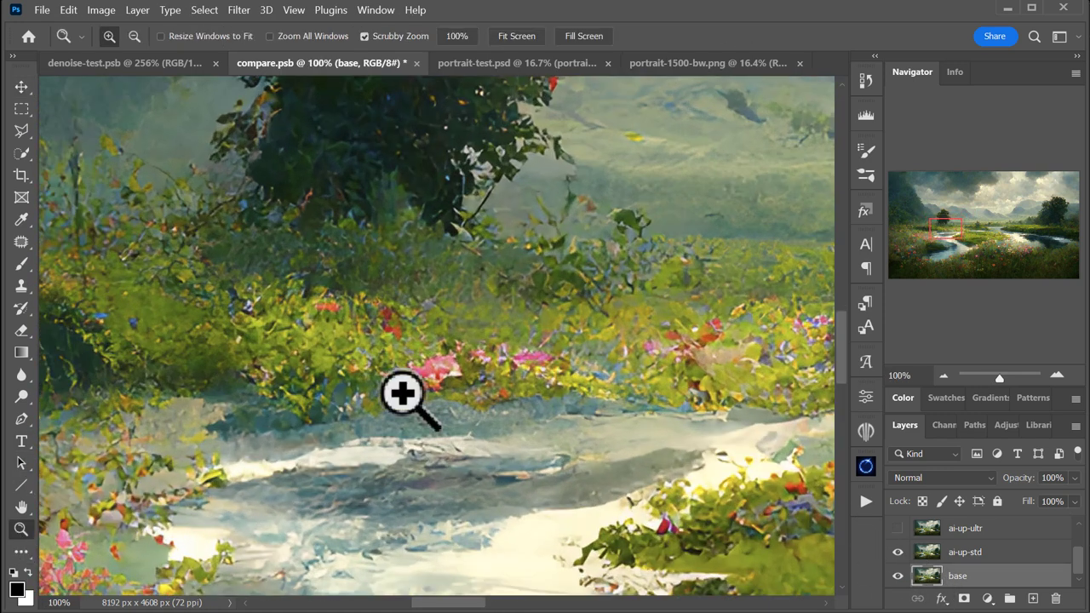
left_click(898, 552)
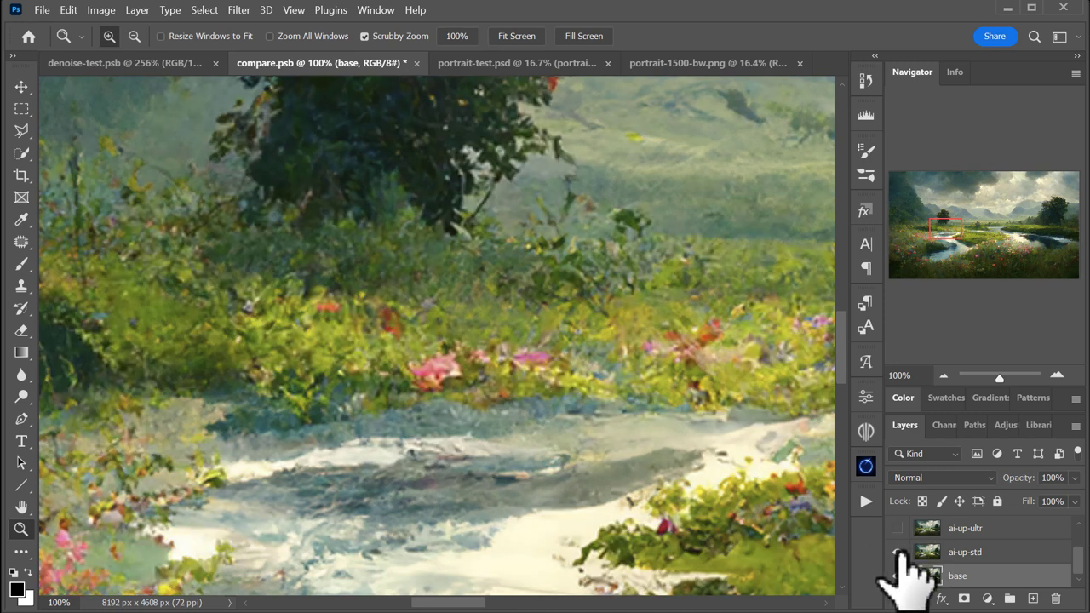
left_click(898, 551)
left_click(898, 528)
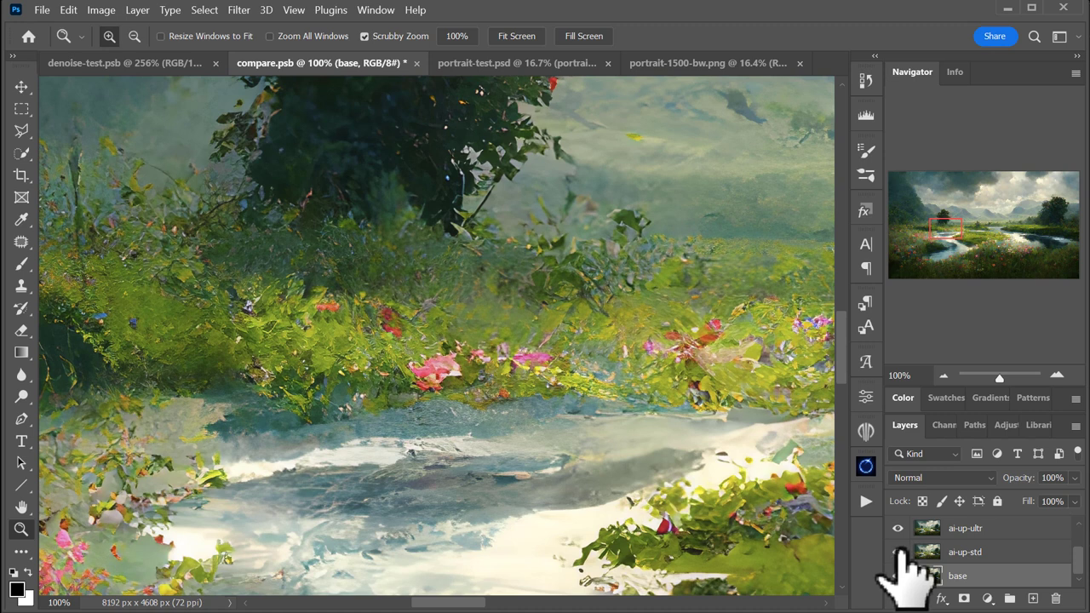
left_click(899, 528)
left_click(899, 528)
left_click(899, 528)
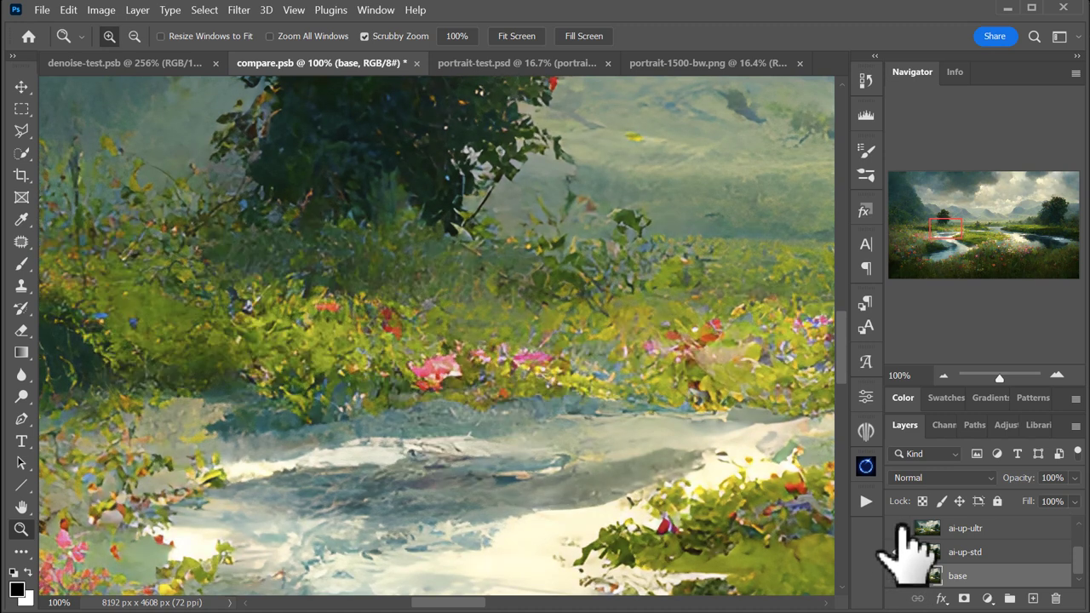
left_click(901, 528)
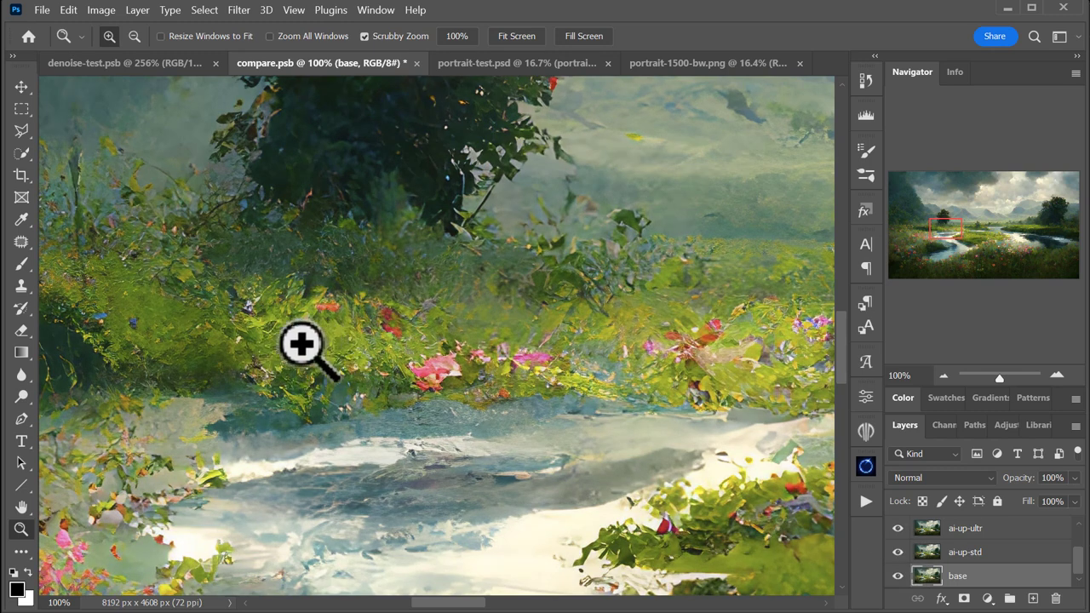
Zoom to about 320% on the foliage, toggle ai-up-ultr, then zoom out to 150%.
left_click_drag(323, 347, 372, 379)
left_click_drag(244, 302, 442, 332)
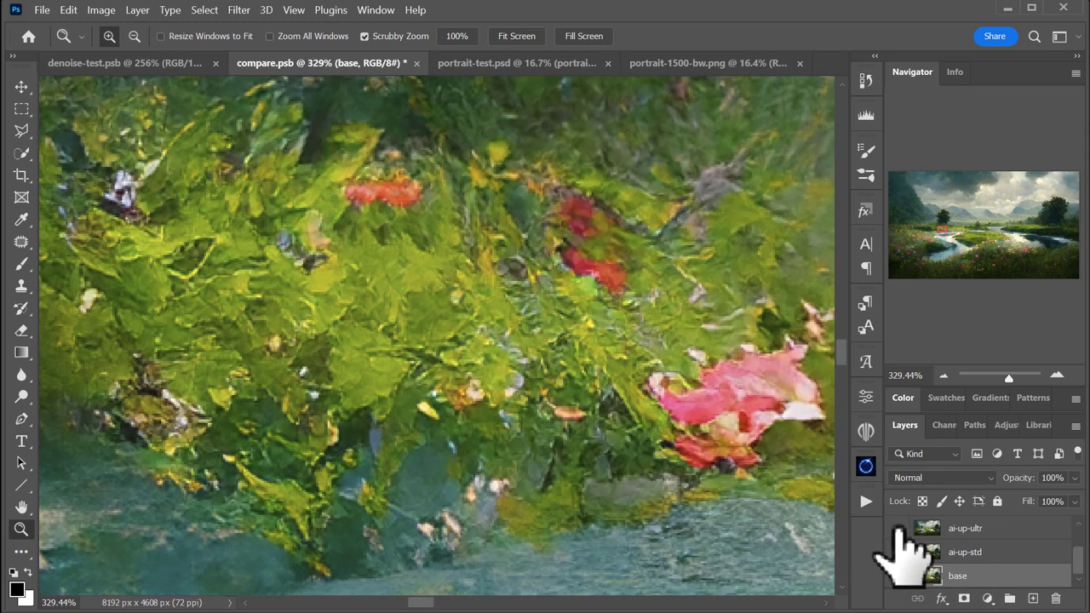
left_click(897, 527)
left_click(897, 528)
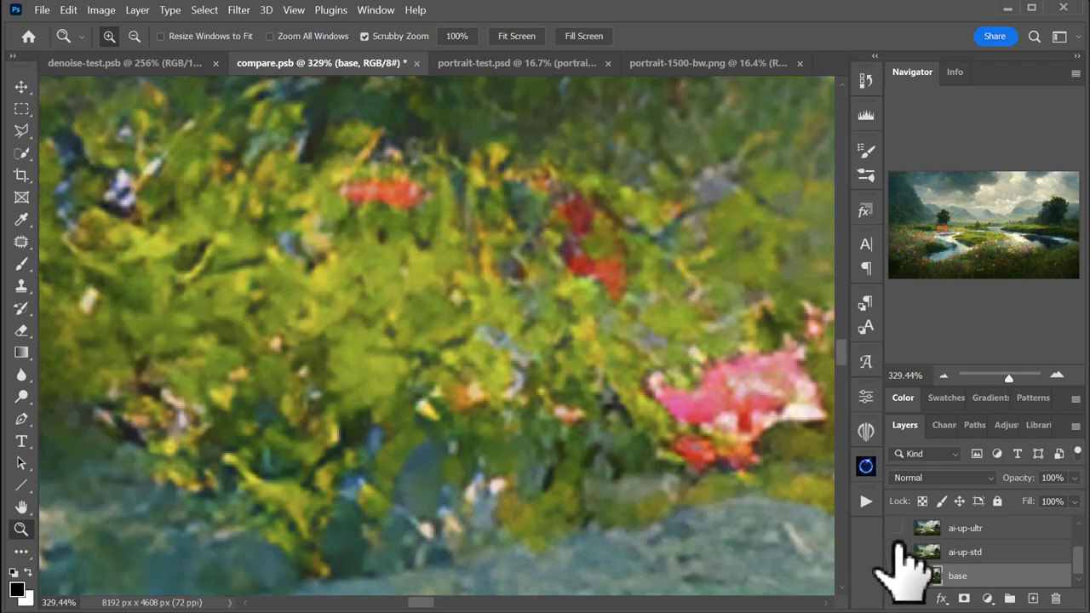
left_click(899, 528)
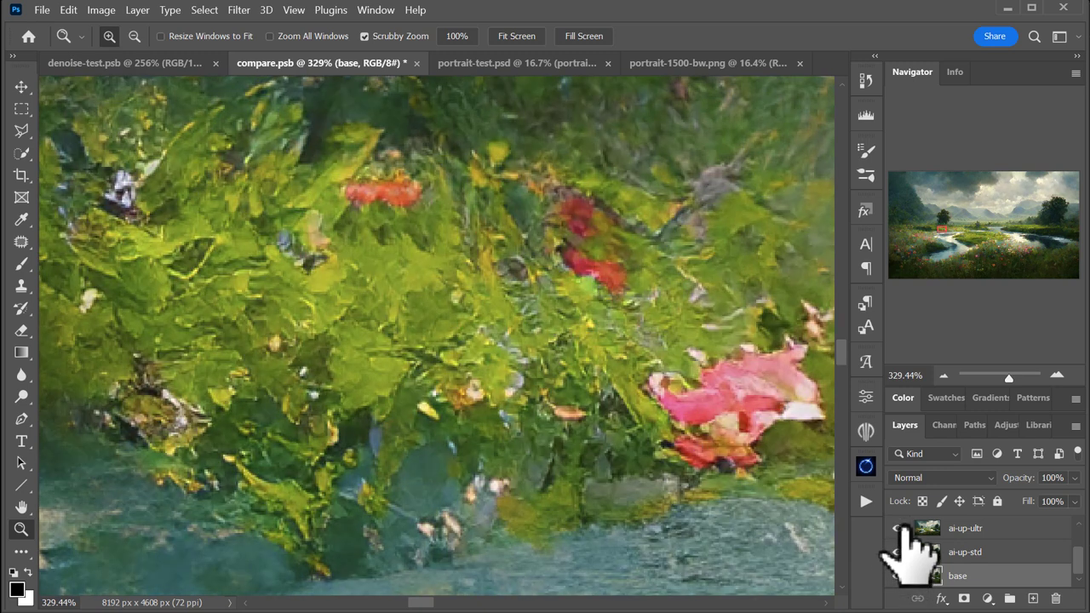
left_click(899, 528)
left_click(899, 528)
left_click(899, 528)
left_click(899, 528)
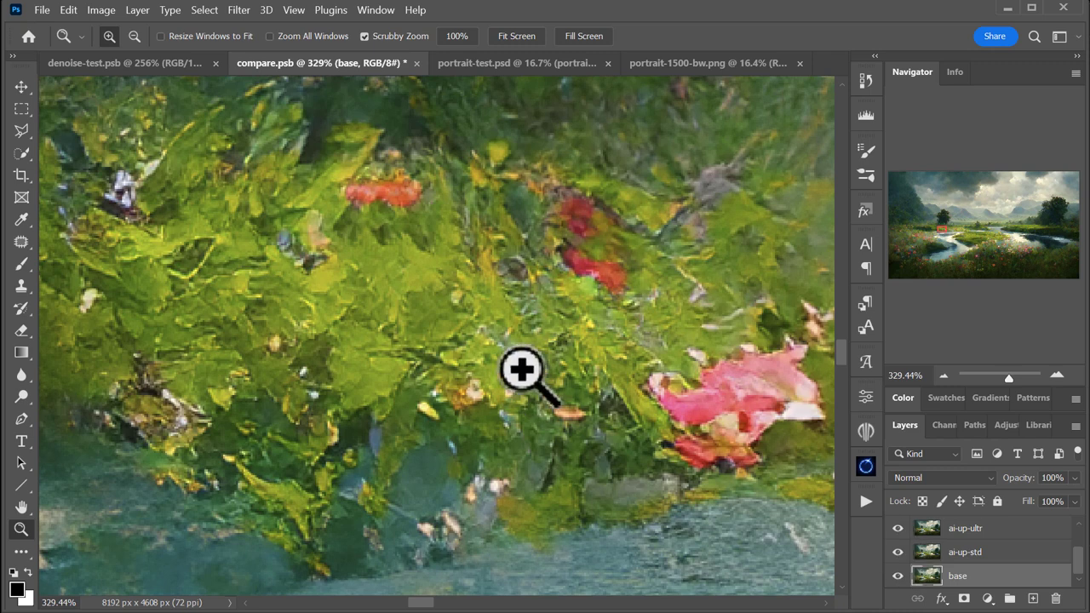
left_click_drag(706, 372, 258, 351)
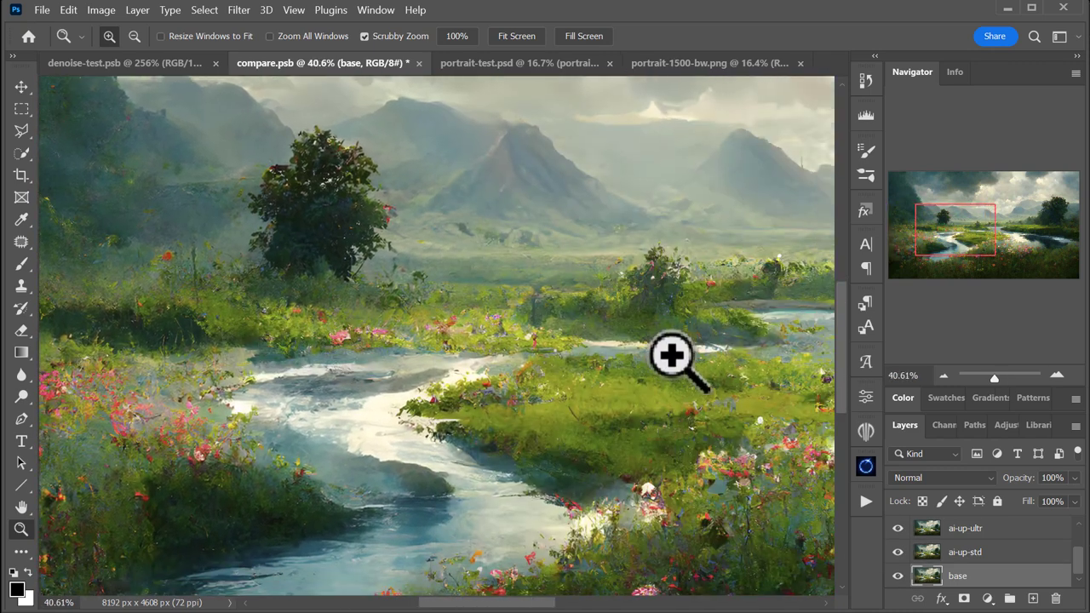
Zoom out to the whole landscape, hide the upscale layers, and zoom into the clouds.
left_click_drag(676, 360, 465, 360)
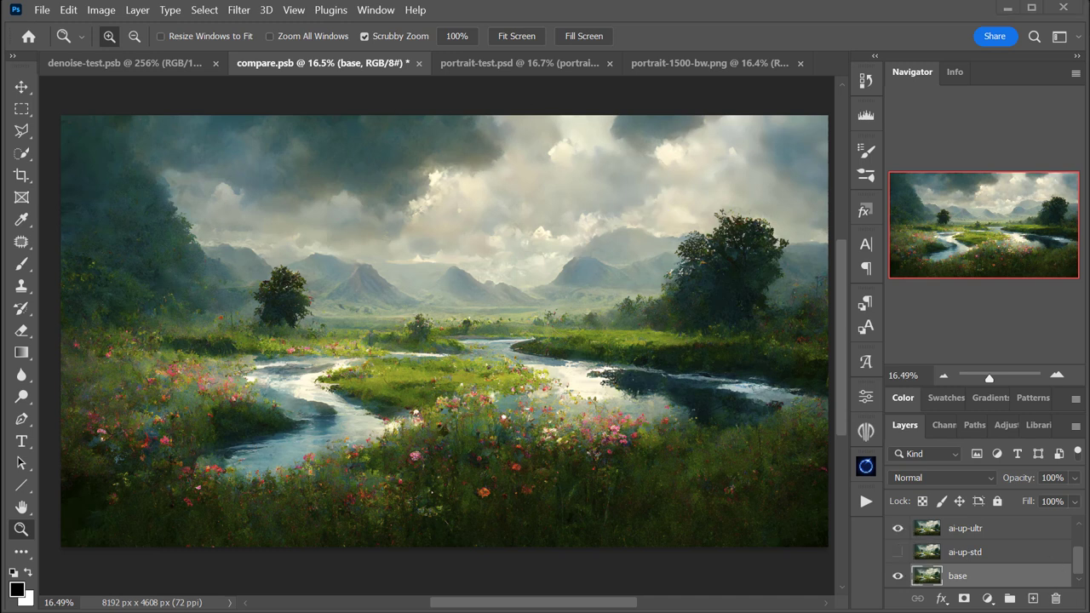
left_click(899, 527)
left_click(899, 526)
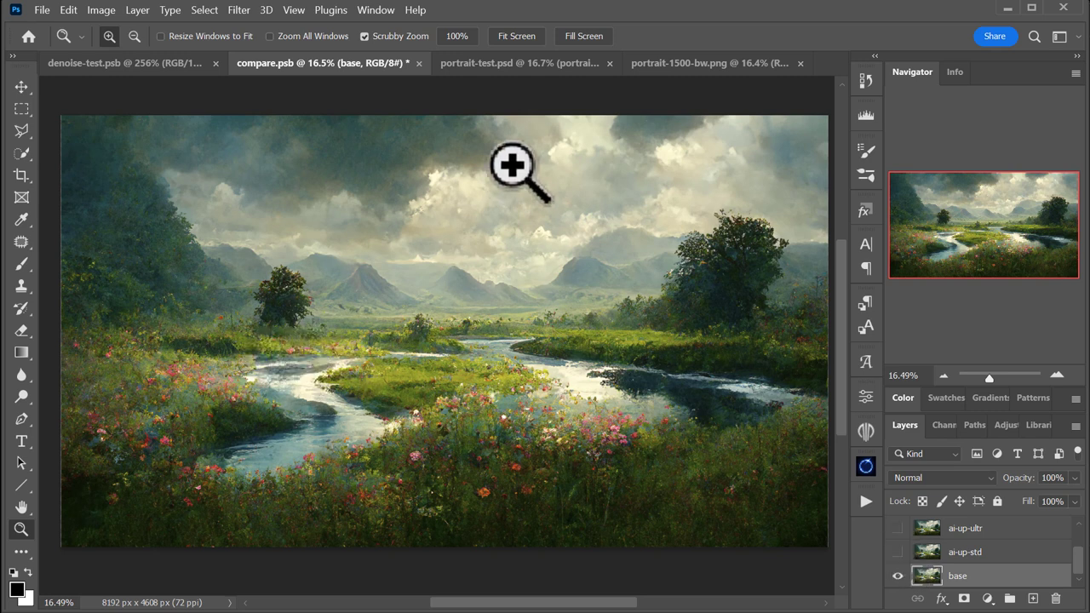
left_click_drag(577, 179, 499, 297)
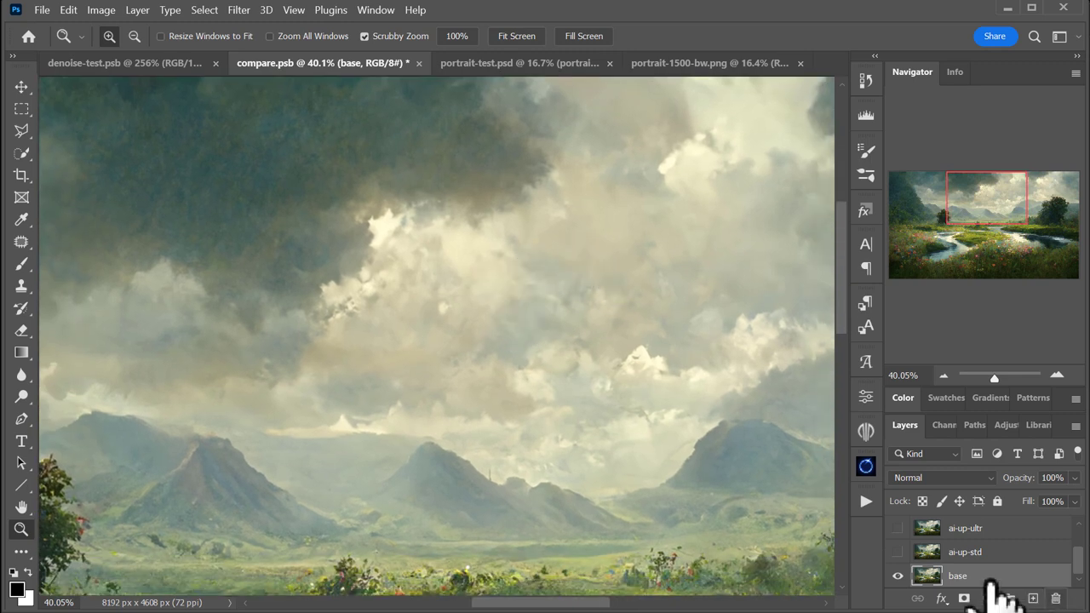
Toggle ai-up-ultr repeatedly against base to compare cloud detail.
left_click(899, 528)
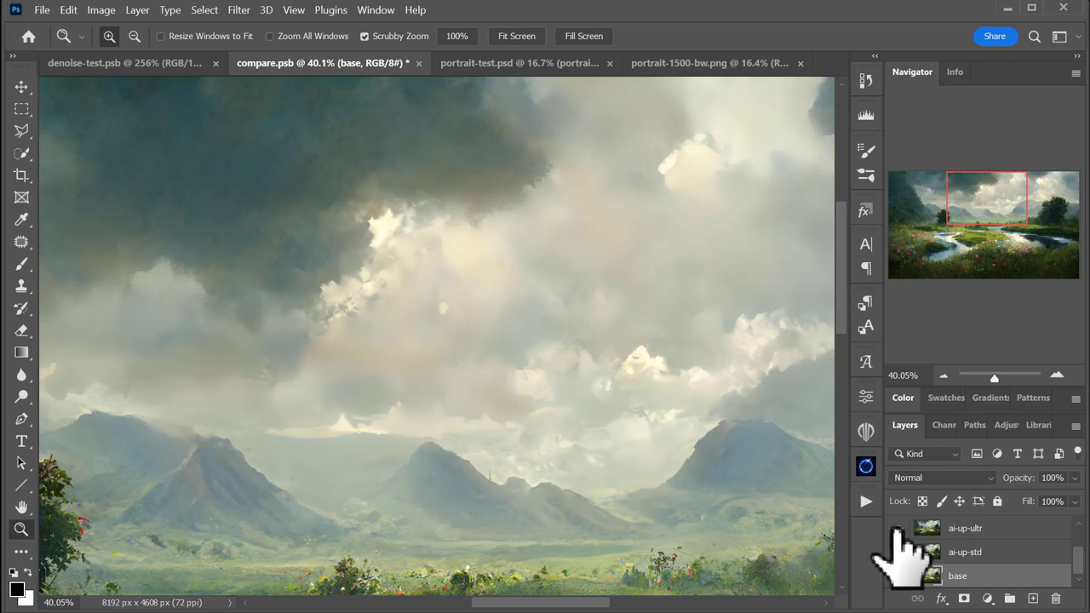
left_click(898, 528)
left_click(898, 528)
left_click(898, 528)
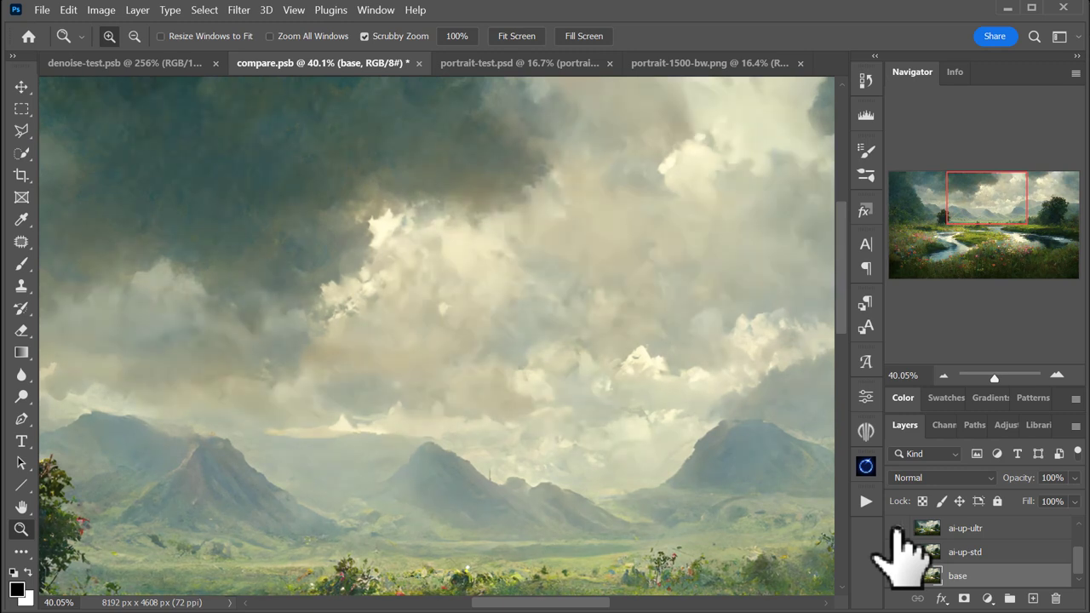
left_click(899, 528)
left_click(898, 528)
left_click(898, 528)
left_click(898, 528)
scroll(954, 572, "up", 1)
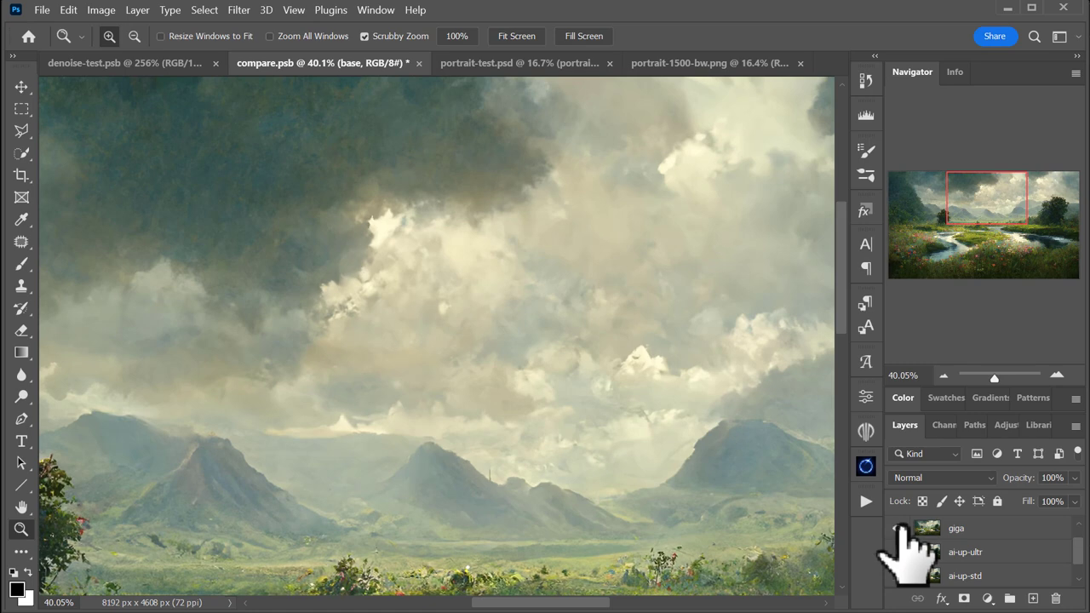
mouse_move(627, 377)
left_mouse_down()
mouse_move(596, 383)
mouse_move(618, 378)
left_mouse_up()
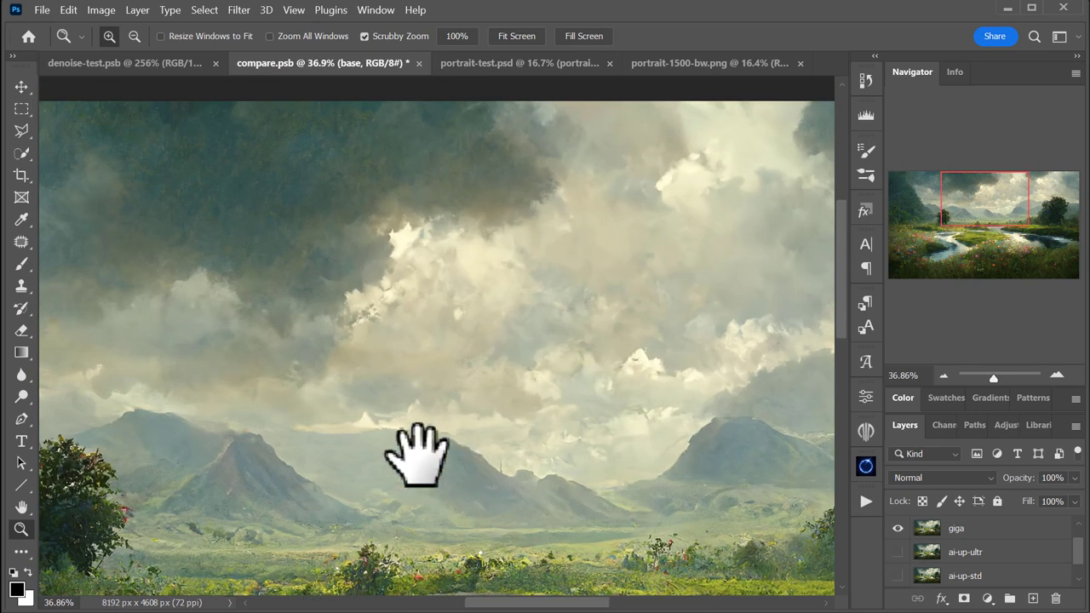
left_click_drag(417, 456, 562, 145)
left_click_drag(457, 255, 482, 271)
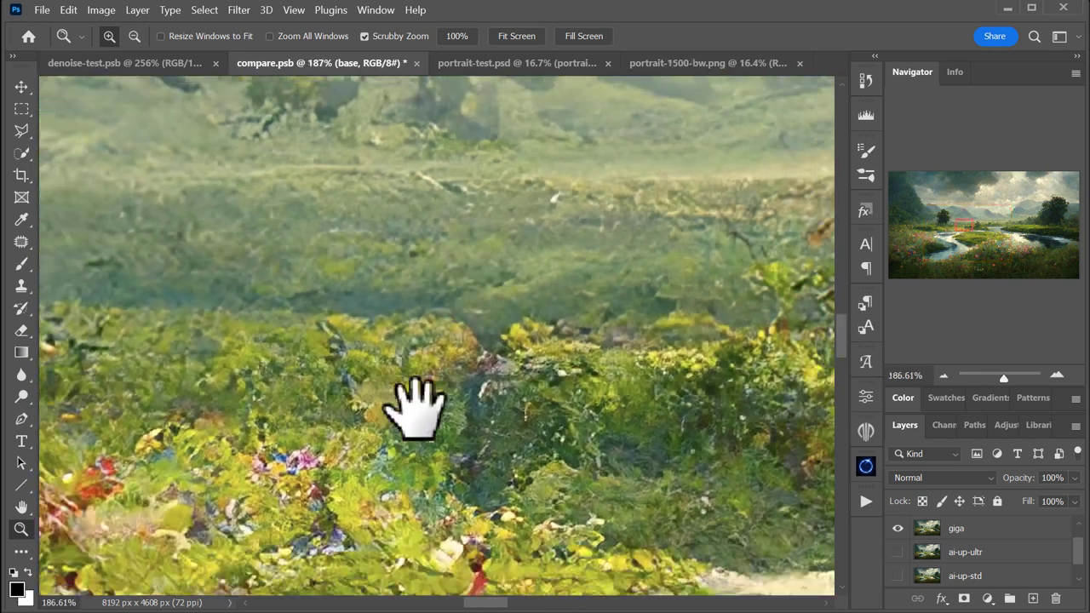
left_click_drag(415, 409, 788, 376)
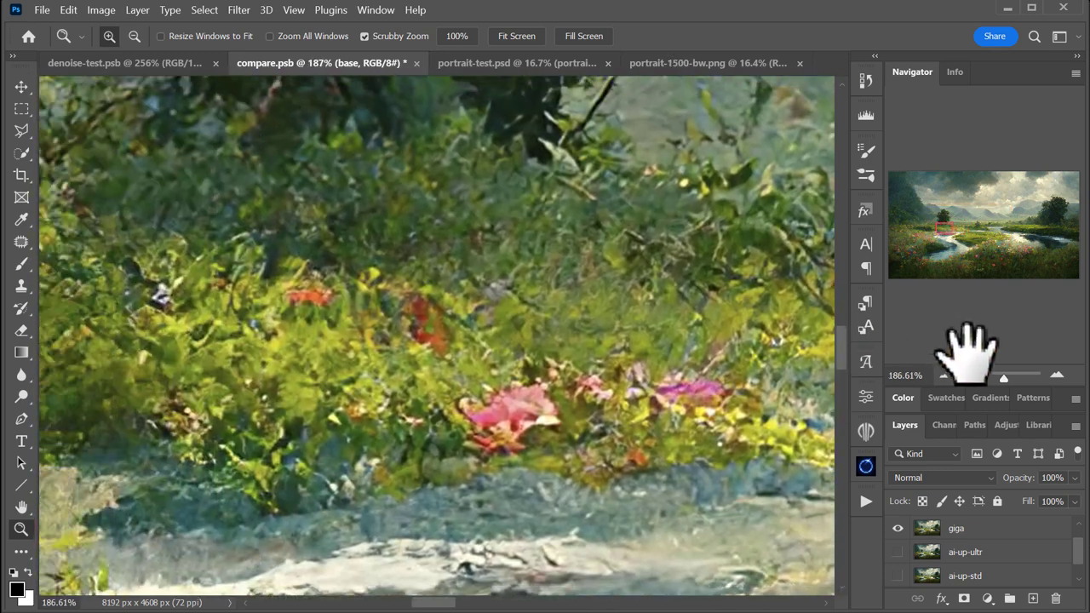
left_click_drag(540, 369, 574, 388)
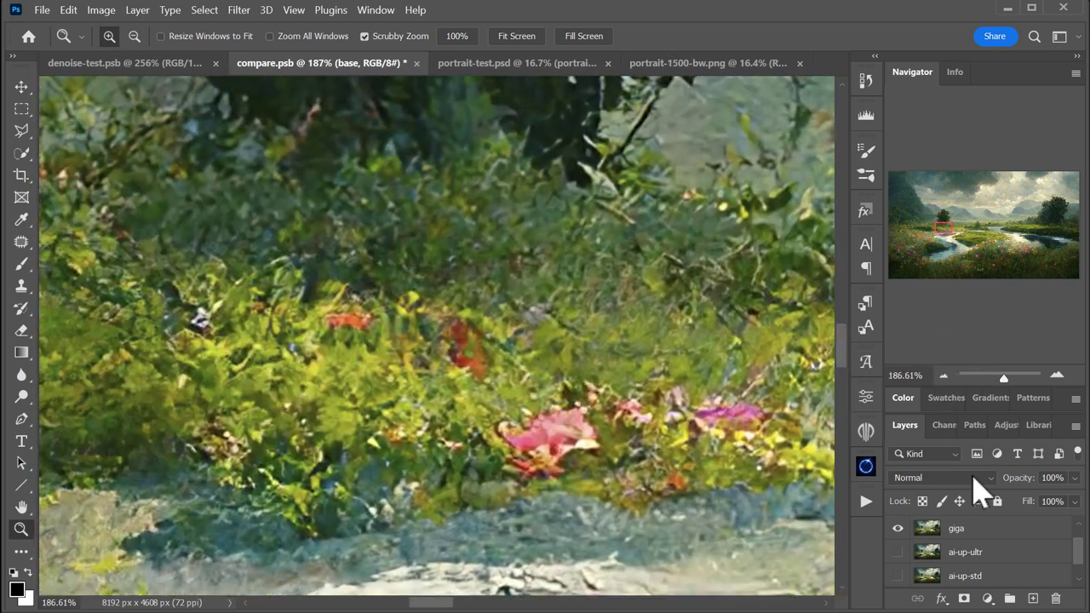
left_click(903, 528)
left_click(902, 528)
left_click(903, 528)
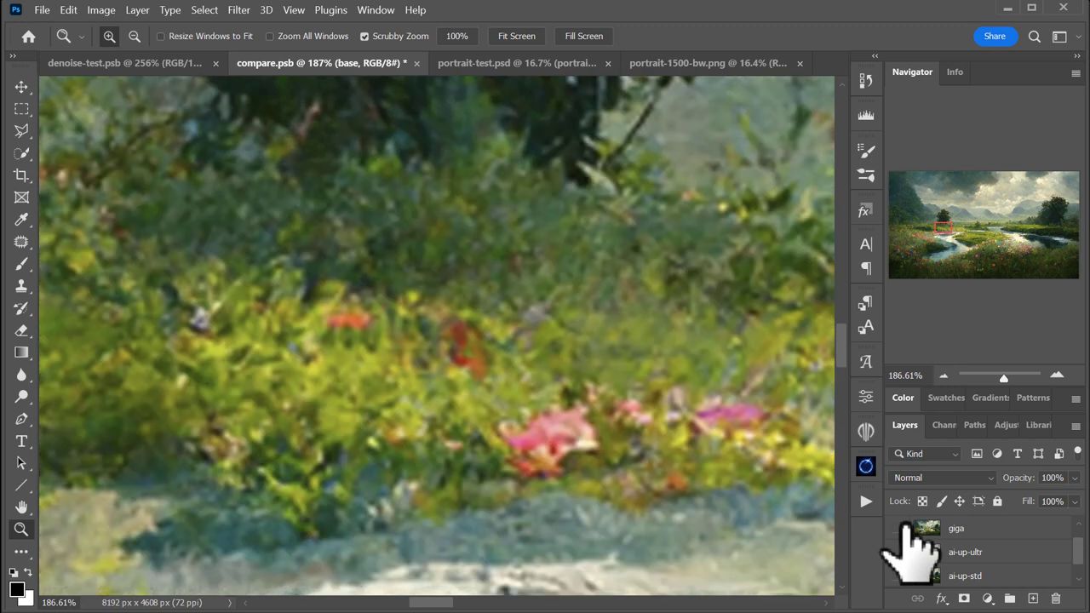
left_click(901, 528)
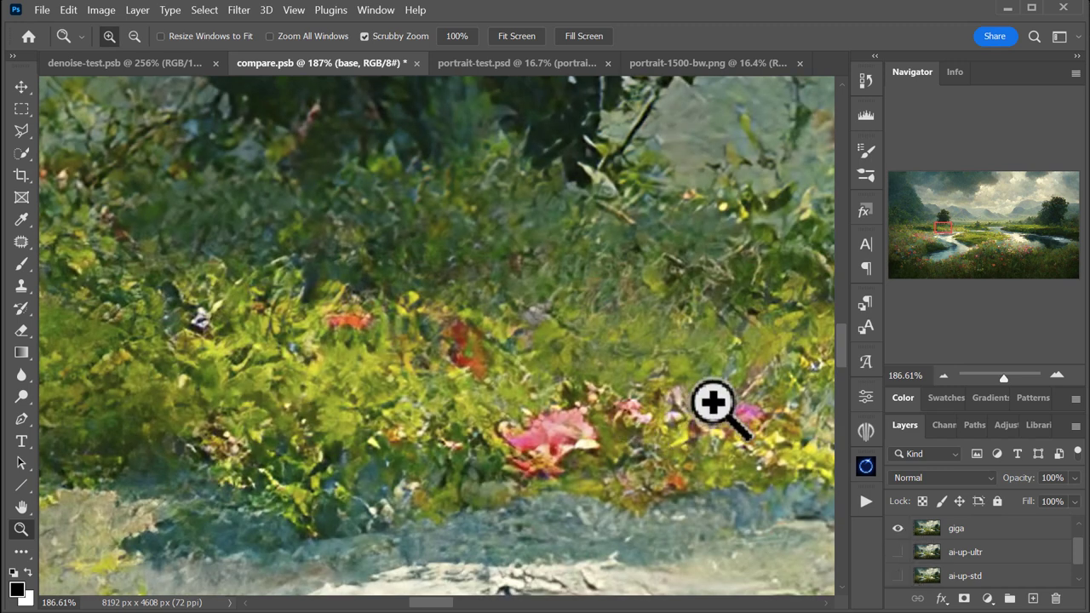
left_click_drag(726, 375, 523, 348)
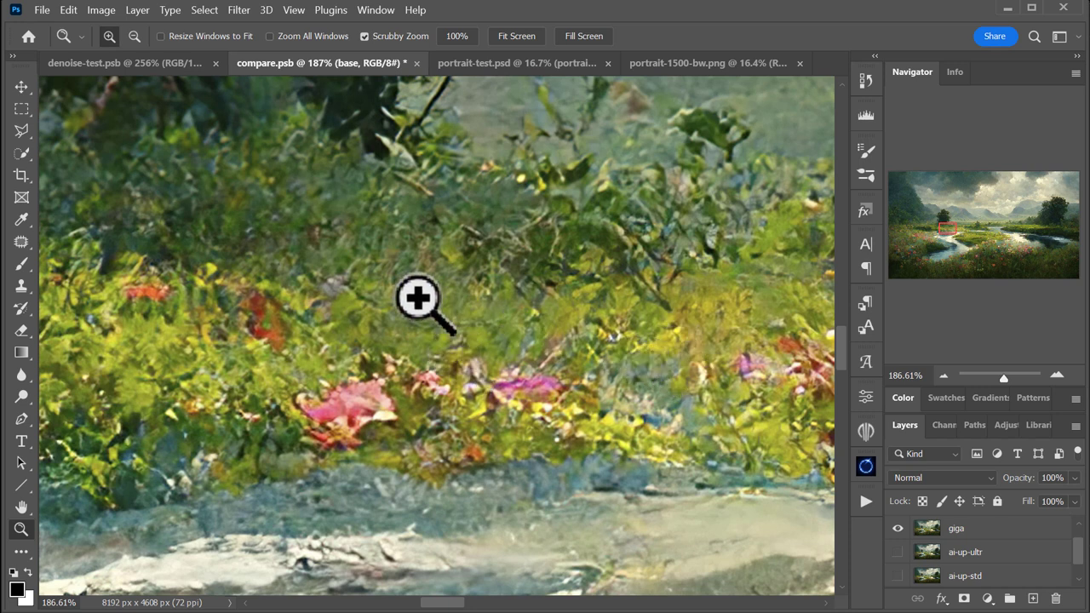
left_click_drag(417, 298, 453, 298)
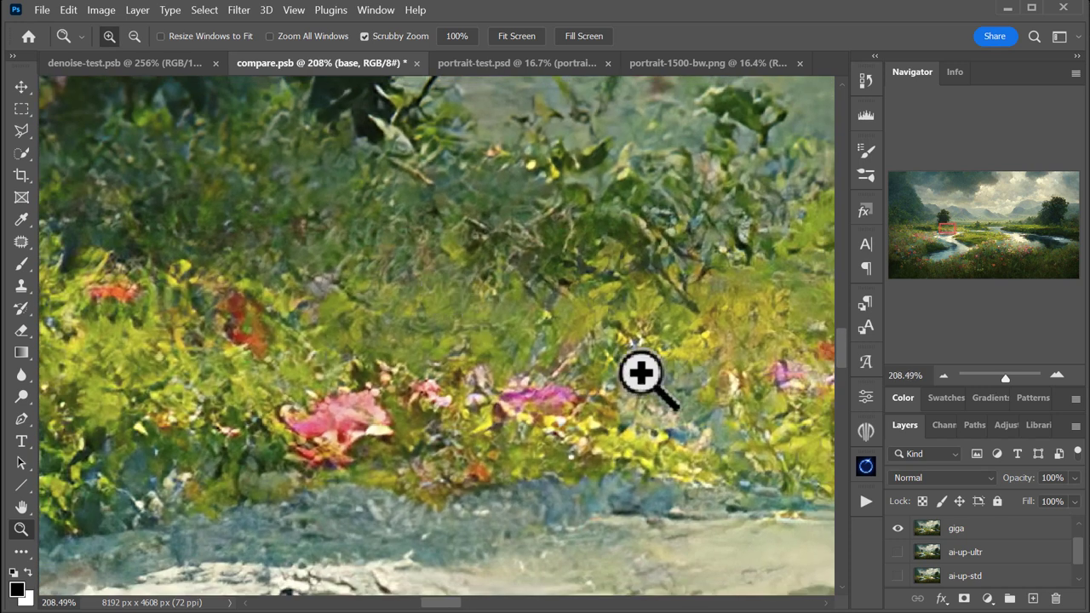
left_click(896, 528)
left_click(897, 528)
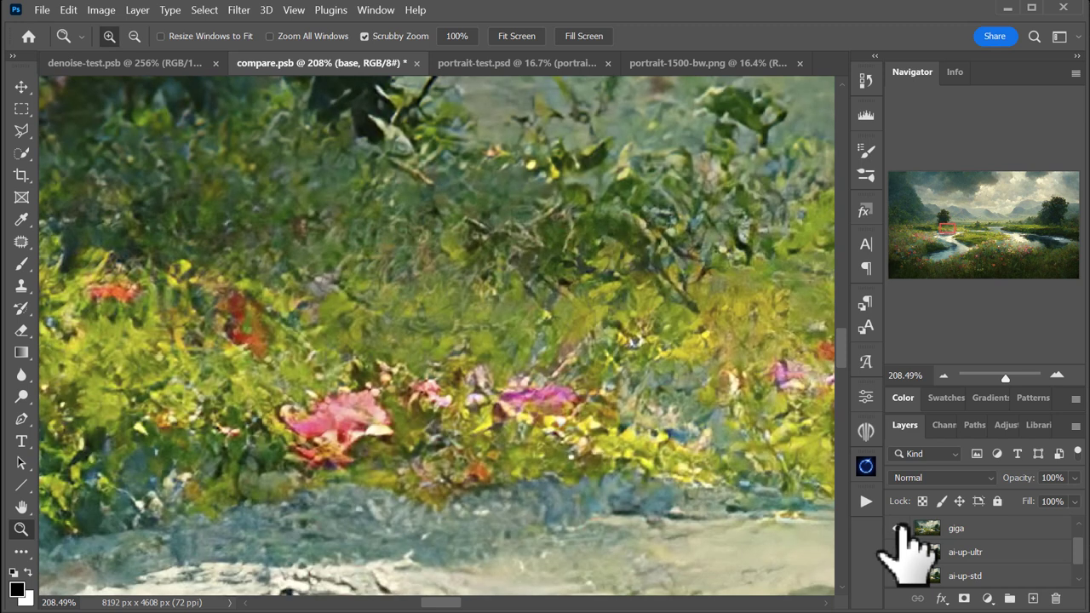
left_click(897, 528)
left_click(897, 551)
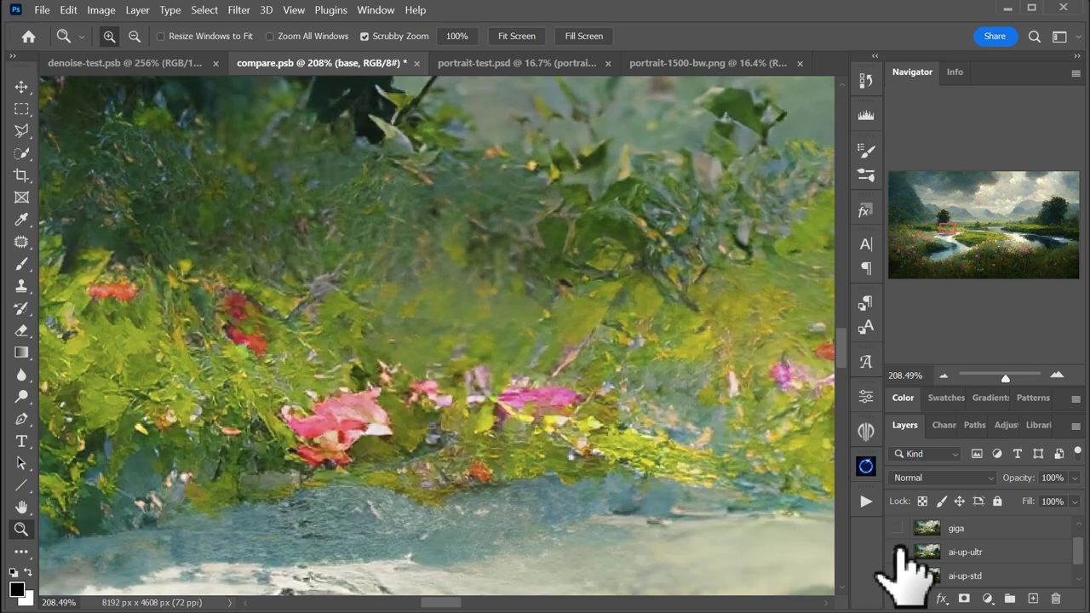
left_click_drag(418, 431, 540, 414)
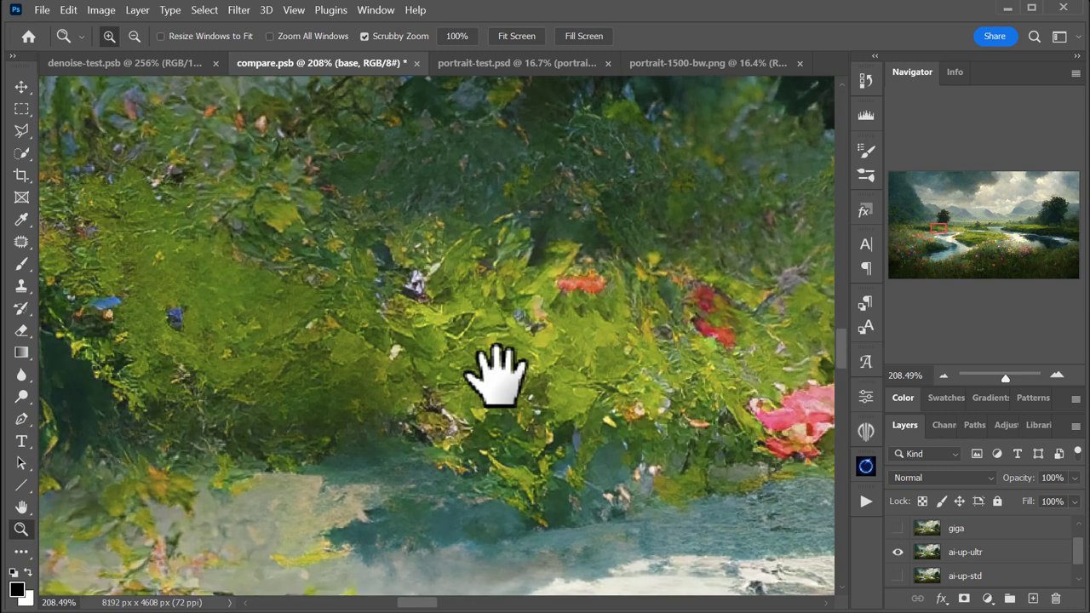
left_click(898, 528)
left_click(897, 528)
left_click(898, 552)
left_click(898, 552)
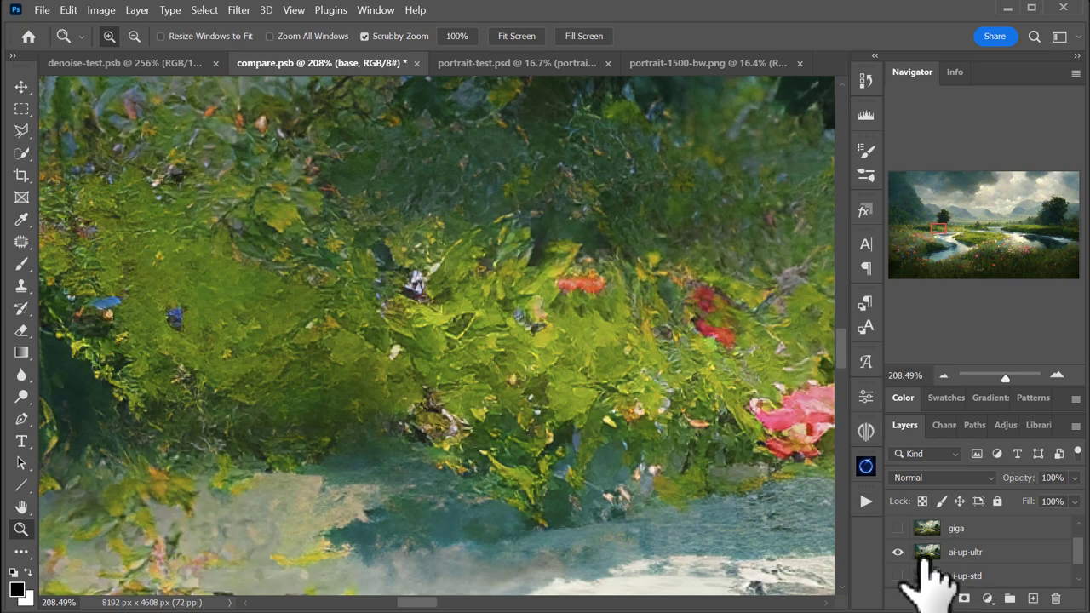
left_click(898, 552)
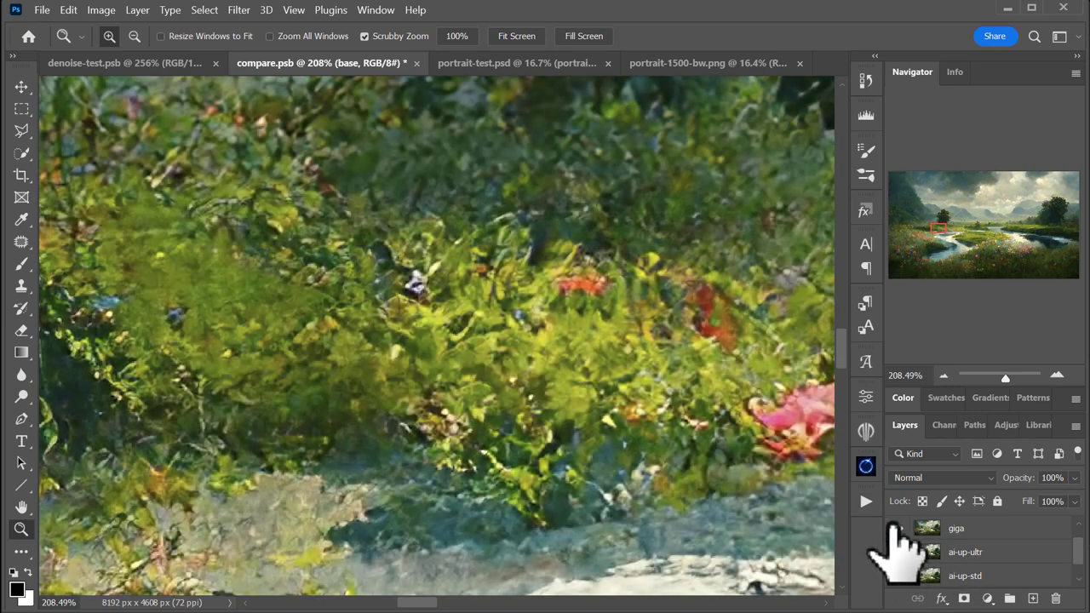
left_click_drag(687, 370, 438, 400)
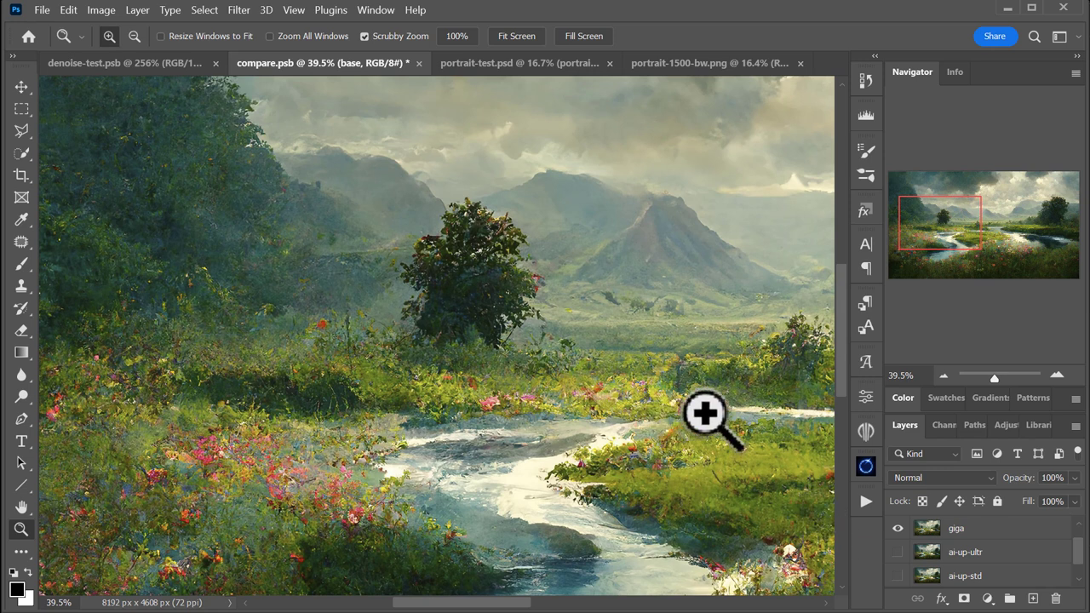
scroll(924, 541, "up", 1)
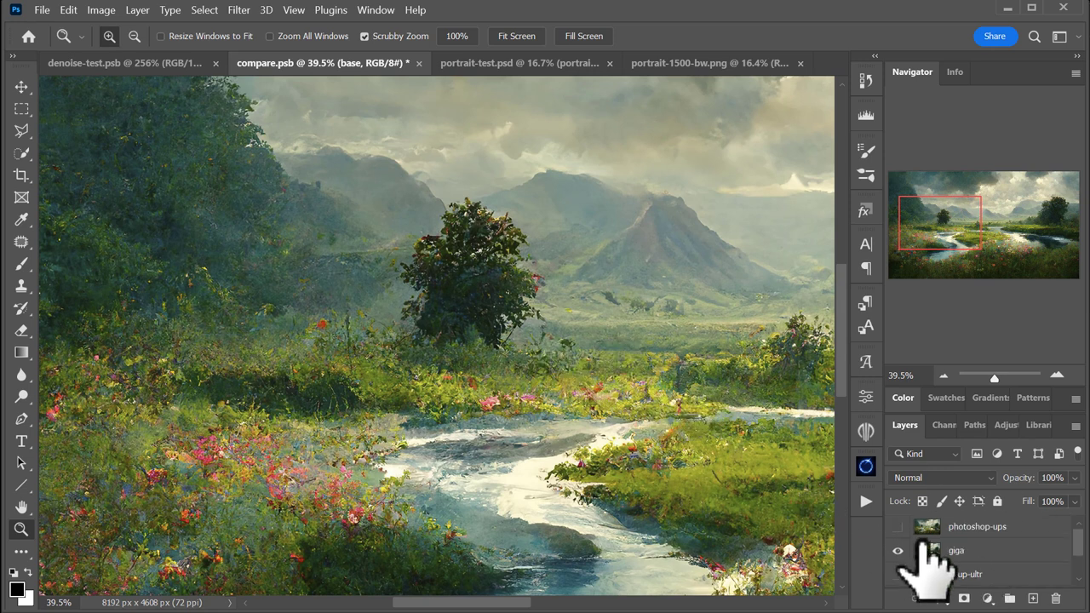
left_click_drag(457, 384, 682, 494)
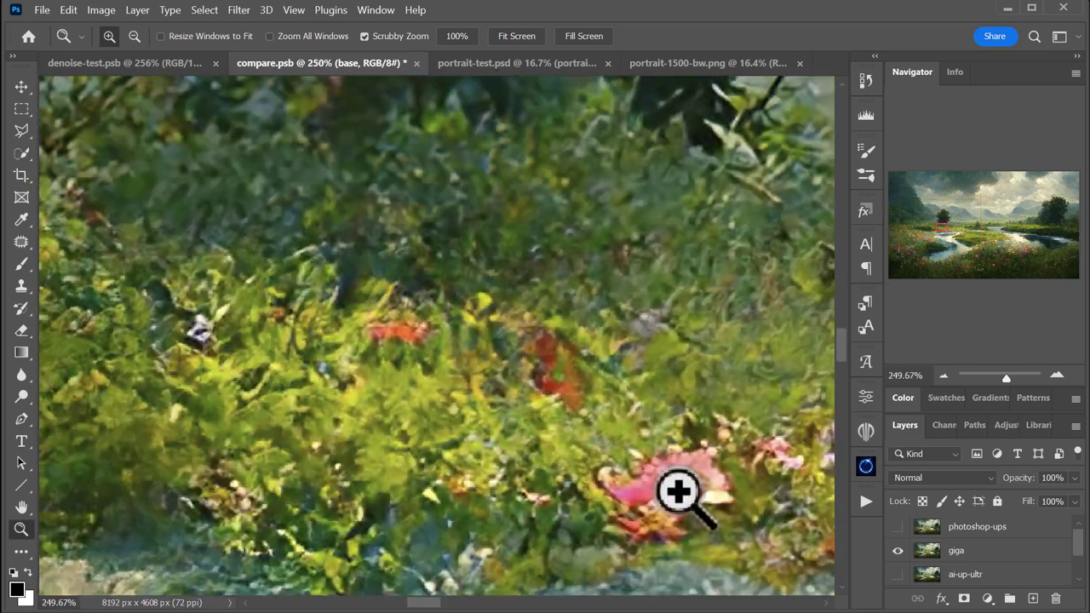
left_click(897, 550)
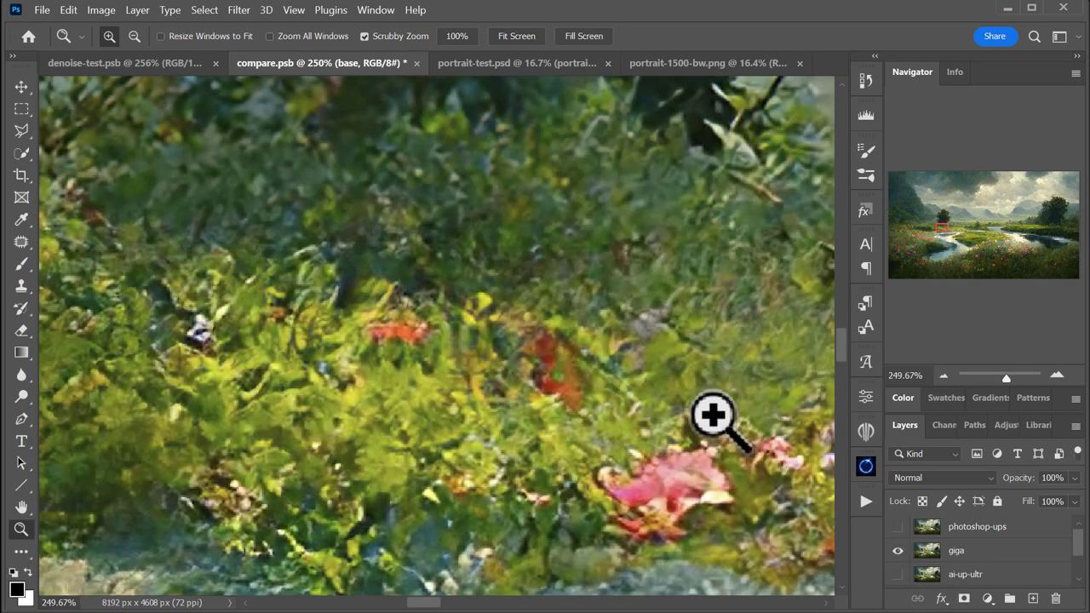
left_click_drag(713, 417, 639, 421)
left_click_drag(740, 401, 421, 418)
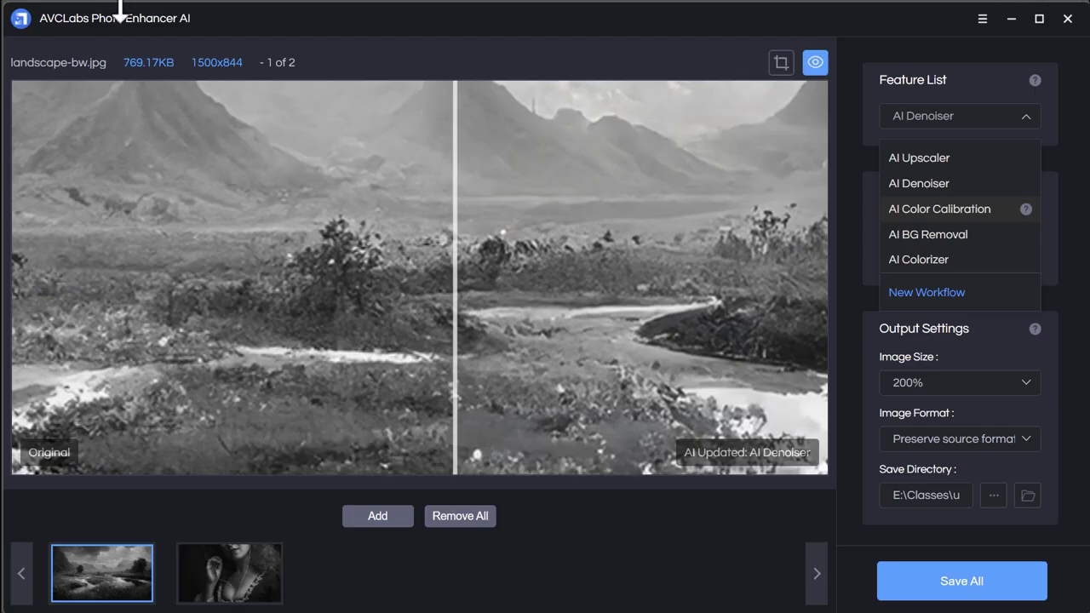
Add the colour summer landscape file as a new image.
left_click(995, 120)
left_click(995, 120)
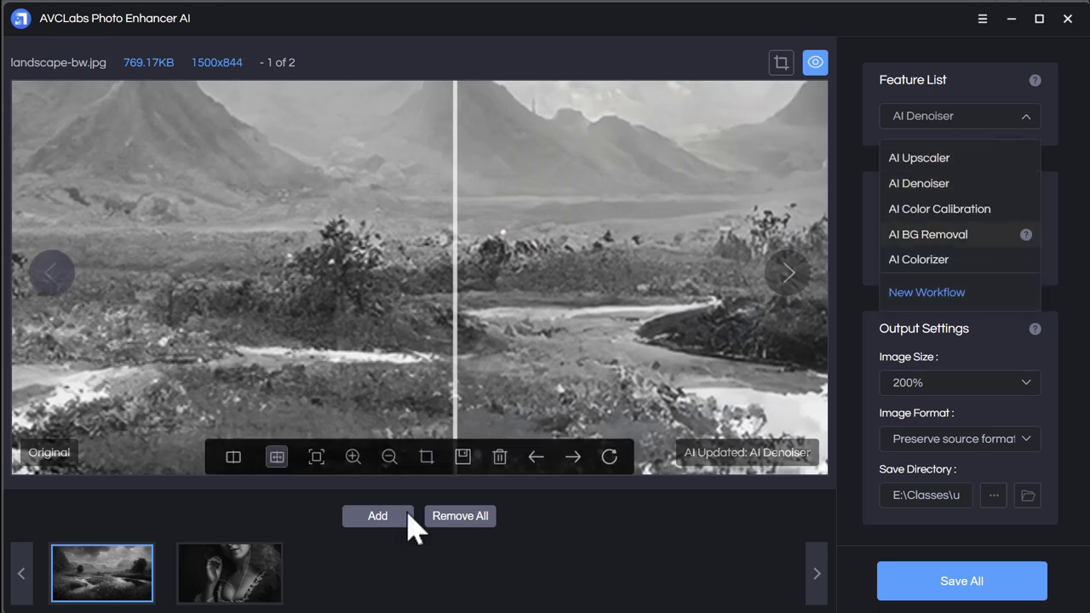
left_click(400, 587)
left_click(385, 518)
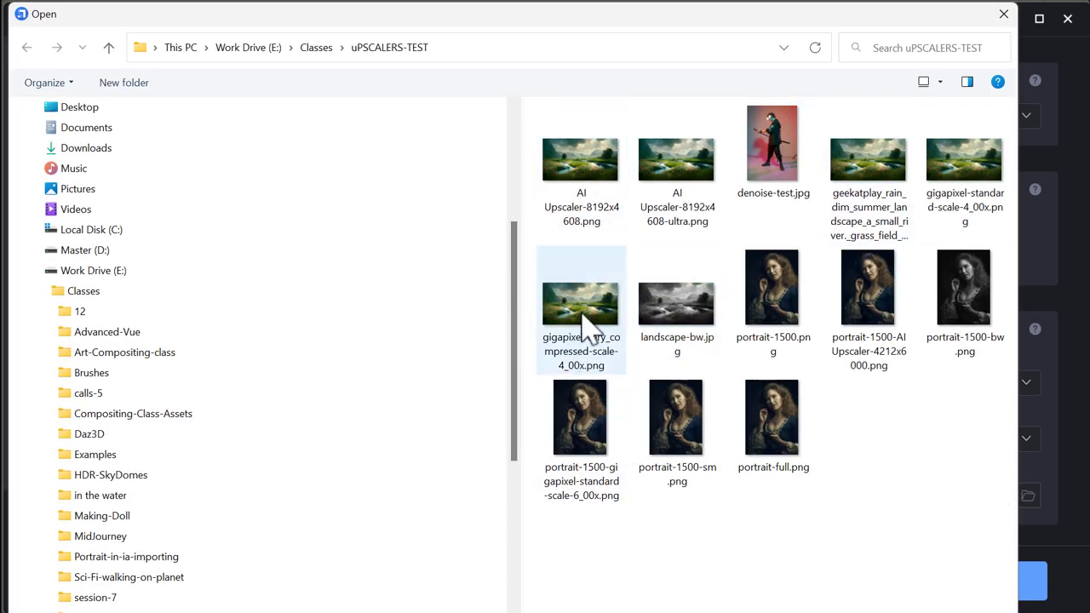
left_click(898, 175)
key("Return")
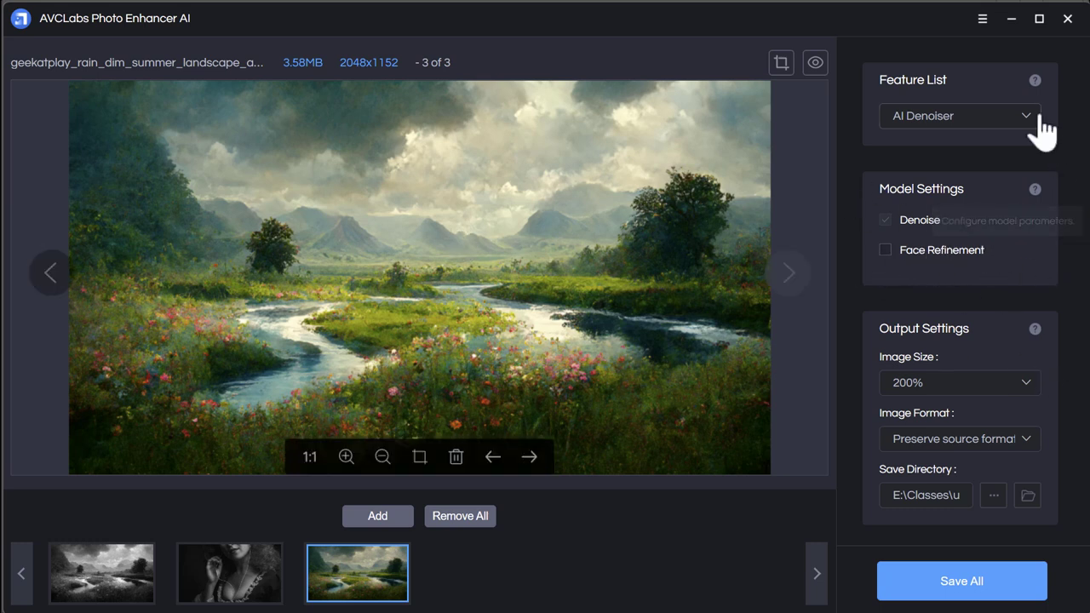
Switch the feature to AI Upscaler and start a before-and-after preview.
left_click(956, 114)
left_click(929, 160)
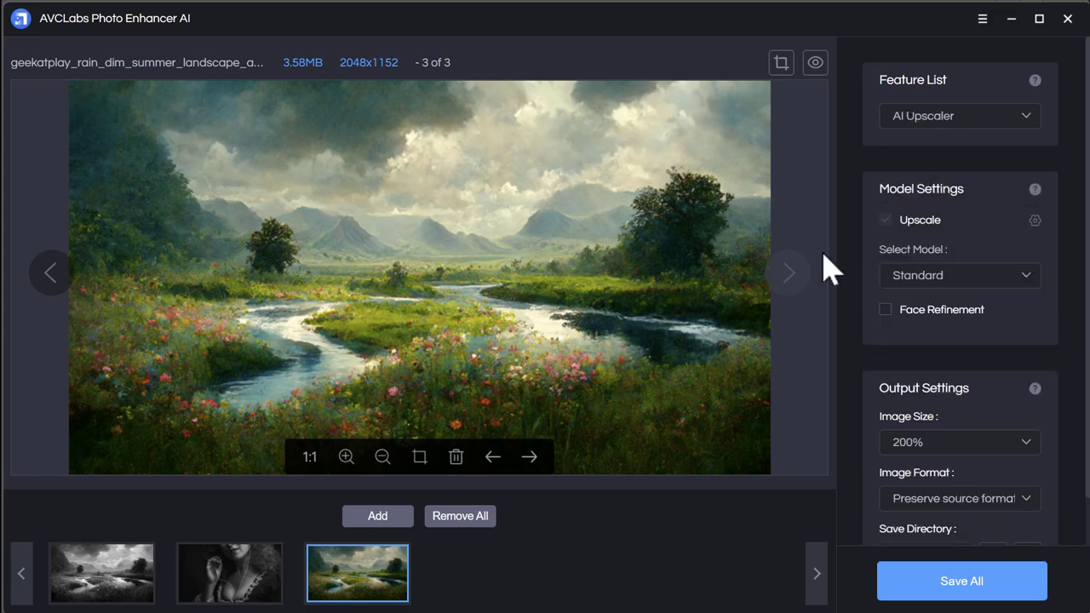
left_click(815, 62)
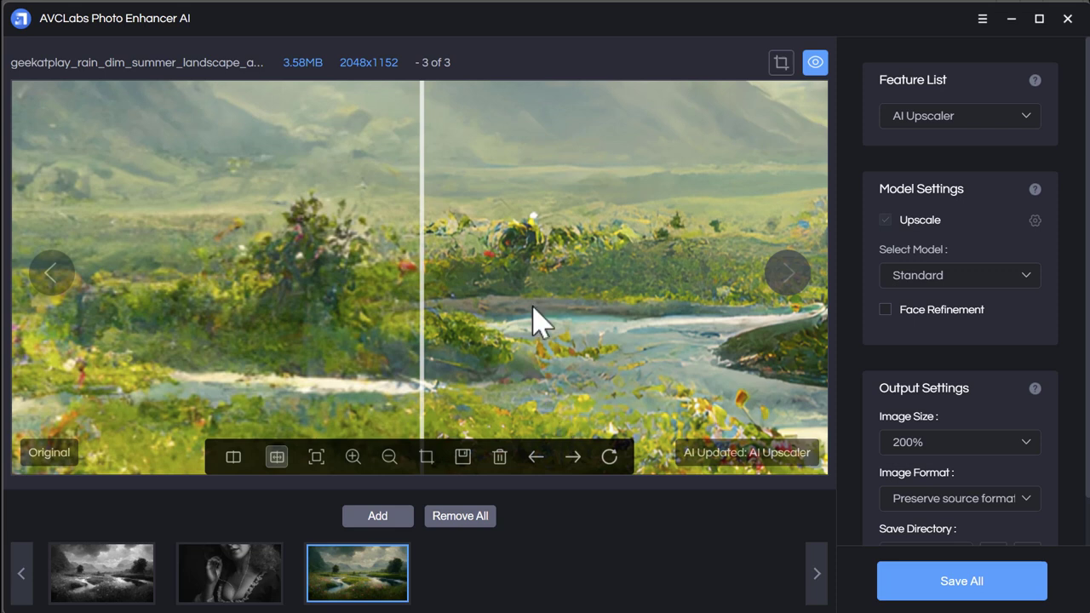
left_click_drag(534, 322, 578, 402)
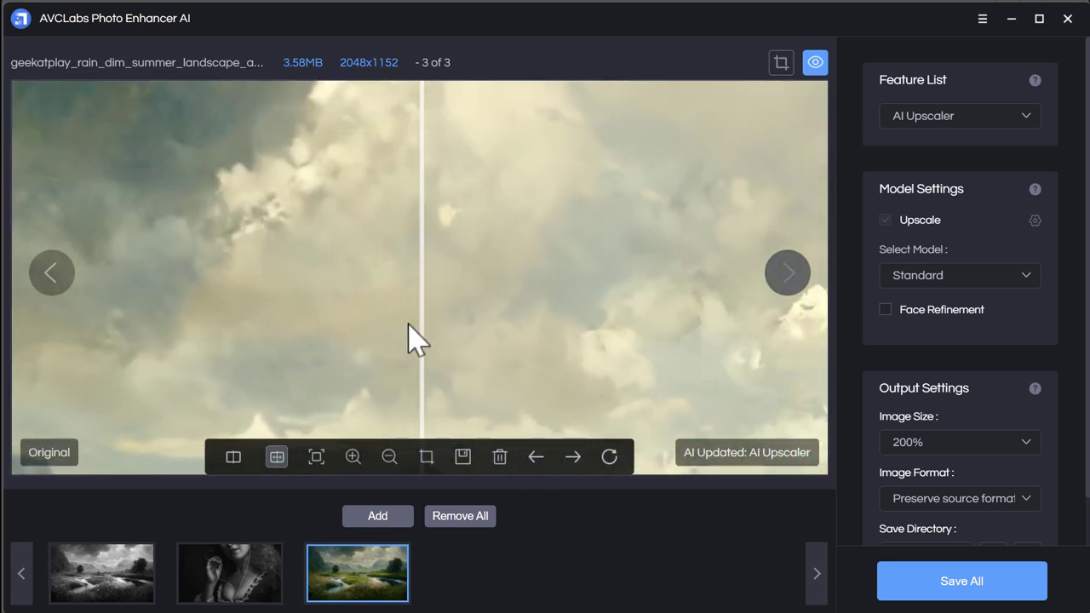
left_click_drag(420, 325, 572, 324)
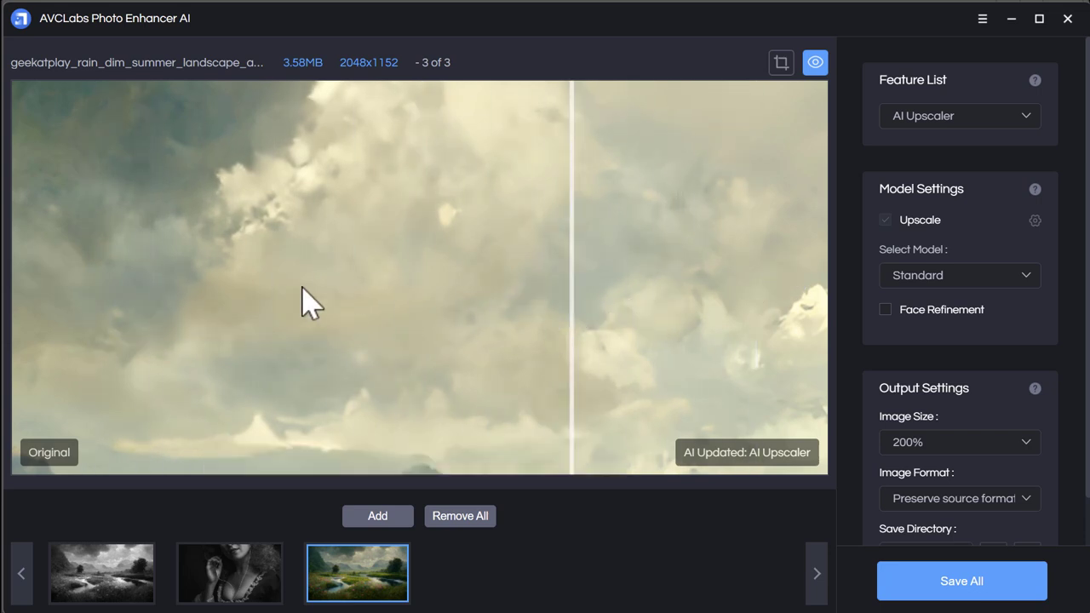
mouse_move(340, 328)
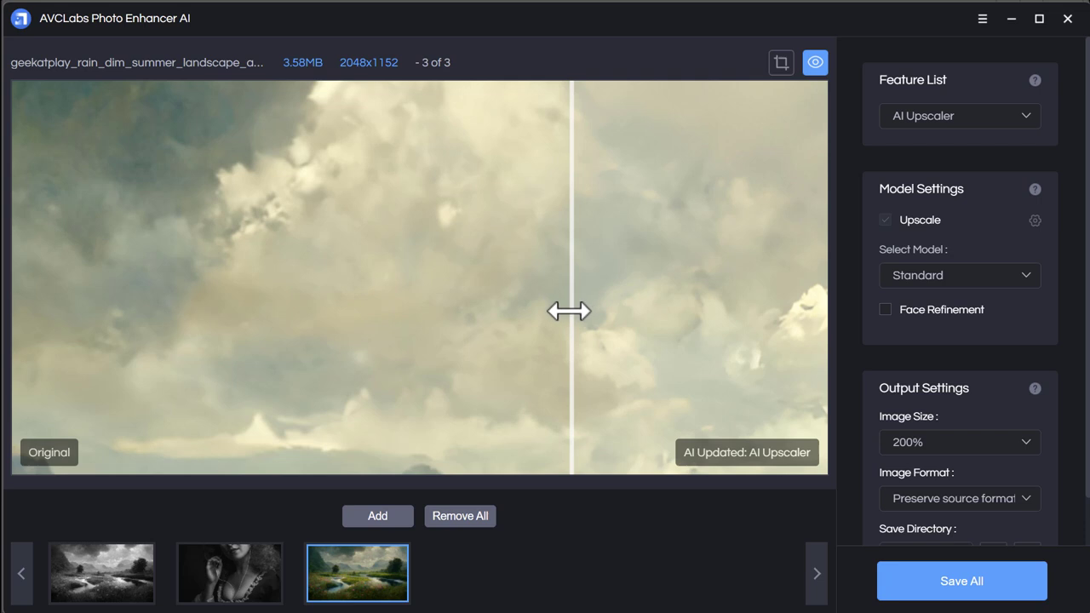
left_click_drag(569, 312, 152, 324)
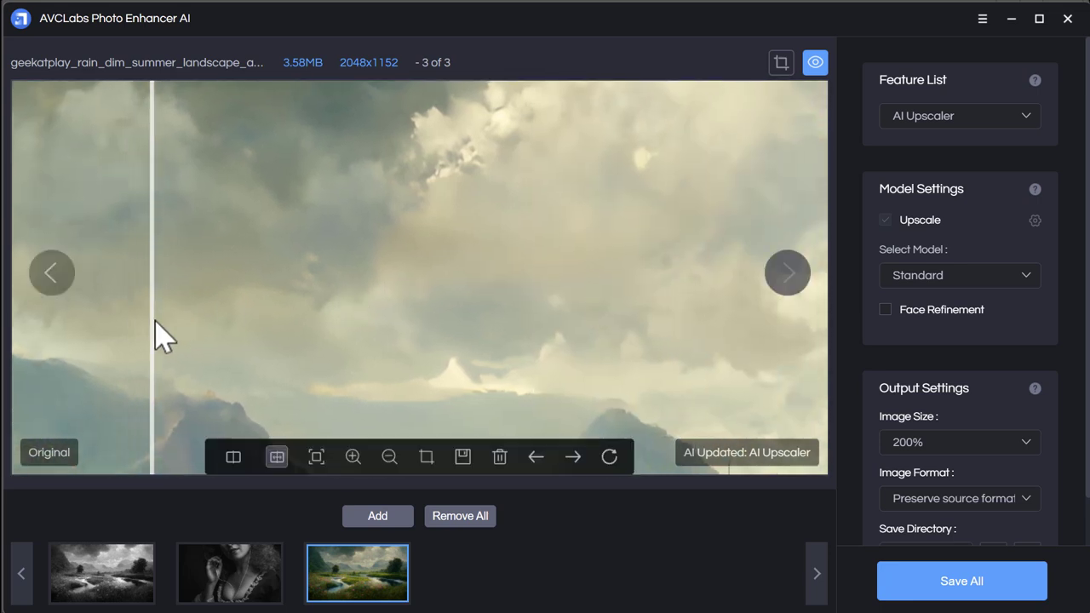
left_click_drag(152, 322, 316, 299)
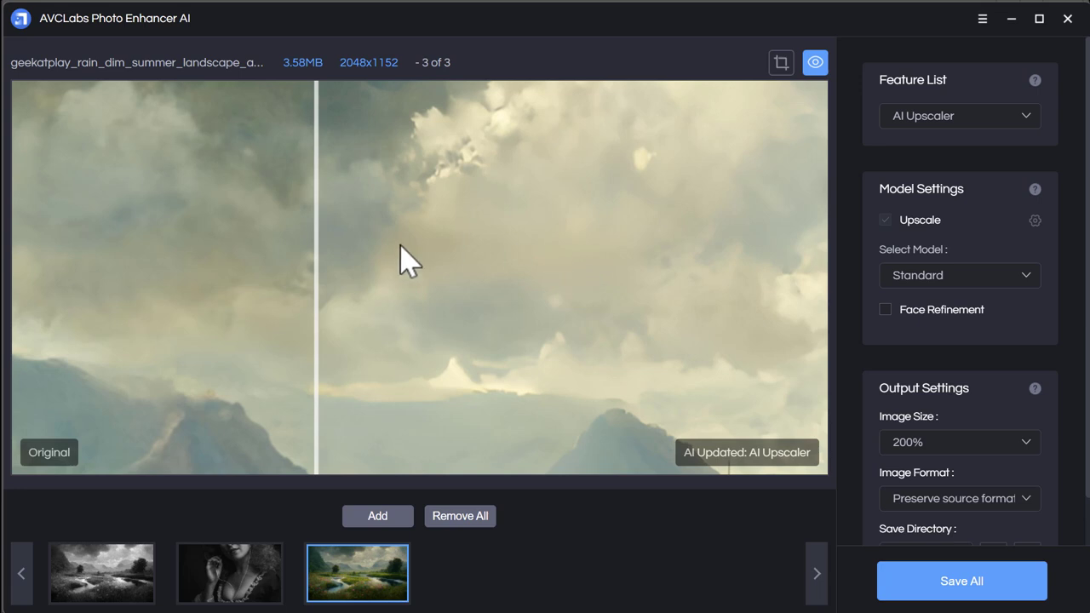
left_click_drag(316, 349, 649, 295)
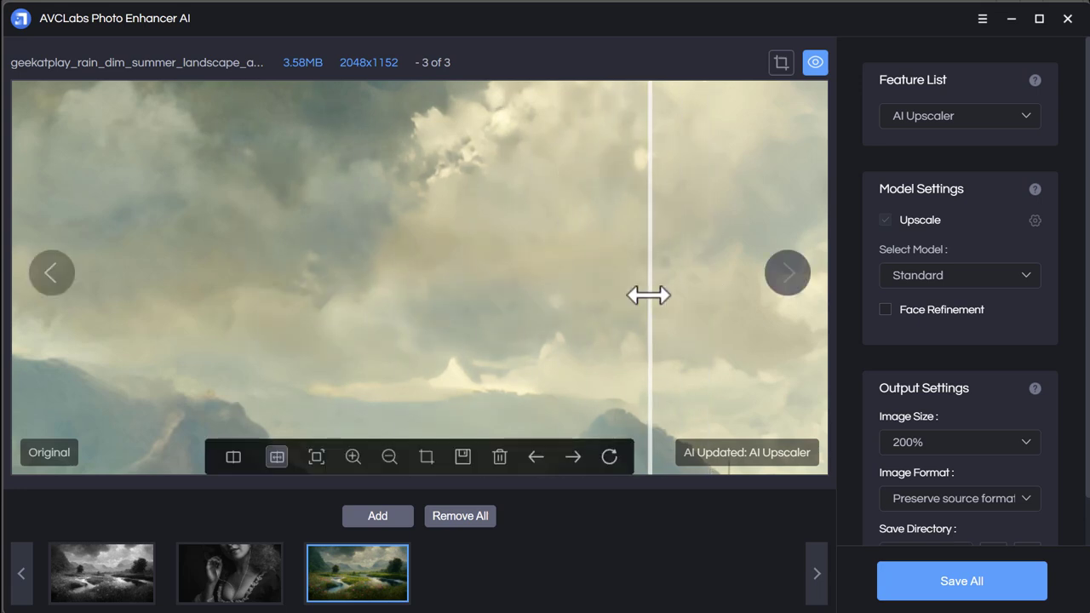
left_click(351, 457)
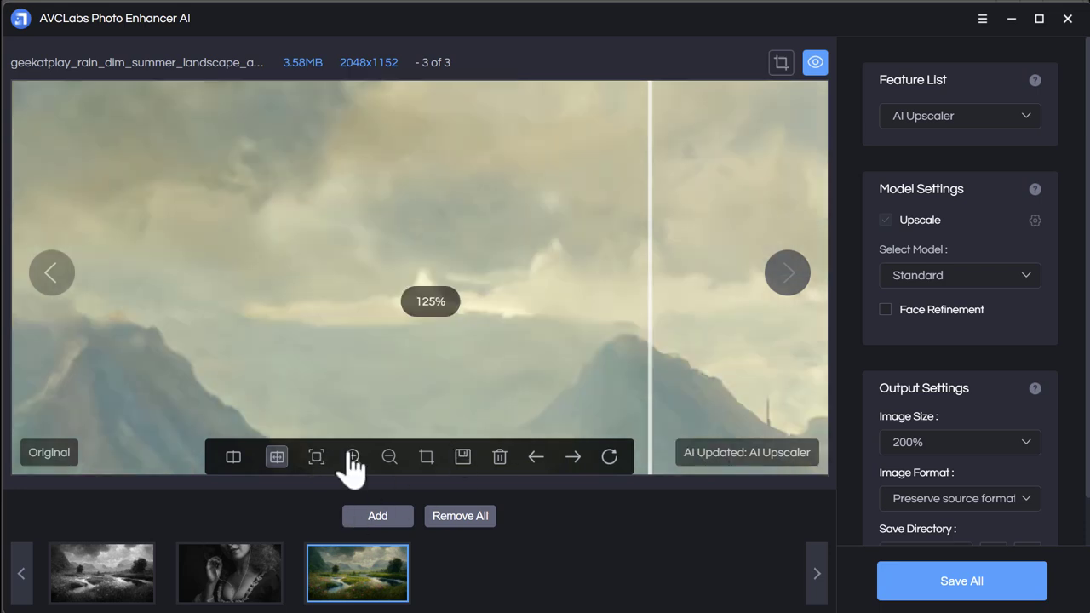
left_click_drag(540, 385, 608, 178)
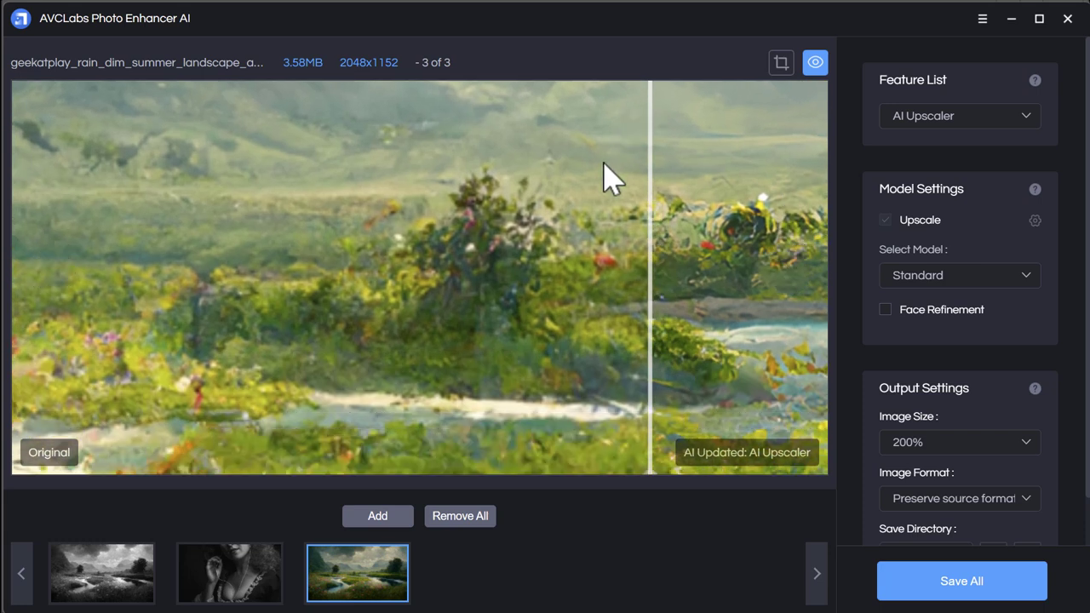
left_click_drag(651, 313, 176, 348)
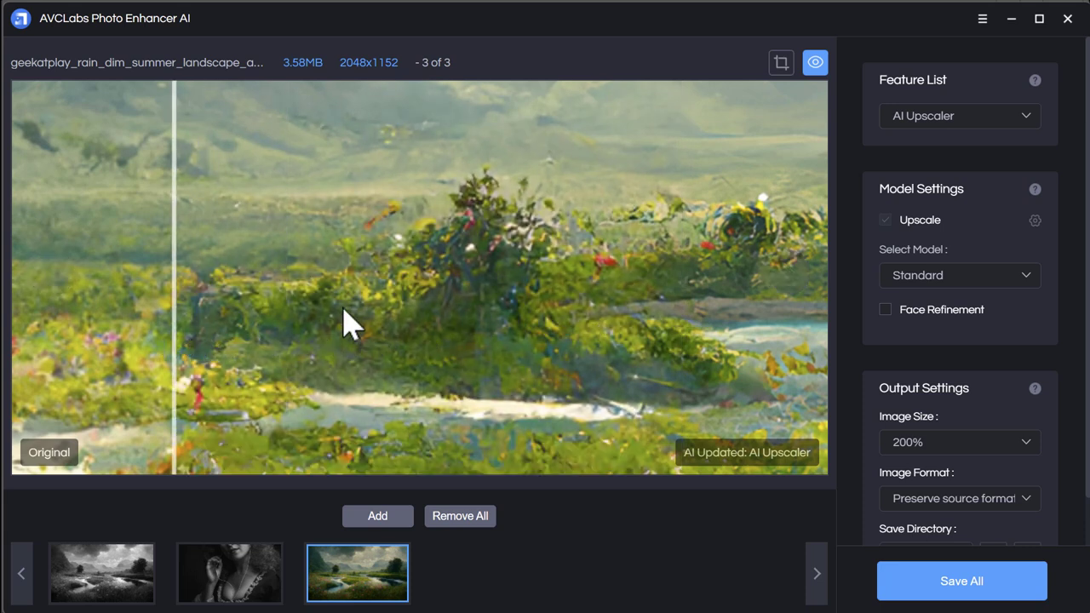
left_click_drag(349, 321, 640, 345)
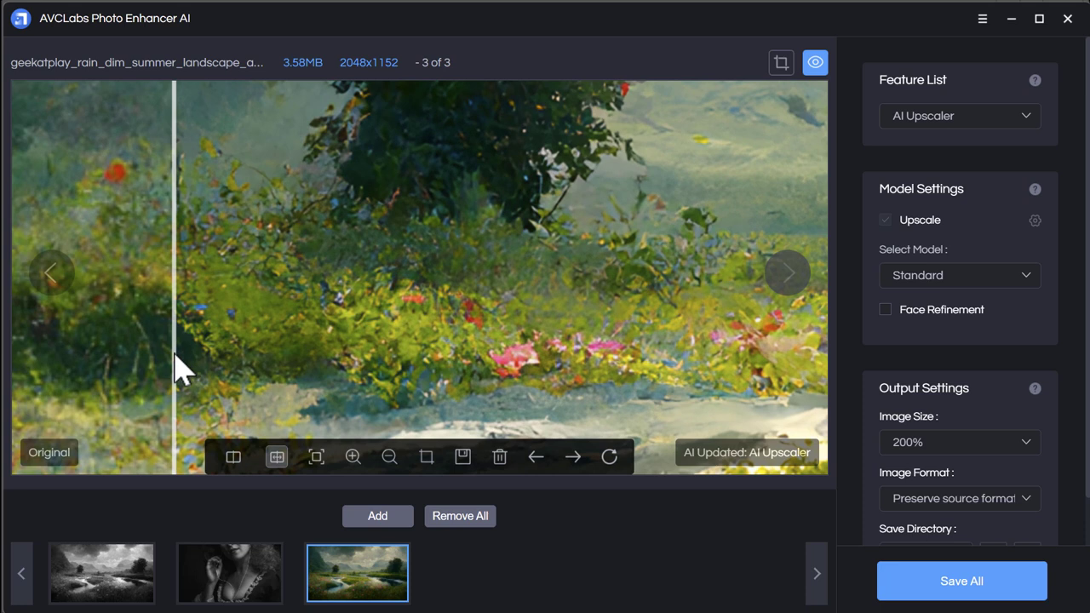
left_click_drag(177, 368, 546, 332)
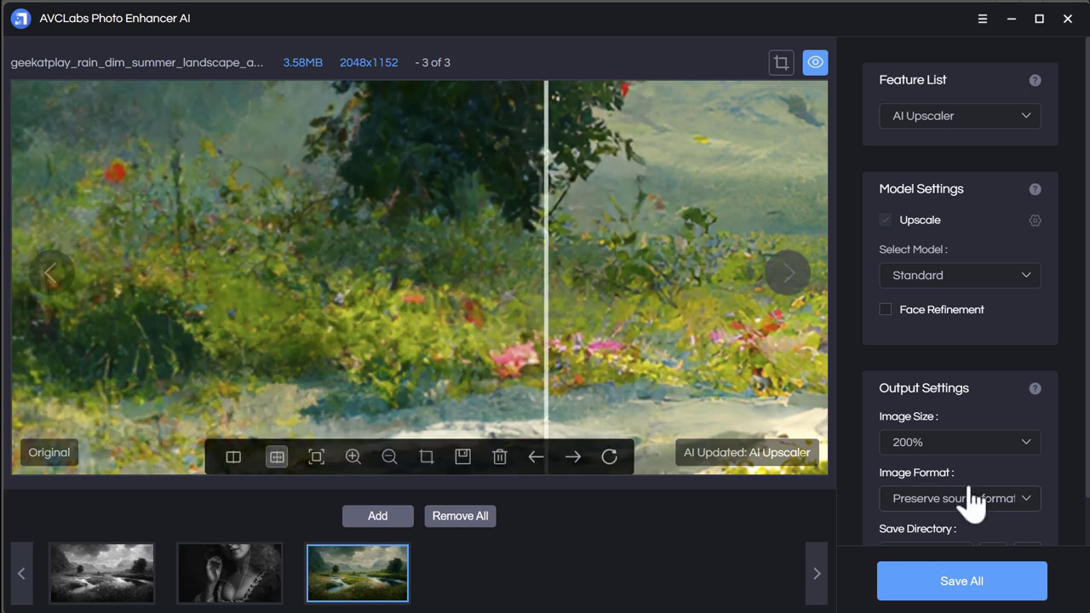
left_click_drag(545, 229, 298, 277)
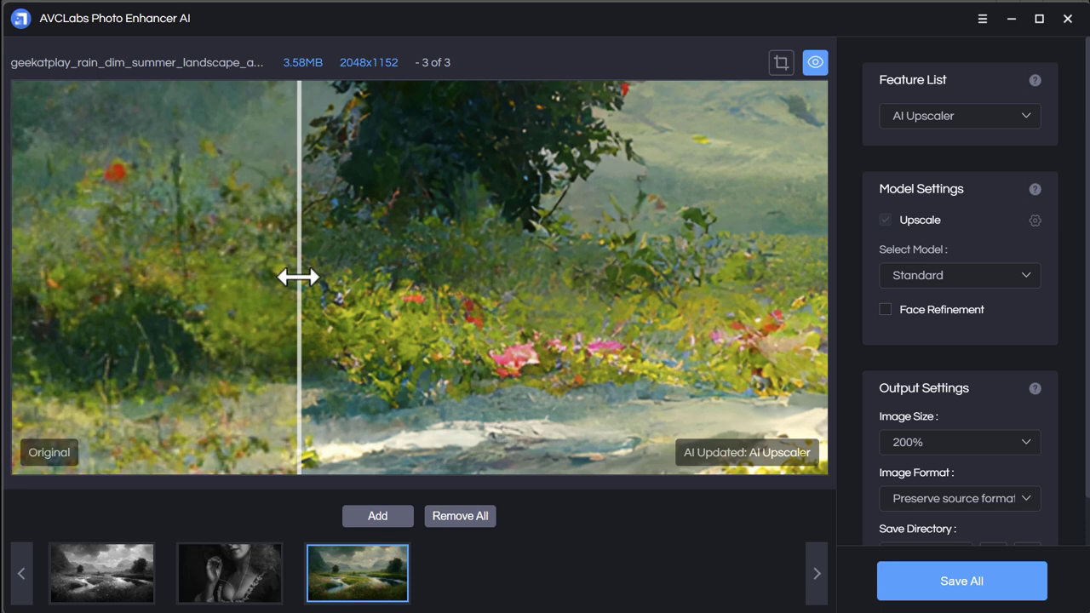
left_click_drag(298, 277, 366, 304)
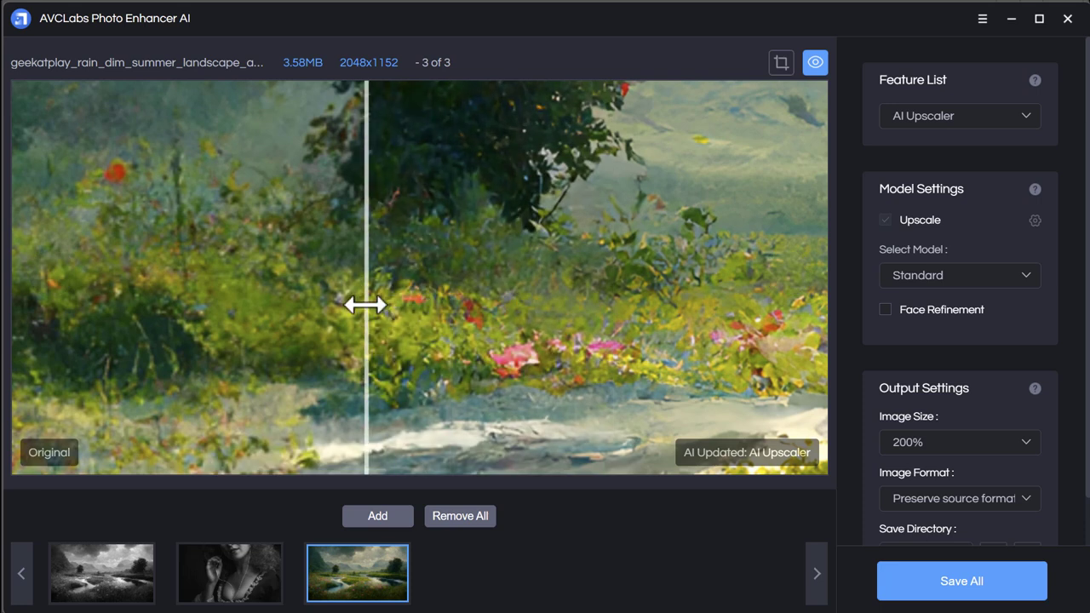
Set the output size to 400%, reprocess, and compare against the original.
left_click(968, 443)
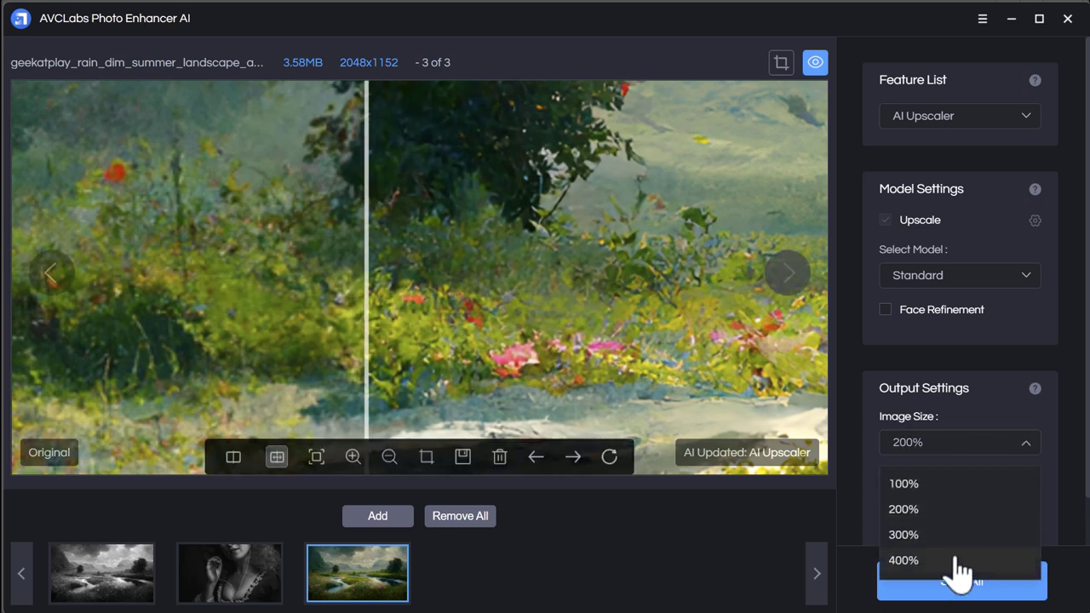
left_click(954, 561)
left_click(609, 460)
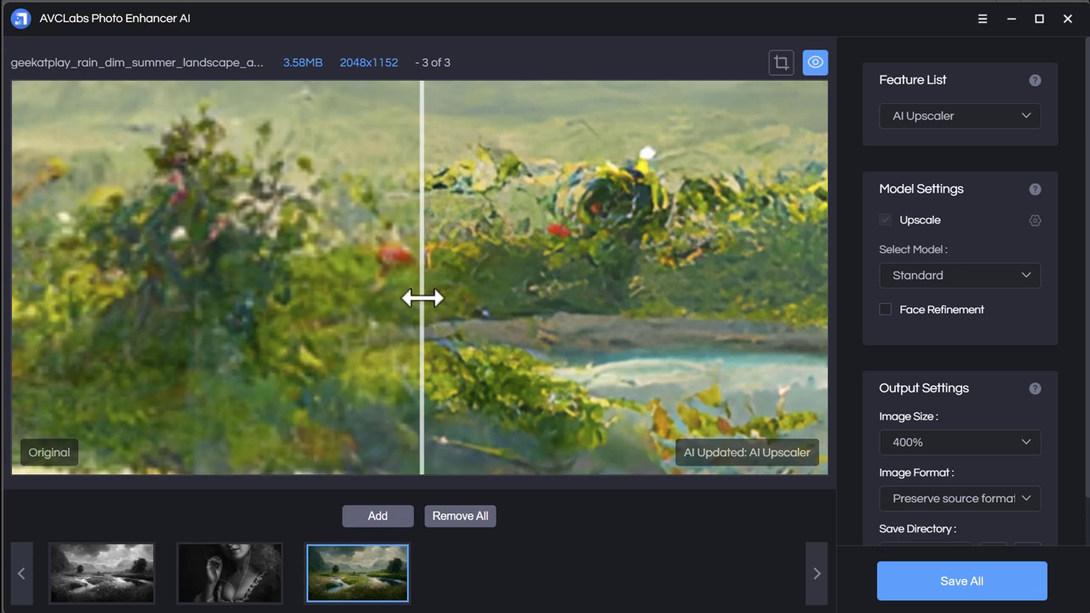
left_click_drag(422, 297, 209, 339)
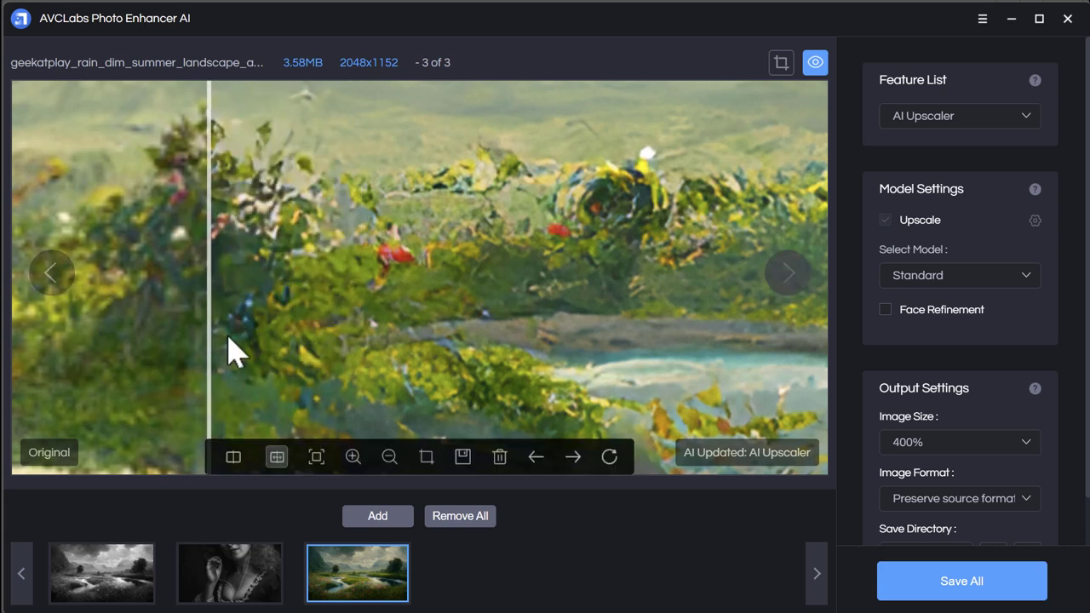
Zoom the preview to 125% and compare the foliage in original and upscale.
scroll(721, 299, "up", 5)
scroll(634, 192, "up", 2)
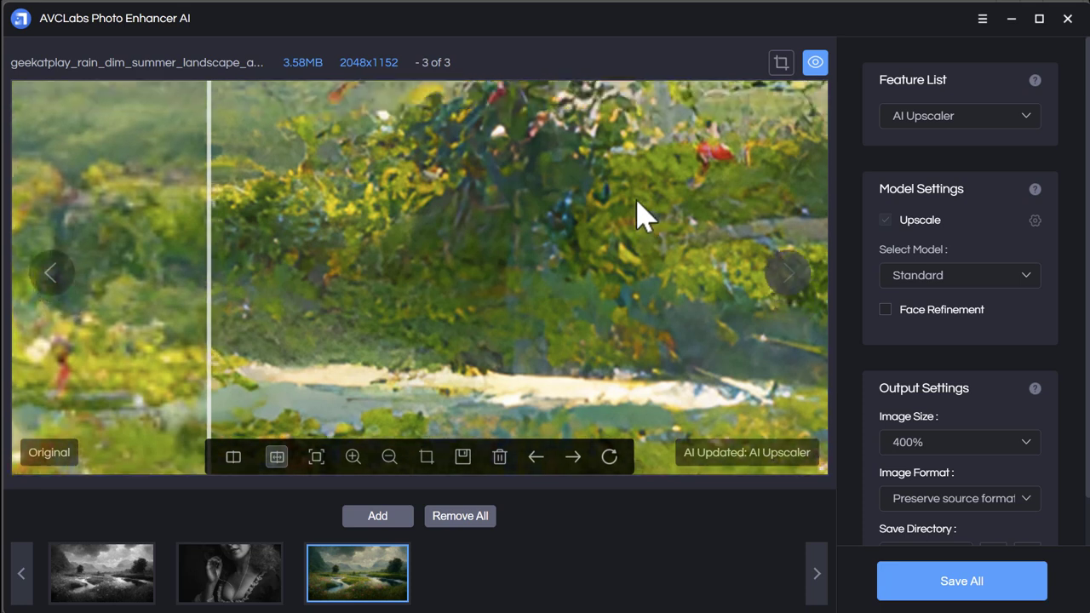
left_click(352, 457)
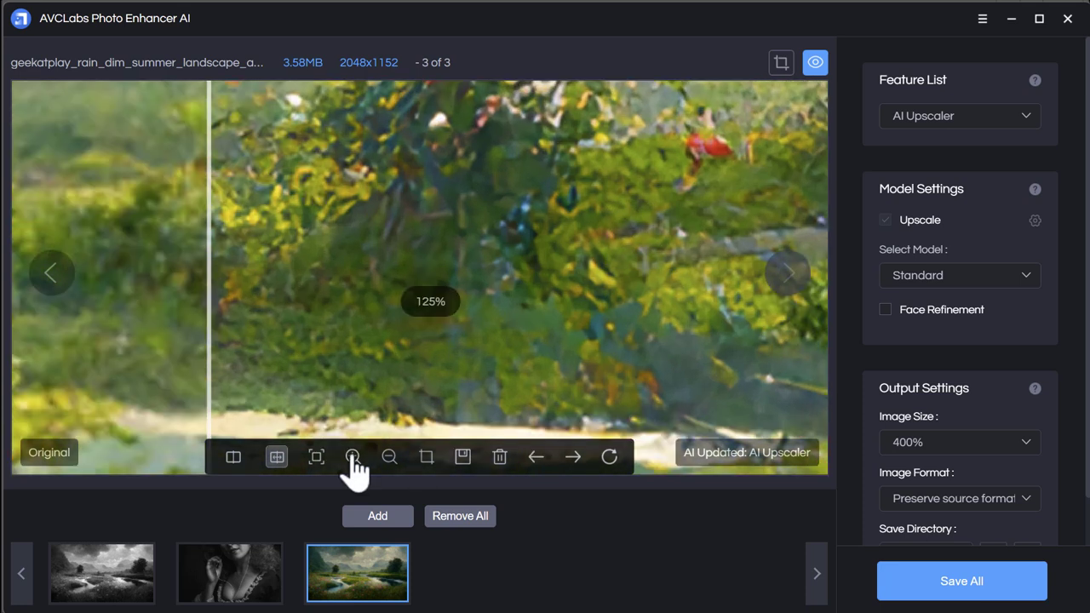
left_click_drag(562, 258, 550, 297)
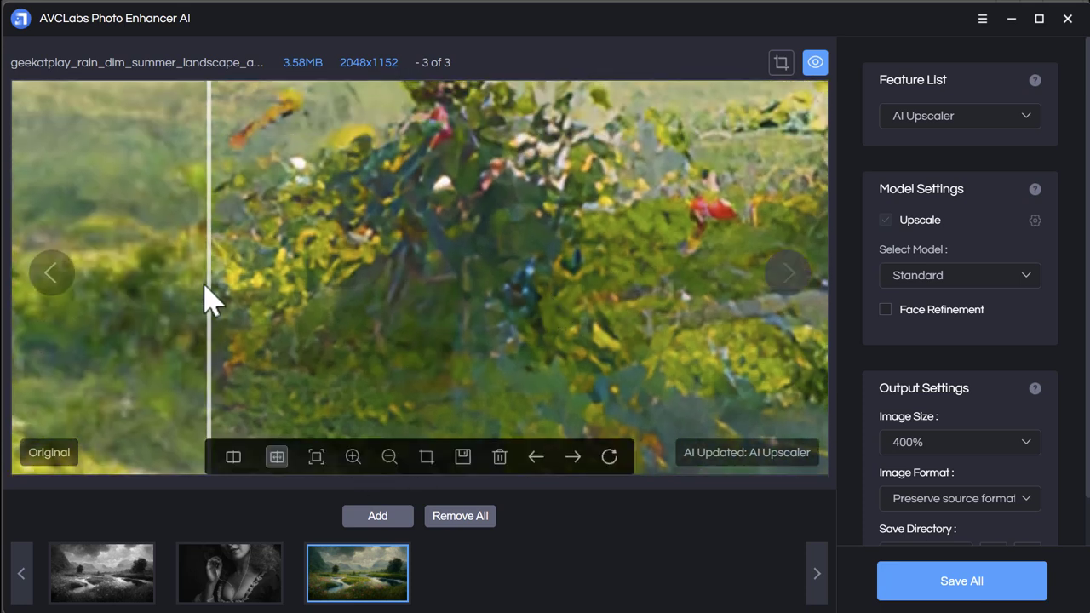
left_click_drag(214, 285, 187, 310)
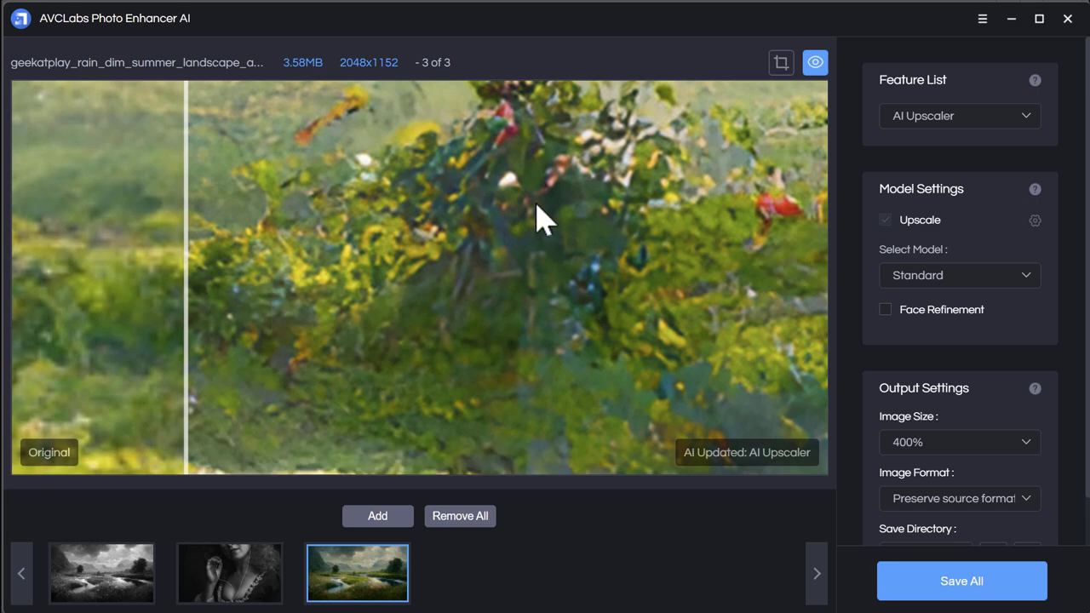
left_click_drag(184, 290, 377, 284)
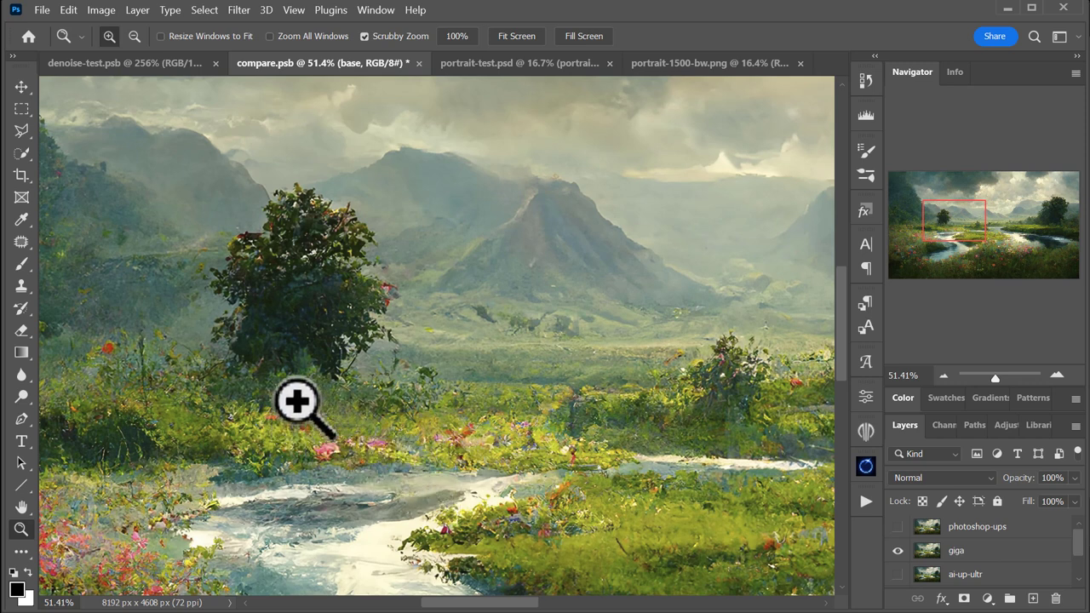
Zoom into the flowers below the tree and pan to centre the undergrowth.
mouse_move(298, 402)
left_mouse_down()
mouse_move(426, 414)
mouse_move(296, 397)
left_mouse_up()
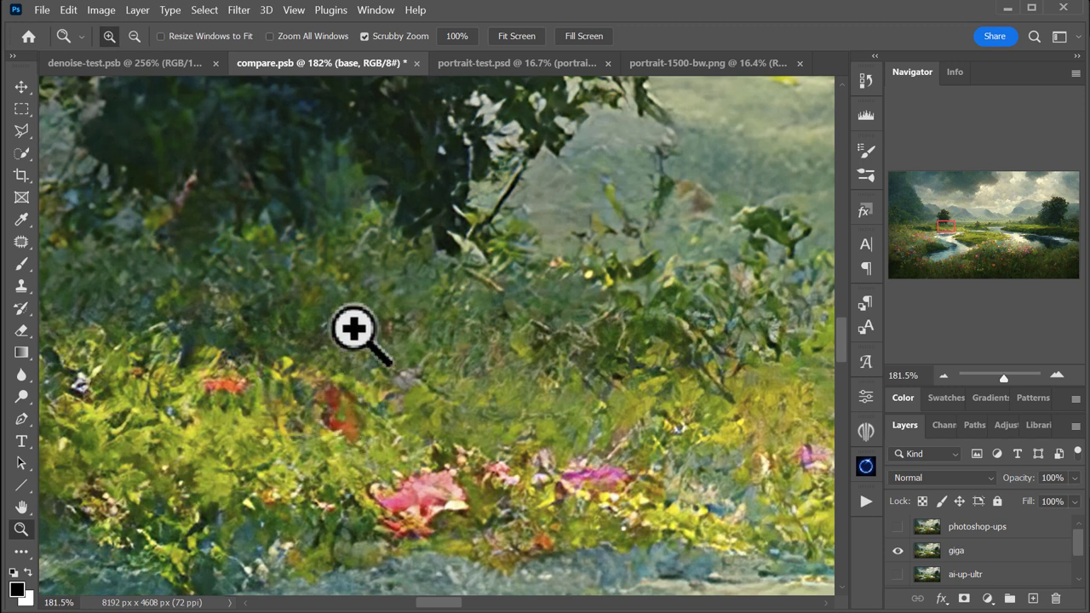
left_click_drag(353, 330, 472, 341)
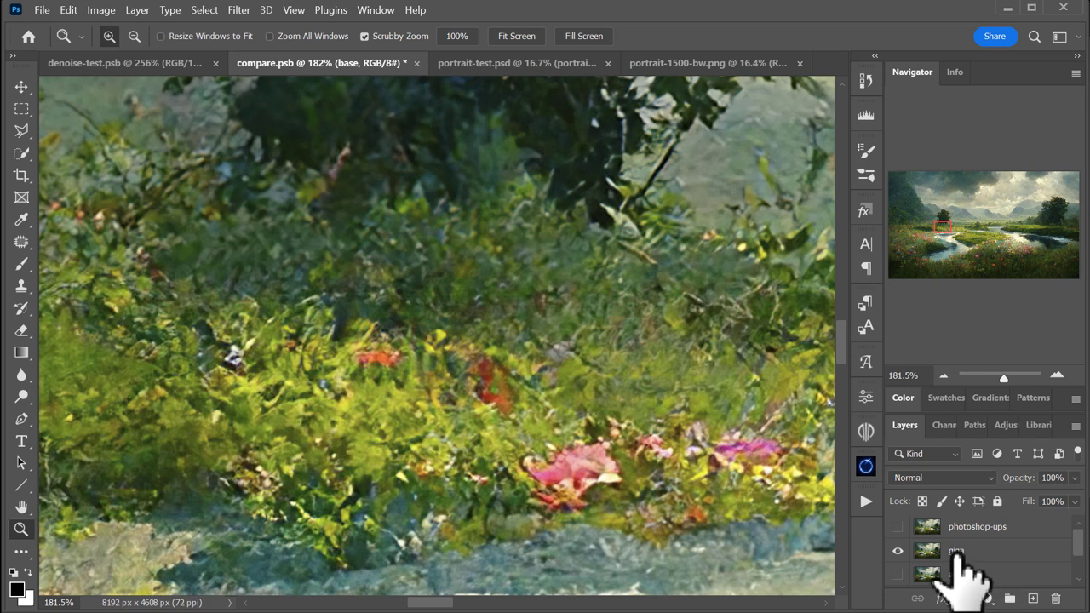
Toggle the giga layer off, on and off again, then make ai-up-ultr visible.
scroll(902, 569, "down", 1)
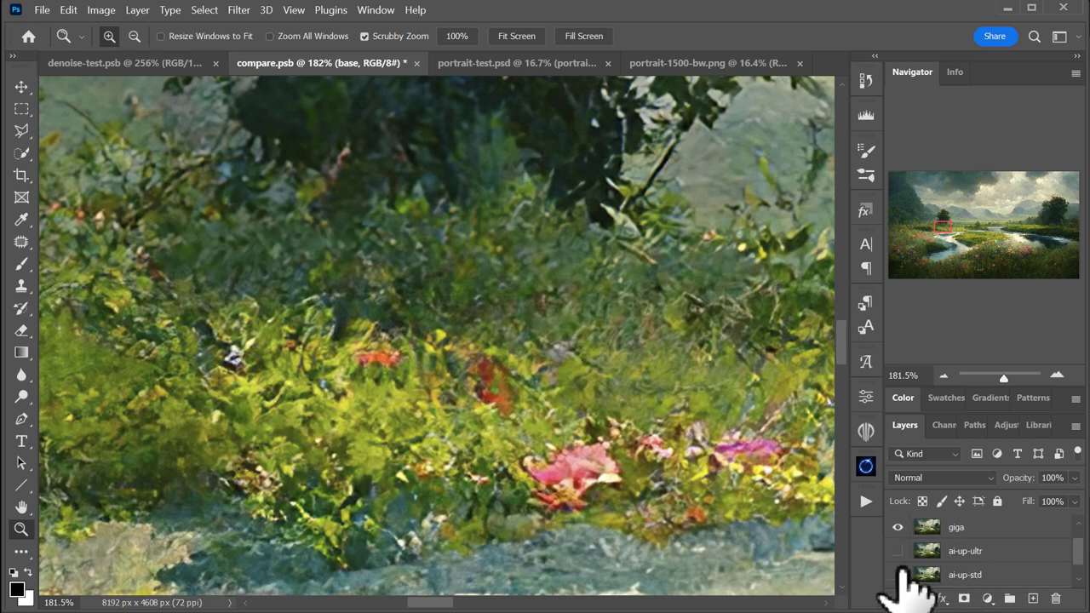
left_click(899, 527)
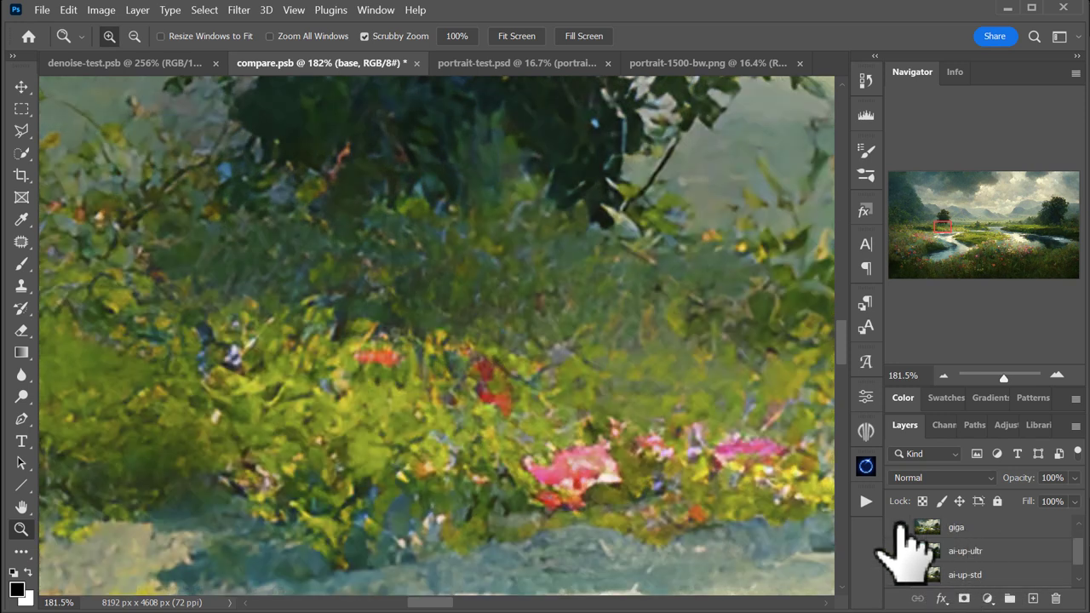
left_click(898, 527)
left_click(898, 528)
left_click(898, 551)
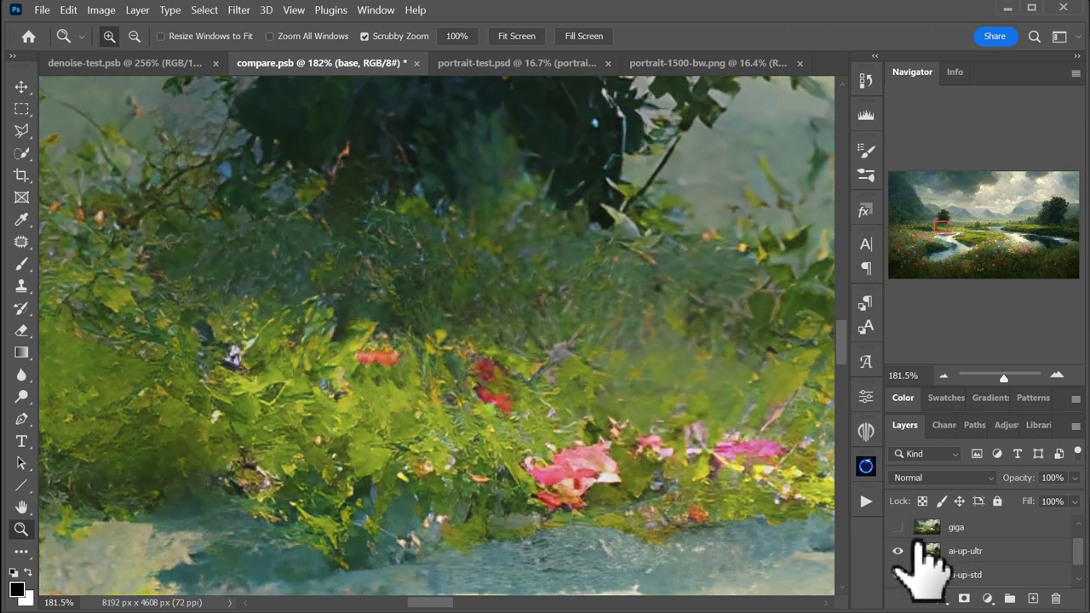
Flick the giga layer on and off repeatedly to compare it against ai-up-ultr, leaving it hidden.
scroll(915, 545, "up", 1)
left_click(899, 550)
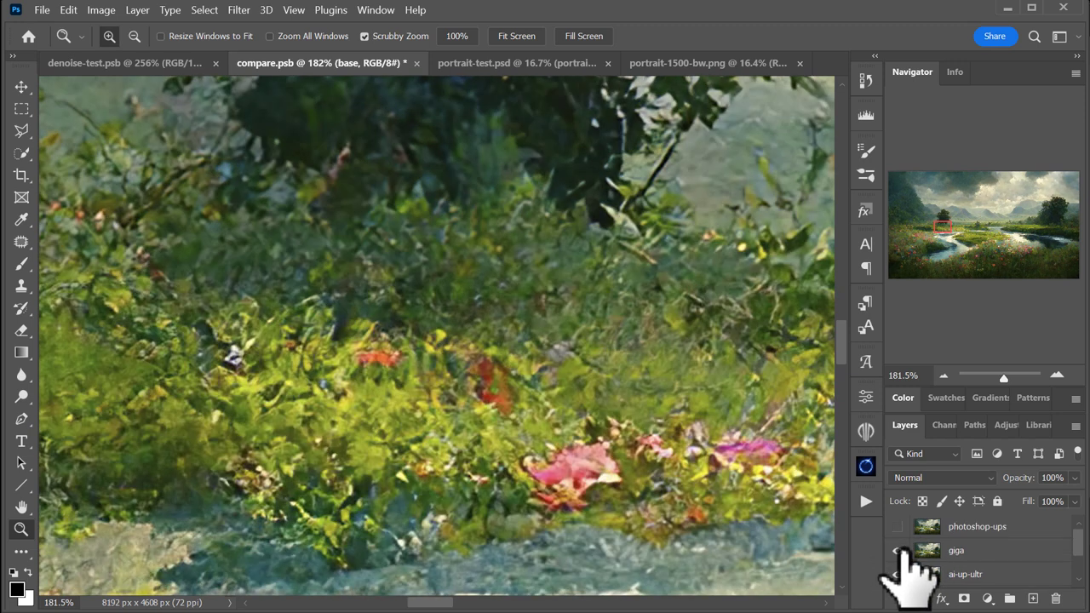
left_click(899, 550)
left_click(901, 551)
left_click(901, 550)
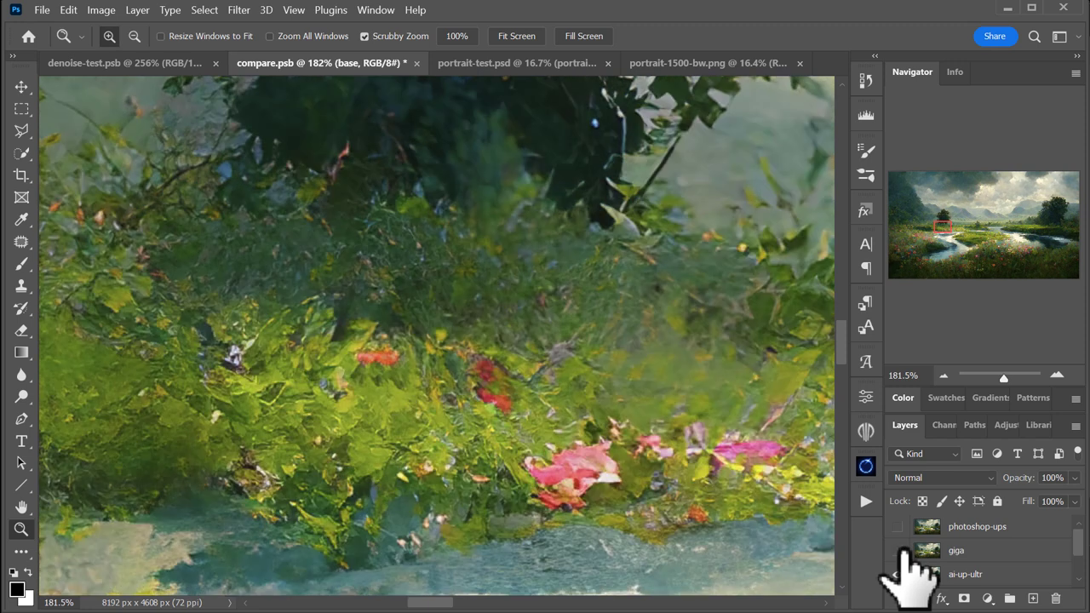
left_click(901, 550)
left_click(901, 550)
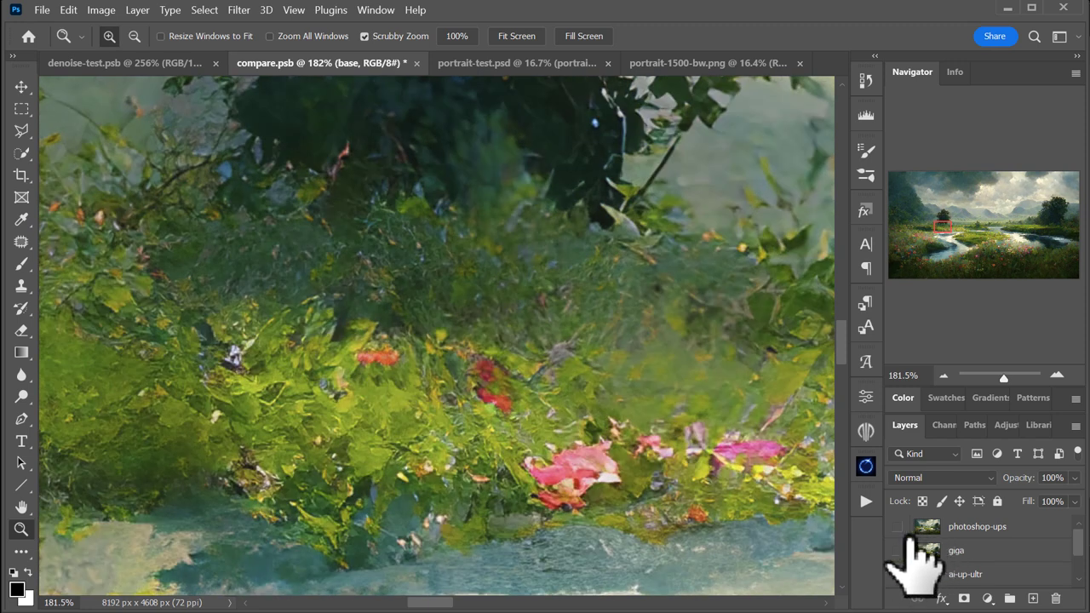
Hide the ai-up-ultr and ai-up-std layers and show the photoshop-ups layer.
left_click(900, 574)
scroll(906, 565, "down", 2)
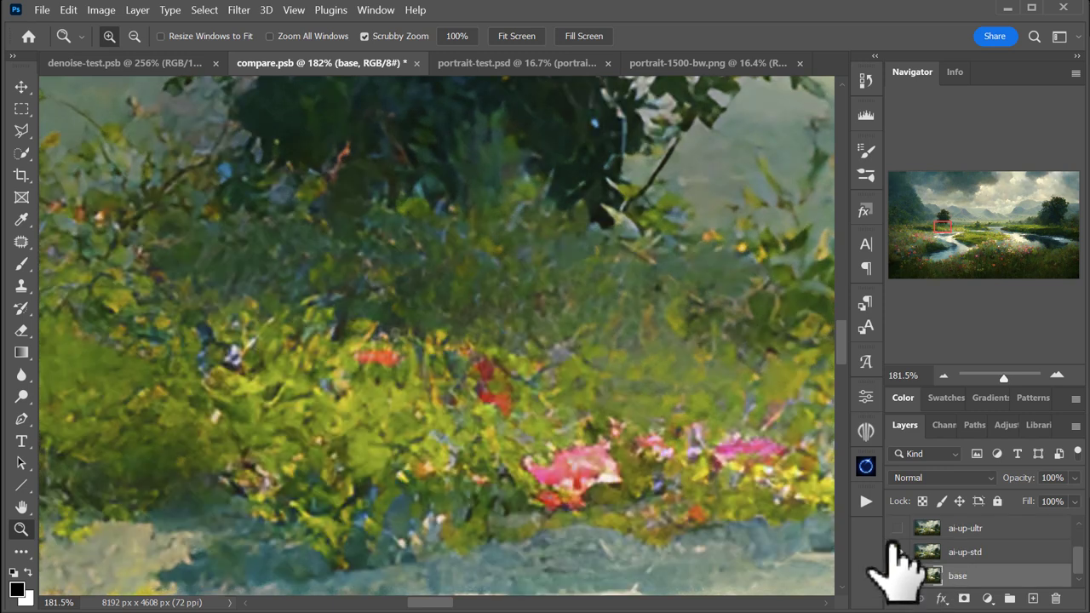
left_click(901, 552)
scroll(924, 549, "up", 2)
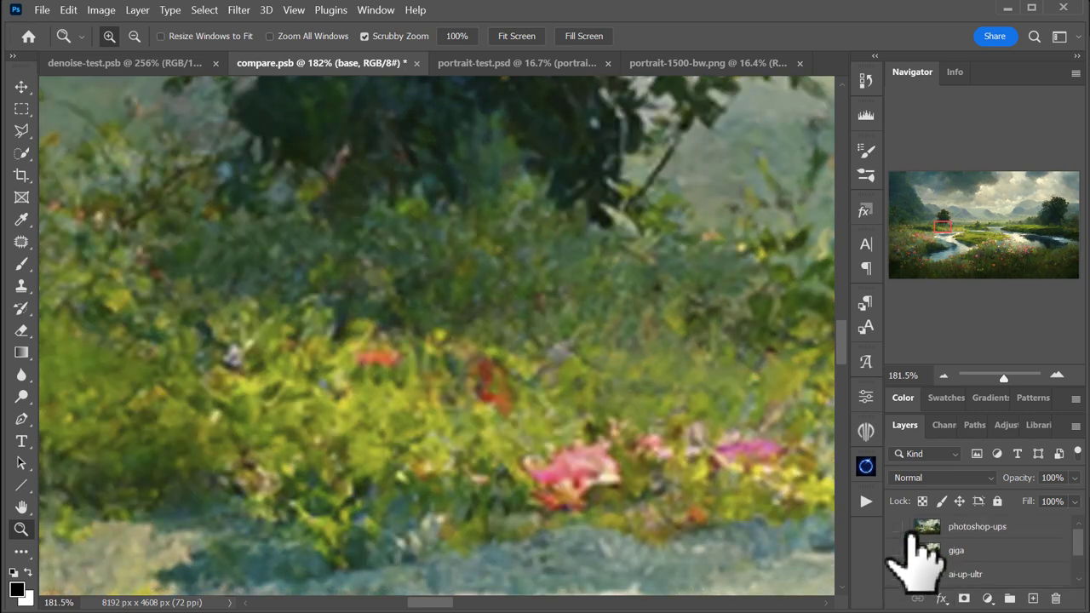
left_click(898, 526)
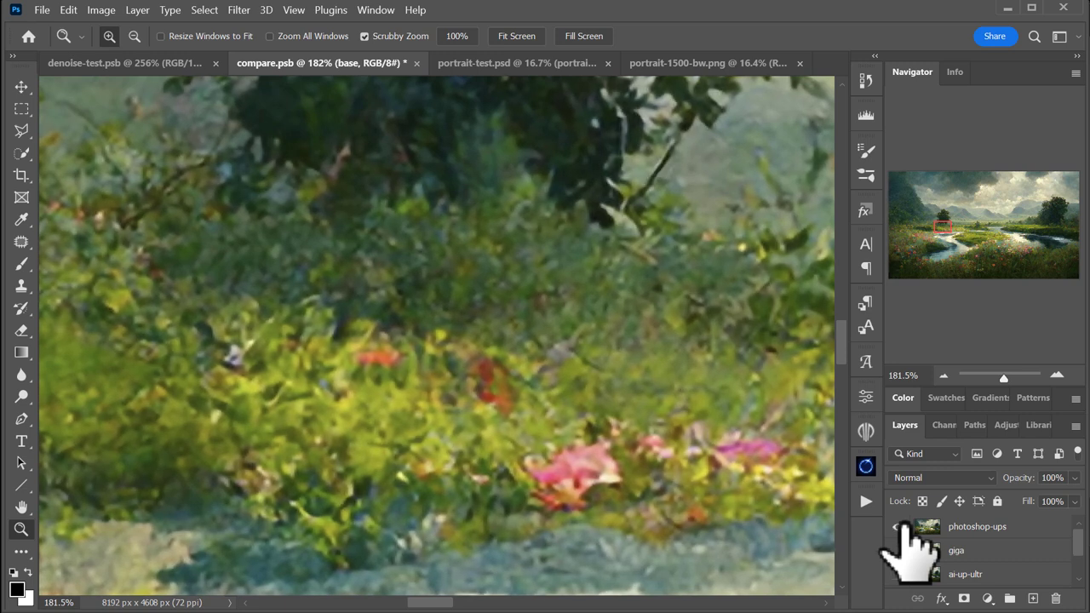
Zoom the canvas out to 66.9% and pan to bring the tree and mountains into view.
left_click_drag(706, 414, 669, 431)
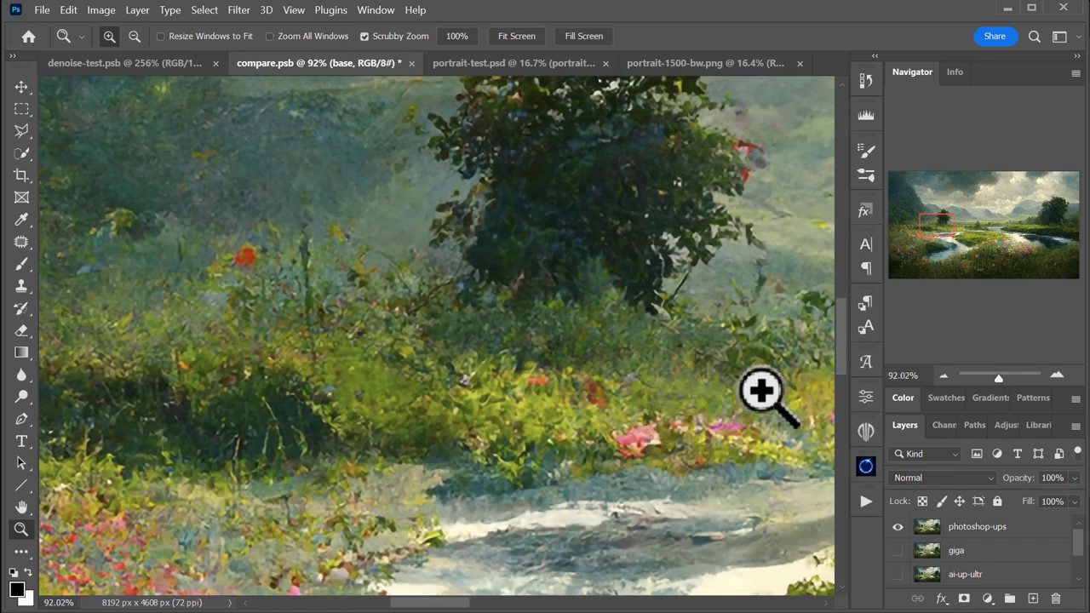
left_click_drag(767, 397, 579, 469)
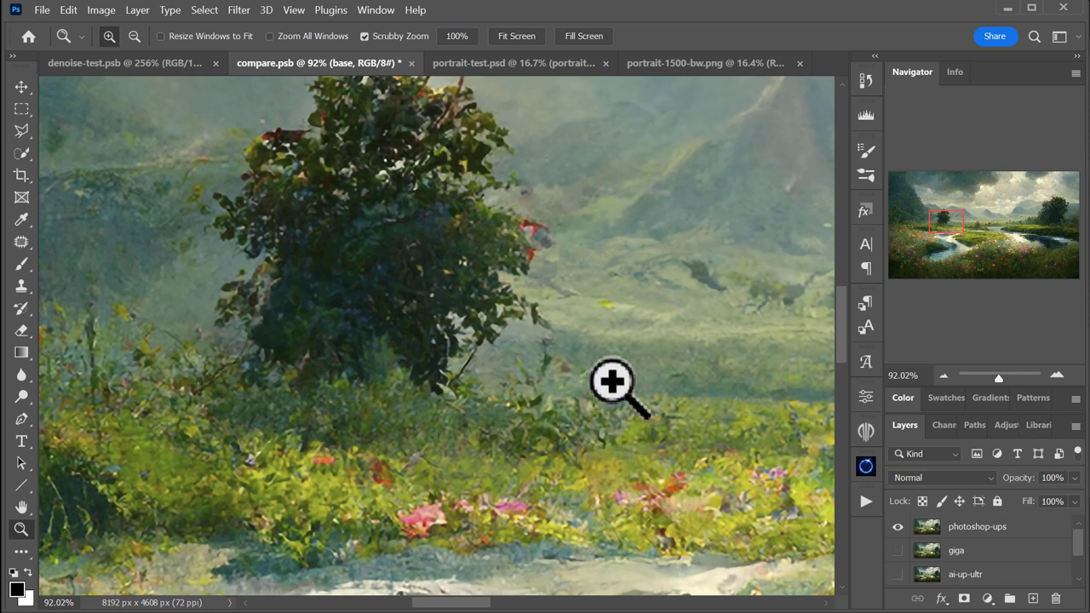
left_click_drag(616, 384, 604, 384)
left_click_drag(706, 352, 584, 409)
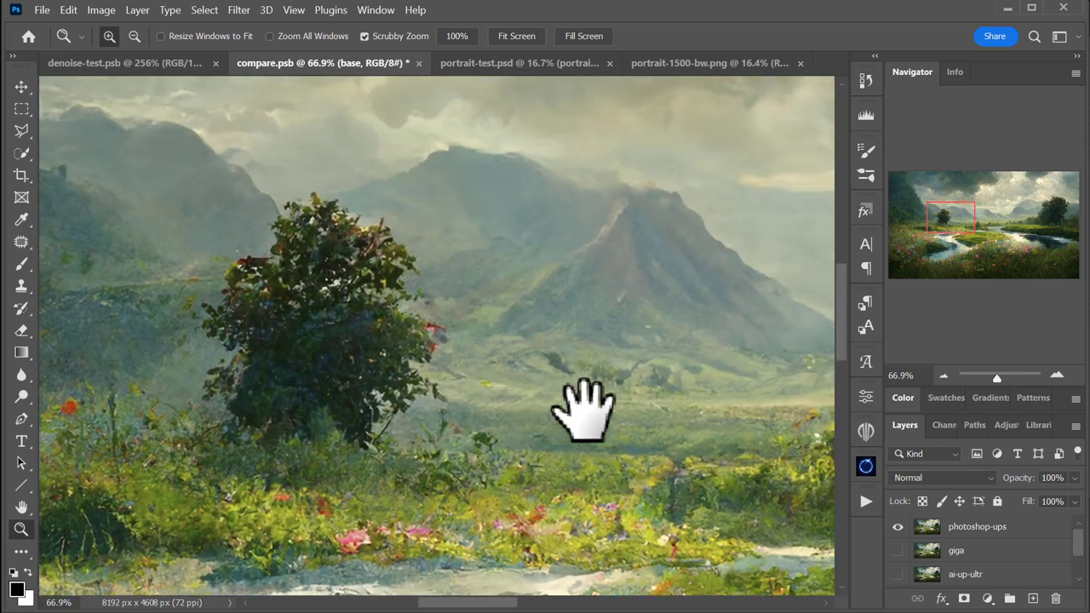
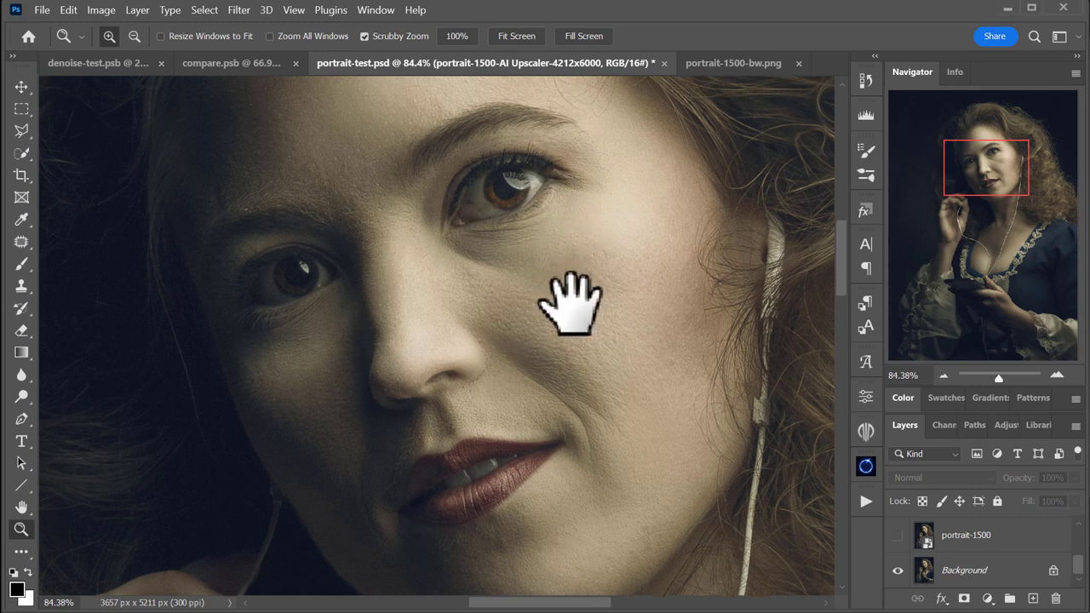
Centre the portrait's face and zoom in to 100% to inspect the skin detail.
left_click_drag(570, 302, 617, 276)
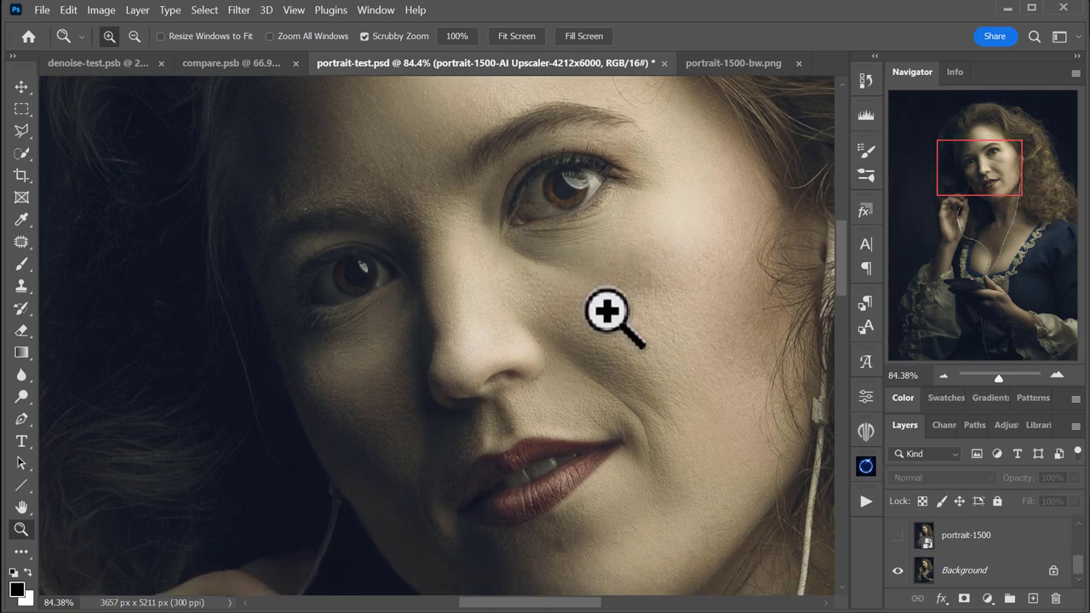
mouse_move(576, 324)
left_mouse_down()
mouse_move(586, 322)
mouse_move(567, 319)
left_mouse_up()
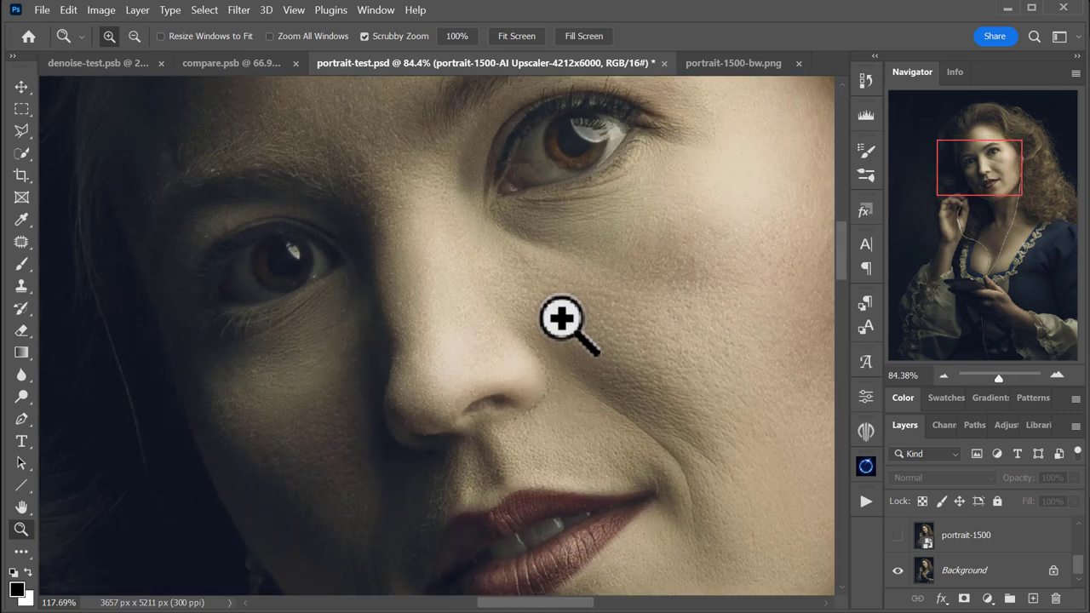
double_click(21, 530)
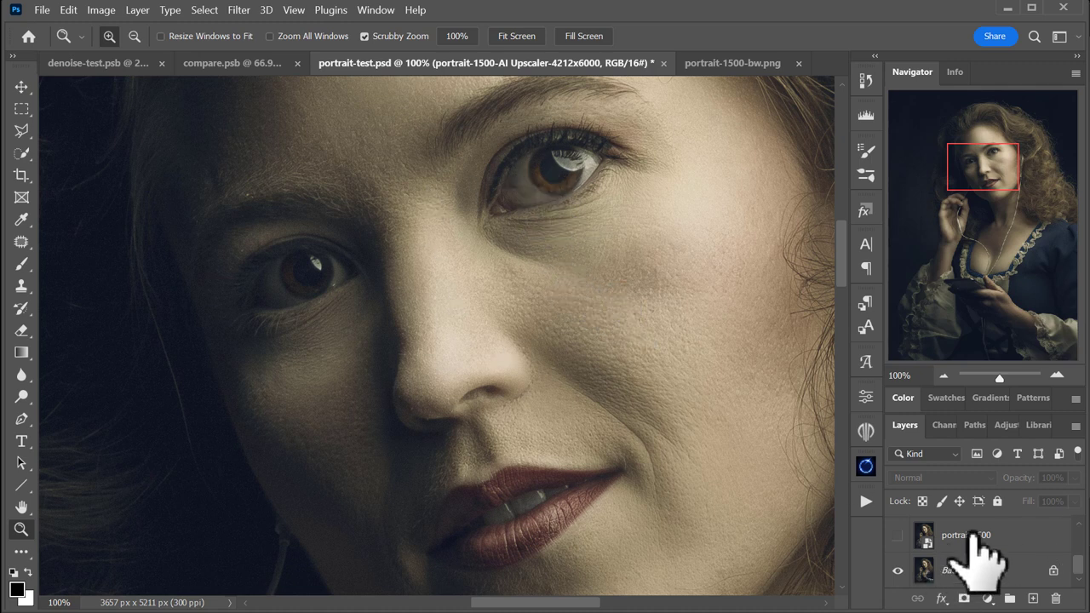
Flick the portrait-1500 layer on and off against the original, leaving portrait-1500 and Photoshop-upscale hidden.
left_click(896, 535)
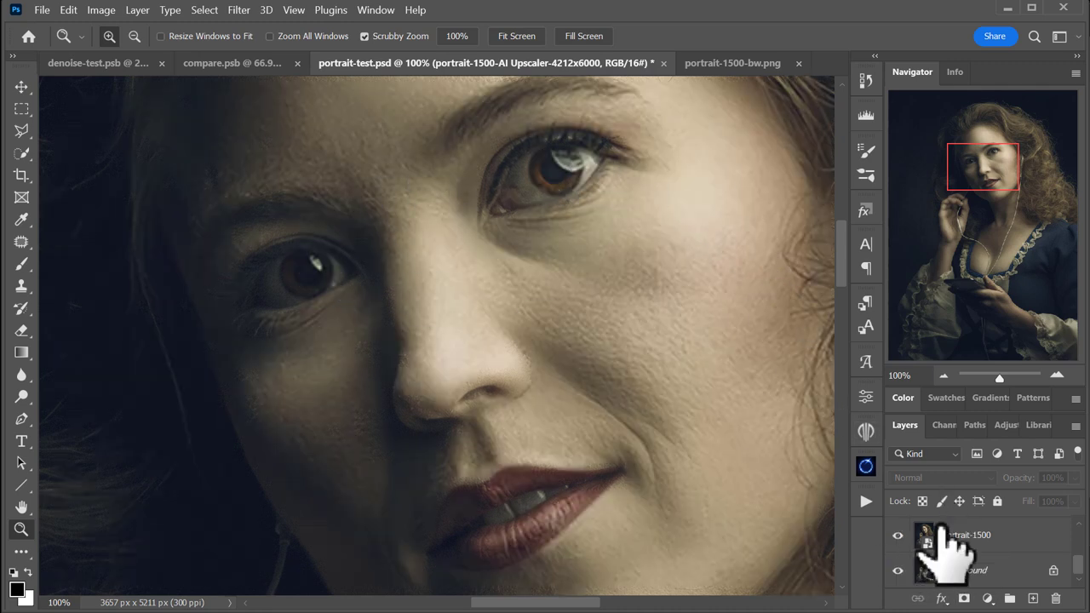
left_click(898, 534)
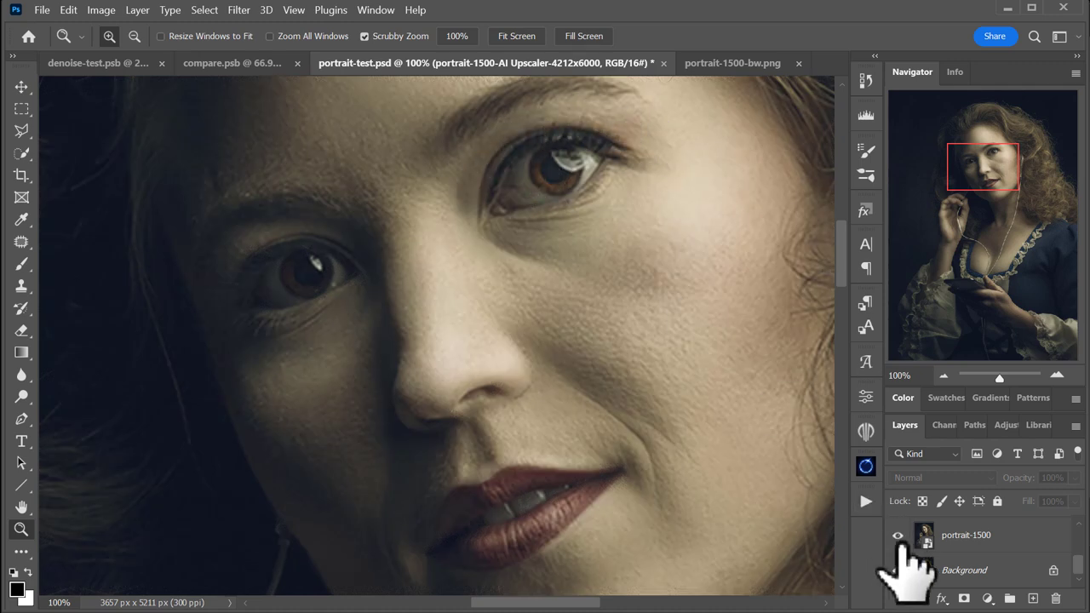
scroll(1002, 552, "up", 1)
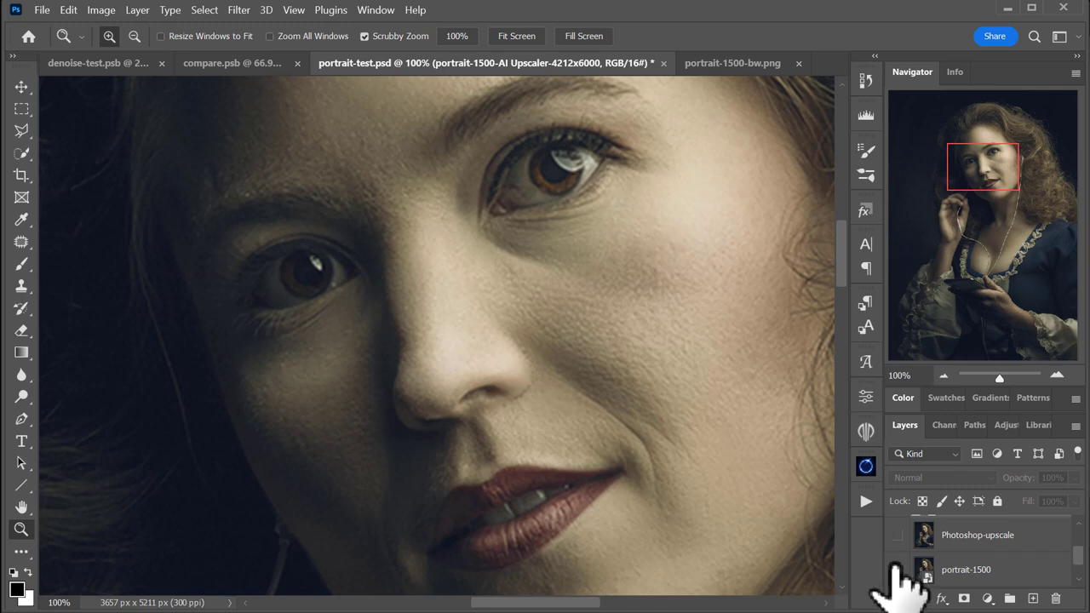
left_click(898, 569)
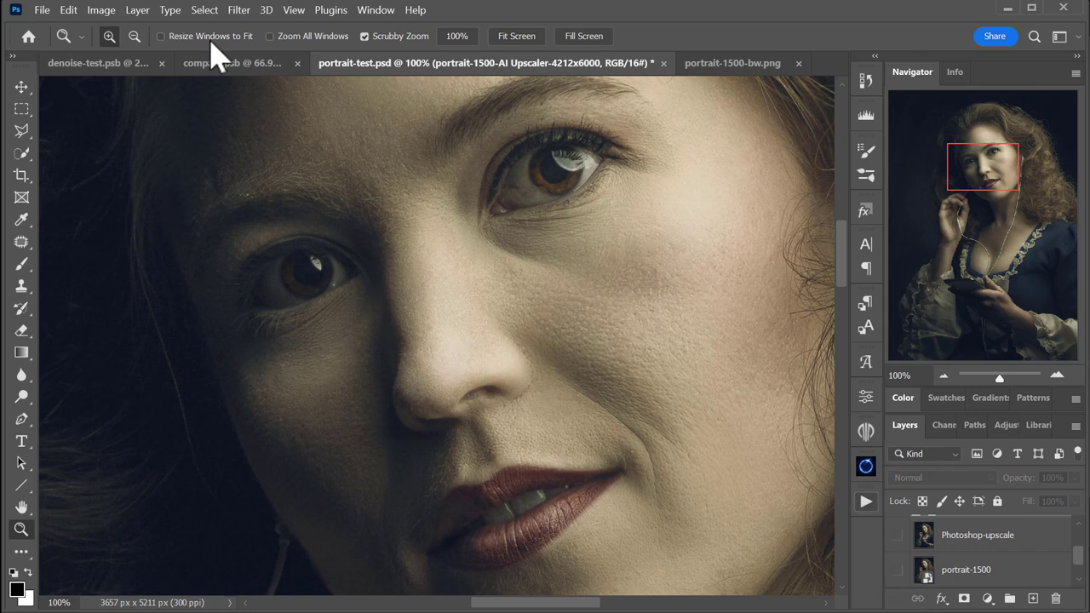
Confirm in Image Size that the document is 3657 × 5211 px, closing it unchanged.
left_click(102, 11)
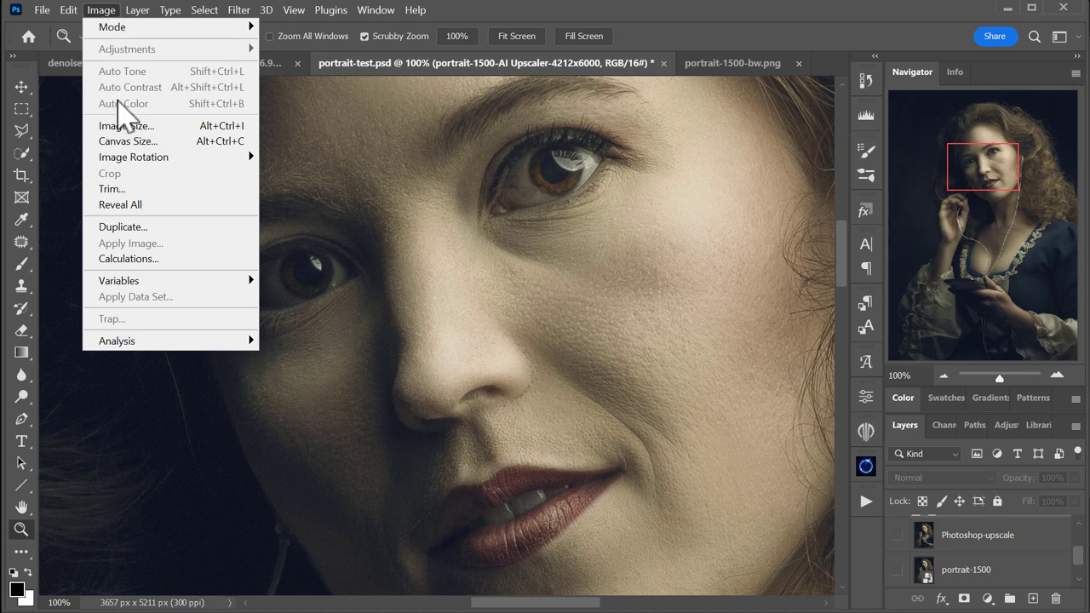
left_click(126, 126)
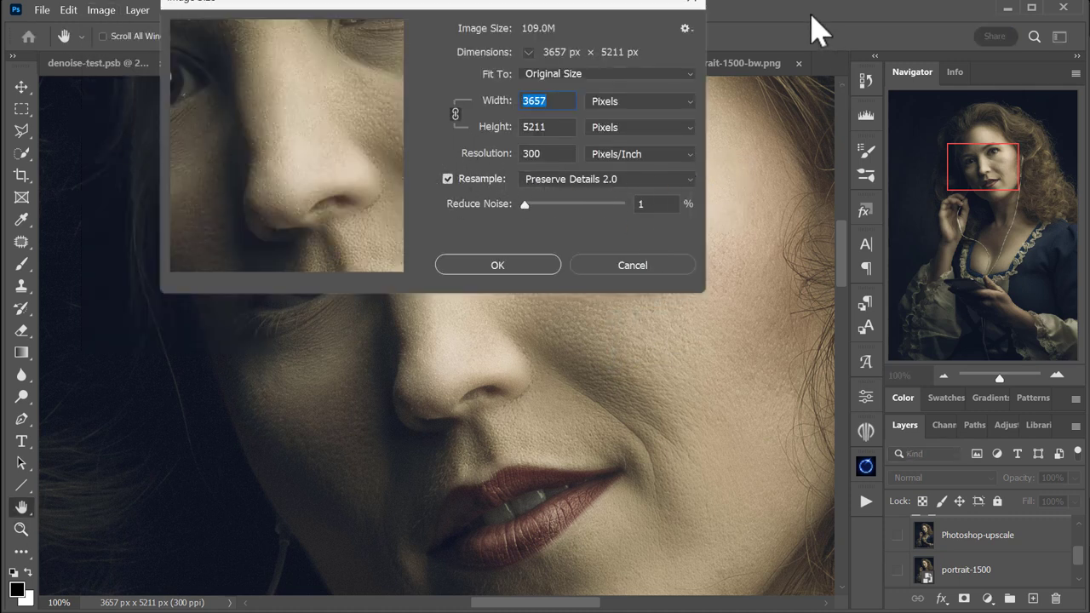
left_click(684, 4)
Toggle Photoshop-upscale and portrait-1500 to compare skin texture, leaving Photoshop-upscale showing.
key("z")
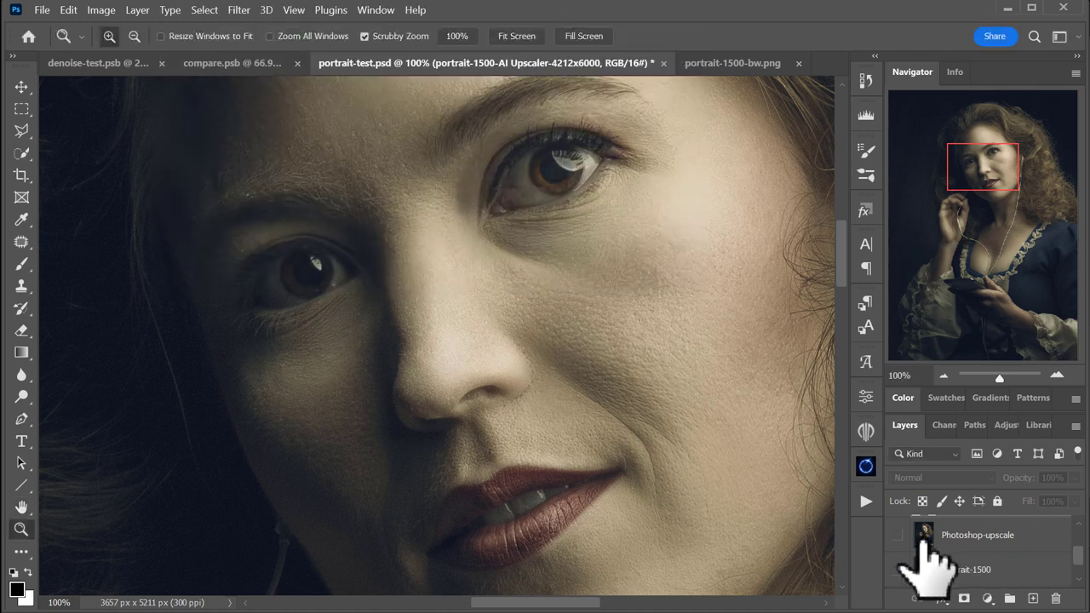
left_click(898, 535)
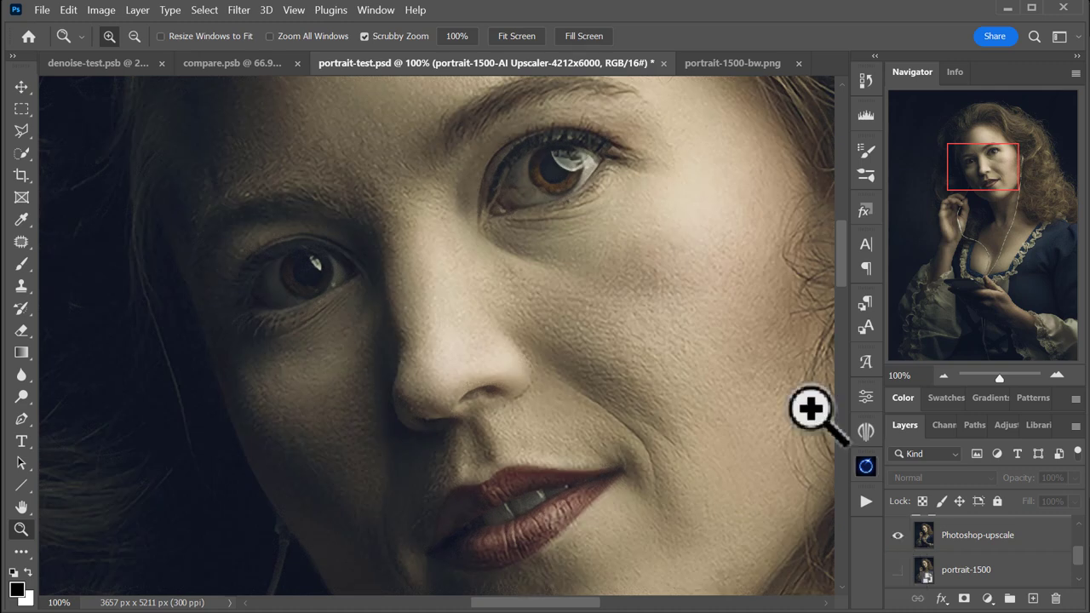
left_click(897, 535)
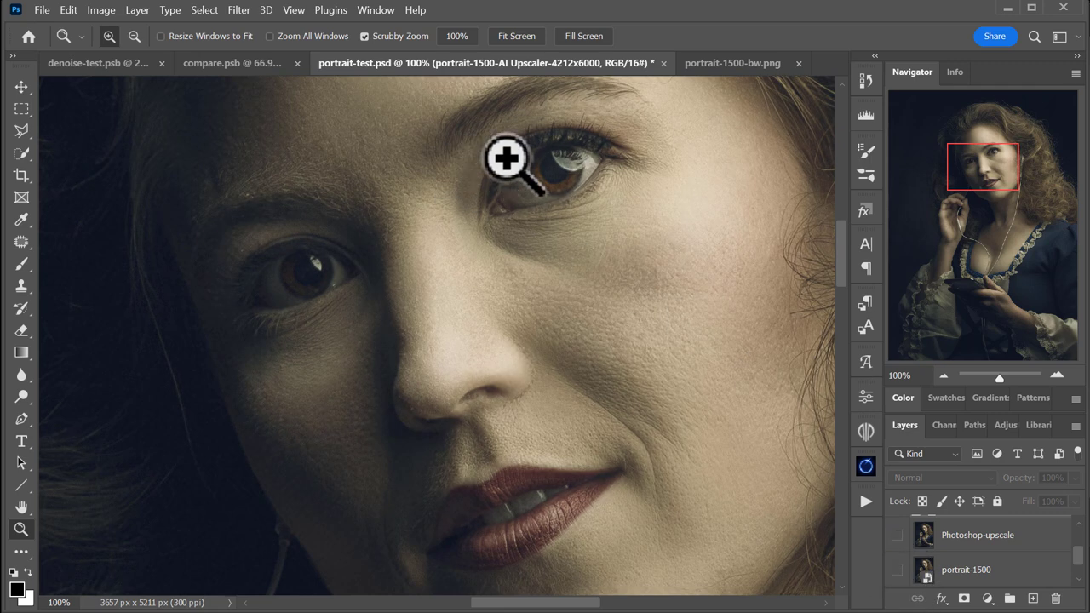
left_click(896, 568)
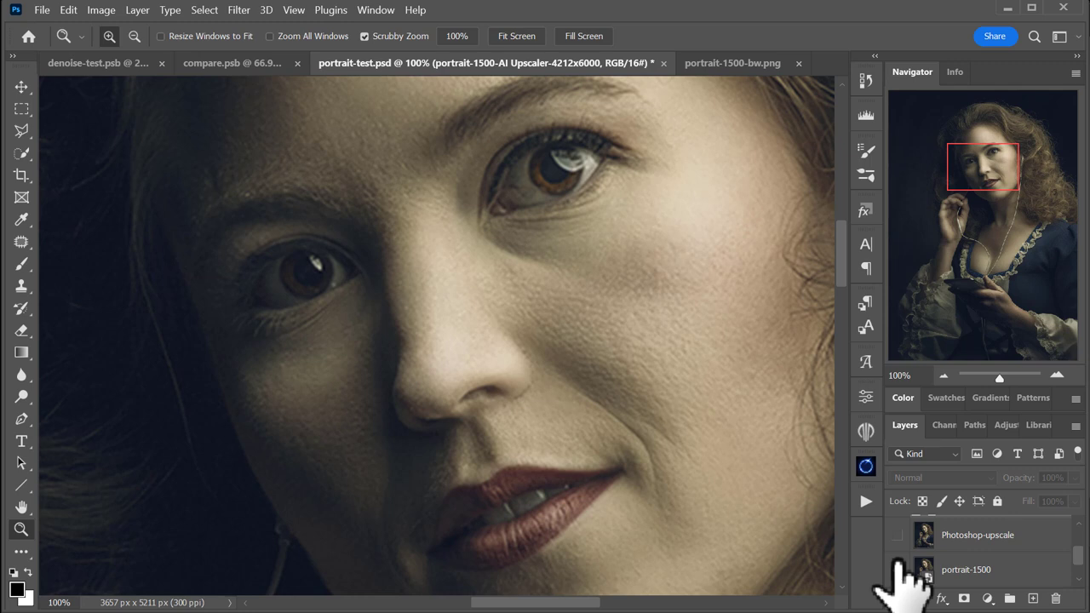
left_click(897, 564)
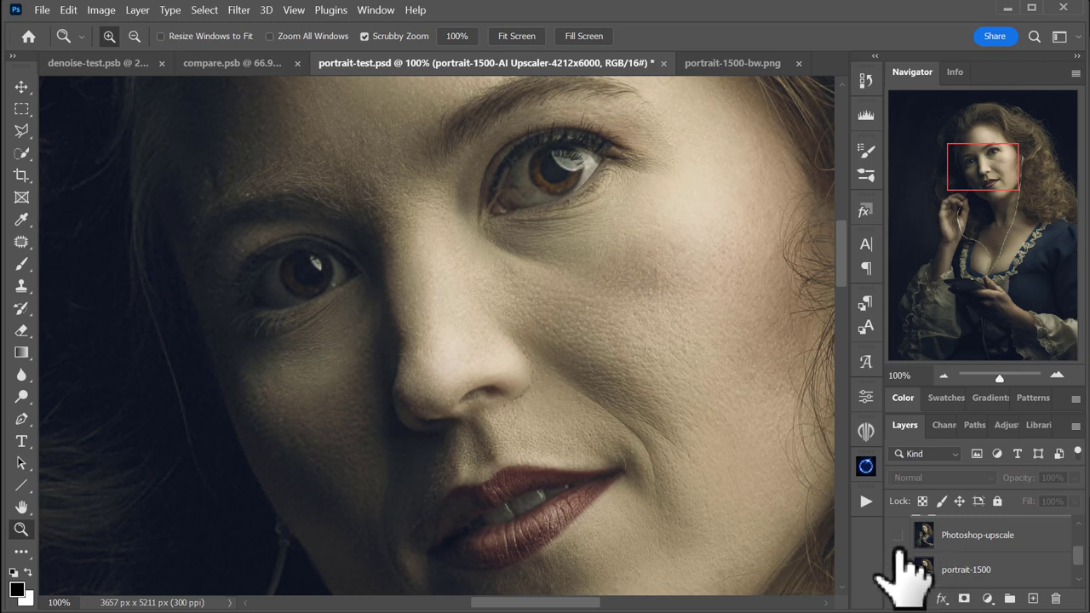
left_click(896, 536)
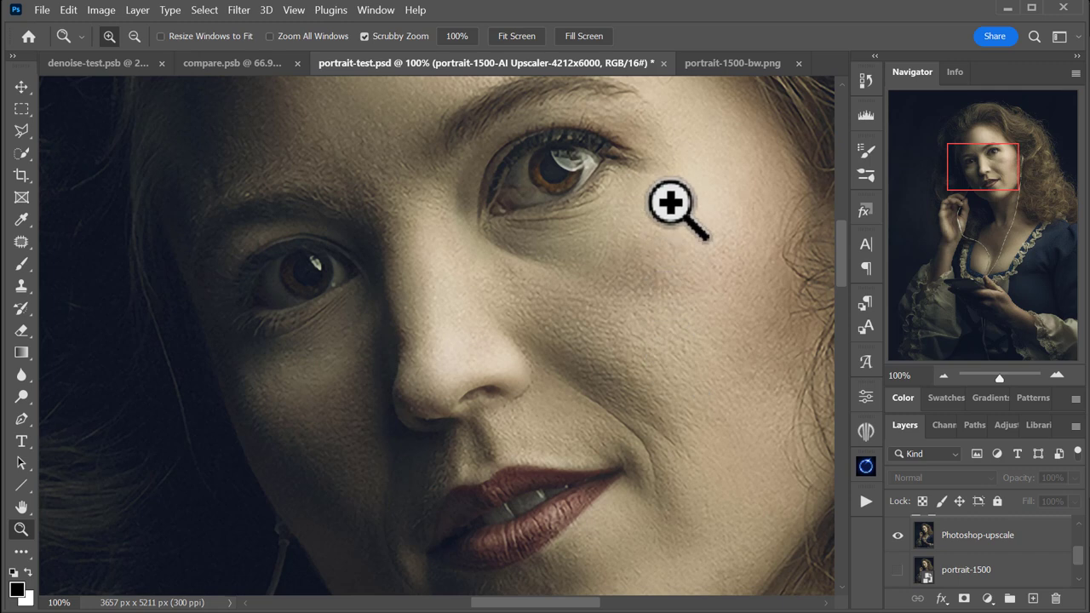
left_click_drag(535, 169, 500, 223)
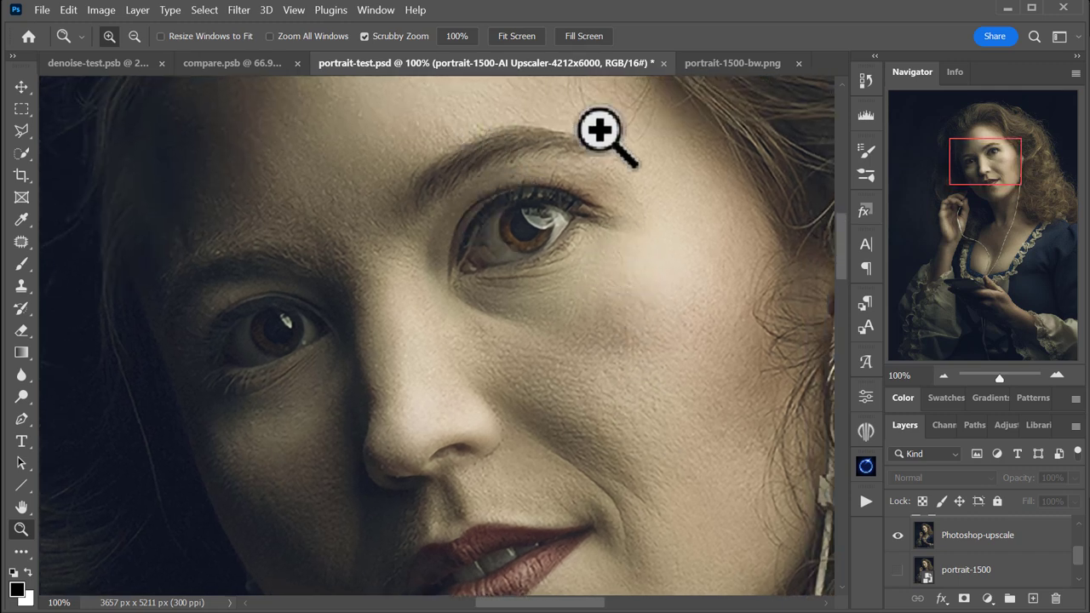
scroll(974, 579, "up", 1)
Hide Photoshop-upscale, reorder the AI Upscaler layer, and compare it on the hair and hand.
left_click(898, 570)
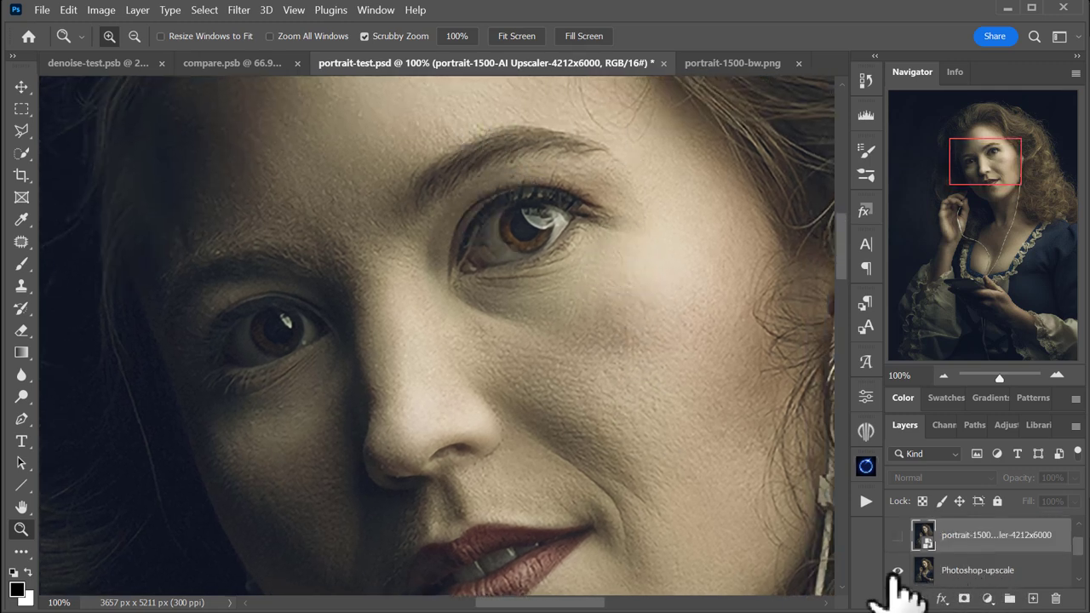
mouse_move(979, 541)
left_mouse_down()
mouse_move(992, 577)
mouse_move(988, 546)
mouse_move(999, 545)
left_mouse_up()
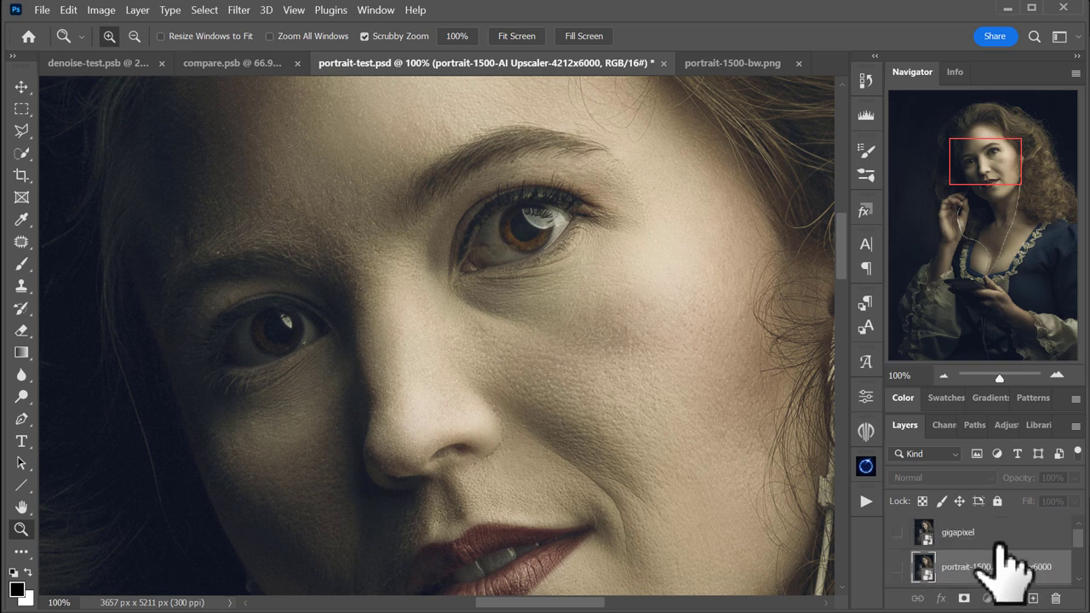
left_click(898, 567)
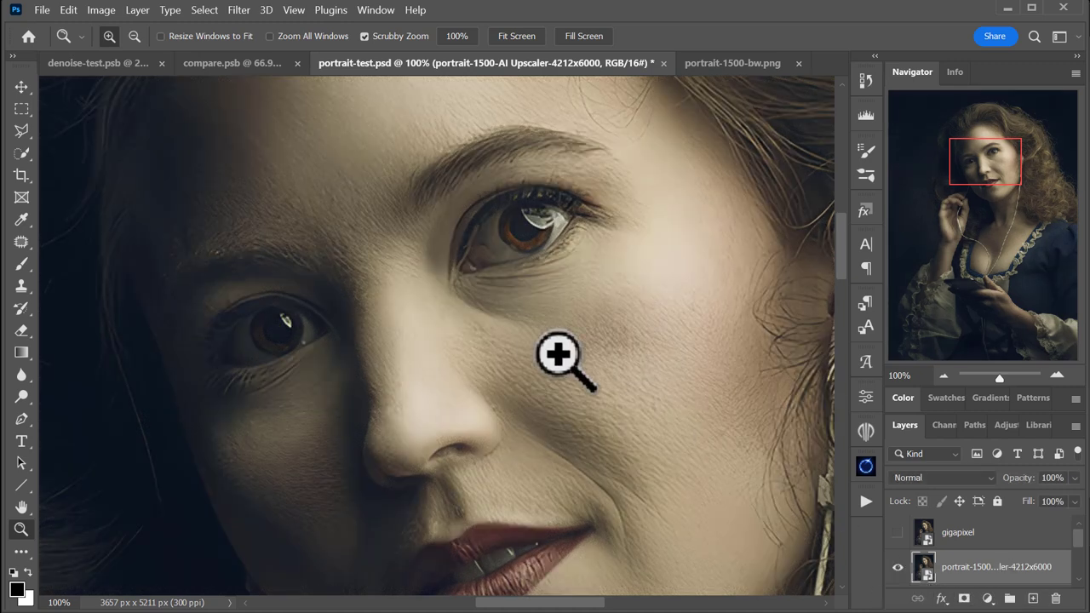
left_click_drag(417, 430, 801, 177)
mouse_move(267, 401)
left_mouse_down()
mouse_move(591, 353)
mouse_move(567, 388)
left_mouse_up()
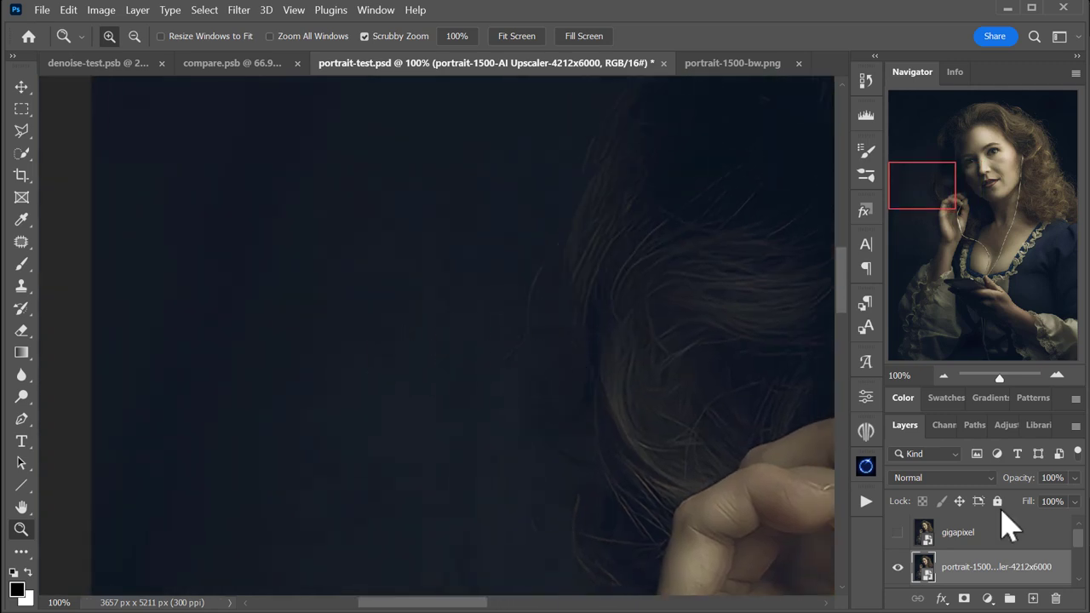
left_click(898, 568)
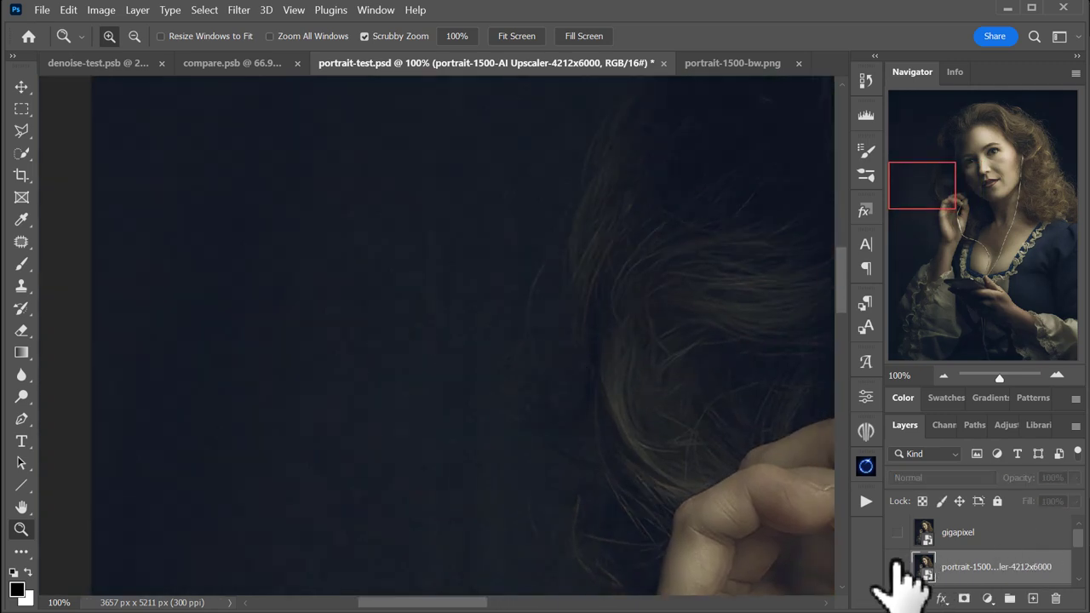
left_click(898, 567)
left_click(899, 567)
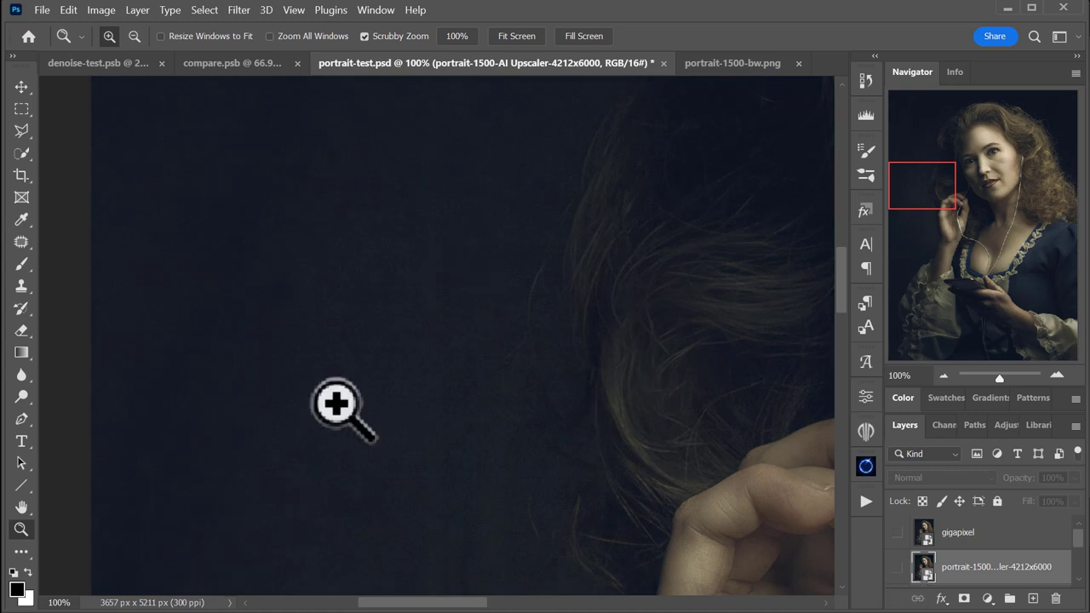
left_click(898, 567)
Recentre on the face, toggle the AI Upscaler layer, then show the gigapixel layer instead.
left_click_drag(676, 360, 268, 430)
left_click_drag(588, 251, 693, 486)
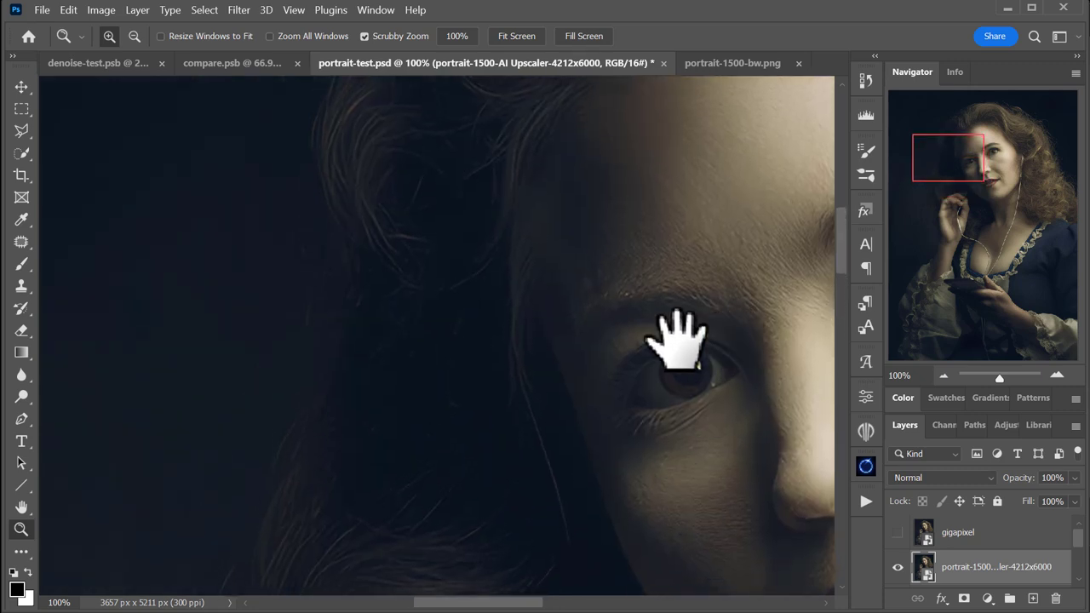
left_click_drag(676, 335, 579, 400)
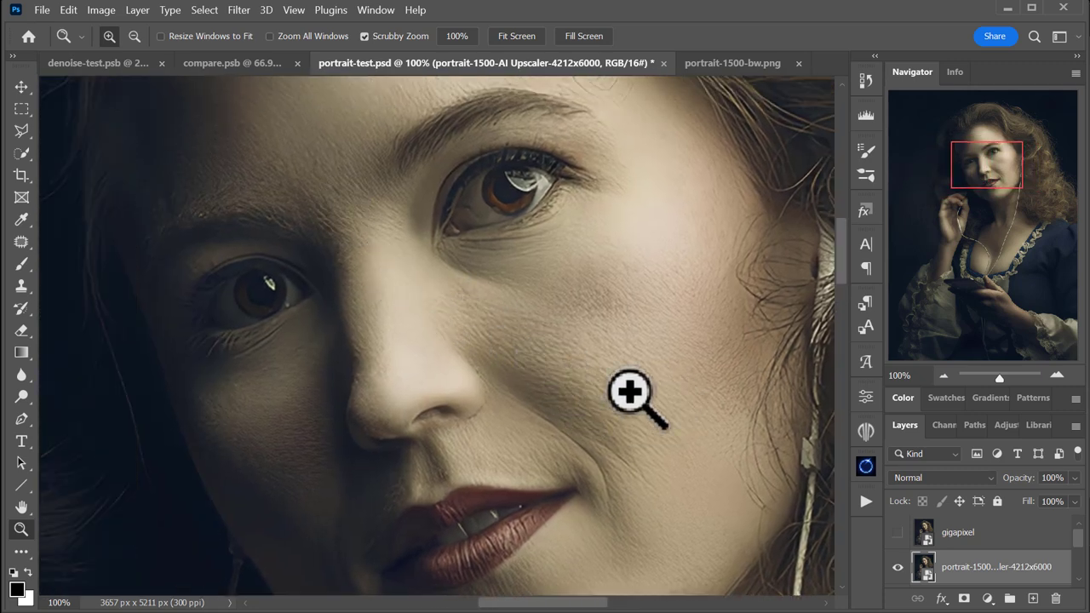
left_click_drag(535, 370, 606, 388)
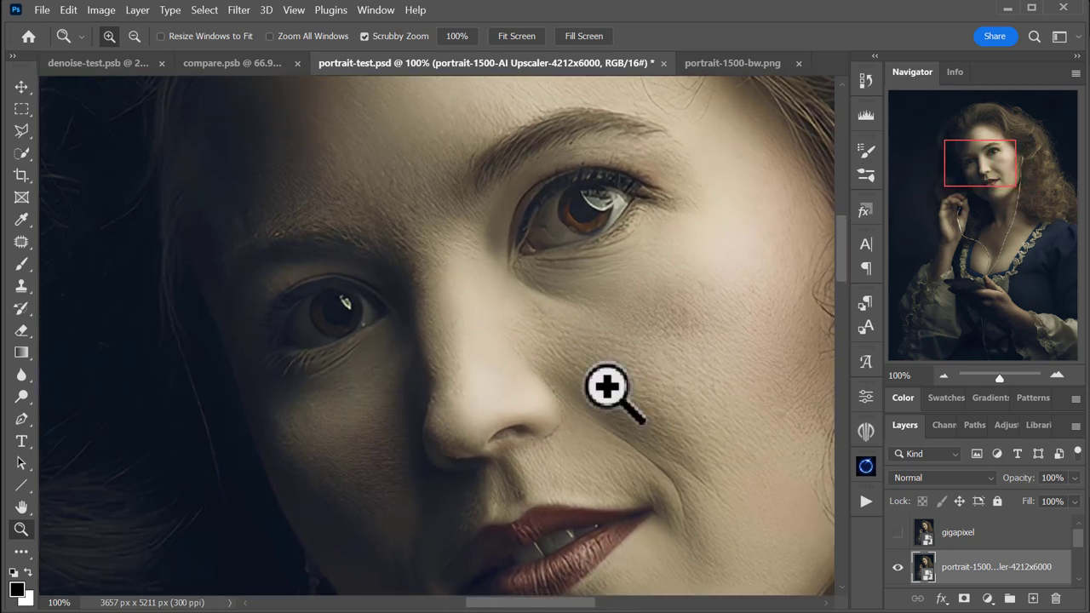
left_click(898, 567)
left_click(899, 566)
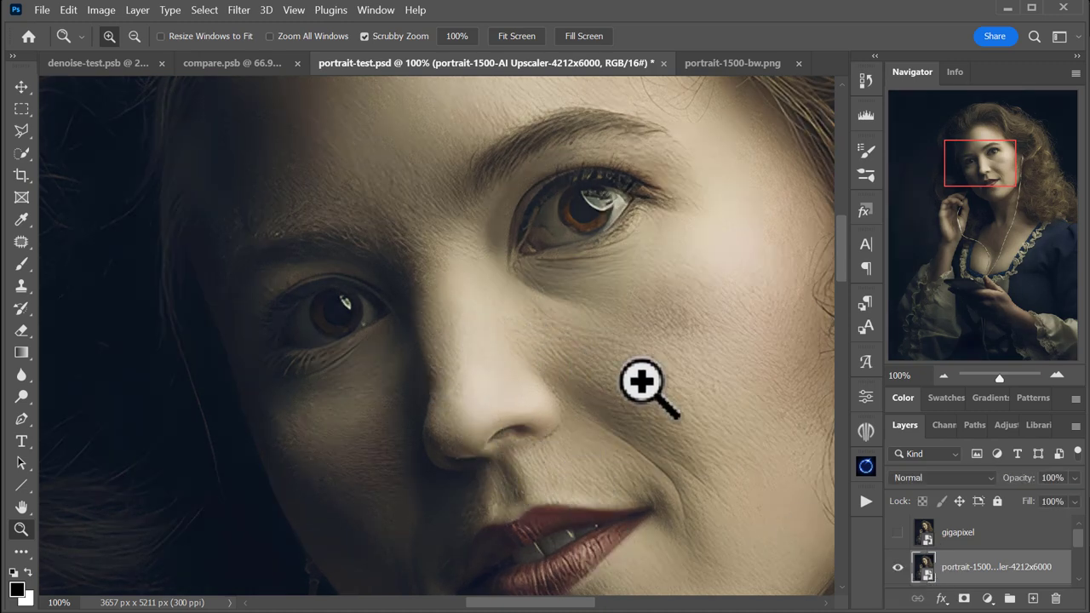
left_click(899, 566)
left_click(898, 566)
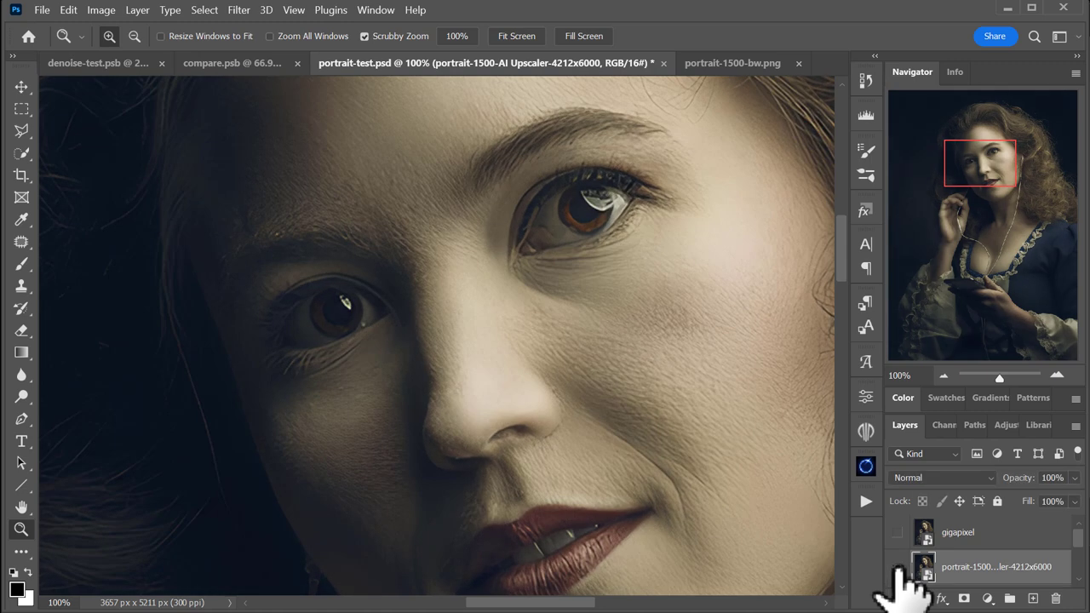
left_click(898, 567)
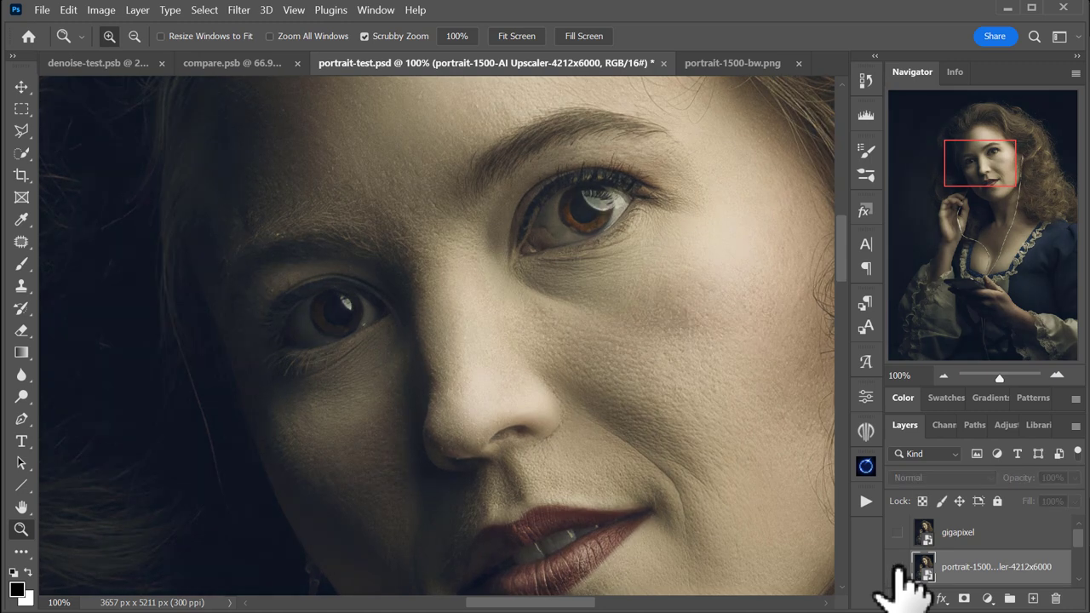
left_click(898, 532)
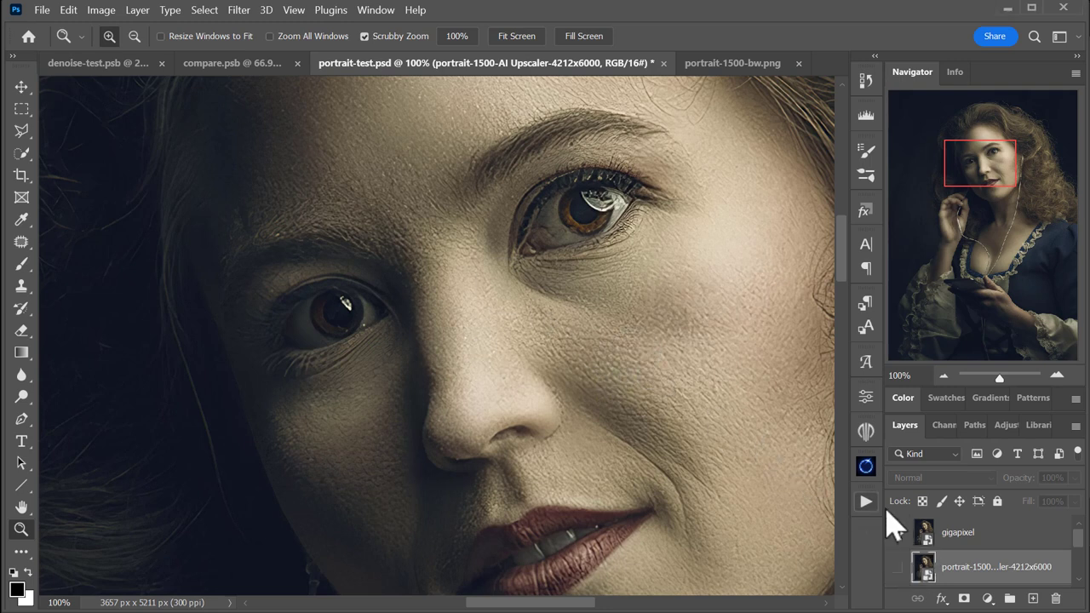
Zoom closely into the right eye and toggle the gigapixel layer to compare detail.
left_click(899, 532)
left_click(899, 532)
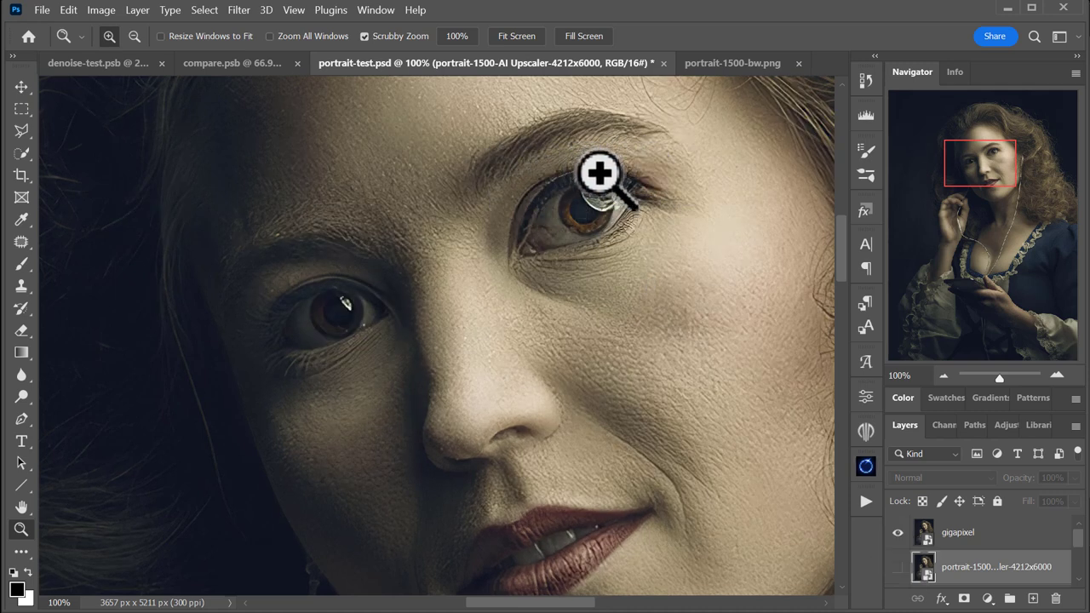
left_click_drag(598, 175, 668, 298)
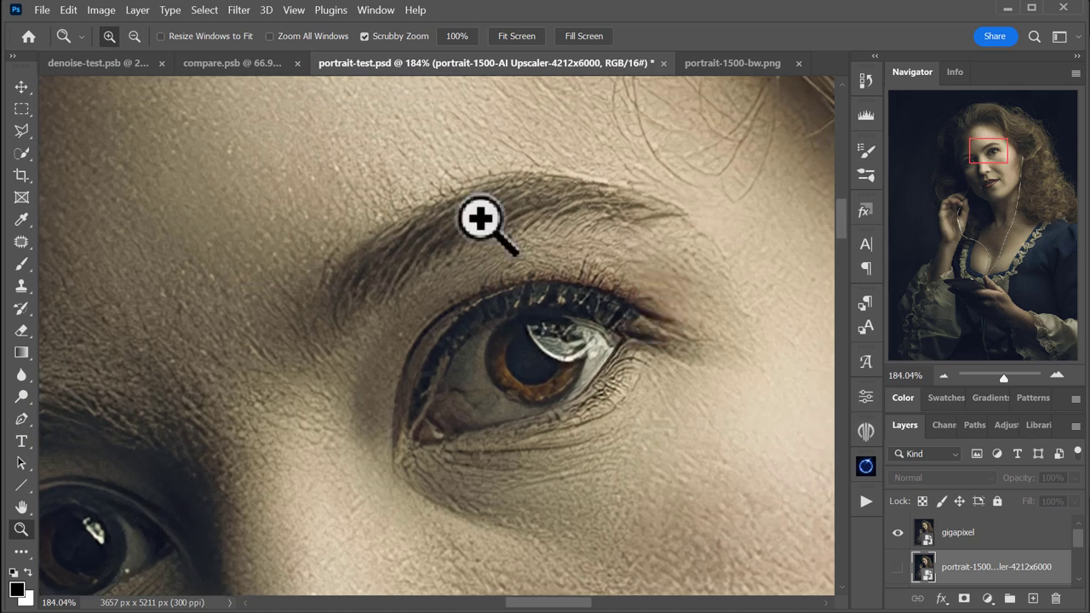
left_click(898, 532)
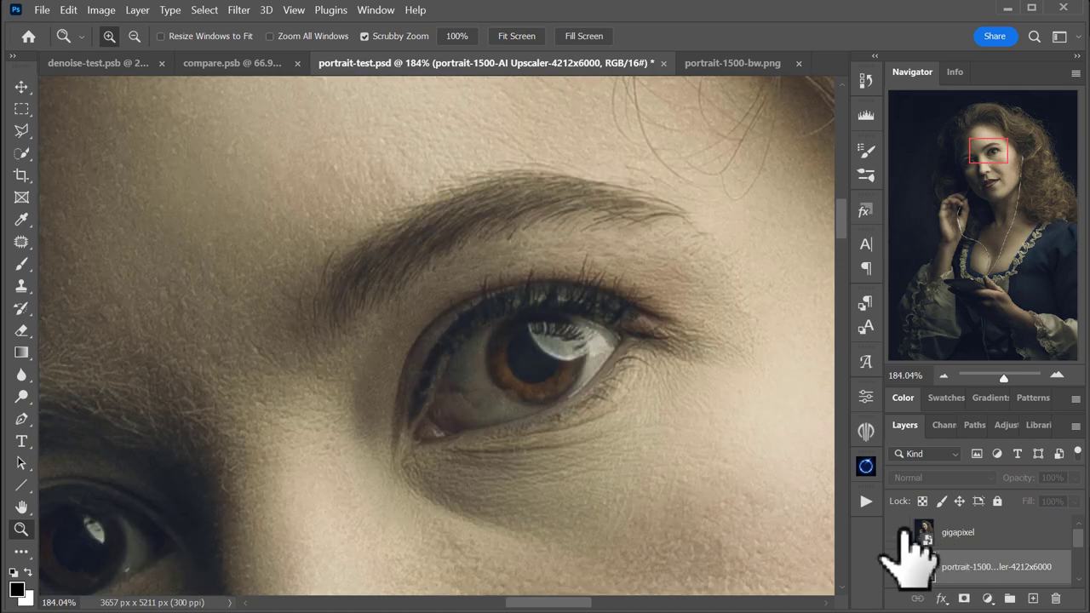
left_click(900, 532)
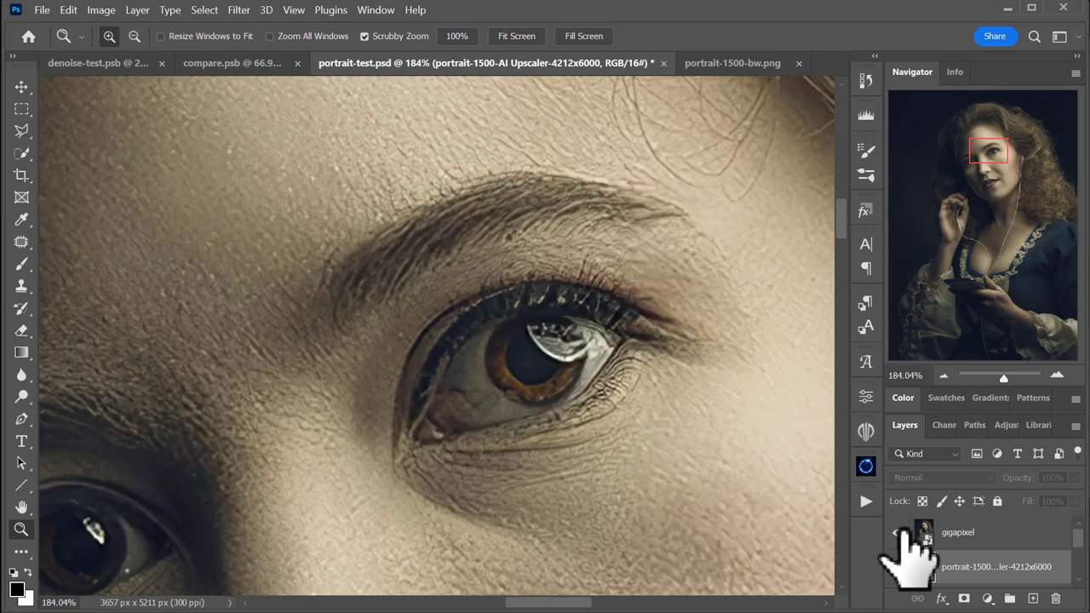
left_click(898, 532)
left_click(899, 533)
left_click(898, 532)
Alternate the AI Upscaler and gigapixel layers at the eye, ending with gigapixel hidden.
left_click(899, 567)
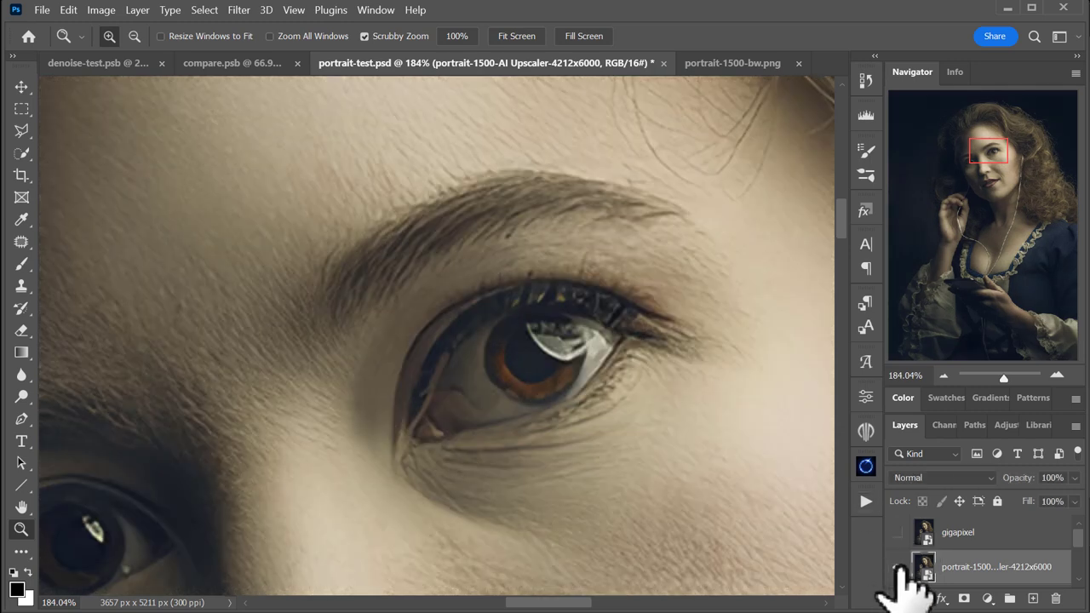
left_click(899, 567)
left_click(899, 566)
left_click(898, 532)
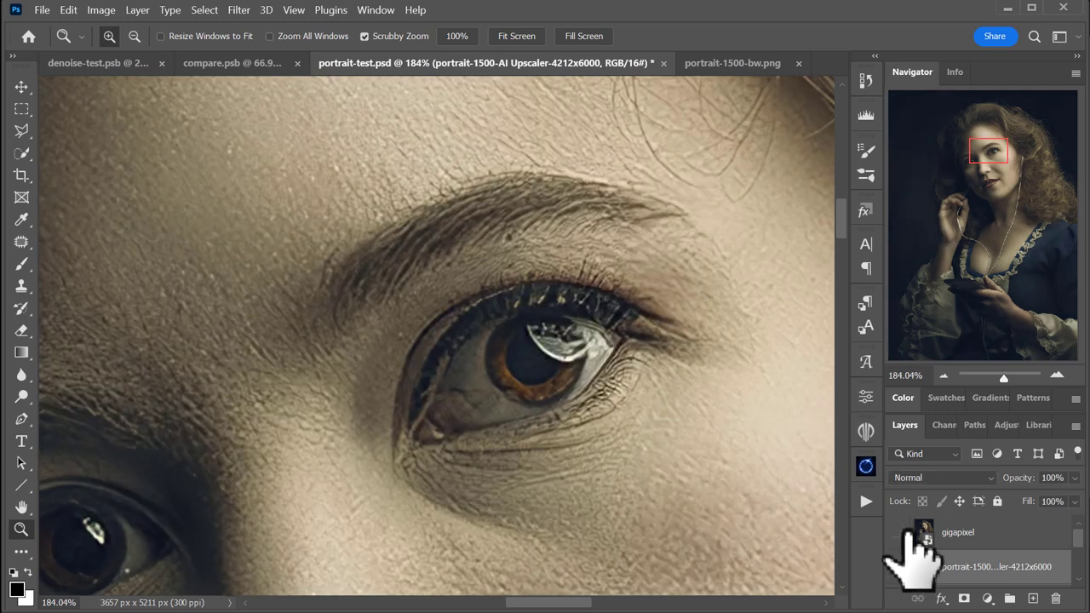
left_click(898, 532)
left_click(898, 533)
left_click(900, 533)
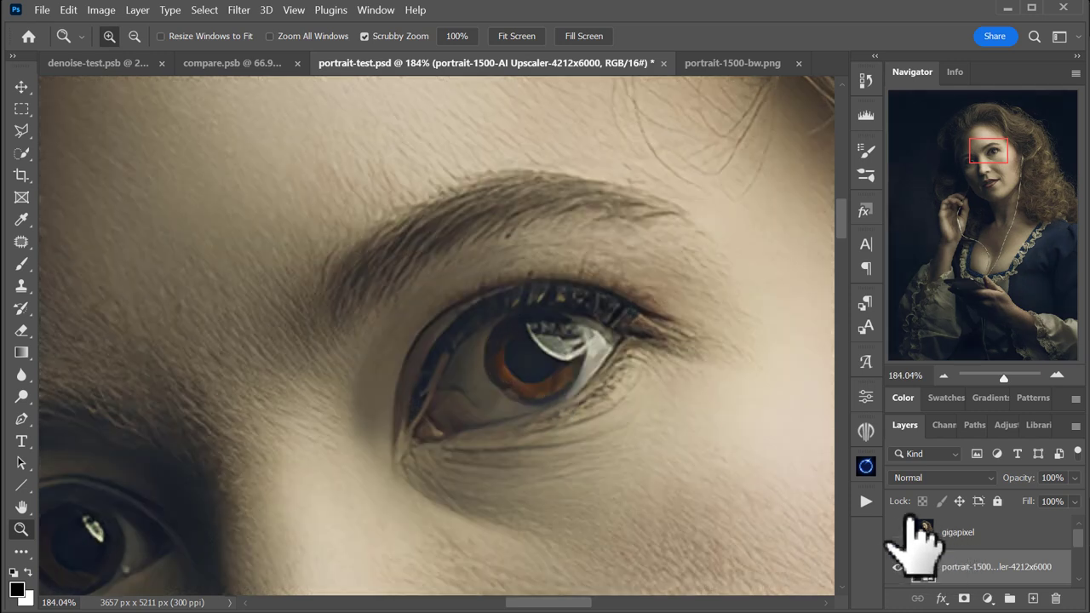
left_click(898, 533)
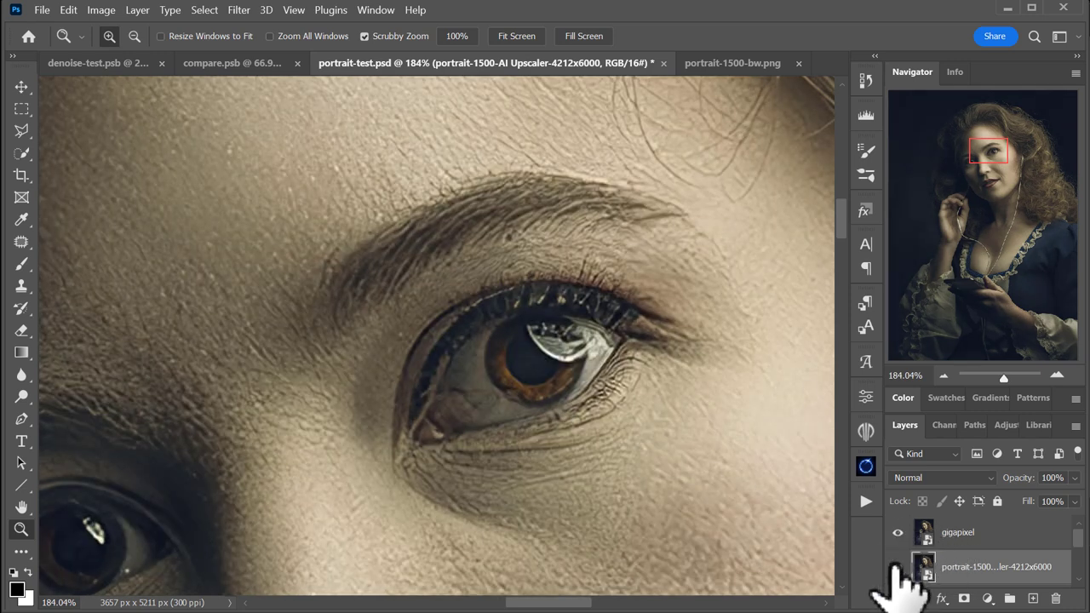
left_click(899, 532)
left_click(898, 532)
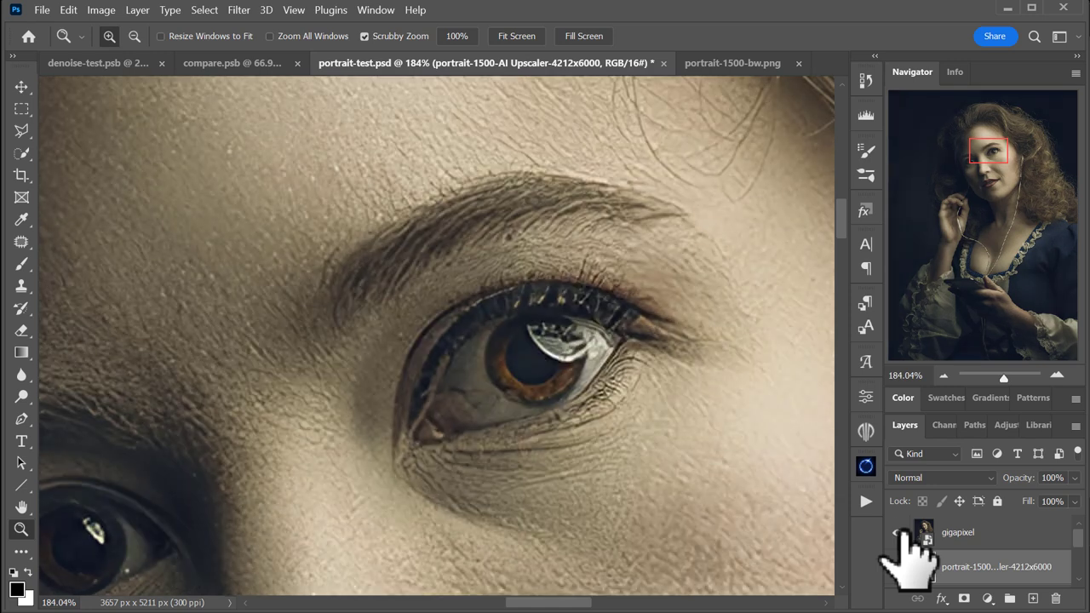
left_click(900, 532)
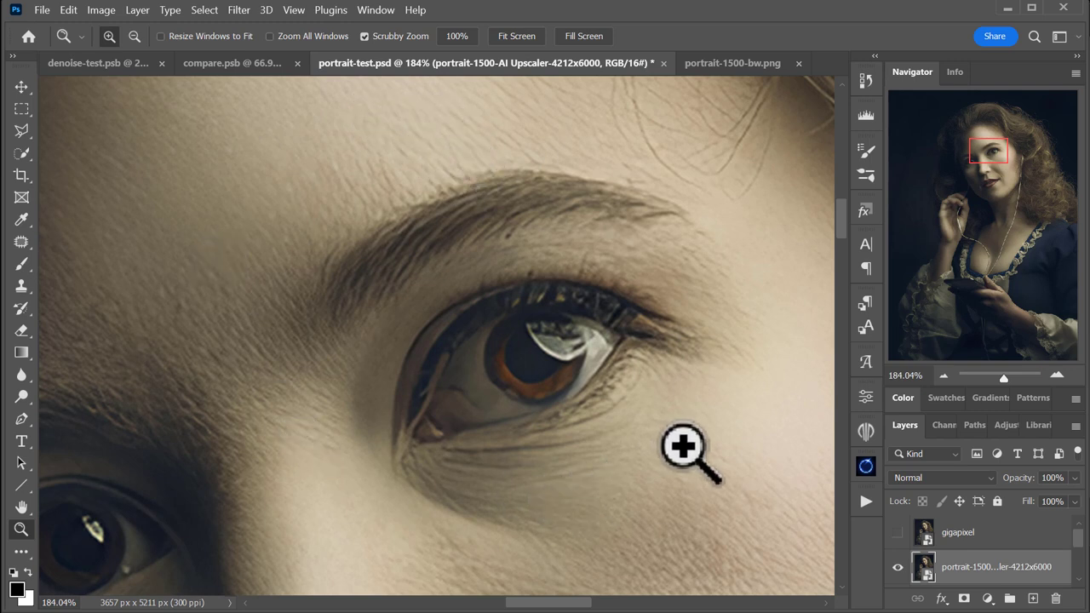
left_click(900, 532)
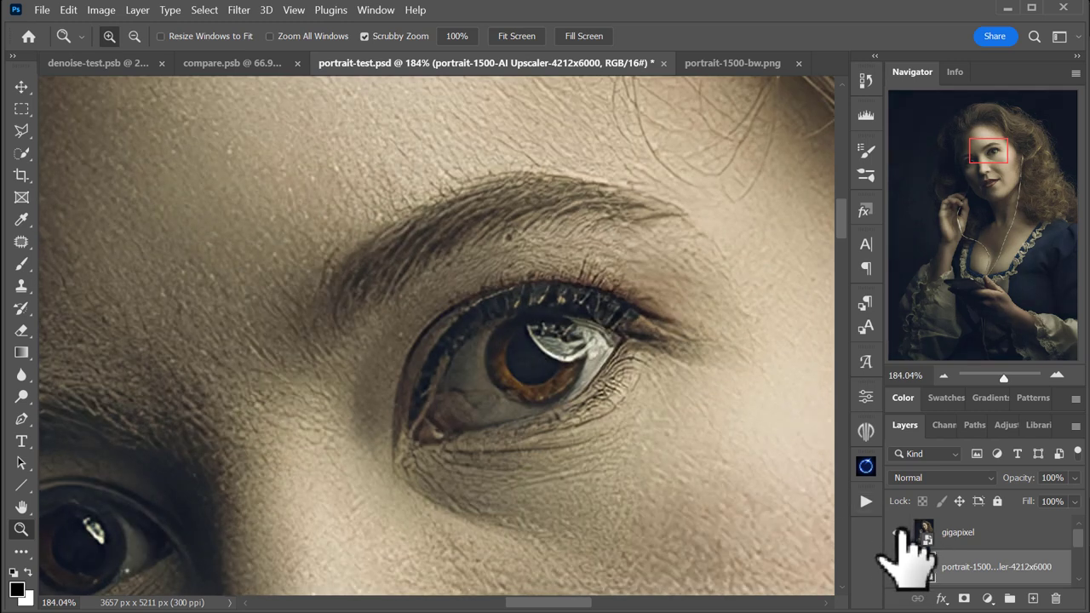
left_click(900, 532)
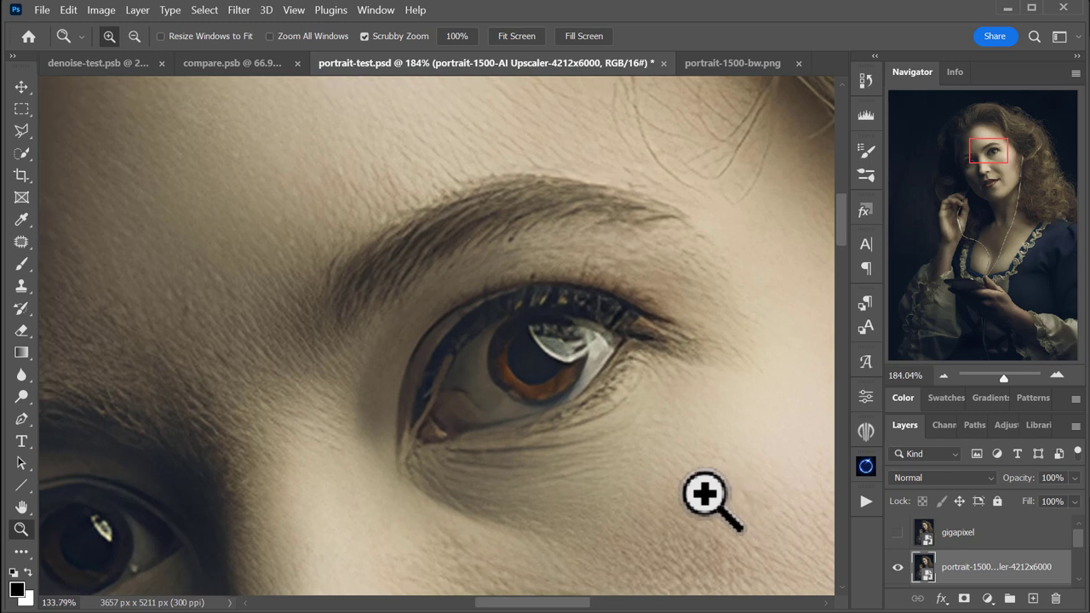
Zoom and pan to reframe the view around the face and cheek.
left_click_drag(710, 503, 574, 244)
key("space")
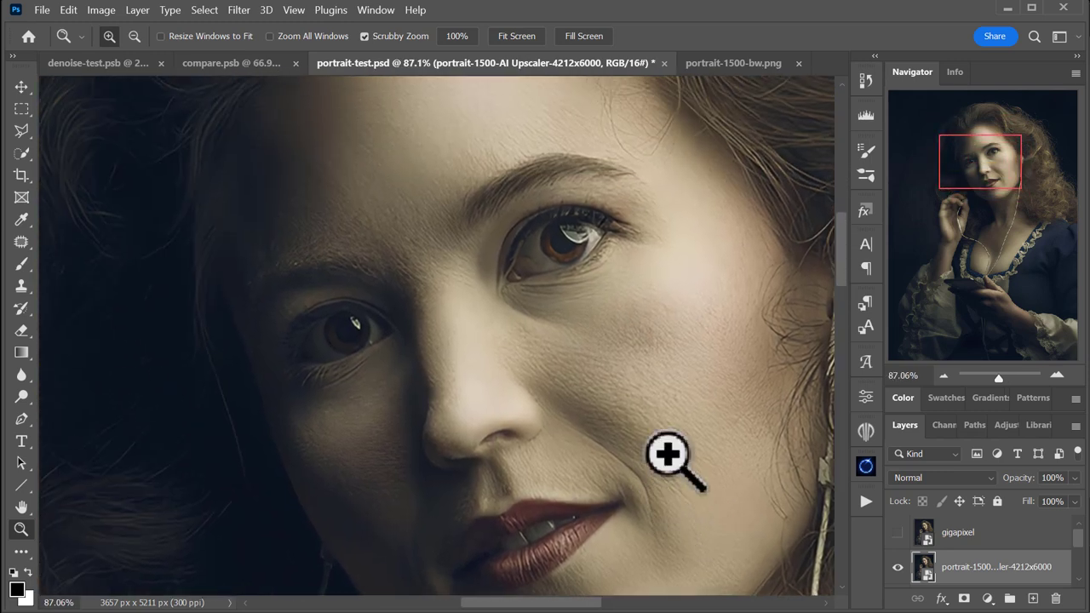
left_click_drag(669, 463, 618, 383)
key("space")
left_click(484, 342)
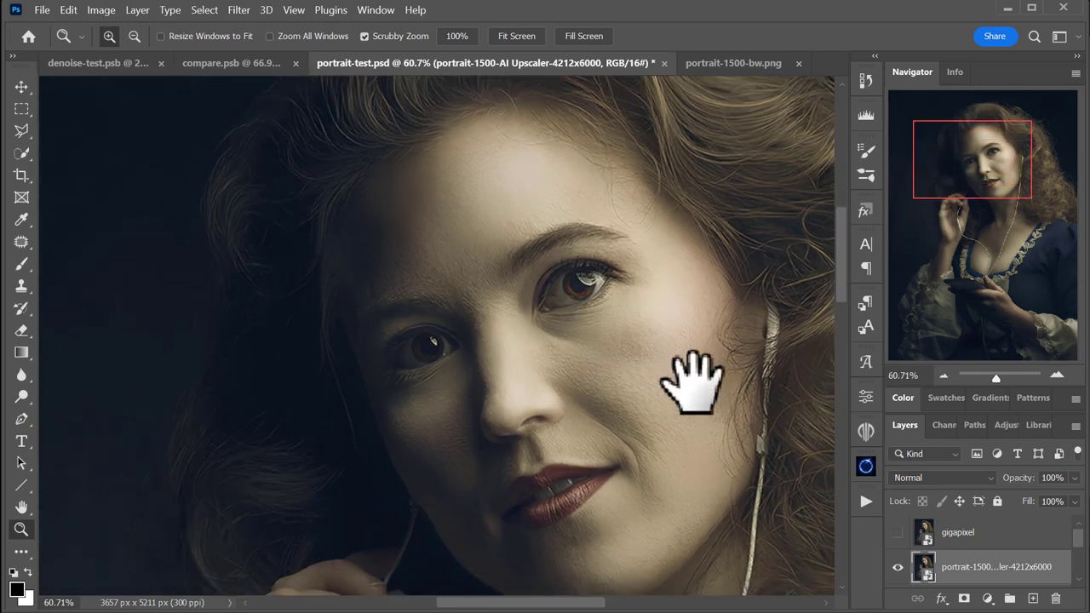
left_click_drag(689, 377, 566, 345)
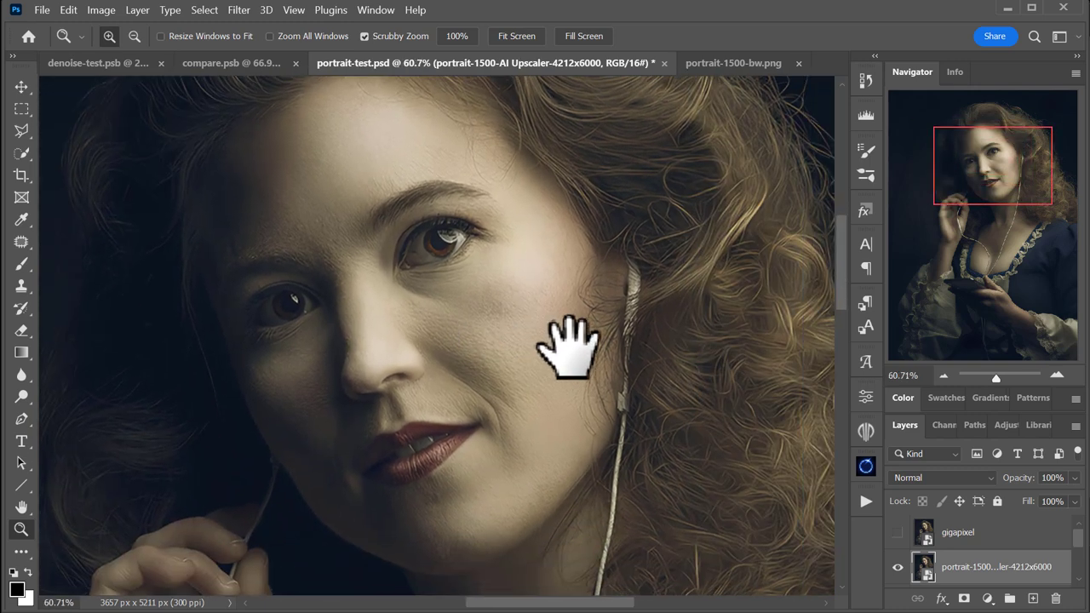
Toggle gigapixel and the AI Upscaler portrait layer, then zoom out to the whole face.
left_click(897, 532)
left_click(898, 533)
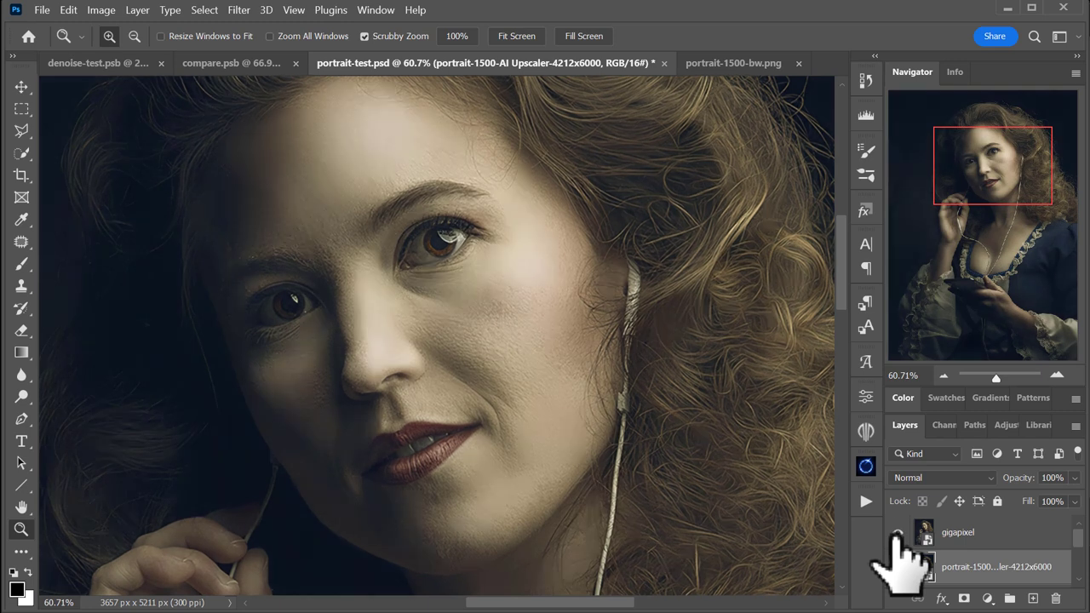
left_click(898, 566)
scroll(925, 559, "down", 1)
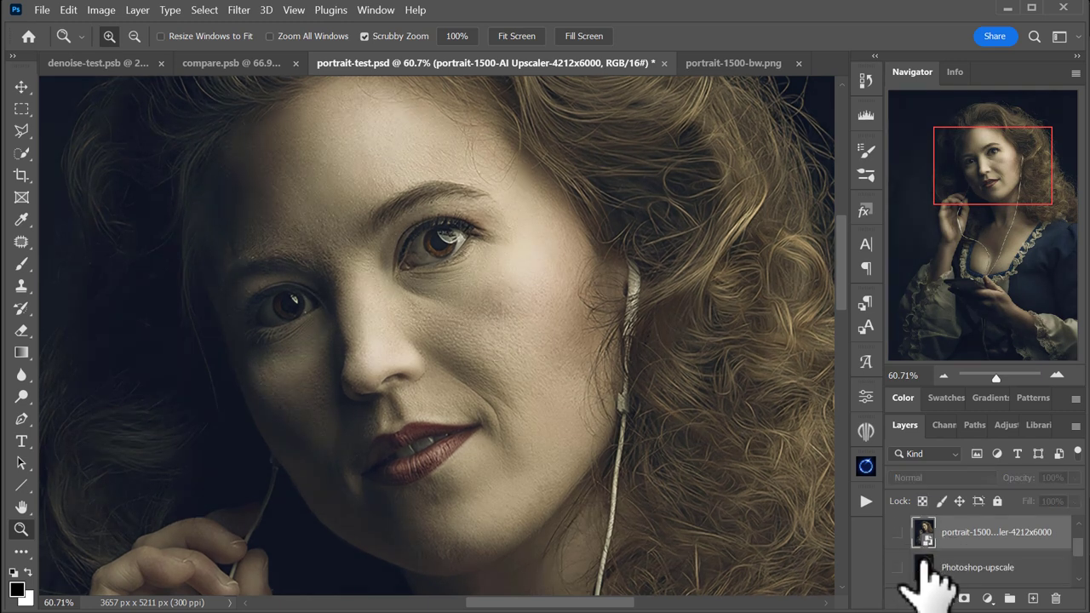
scroll(901, 569, "up", 1)
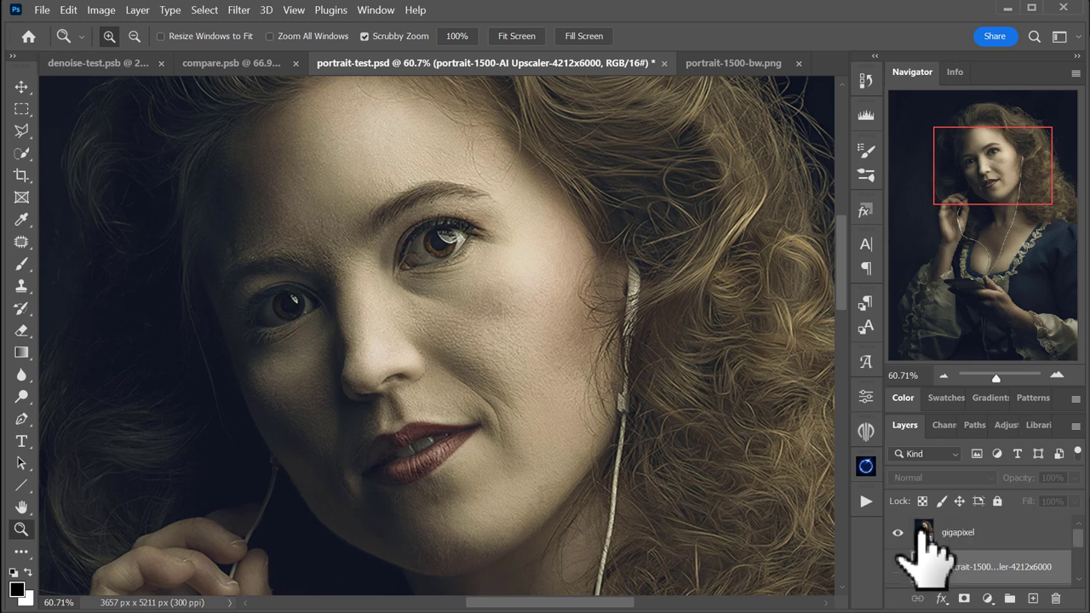
left_click(899, 567)
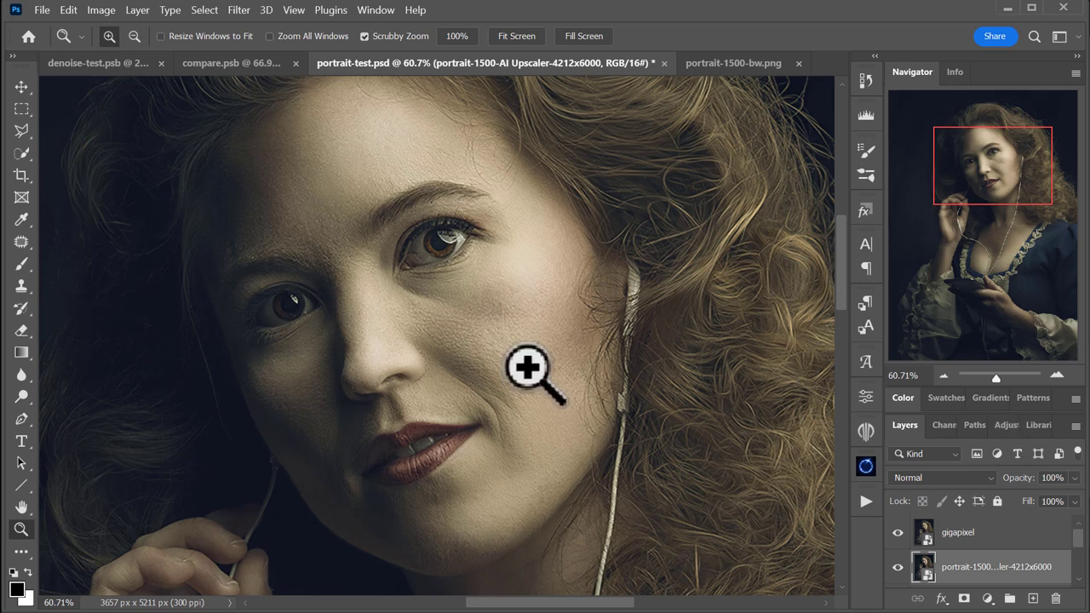
mouse_move(530, 368)
left_mouse_down()
mouse_move(503, 367)
mouse_move(522, 366)
left_mouse_up()
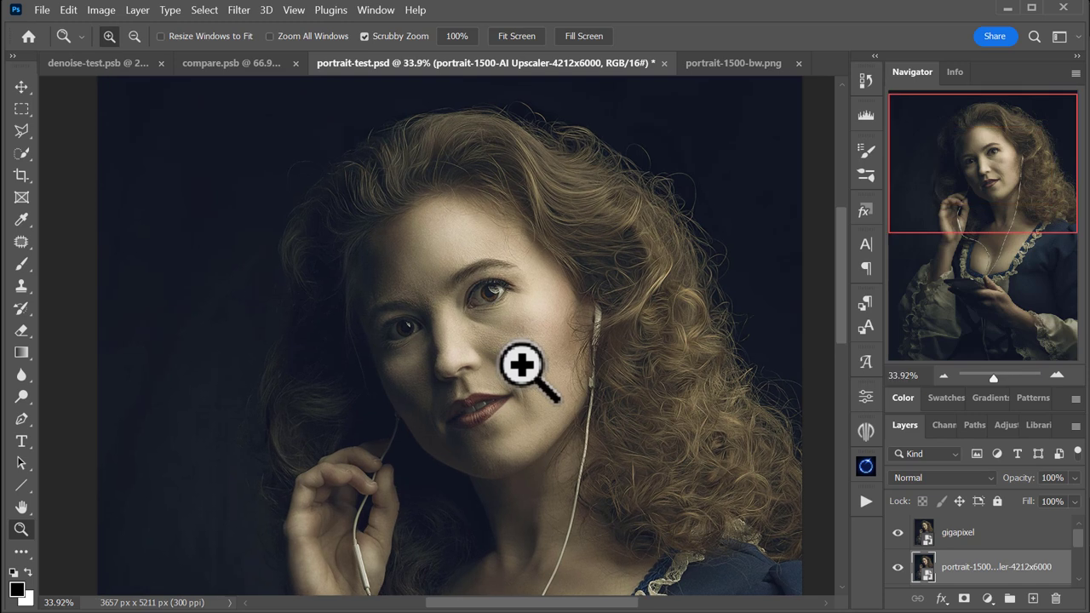
left_click_drag(638, 397, 598, 329)
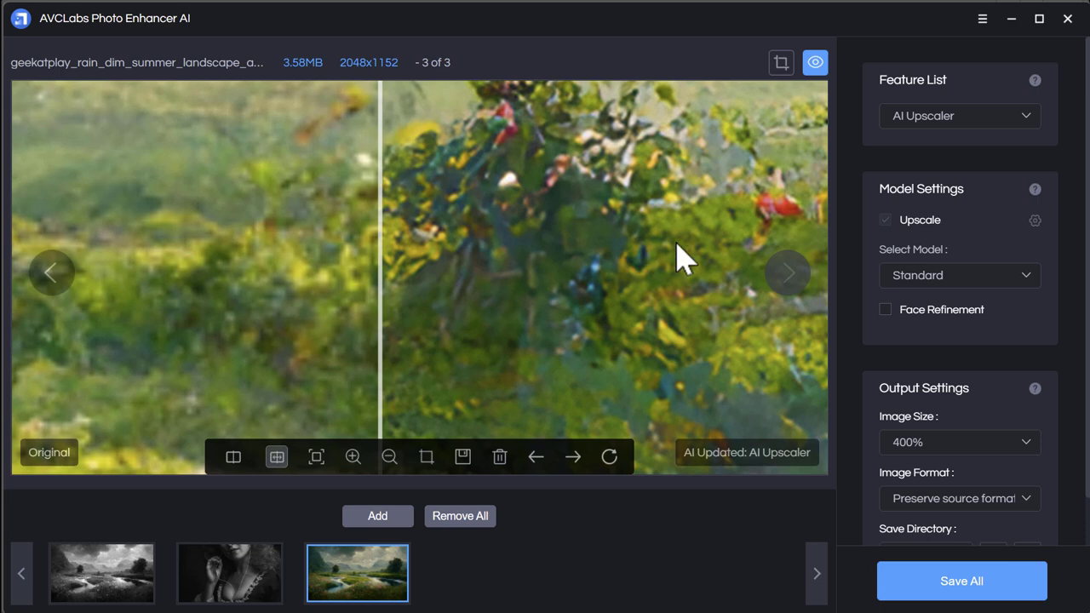
left_click(1036, 119)
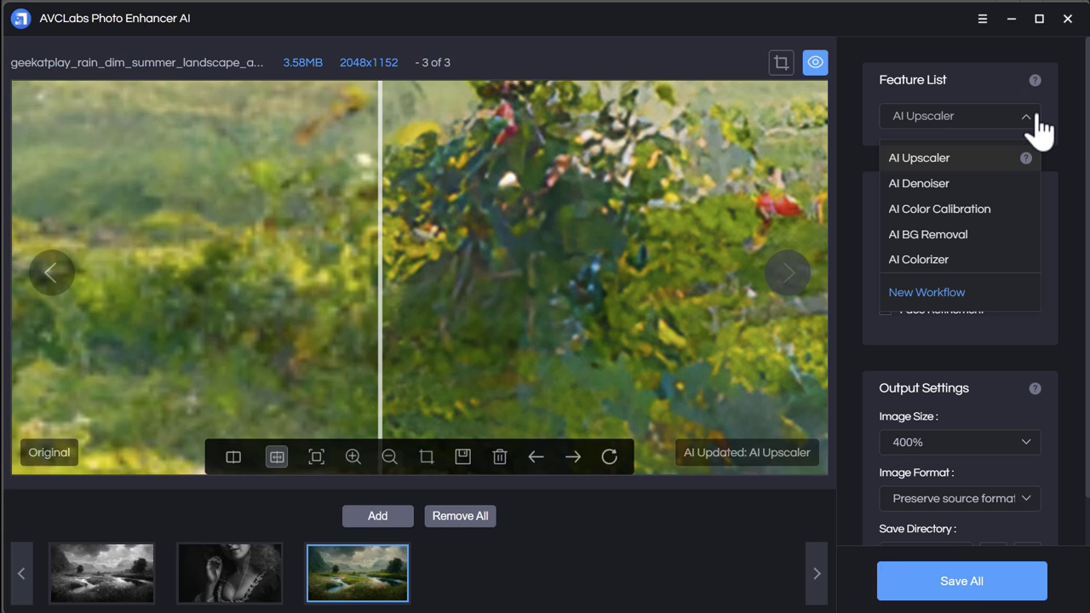
left_click(1079, 137)
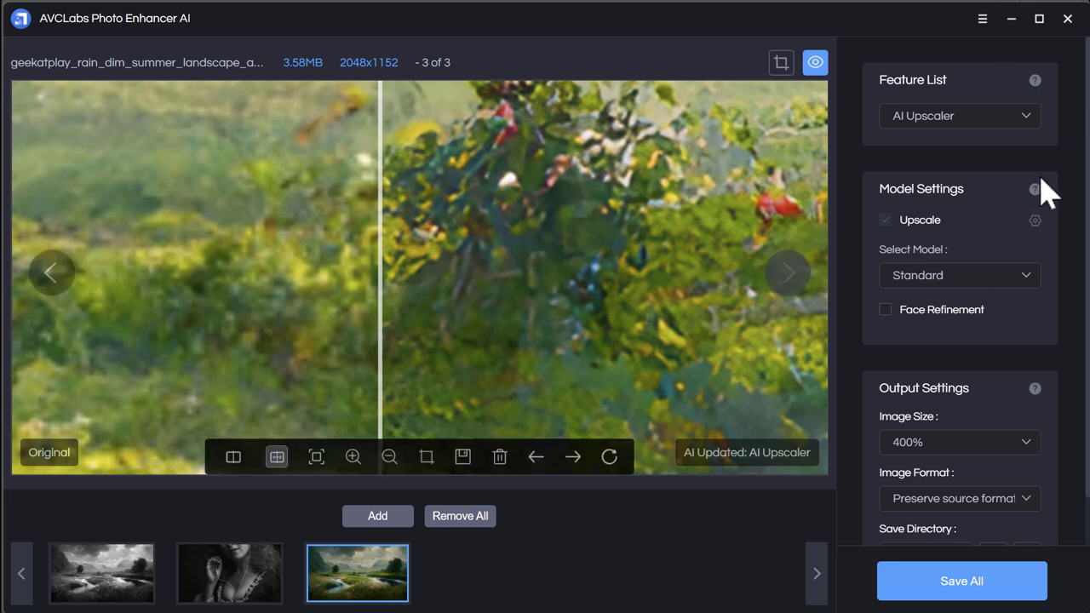
left_click(1019, 120)
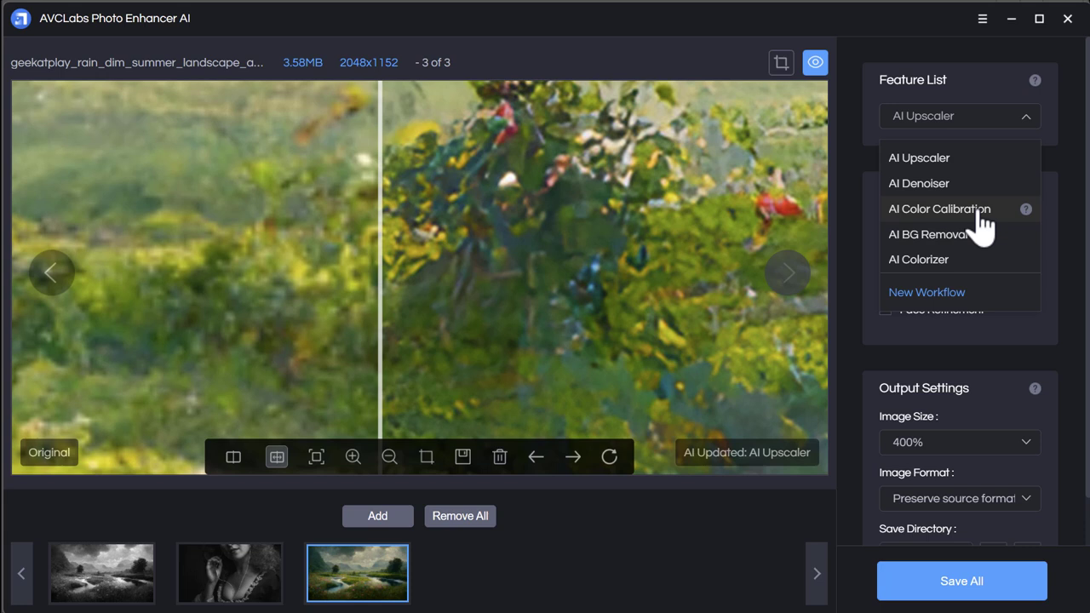
Drag the divider to compare original and AI Color Calibration halves of denoise-test.jpg.
left_click(1075, 307)
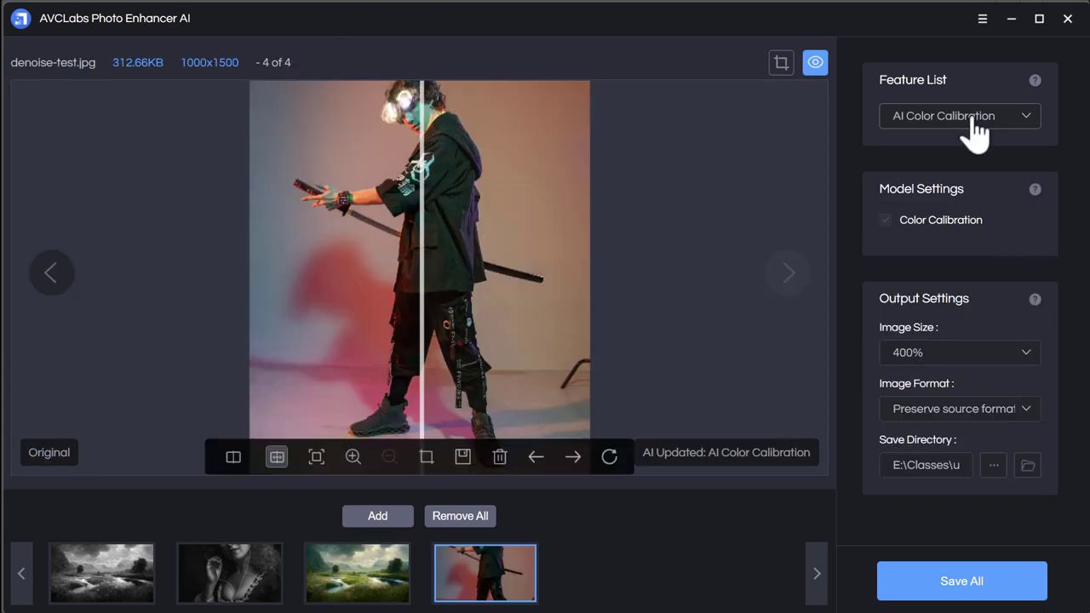
left_click_drag(429, 297, 494, 294)
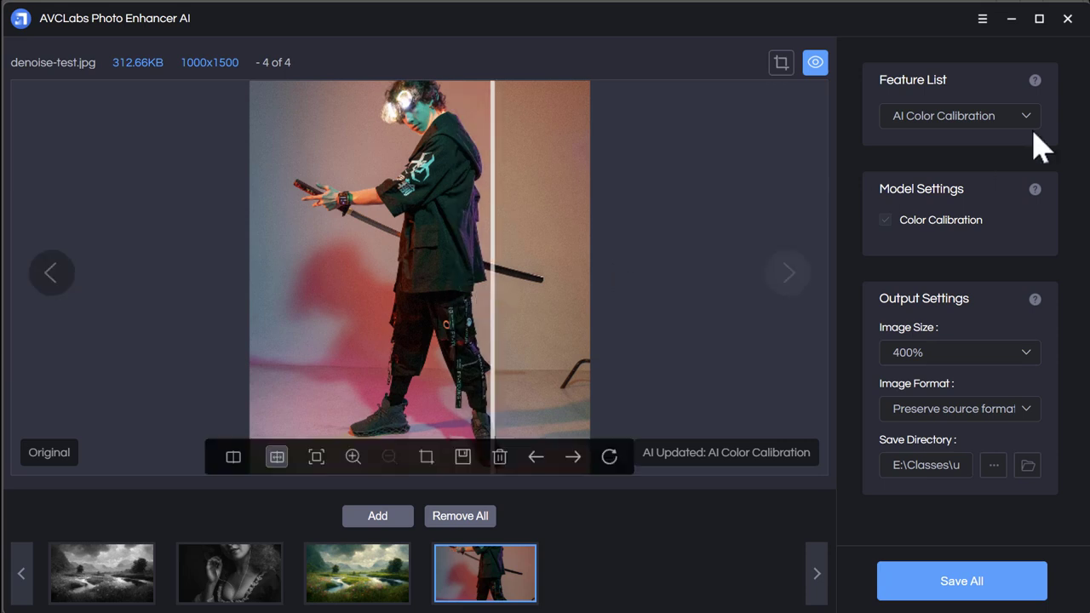
left_click(924, 116)
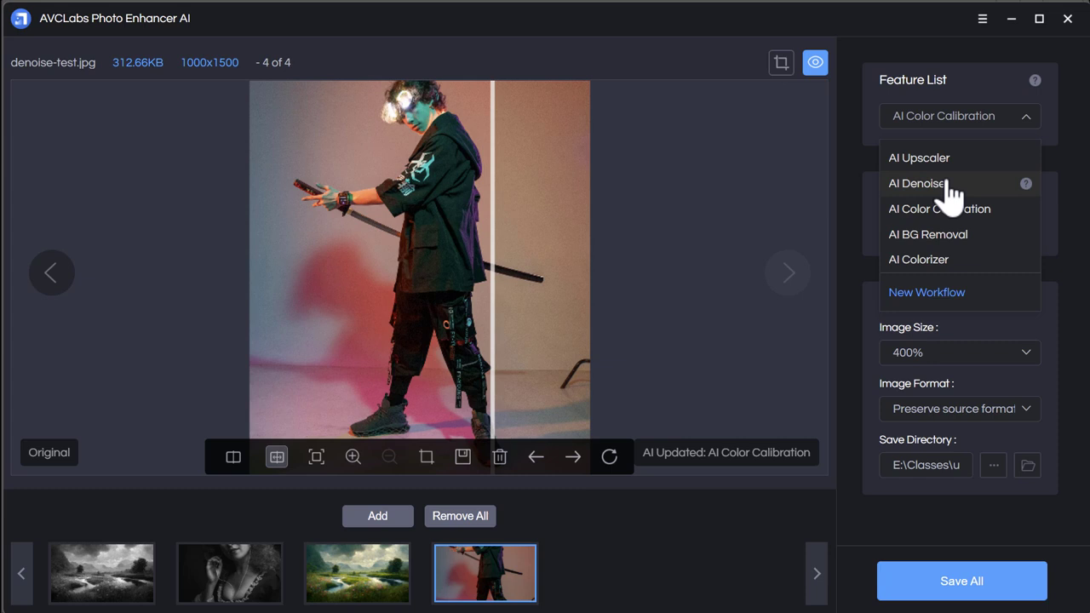
left_click(1069, 183)
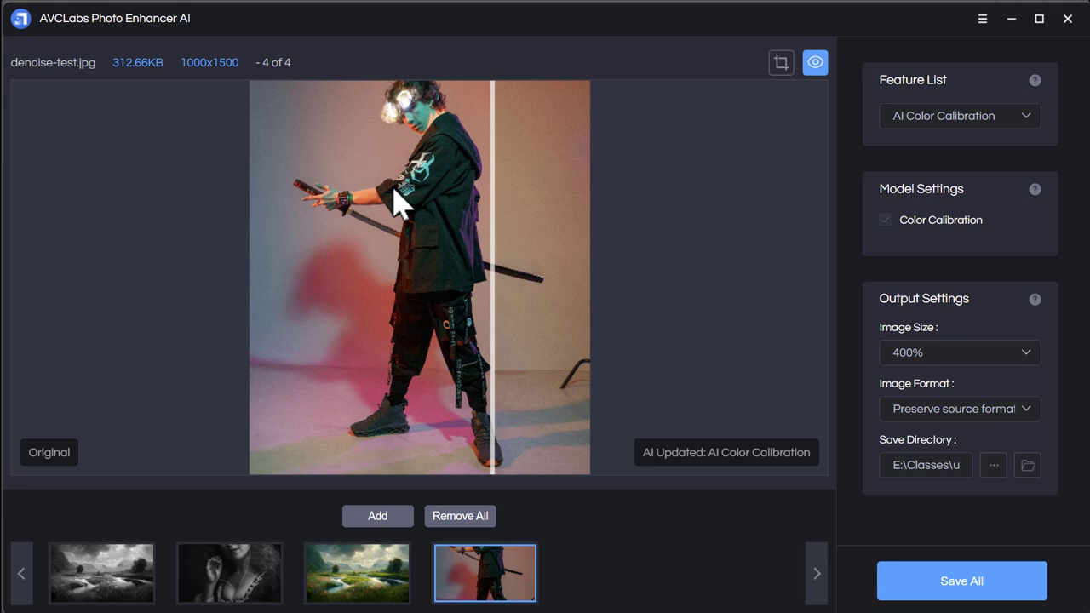
Browse the Feature List dropdown twice, keeping AI Color Calibration selected.
left_click(976, 121)
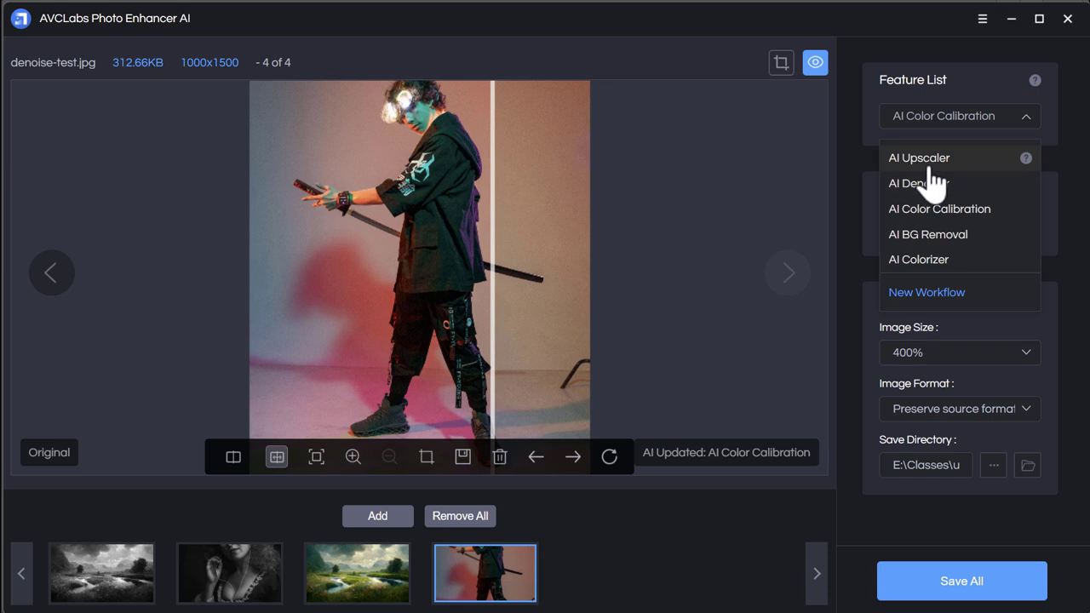
left_click(1074, 162)
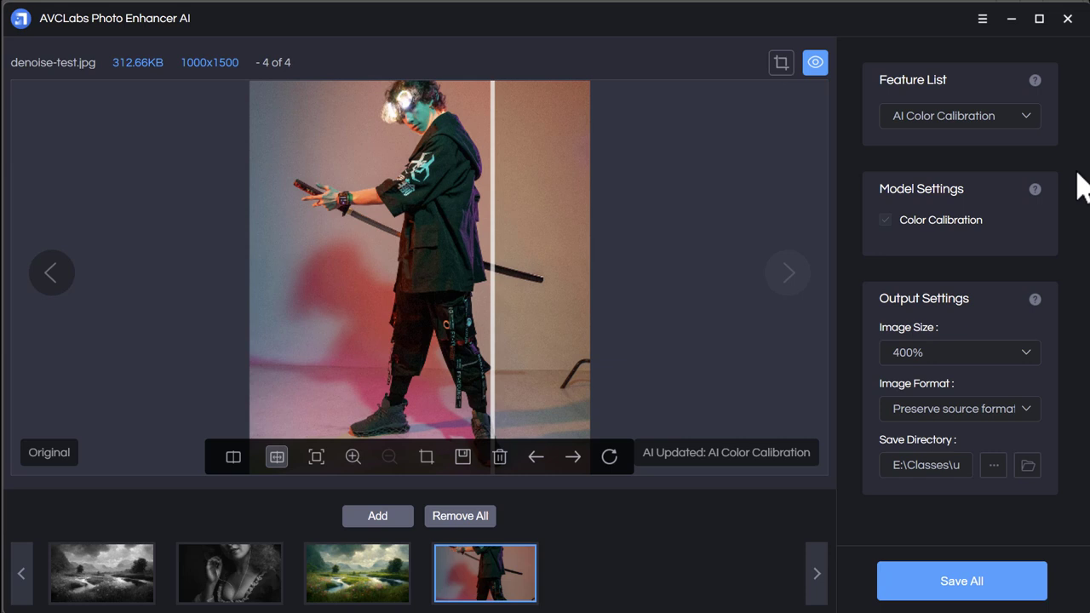
left_click(1033, 117)
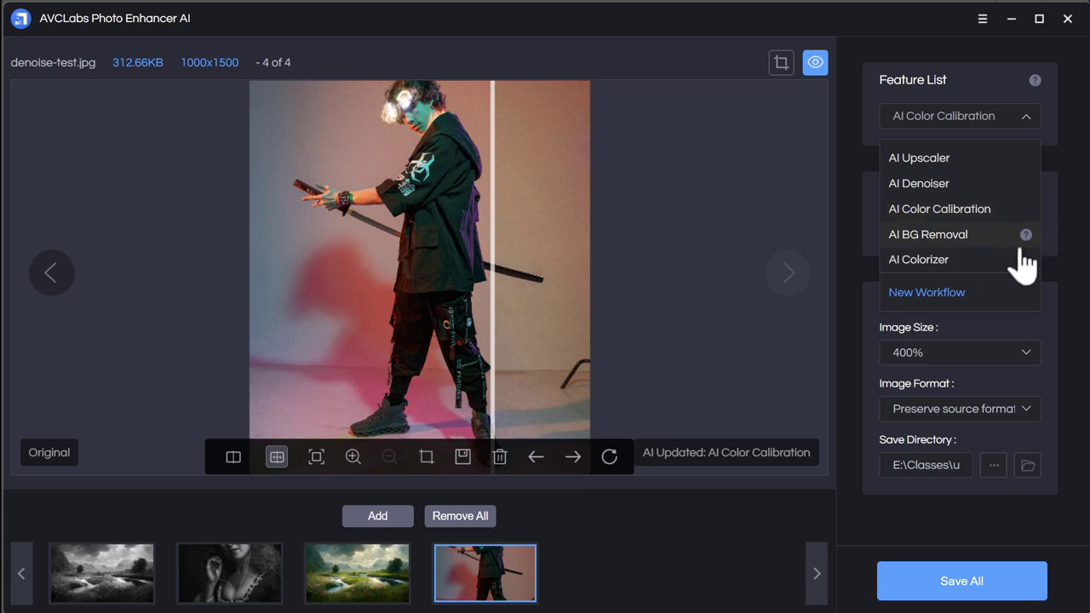
left_click(1080, 239)
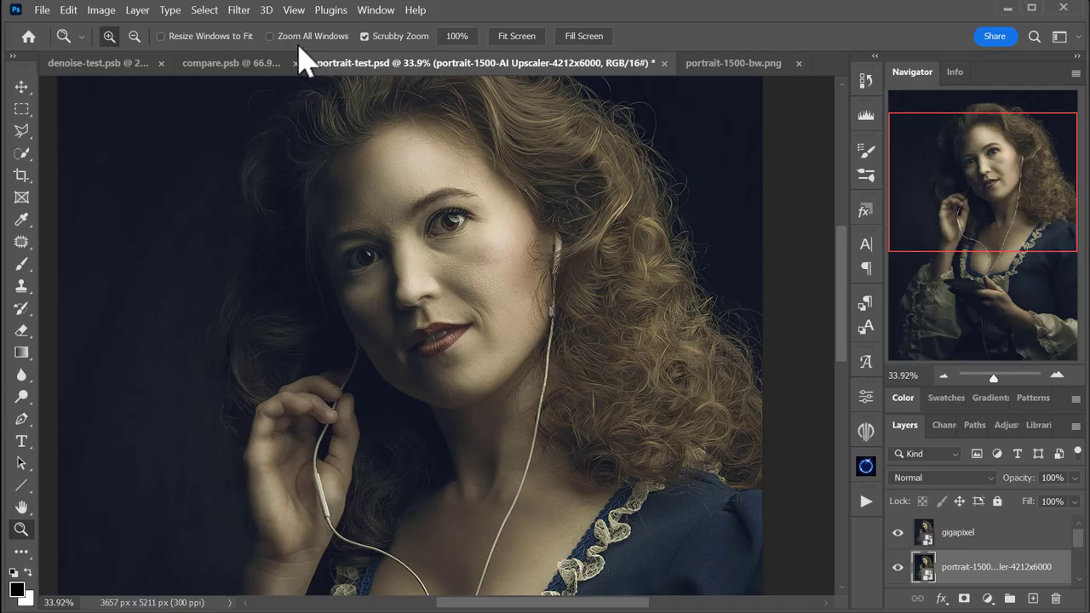
left_click(247, 11)
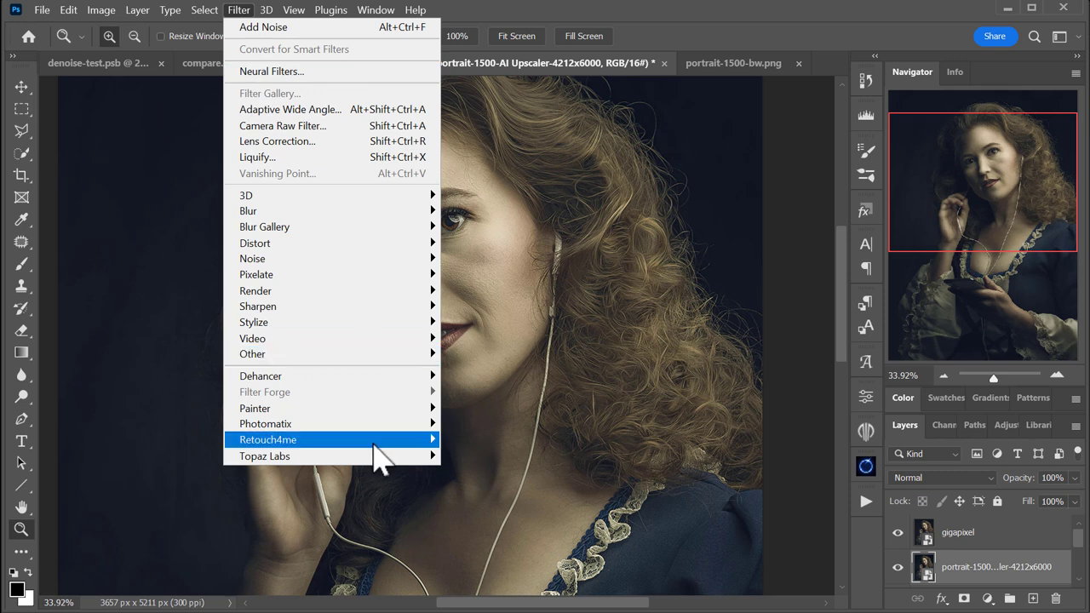
mouse_move(369, 457)
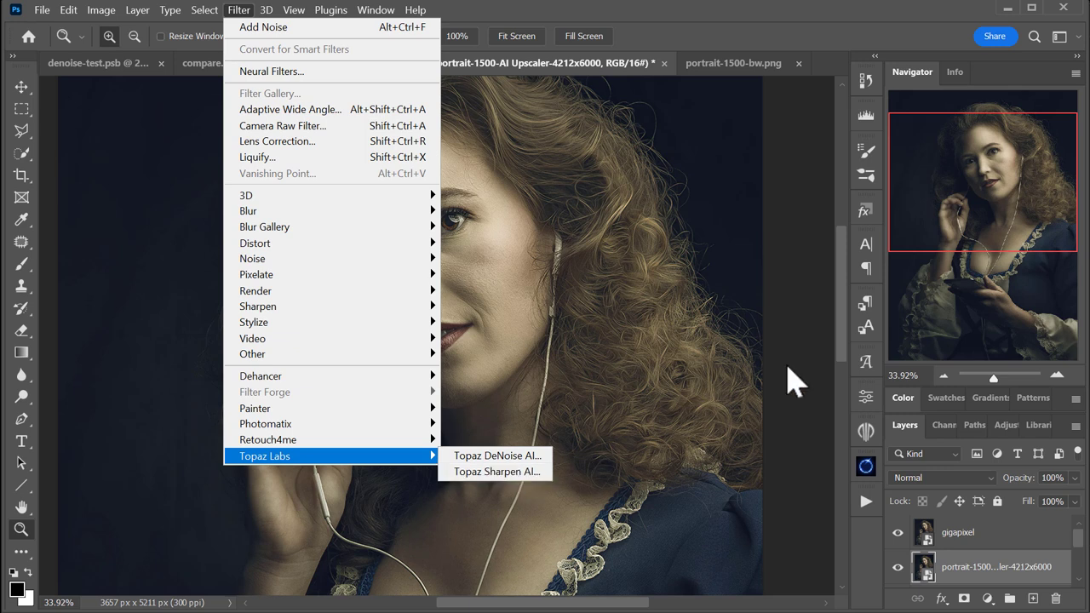
left_click(785, 364)
Zoom out to 22.4% and pan to show the dress and the phone in her hands.
left_click_drag(785, 365, 684, 355)
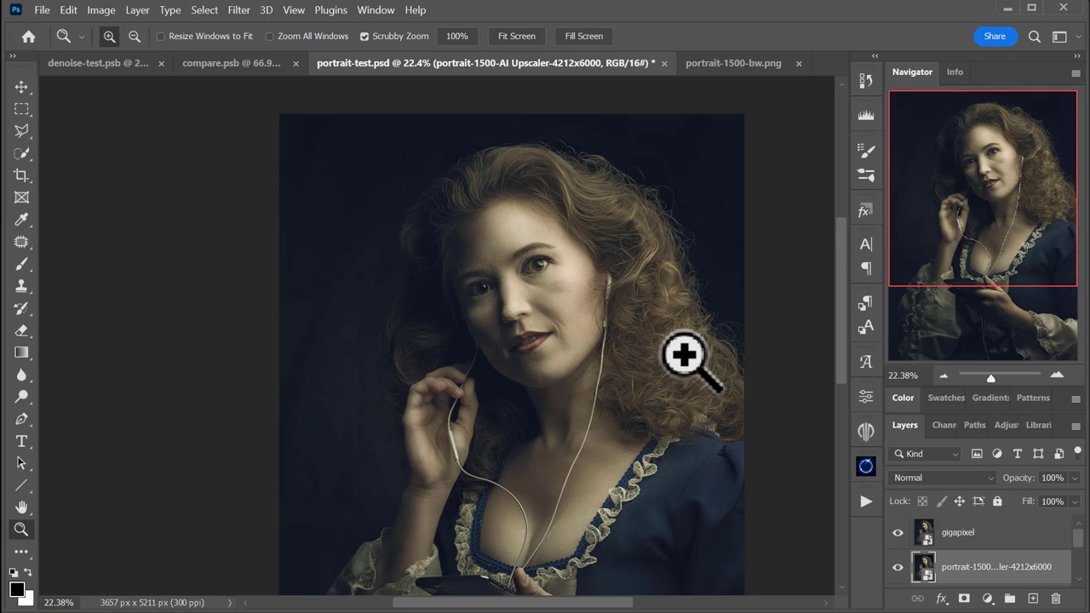
key("space")
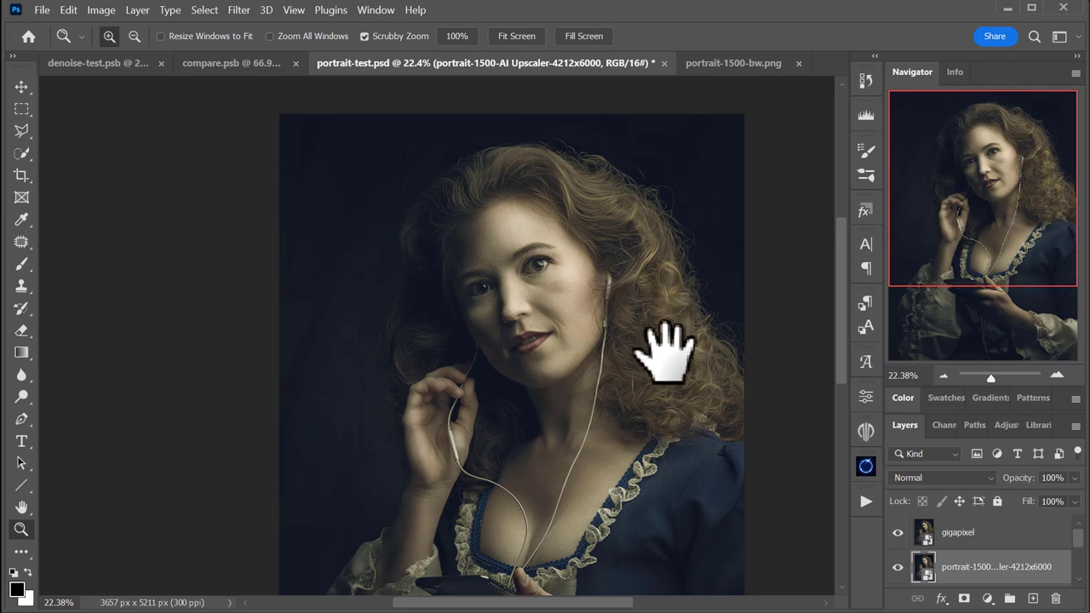
left_click_drag(662, 352, 625, 285)
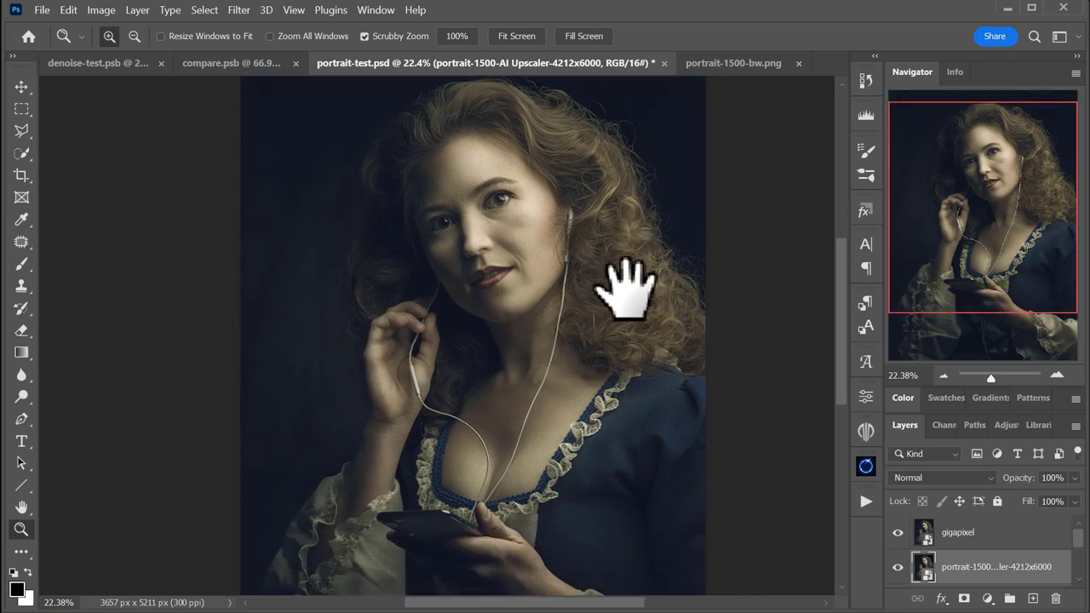